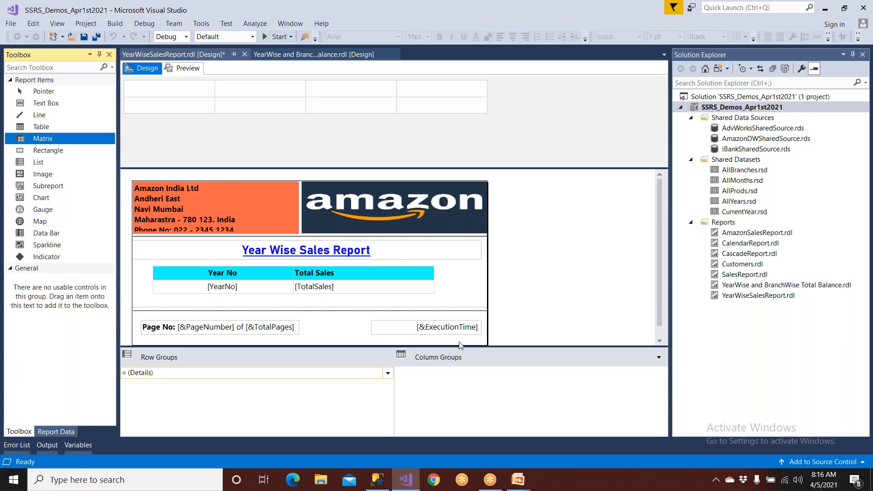
# Step: Open a blank Notepad document
pyautogui.press('super')
pyautogui.write('note')
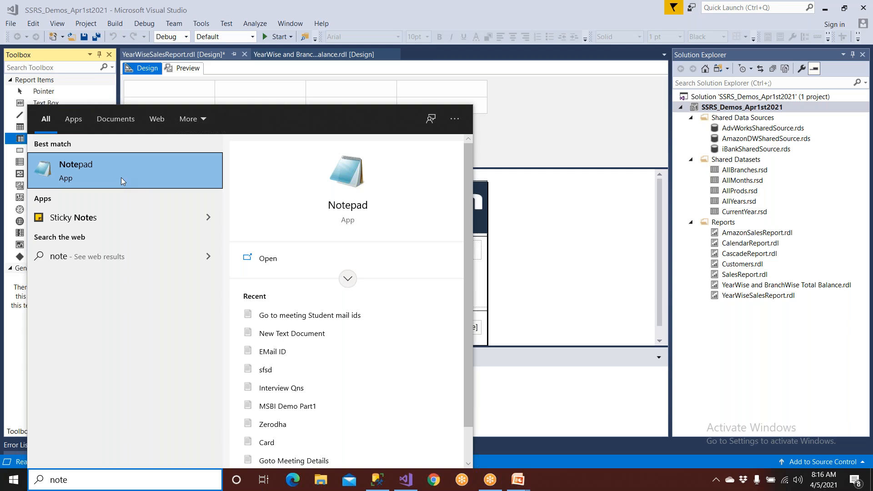
pyautogui.click(121, 179)
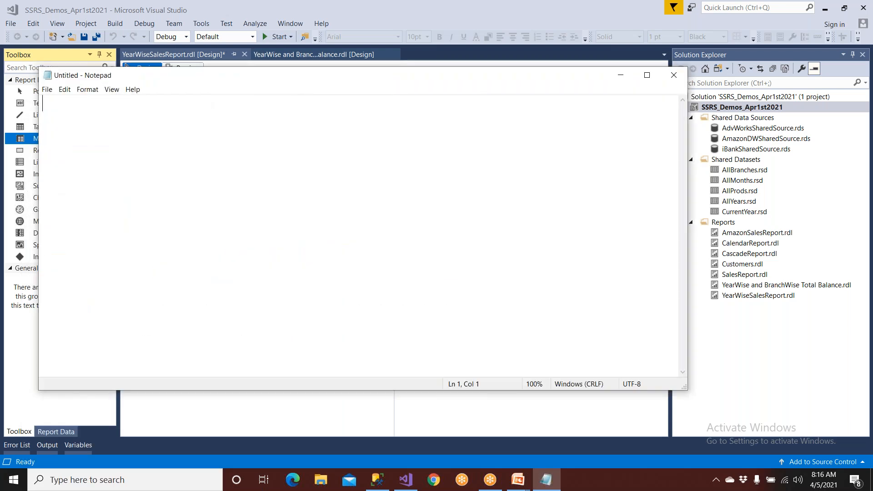
# Step: Write the heading "Data Source" with a dashed line beneath it
pyautogui.write('Daat')
pyautogui.press('BackSpace')
pyautogui.press('BackSpace')
pyautogui.press('BackSpace')
pyautogui.write('ta Source')
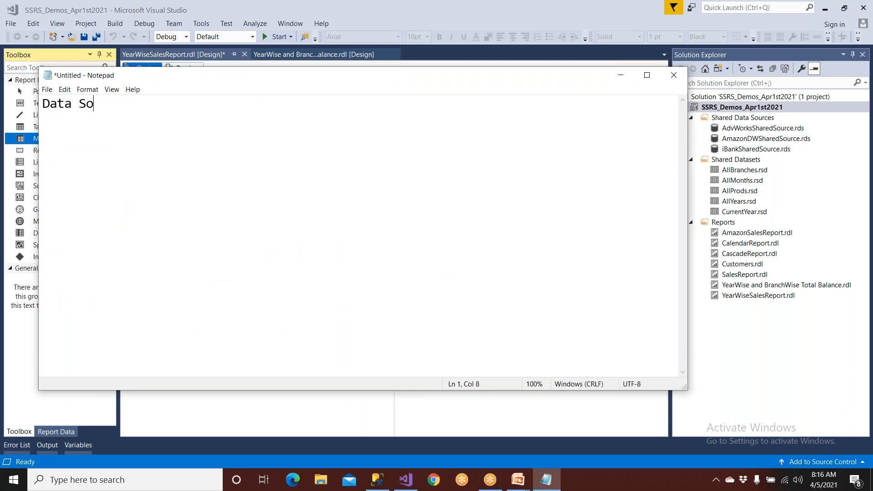
pyautogui.press('Return')
pyautogui.write('---------------------------')
# Step: List OLTP and DWH on separate lines under the heading, with an indented AmazonDW entry below DWH
pyautogui.press('Return')
pyautogui.write('OLTP')
pyautogui.press('Return')
pyautogui.write('OL')
pyautogui.press('BackSpace')
pyautogui.press('BackSpace')
pyautogui.write('DWH')
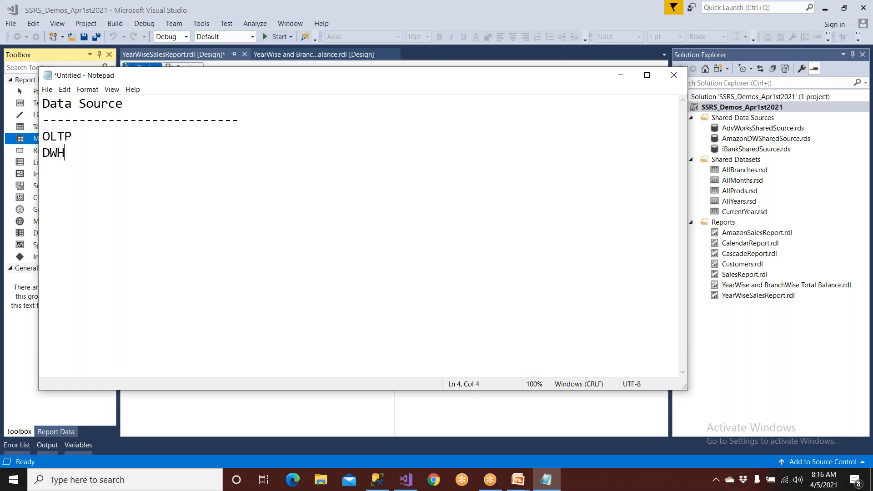
pyautogui.press('Return')
pyautogui.write('AmazonDW')
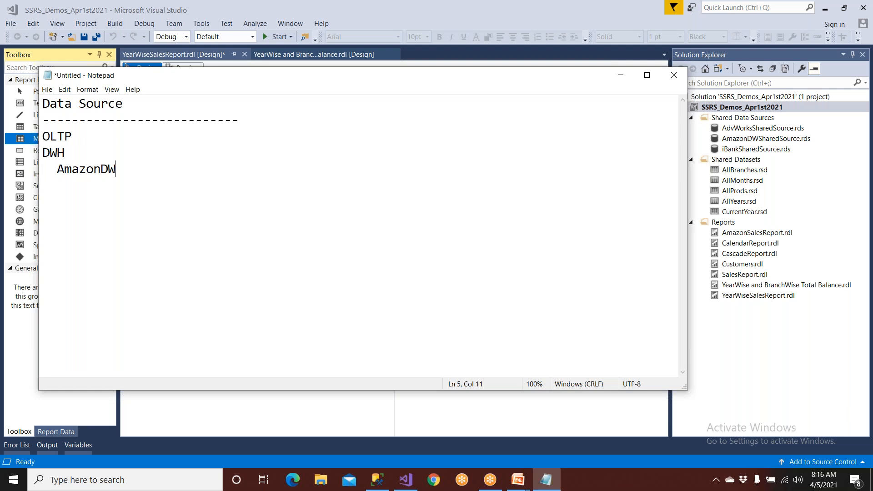
# Step: Insert an indented iBank entry under OLTP, followed by a blank line before DWH
pyautogui.press('Up')
pyautogui.press('Up')
pyautogui.press('End')
pyautogui.press('Return')
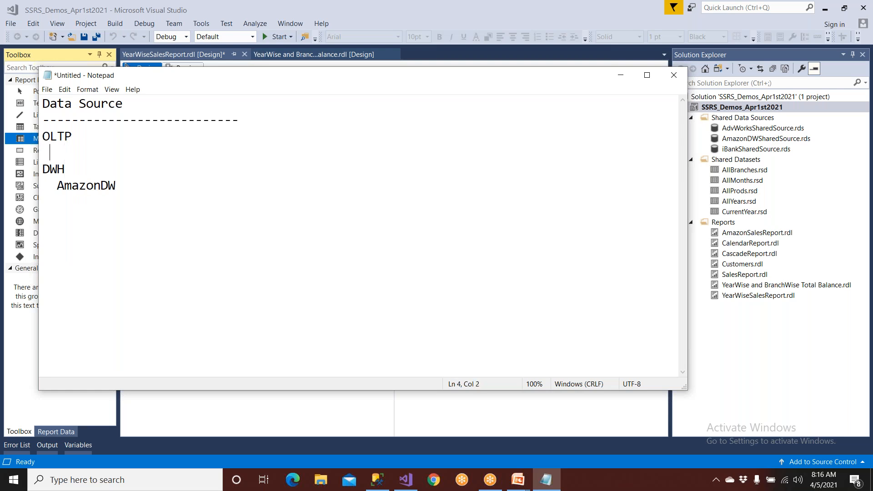
pyautogui.write('iba')
pyautogui.press('BackSpace')
pyautogui.press('BackSpace')
pyautogui.write('Bank')
pyautogui.press('Return')
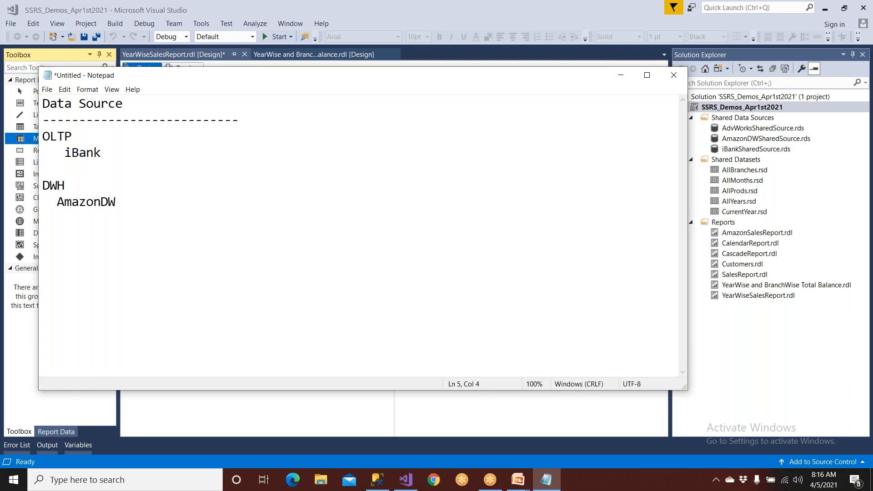
pyautogui.moveTo(109, 154); pyautogui.dragTo(42, 134)
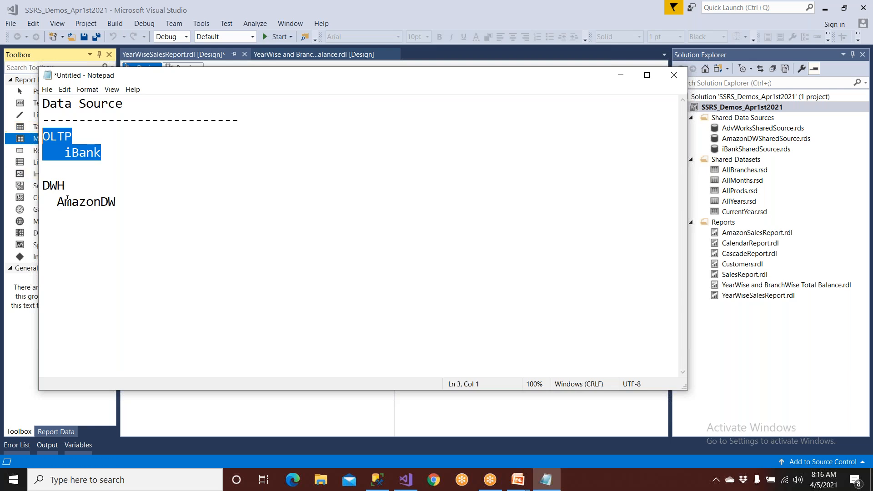
pyautogui.moveTo(126, 199); pyautogui.dragTo(42, 184)
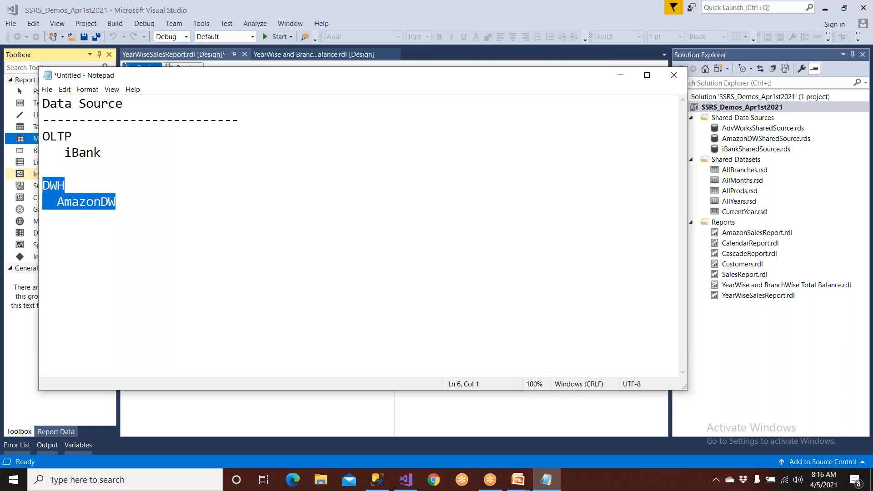
# Step: Add an OLAP entry after a blank line below AmazonDW, with an indented "Cube" line under it
pyautogui.click(141, 205)
pyautogui.press('Return')
pyautogui.press('Return')
pyautogui.write('OLPA')
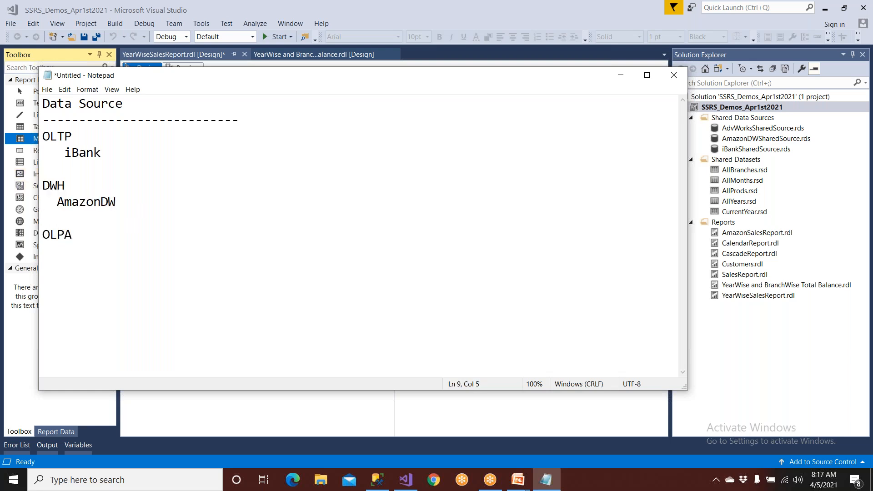
pyautogui.press('BackSpace')
pyautogui.press('BackSpace')
pyautogui.write('AP')
pyautogui.press('Return')
pyautogui.write('Cube')
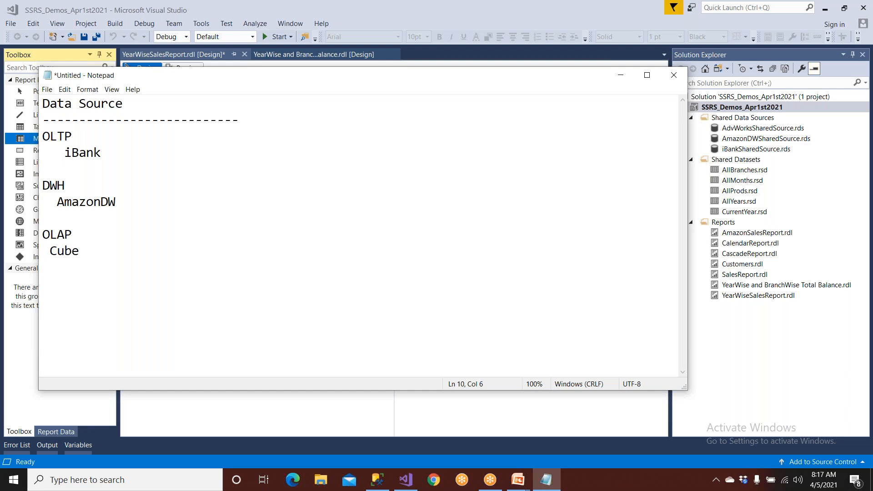
pyautogui.click(86, 232)
pyautogui.moveTo(86, 232); pyautogui.dragTo(34, 226)
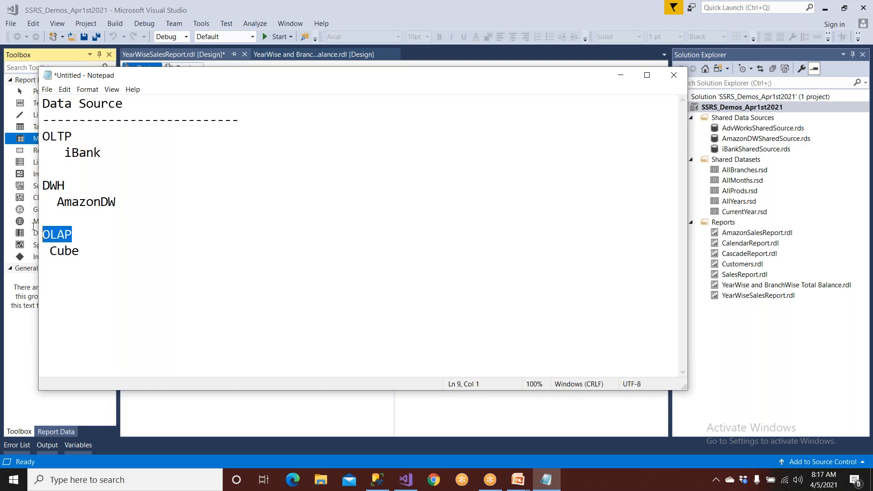
pyautogui.moveTo(41, 184); pyautogui.dragTo(98, 236)
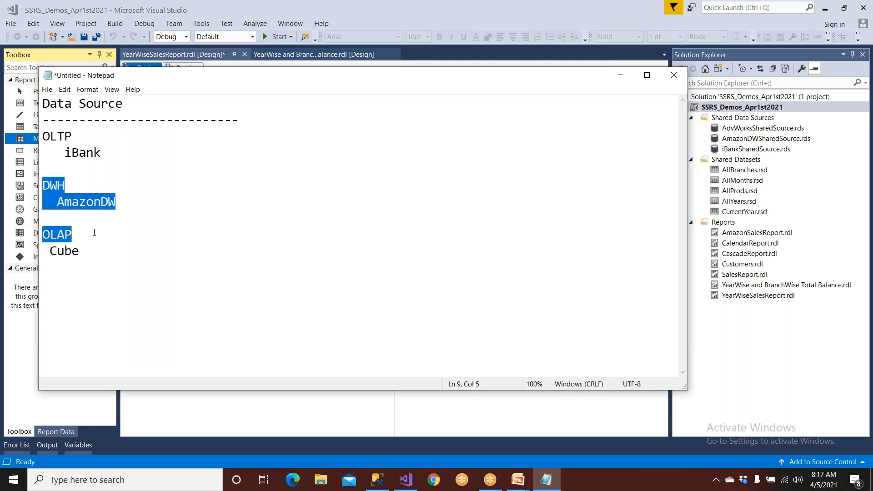
pyautogui.click(94, 232)
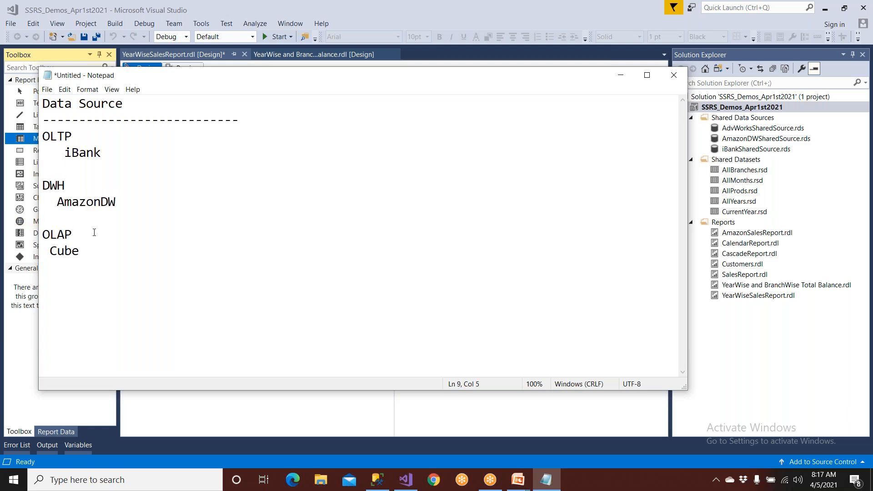
pyautogui.moveTo(73, 137); pyautogui.dragTo(40, 136)
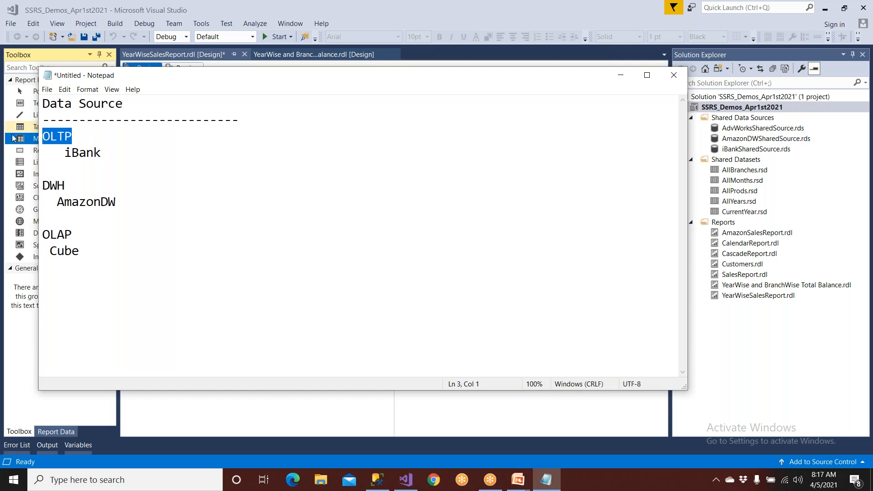
# Step: Extend the Cube line to "Cube DB" and add indented "--Multi Dim Cube" and "-- Tabular Cube" lines beneath it
pyautogui.click(117, 262)
pyautogui.write('DB')
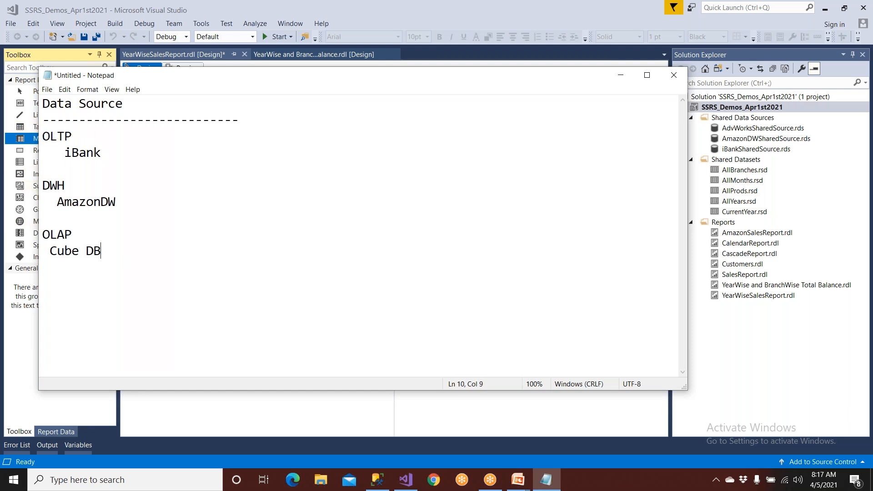
pyautogui.press('Return')
pyautogui.write('--Multi Dim Cube')
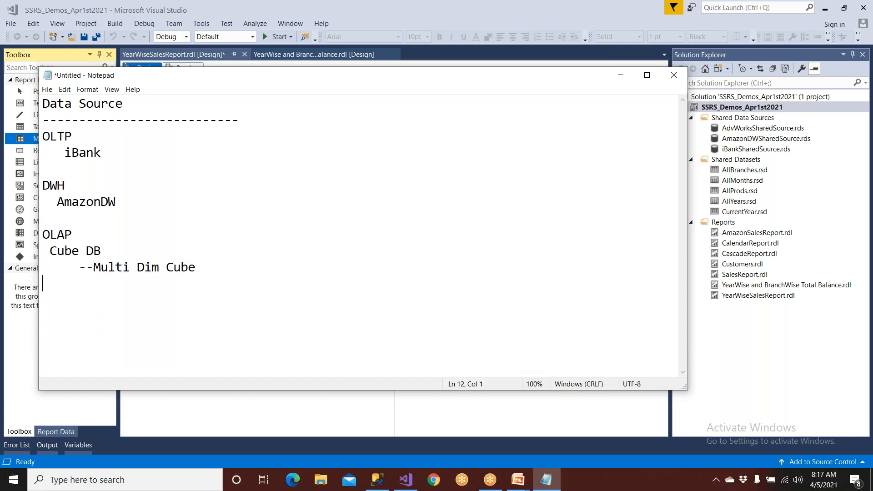
pyautogui.press('Return')
pyautogui.write('-- Tabular Cube')
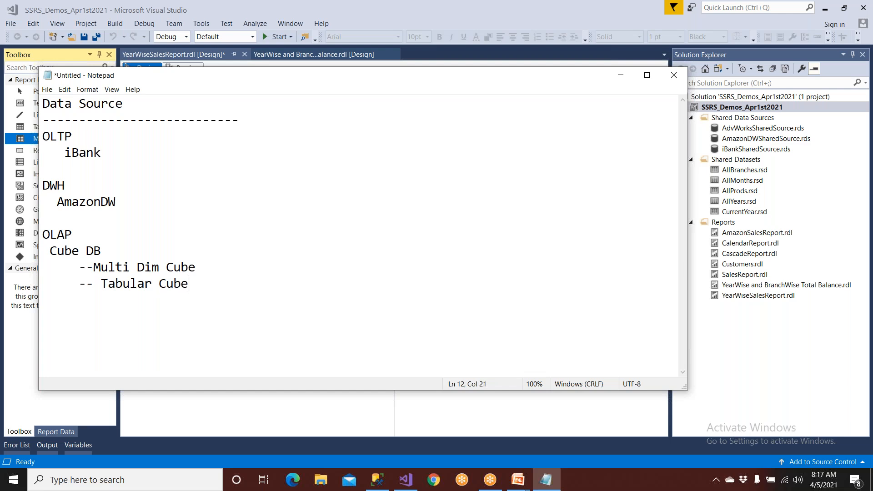
pyautogui.moveTo(191, 284); pyautogui.dragTo(36, 233)
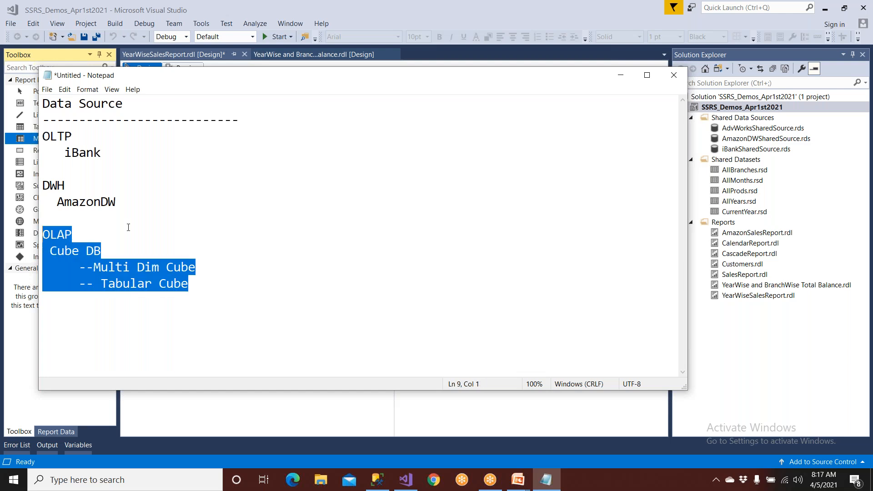
pyautogui.moveTo(141, 203); pyautogui.dragTo(25, 178)
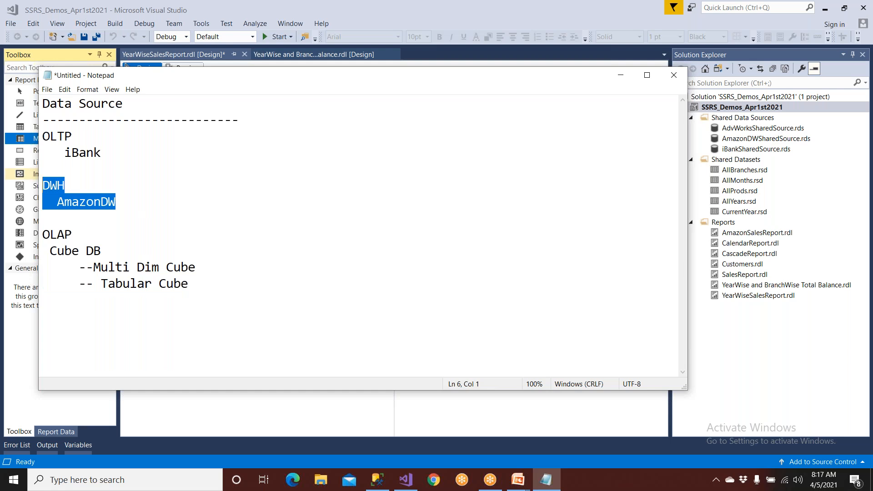
pyautogui.moveTo(104, 153); pyautogui.dragTo(27, 119)
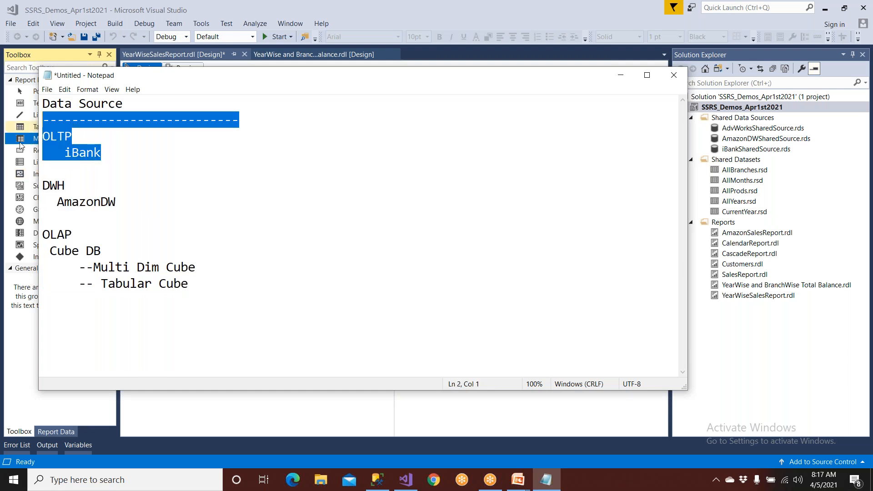
# Step: Add Excel, .NET, Java and Oracle on separate lines after a blank line below the Tabular Cube entry
pyautogui.click(199, 289)
pyautogui.press('Return')
pyautogui.press('Return')
pyautogui.write('Excel')
pyautogui.press('Return')
pyautogui.write('.NET')
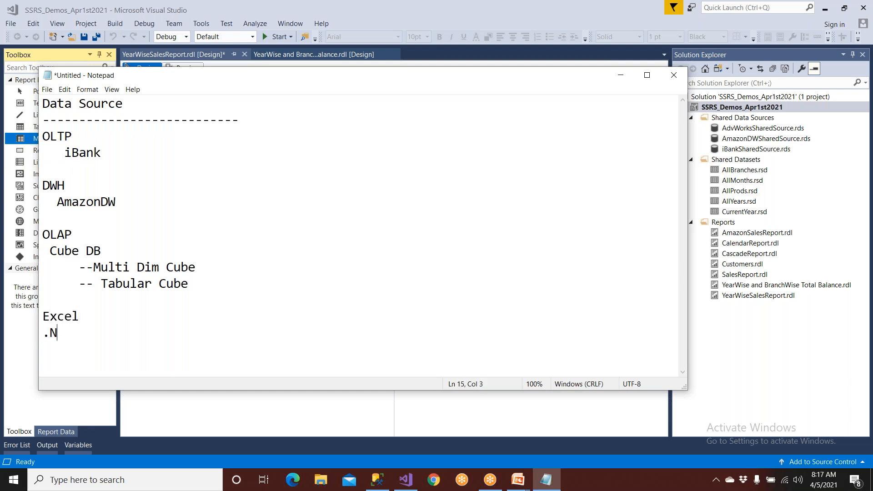
pyautogui.press('Return')
pyautogui.write('Java')
pyautogui.press('Return')
pyautogui.write('Oracle')
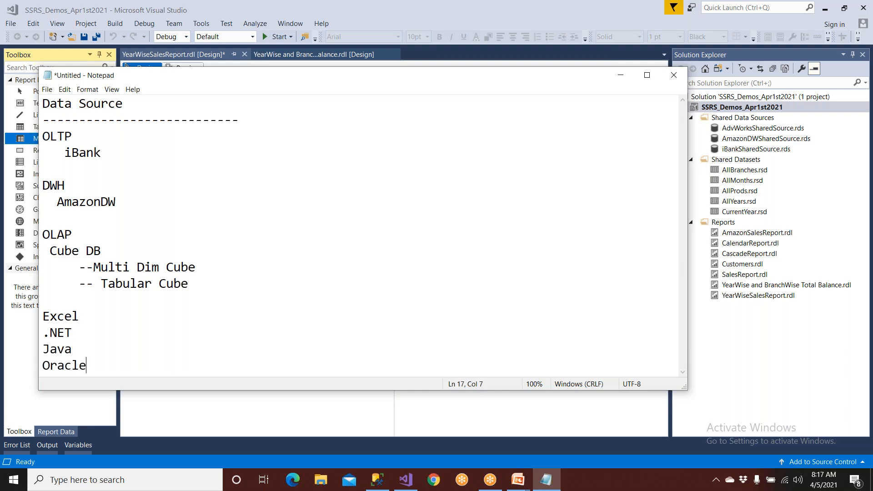
# Step: End the source list with the placeholder lines "..." and "...." directly below Oracle
pyautogui.press('Return')
pyautogui.press('Return')
pyautogui.press('Return')
pyautogui.write('....')
pyautogui.press('Up')
pyautogui.press('Up')
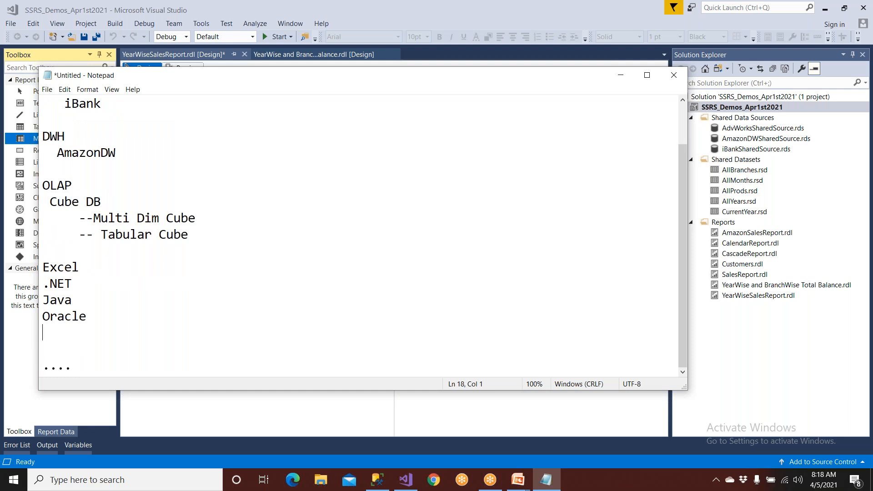
pyautogui.write('...')
pyautogui.press('Delete')
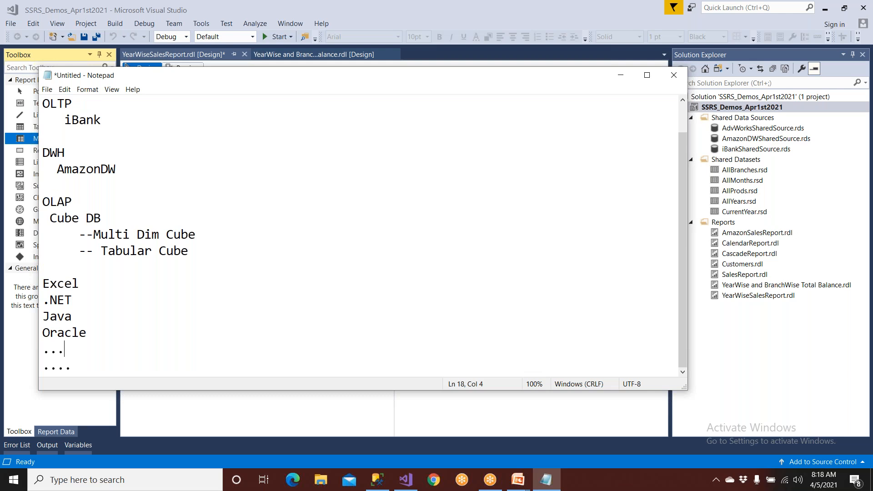
# Step: Insert the heading "SSRS Reports" with a dashed line at the start of the notes and maximize the Notepad window
pyautogui.scroll(1, 269, 180)
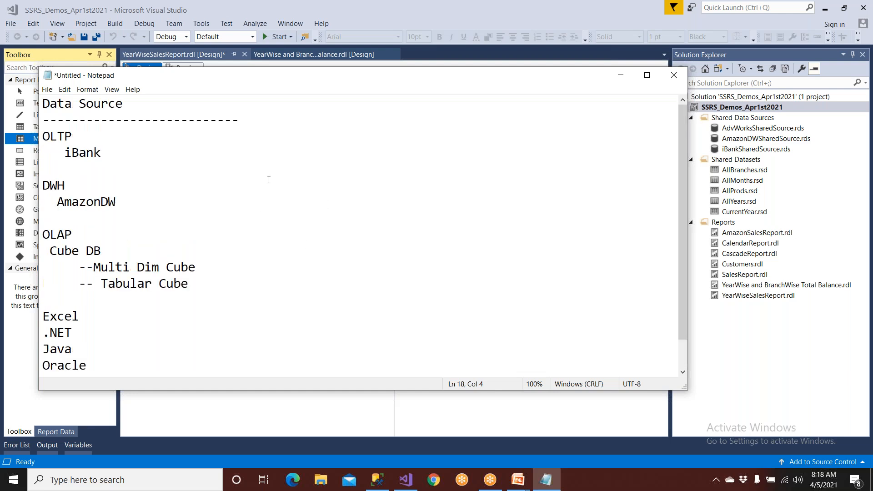
pyautogui.click(42, 103)
pyautogui.press('Return')
pyautogui.press('Return')
pyautogui.click(42, 104)
pyautogui.write('SSRS')
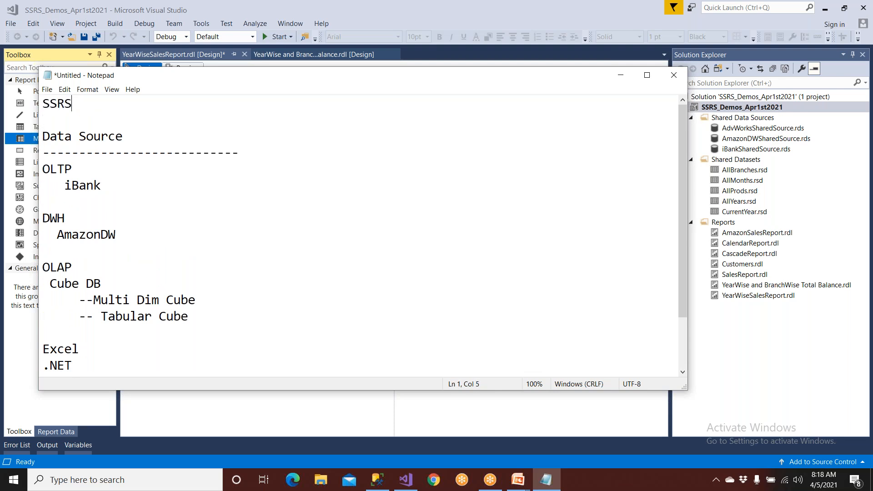
pyautogui.write(' Reports')
pyautogui.press('Return')
pyautogui.write('---------------------------------------')
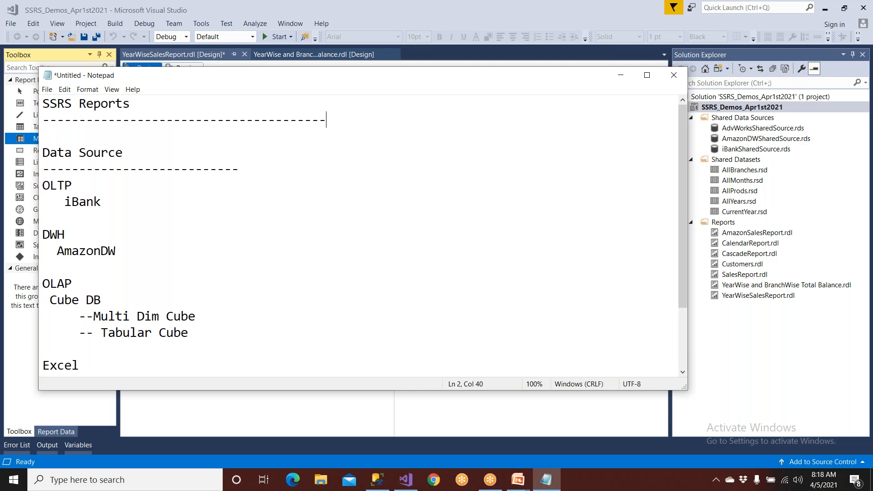
pyautogui.doubleClick(311, 78)
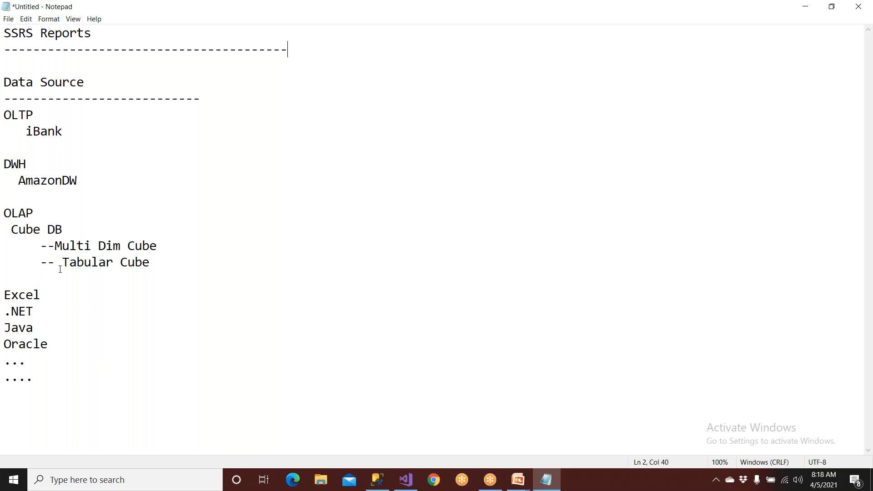
pyautogui.moveTo(62, 131); pyautogui.dragTo(4, 101)
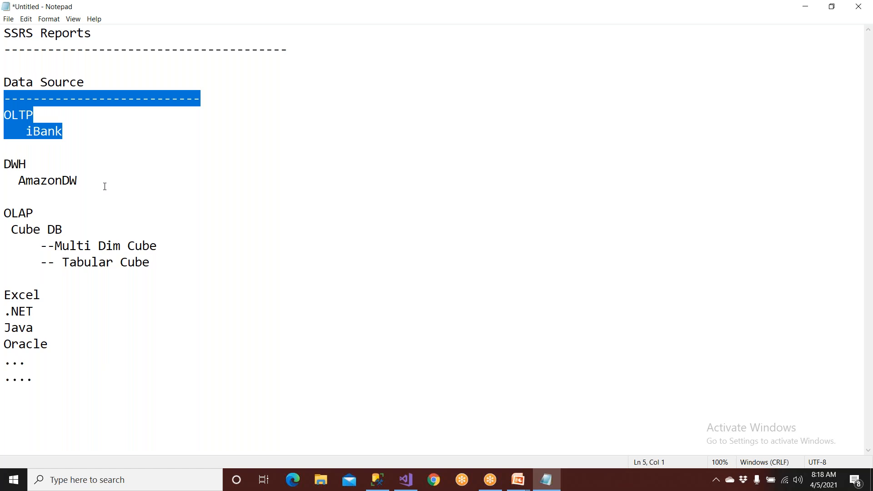
pyautogui.moveTo(105, 186); pyautogui.dragTo(4, 144)
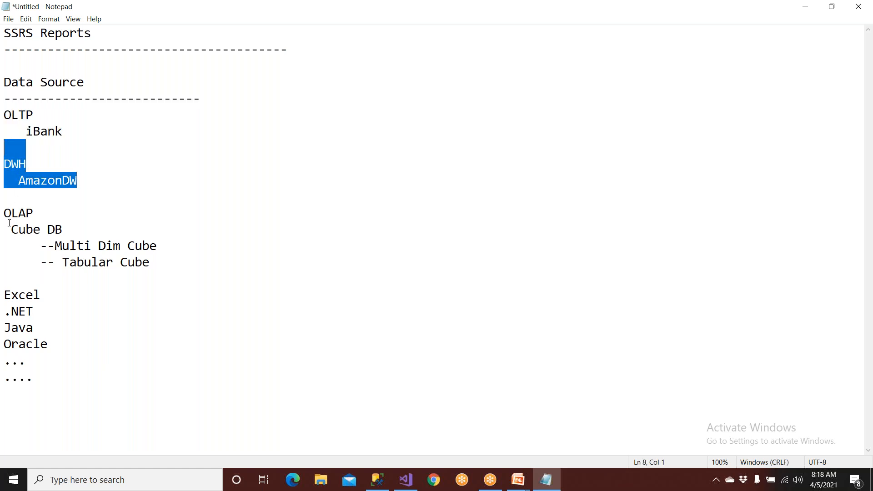
pyautogui.moveTo(9, 223); pyautogui.dragTo(210, 271)
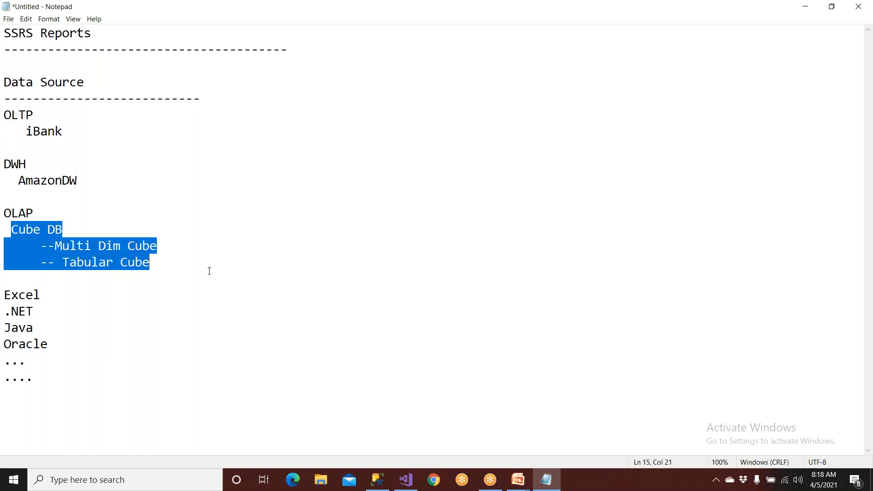
pyautogui.click(236, 271)
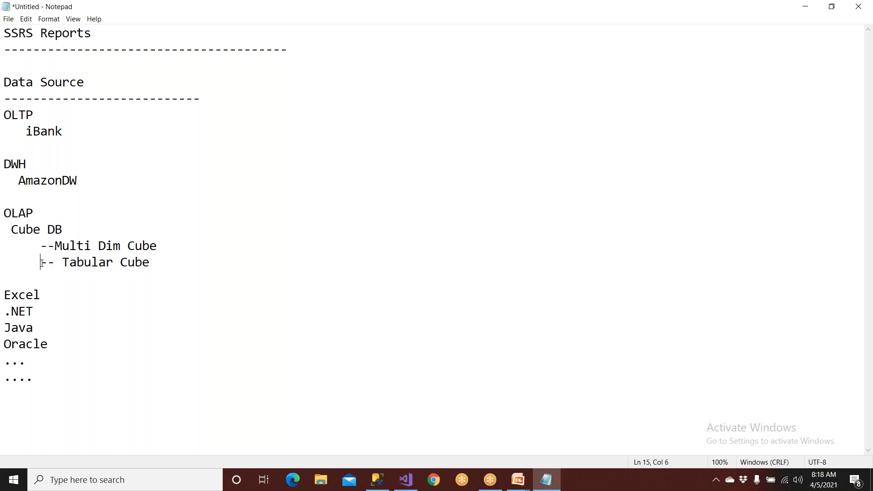
pyautogui.moveTo(41, 262); pyautogui.dragTo(191, 263)
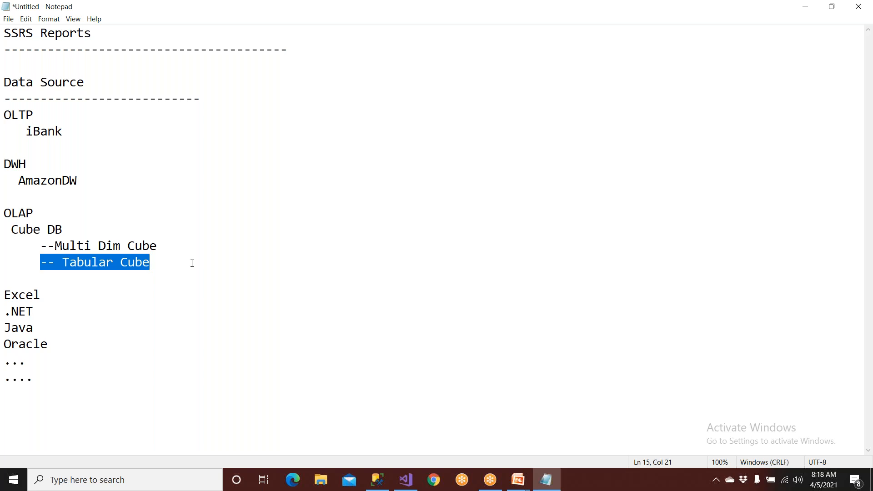
pyautogui.moveTo(171, 242); pyautogui.dragTo(24, 240)
pyautogui.click(65, 294)
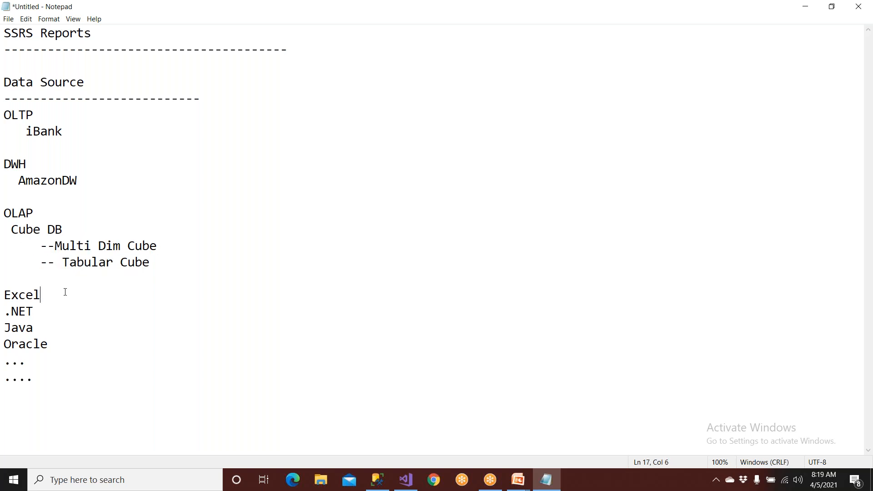
# Step: Highlight the Multi Dim Cube and Tabular Cube lines, followed by the DWH entry with AmazonDW
pyautogui.moveTo(40, 246); pyautogui.dragTo(174, 261)
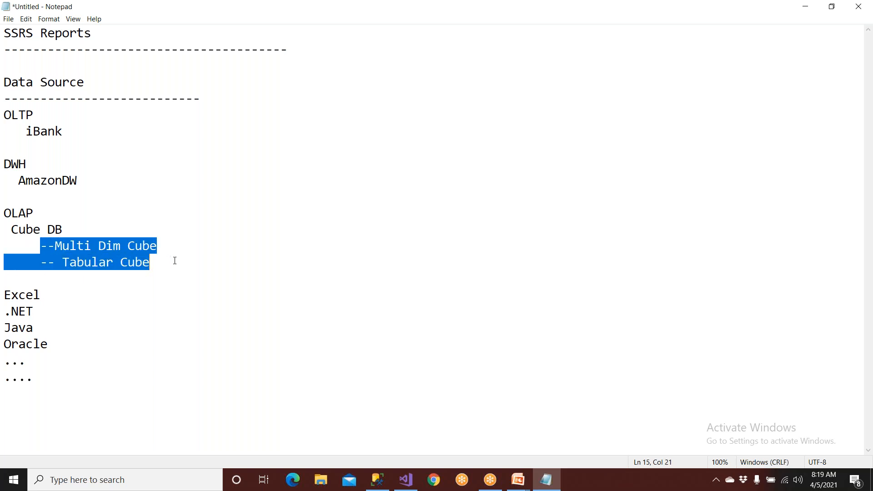
pyautogui.moveTo(5, 164); pyautogui.dragTo(101, 176)
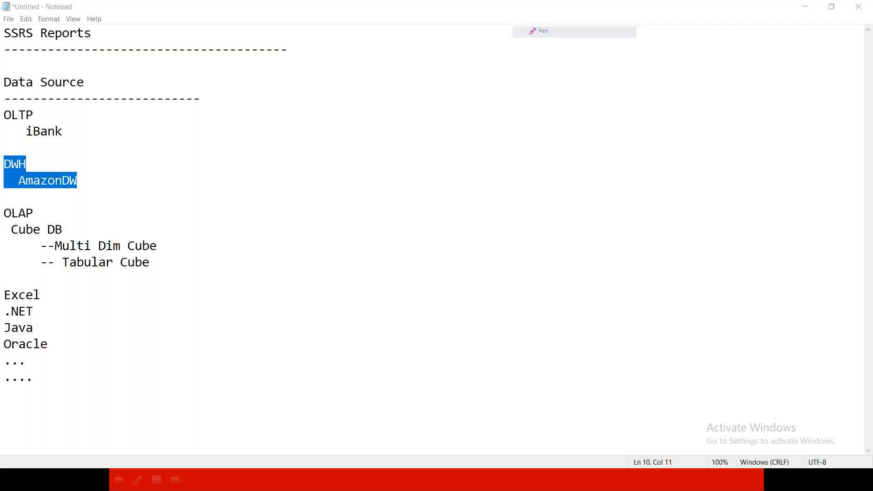
# Step: Sketch an OLTP box and a larger DWH box with the red pen, joined by an arrow labelled SSIS
pyautogui.moveTo(287, 122)
pyautogui.mouseDown()
pyautogui.moveTo(294, 194)
pyautogui.moveTo(356, 141)
pyautogui.moveTo(329, 115)
pyautogui.moveTo(288, 118)
pyautogui.moveTo(305, 153)
pyautogui.moveTo(314, 139)
pyautogui.moveTo(336, 158)
pyautogui.moveTo(347, 136)
pyautogui.moveTo(355, 161)
pyautogui.moveTo(354, 148)
pyautogui.moveTo(431, 149)
pyautogui.moveTo(427, 163)
pyautogui.mouseUp()
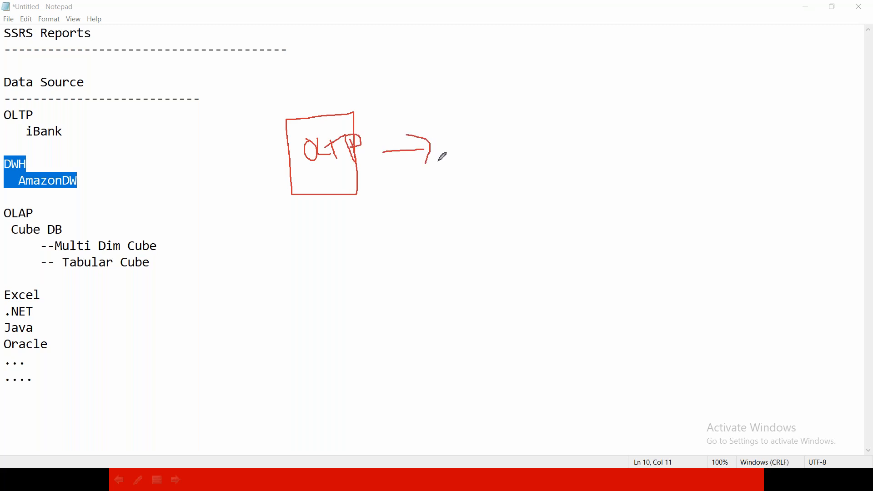
pyautogui.moveTo(470, 93)
pyautogui.mouseDown()
pyautogui.moveTo(490, 202)
pyautogui.moveTo(613, 204)
pyautogui.moveTo(587, 73)
pyautogui.moveTo(469, 97)
pyautogui.mouseUp()
pyautogui.moveTo(499, 136)
pyautogui.mouseDown()
pyautogui.moveTo(503, 154)
pyautogui.moveTo(548, 136)
pyautogui.moveTo(572, 142)
pyautogui.mouseUp()
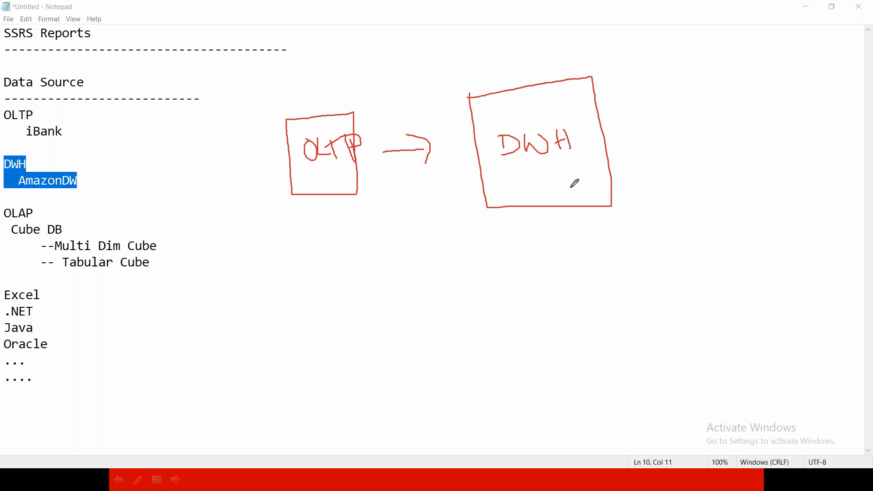
pyautogui.moveTo(405, 175)
pyautogui.mouseDown()
pyautogui.moveTo(393, 191)
pyautogui.moveTo(416, 181)
pyautogui.moveTo(414, 193)
pyautogui.moveTo(449, 182)
pyautogui.moveTo(447, 192)
pyautogui.mouseUp()
# Step: Draw two wireframe cubes, one above the other, each connected by a line from the DWH box
pyautogui.moveTo(595, 148)
pyautogui.mouseDown()
pyautogui.moveTo(655, 140)
pyautogui.moveTo(650, 148)
pyautogui.mouseUp()
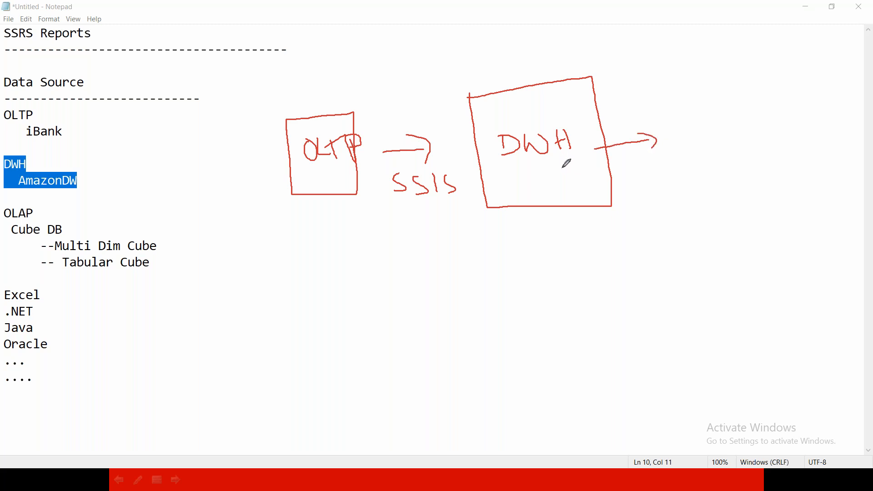
pyautogui.moveTo(677, 120)
pyautogui.mouseDown()
pyautogui.moveTo(725, 146)
pyautogui.moveTo(722, 116)
pyautogui.moveTo(671, 121)
pyautogui.moveTo(739, 127)
pyautogui.moveTo(725, 92)
pyautogui.moveTo(679, 117)
pyautogui.mouseUp()
pyautogui.moveTo(738, 98)
pyautogui.mouseDown()
pyautogui.moveTo(718, 148)
pyautogui.moveTo(678, 150)
pyautogui.mouseUp()
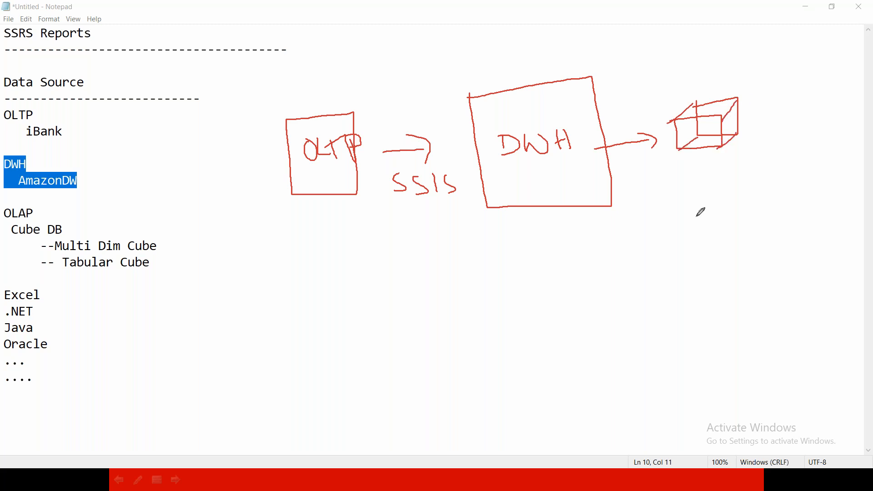
pyautogui.moveTo(587, 182)
pyautogui.mouseDown()
pyautogui.moveTo(676, 210)
pyautogui.moveTo(695, 239)
pyautogui.moveTo(732, 210)
pyautogui.moveTo(687, 195)
pyautogui.moveTo(749, 205)
pyautogui.moveTo(751, 179)
pyautogui.moveTo(675, 198)
pyautogui.moveTo(693, 234)
pyautogui.mouseUp()
pyautogui.moveTo(755, 179); pyautogui.dragTo(733, 238)
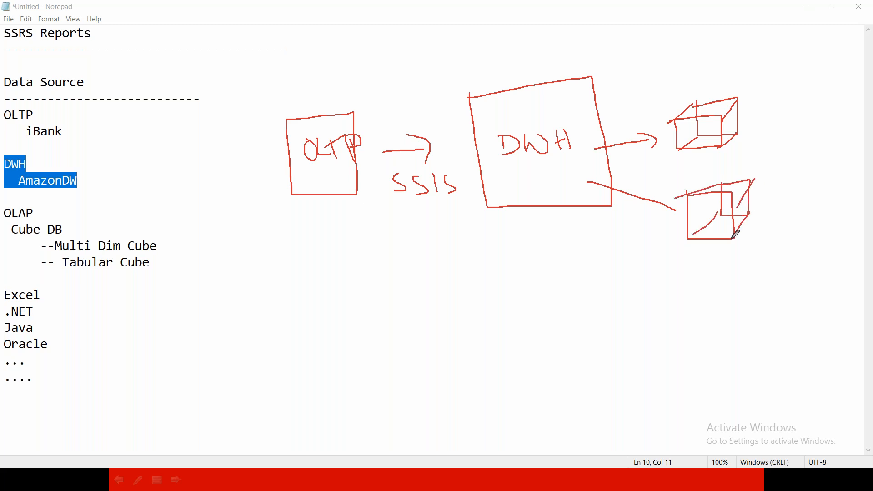
# Step: Label the upper cube as the multi-dimensional cube and draw an arrow from it to a small box
pyautogui.moveTo(690, 89)
pyautogui.mouseDown()
pyautogui.moveTo(693, 77)
pyautogui.moveTo(726, 74)
pyautogui.moveTo(739, 88)
pyautogui.moveTo(747, 73)
pyautogui.moveTo(726, 73)
pyautogui.moveTo(736, 86)
pyautogui.moveTo(750, 67)
pyautogui.moveTo(764, 91)
pyautogui.mouseUp()
pyautogui.click(757, 72)
pyautogui.moveTo(748, 122)
pyautogui.mouseDown()
pyautogui.moveTo(742, 131)
pyautogui.moveTo(762, 119)
pyautogui.moveTo(776, 132)
pyautogui.moveTo(791, 103)
pyautogui.moveTo(799, 114)
pyautogui.mouseUp()
pyautogui.moveTo(809, 93)
pyautogui.mouseDown()
pyautogui.moveTo(809, 107)
pyautogui.moveTo(847, 120)
pyautogui.moveTo(809, 92)
pyautogui.mouseUp()
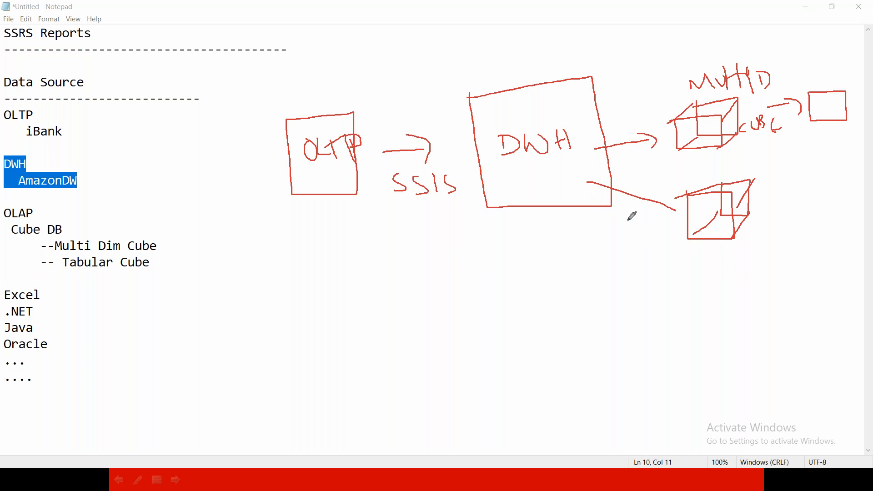
# Step: Label the lower cube as the Tabular Cube and draw an arrow down from it to a box labelled PBI
pyautogui.moveTo(688, 254)
pyautogui.mouseDown()
pyautogui.moveTo(689, 271)
pyautogui.moveTo(706, 249)
pyautogui.moveTo(715, 270)
pyautogui.moveTo(741, 259)
pyautogui.moveTo(759, 272)
pyautogui.mouseUp()
pyautogui.moveTo(778, 258)
pyautogui.mouseDown()
pyautogui.moveTo(773, 265)
pyautogui.moveTo(792, 244)
pyautogui.mouseUp()
pyautogui.moveTo(733, 297); pyautogui.dragTo(751, 313)
pyautogui.moveTo(754, 285)
pyautogui.mouseDown()
pyautogui.moveTo(757, 314)
pyautogui.moveTo(796, 318)
pyautogui.mouseUp()
pyautogui.moveTo(697, 311); pyautogui.dragTo(707, 350)
pyautogui.moveTo(688, 341)
pyautogui.mouseDown()
pyautogui.moveTo(708, 350)
pyautogui.moveTo(705, 404)
pyautogui.mouseUp()
pyautogui.moveTo(698, 381)
pyautogui.mouseDown()
pyautogui.moveTo(766, 366)
pyautogui.moveTo(782, 396)
pyautogui.mouseUp()
pyautogui.moveTo(782, 395)
pyautogui.mouseDown()
pyautogui.moveTo(712, 400)
pyautogui.moveTo(726, 417)
pyautogui.moveTo(725, 403)
pyautogui.mouseUp()
pyautogui.moveTo(742, 397)
pyautogui.mouseDown()
pyautogui.moveTo(739, 414)
pyautogui.moveTo(759, 411)
pyautogui.mouseUp()
# Step: Label the upper cube's report box SSRS and draw an EXCEL box with arrows leading to it from both cubes
pyautogui.moveTo(808, 137)
pyautogui.mouseDown()
pyautogui.moveTo(799, 152)
pyautogui.moveTo(853, 159)
pyautogui.moveTo(852, 149)
pyautogui.mouseUp()
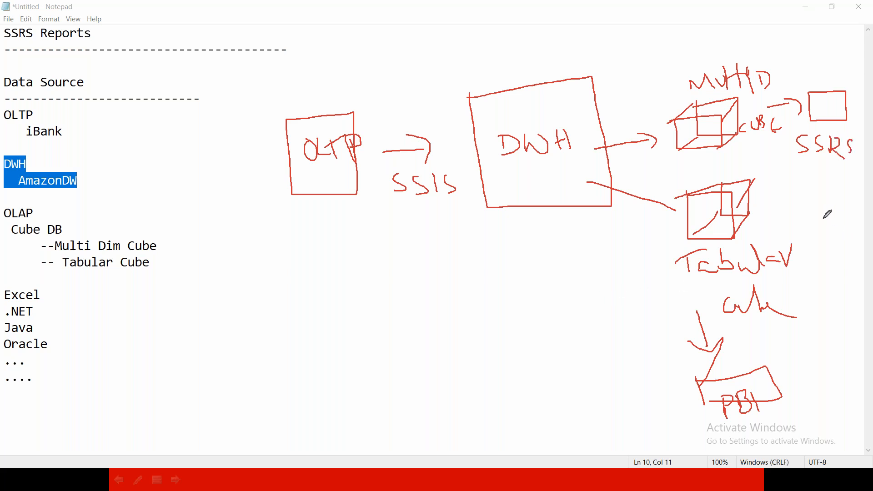
pyautogui.moveTo(819, 197)
pyautogui.mouseDown()
pyautogui.moveTo(849, 218)
pyautogui.moveTo(820, 197)
pyautogui.mouseUp()
pyautogui.moveTo(819, 266)
pyautogui.mouseDown()
pyautogui.moveTo(835, 282)
pyautogui.moveTo(826, 265)
pyautogui.moveTo(850, 275)
pyautogui.moveTo(831, 280)
pyautogui.mouseUp()
pyautogui.moveTo(753, 219)
pyautogui.mouseDown()
pyautogui.moveTo(816, 220)
pyautogui.moveTo(817, 229)
pyautogui.mouseUp()
pyautogui.moveTo(751, 143)
pyautogui.mouseDown()
pyautogui.moveTo(804, 178)
pyautogui.moveTo(812, 193)
pyautogui.mouseUp()
pyautogui.moveTo(792, 191); pyautogui.dragTo(814, 199)
pyautogui.moveTo(828, 296)
pyautogui.mouseDown()
pyautogui.moveTo(828, 308)
pyautogui.moveTo(848, 302)
pyautogui.mouseUp()
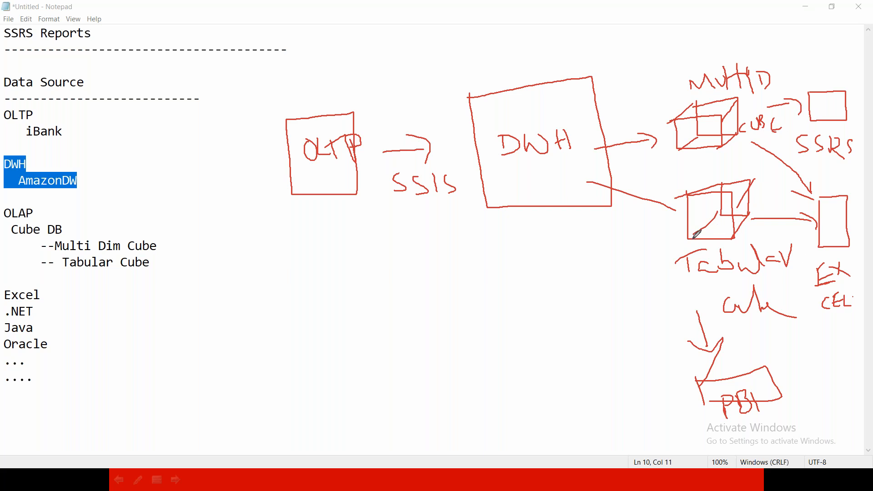
# Step: Annotate the lower cube with a line to RAM and the upper cube with a line to DISK
pyautogui.moveTo(686, 230); pyautogui.dragTo(621, 283)
pyautogui.moveTo(517, 289)
pyautogui.mouseDown()
pyautogui.moveTo(520, 333)
pyautogui.moveTo(531, 313)
pyautogui.moveTo(555, 336)
pyautogui.moveTo(586, 326)
pyautogui.moveTo(601, 296)
pyautogui.moveTo(613, 313)
pyautogui.mouseUp()
pyautogui.moveTo(697, 120)
pyautogui.mouseDown()
pyautogui.moveTo(618, 77)
pyautogui.moveTo(639, 72)
pyautogui.moveTo(651, 57)
pyautogui.moveTo(680, 71)
pyautogui.mouseUp()
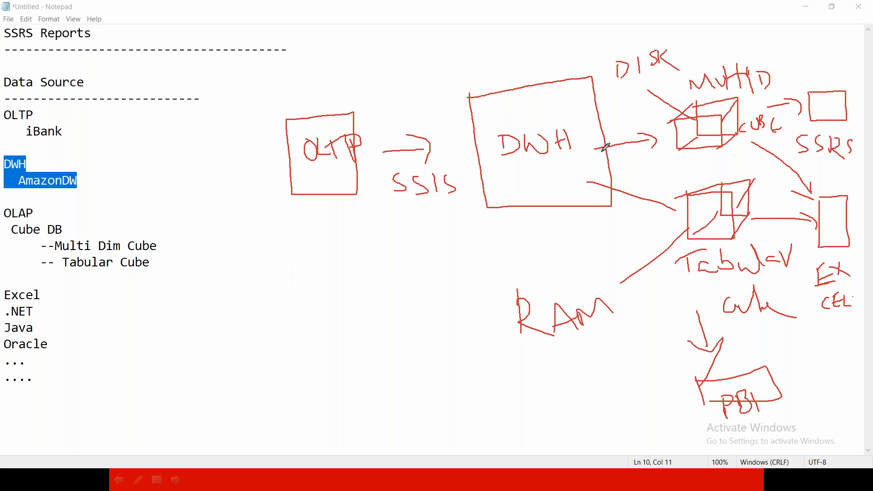
# Step: Write 10, 20 and a circled 30 in the DWH box, and add 30 inside both cubes, circling the lower one
pyautogui.moveTo(558, 93)
pyautogui.mouseDown()
pyautogui.moveTo(560, 111)
pyautogui.moveTo(580, 108)
pyautogui.moveTo(587, 128)
pyautogui.moveTo(591, 119)
pyautogui.moveTo(613, 129)
pyautogui.moveTo(591, 163)
pyautogui.moveTo(609, 151)
pyautogui.moveTo(578, 151)
pyautogui.moveTo(615, 138)
pyautogui.mouseUp()
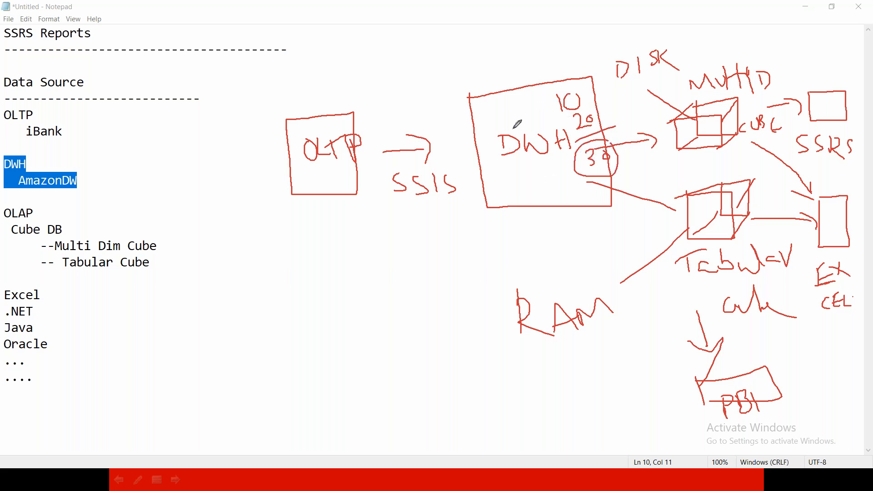
pyautogui.moveTo(690, 220); pyautogui.dragTo(720, 229)
pyautogui.moveTo(682, 130)
pyautogui.mouseDown()
pyautogui.moveTo(686, 147)
pyautogui.moveTo(696, 139)
pyautogui.mouseUp()
pyautogui.moveTo(687, 206)
pyautogui.mouseDown()
pyautogui.moveTo(694, 210)
pyautogui.moveTo(687, 217)
pyautogui.moveTo(703, 209)
pyautogui.moveTo(714, 217)
pyautogui.moveTo(703, 213)
pyautogui.mouseUp()
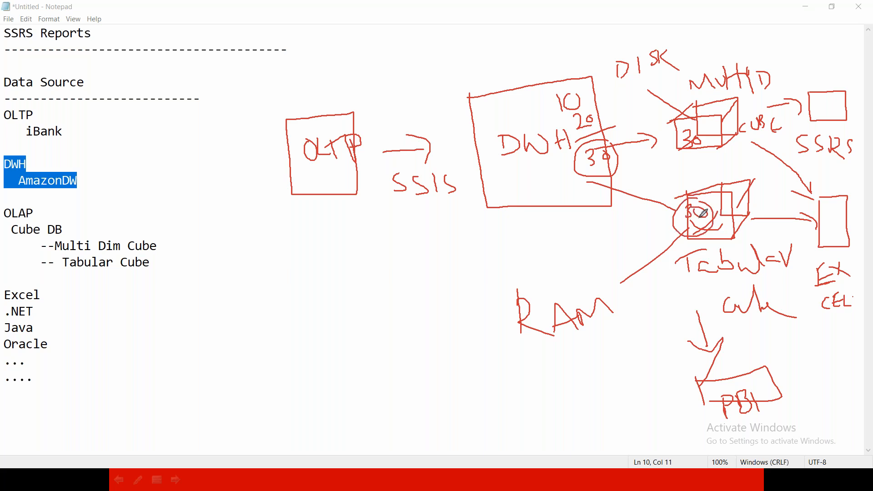
# Step: Underline the RAM label and the upper cube twice each, and draw a box around RAM
pyautogui.moveTo(524, 352); pyautogui.dragTo(622, 339)
pyautogui.moveTo(522, 373); pyautogui.dragTo(638, 354)
pyautogui.moveTo(677, 156); pyautogui.dragTo(725, 151)
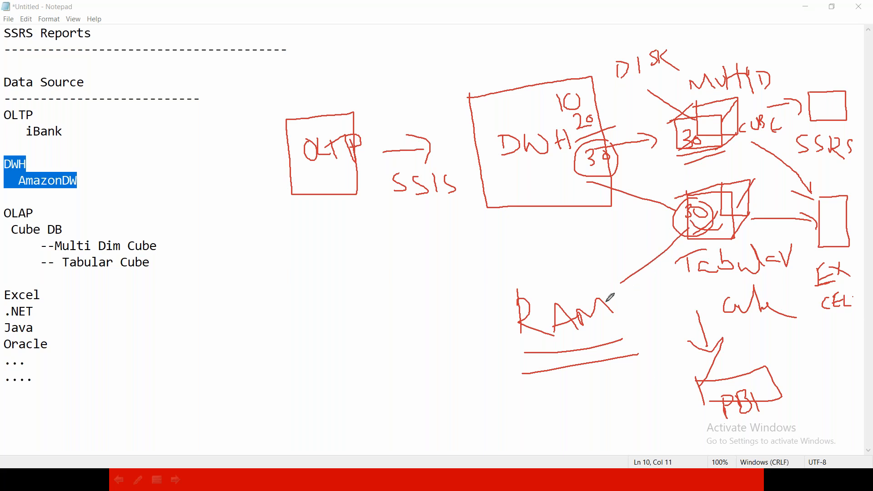
pyautogui.moveTo(620, 285)
pyautogui.mouseDown()
pyautogui.moveTo(506, 272)
pyautogui.moveTo(591, 368)
pyautogui.moveTo(622, 350)
pyautogui.moveTo(627, 264)
pyautogui.mouseUp()
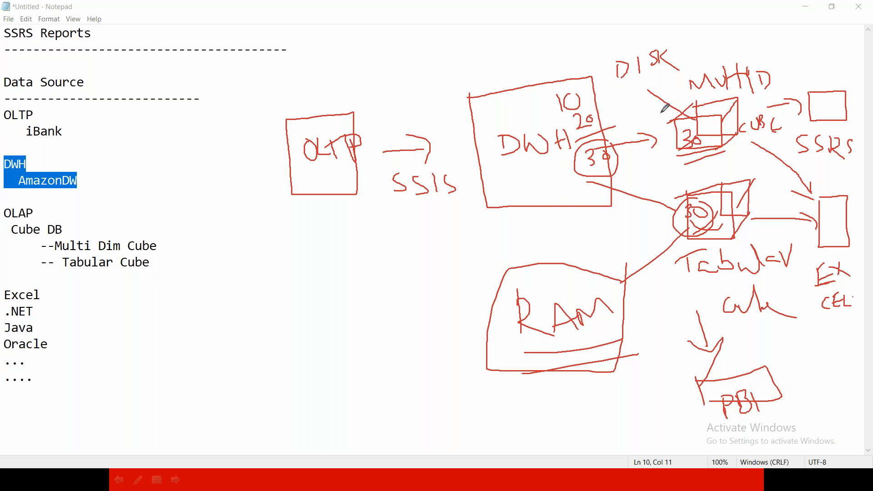
# Step: Draw a frame enclosing both cubes and label it SSAS
pyautogui.moveTo(644, 89)
pyautogui.mouseDown()
pyautogui.moveTo(649, 205)
pyautogui.moveTo(681, 277)
pyautogui.moveTo(794, 270)
pyautogui.moveTo(779, 66)
pyautogui.moveTo(647, 88)
pyautogui.mouseUp()
pyautogui.moveTo(716, 44); pyautogui.dragTo(696, 61)
pyautogui.moveTo(744, 44)
pyautogui.mouseDown()
pyautogui.moveTo(727, 50)
pyautogui.moveTo(730, 59)
pyautogui.moveTo(751, 47)
pyautogui.moveTo(763, 59)
pyautogui.moveTo(760, 51)
pyautogui.moveTo(770, 48)
pyautogui.moveTo(778, 56)
pyautogui.moveTo(765, 60)
pyautogui.mouseUp()
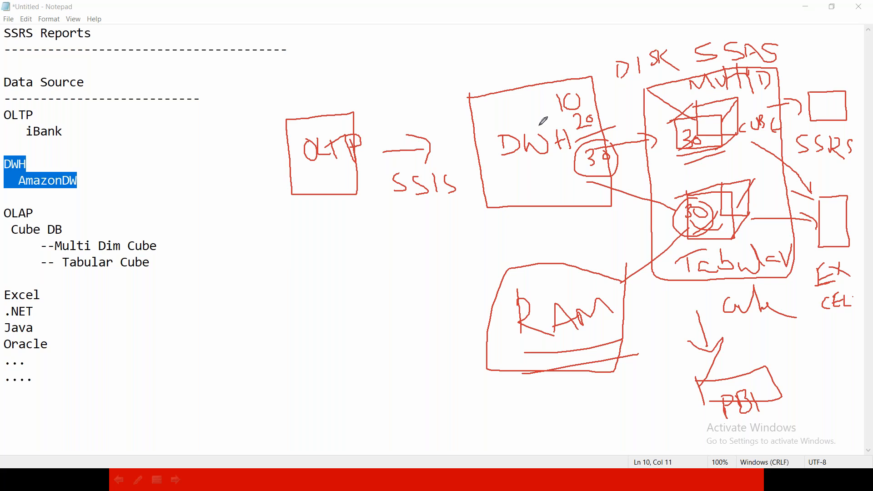
# Step: Write 100, 120 and 140 below the DWH label and draw a small source box with an arrow to OLTP
pyautogui.moveTo(520, 170)
pyautogui.mouseDown()
pyautogui.moveTo(520, 187)
pyautogui.moveTo(542, 175)
pyautogui.moveTo(526, 210)
pyautogui.moveTo(549, 207)
pyautogui.moveTo(549, 195)
pyautogui.moveTo(535, 232)
pyautogui.moveTo(564, 222)
pyautogui.mouseUp()
pyautogui.moveTo(535, 172)
pyautogui.mouseDown()
pyautogui.moveTo(541, 186)
pyautogui.moveTo(571, 200)
pyautogui.mouseUp()
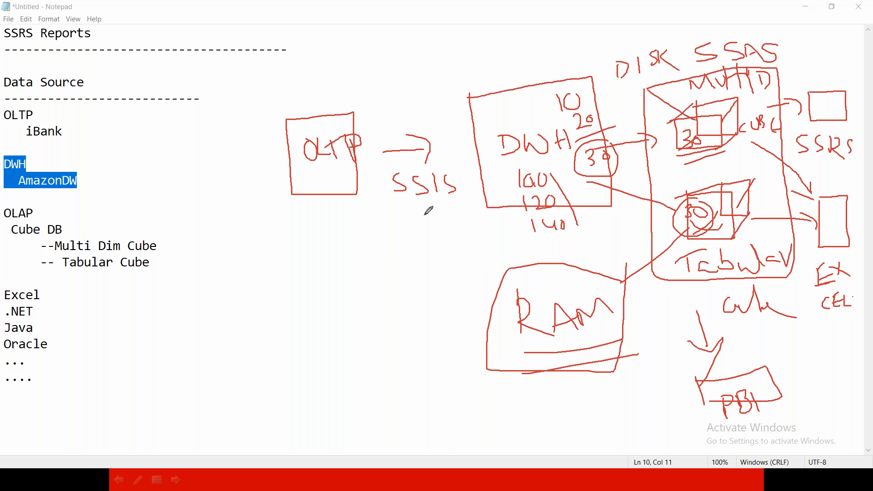
pyautogui.moveTo(162, 267)
pyautogui.mouseDown()
pyautogui.moveTo(194, 292)
pyautogui.moveTo(163, 266)
pyautogui.moveTo(267, 195)
pyautogui.moveTo(290, 187)
pyautogui.moveTo(290, 204)
pyautogui.moveTo(330, 172)
pyautogui.moveTo(351, 172)
pyautogui.mouseUp()
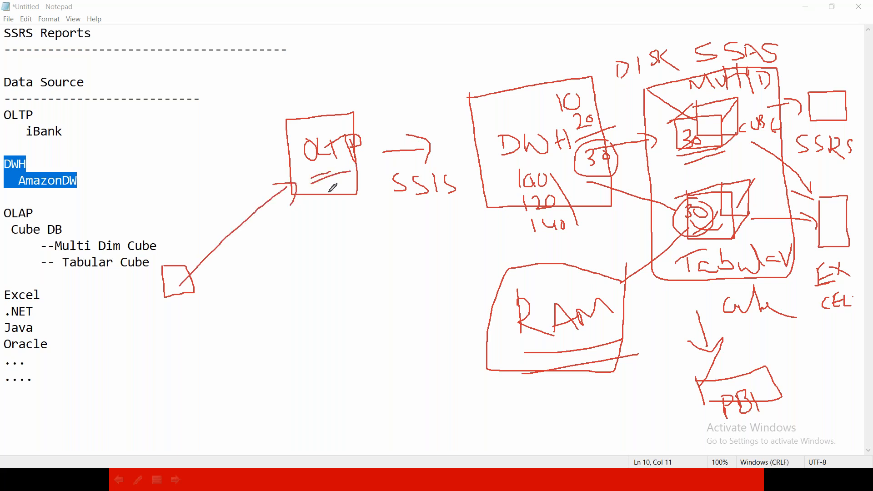
# Step: Underline SSIS twice and add emphasis strokes and cross marks around the 100, 120 and 140 figures
pyautogui.moveTo(492, 181); pyautogui.dragTo(503, 184)
pyautogui.moveTo(386, 206); pyautogui.dragTo(439, 205)
pyautogui.moveTo(515, 172); pyautogui.dragTo(525, 229)
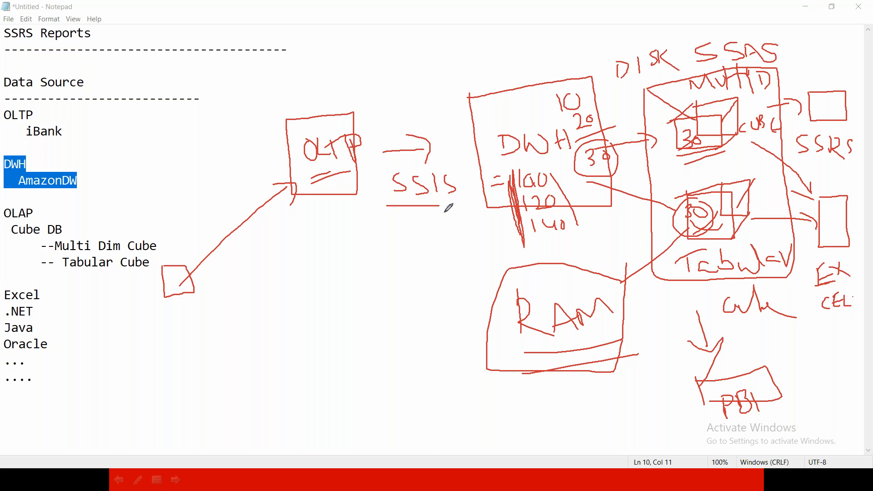
pyautogui.moveTo(386, 211); pyautogui.dragTo(436, 208)
pyautogui.moveTo(550, 175); pyautogui.dragTo(561, 187)
pyautogui.moveTo(561, 168); pyautogui.dragTo(548, 187)
pyautogui.moveTo(563, 226); pyautogui.dragTo(570, 217)
# Step: Circle the PBI box and clear the pen sketch from the screen
pyautogui.click(778, 360)
pyautogui.moveTo(763, 440); pyautogui.dragTo(781, 358)
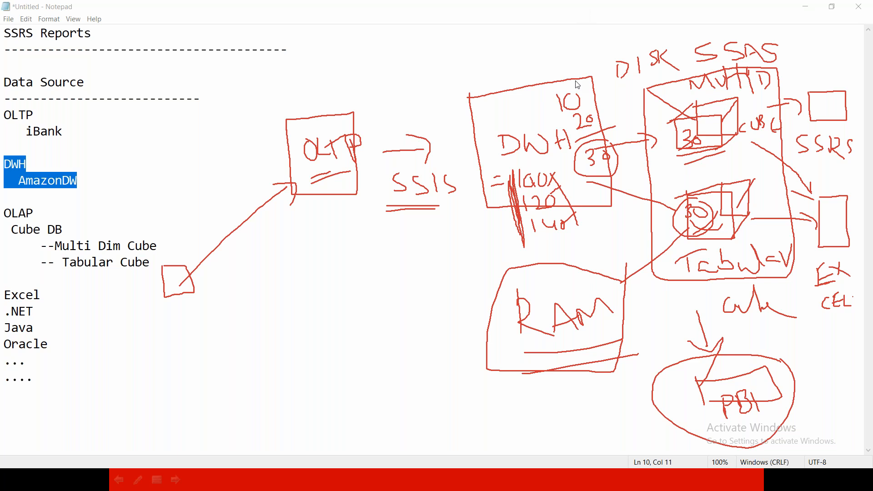
pyautogui.press('Escape')
# Step: Highlight the whole Data Source list and its DWH, OLAP and Excel/.NET entries one after another for review
pyautogui.click(166, 325)
pyautogui.moveTo(134, 378)
pyautogui.mouseDown()
pyautogui.moveTo(4, 213)
pyautogui.moveTo(4, 72)
pyautogui.mouseUp()
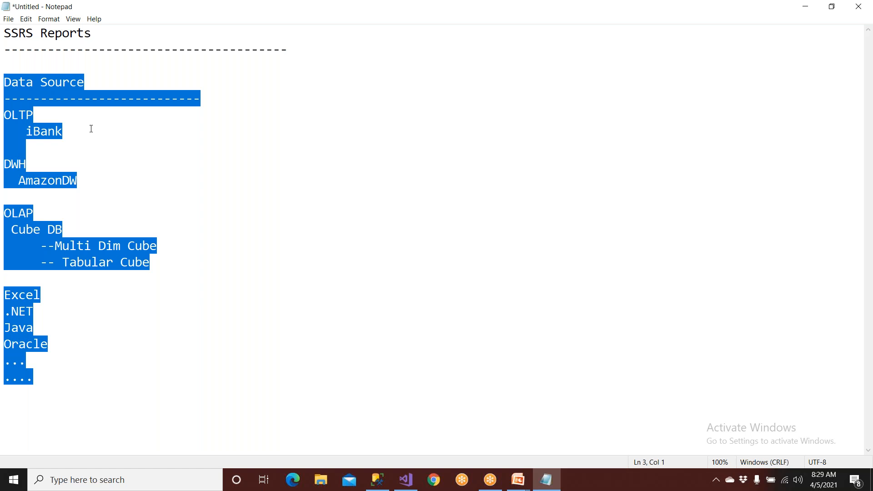
pyautogui.click(104, 141)
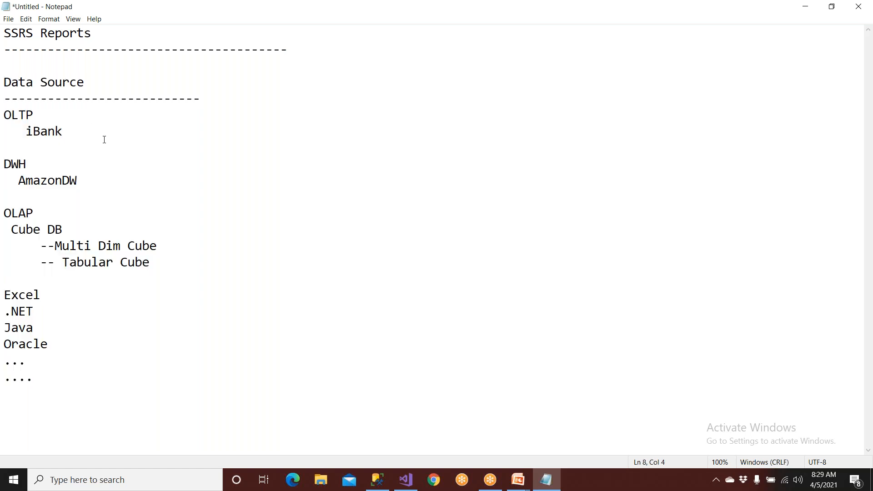
pyautogui.moveTo(99, 172); pyautogui.dragTo(4, 154)
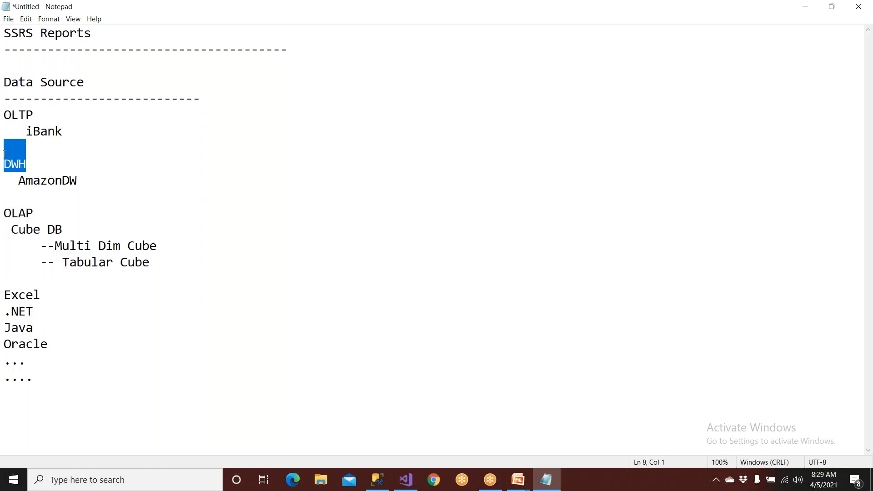
pyautogui.moveTo(182, 268); pyautogui.dragTo(5, 203)
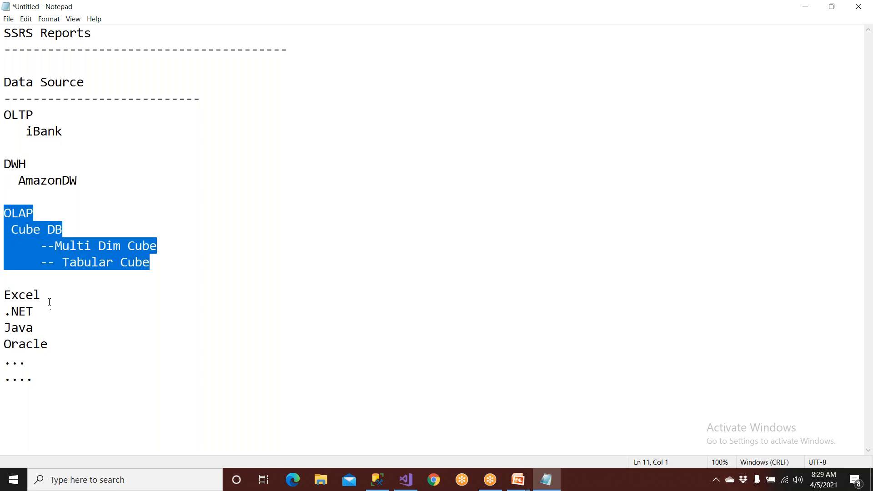
pyautogui.moveTo(4, 295); pyautogui.dragTo(41, 312)
pyautogui.click(77, 351)
pyautogui.moveTo(76, 350); pyautogui.dragTo(5, 97)
pyautogui.click(122, 156)
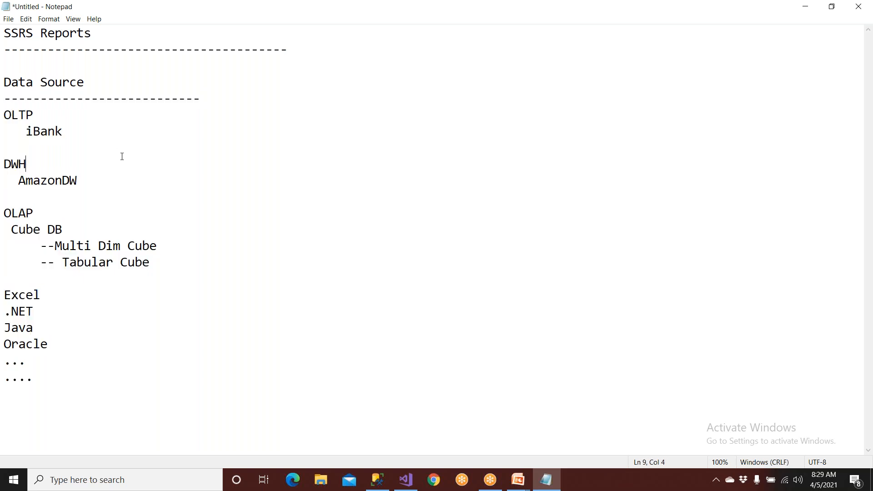
# Step: Highlight the OLAP section with its cube types, singling out Tabular Cube
pyautogui.moveTo(159, 248); pyautogui.dragTo(5, 204)
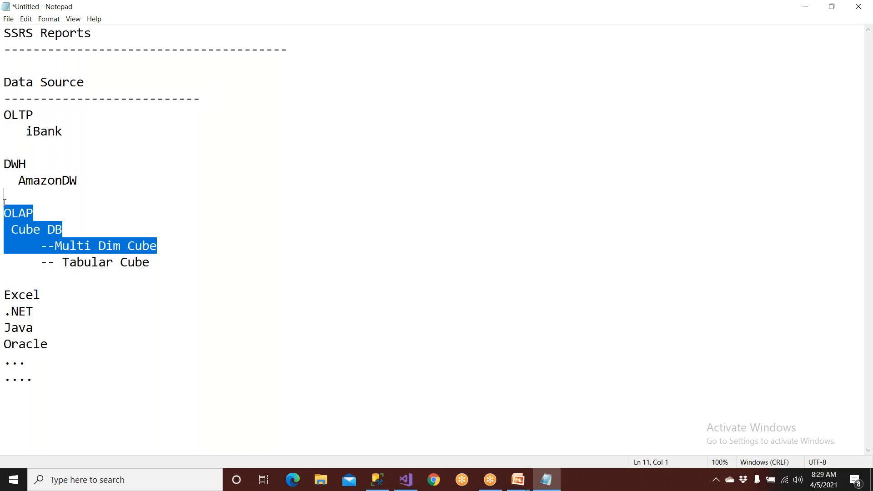
pyautogui.moveTo(166, 262); pyautogui.dragTo(5, 200)
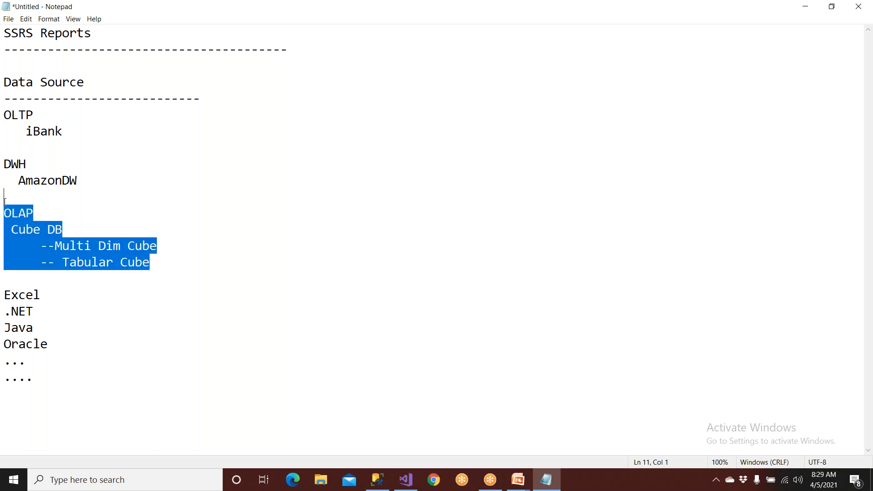
pyautogui.click(199, 308)
pyautogui.moveTo(152, 262); pyautogui.dragTo(66, 260)
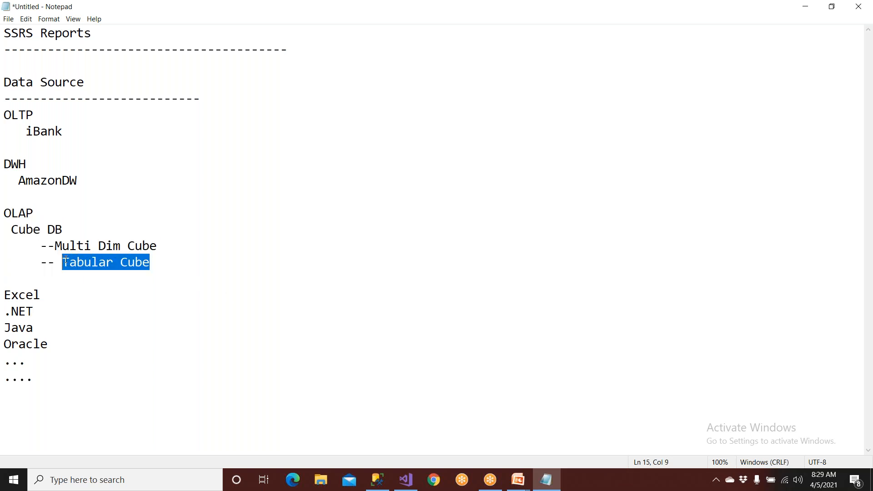
pyautogui.click(166, 288)
pyautogui.moveTo(159, 246); pyautogui.dragTo(4, 201)
# Step: Compare the OLTP and DWH entries with the OLAP cube entries by highlighting each group in turn
pyautogui.moveTo(123, 169); pyautogui.dragTo(5, 116)
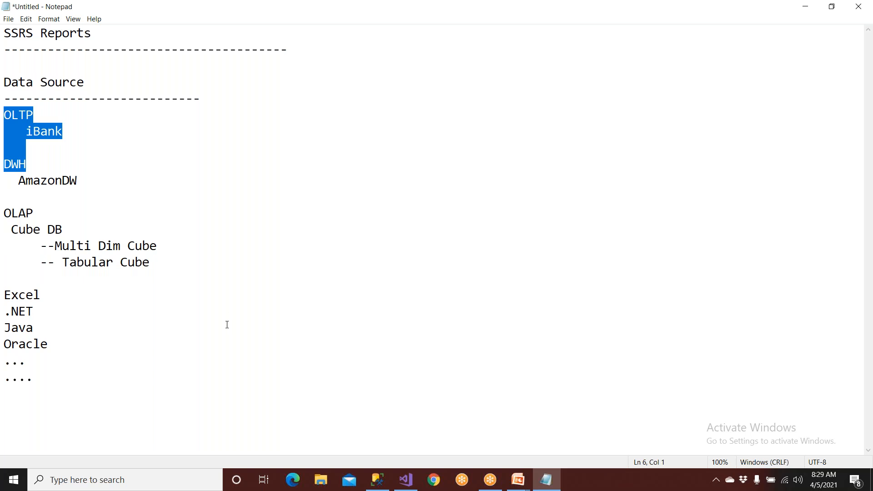
pyautogui.moveTo(87, 182); pyautogui.dragTo(4, 111)
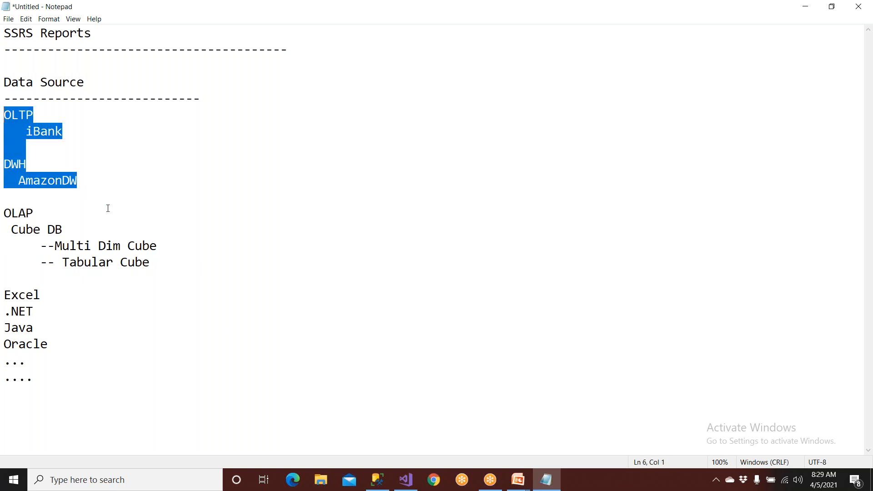
pyautogui.moveTo(159, 269); pyautogui.dragTo(38, 267)
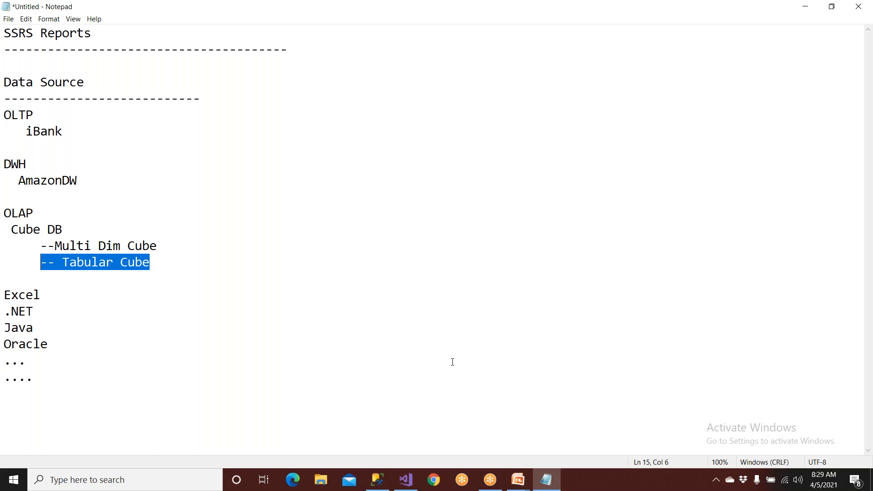
pyautogui.moveTo(91, 184); pyautogui.dragTo(4, 161)
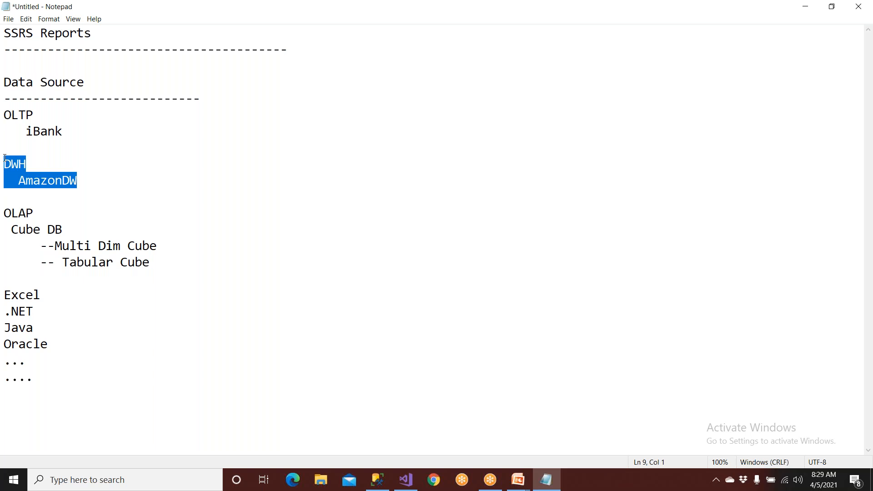
pyautogui.moveTo(194, 277); pyautogui.dragTo(4, 197)
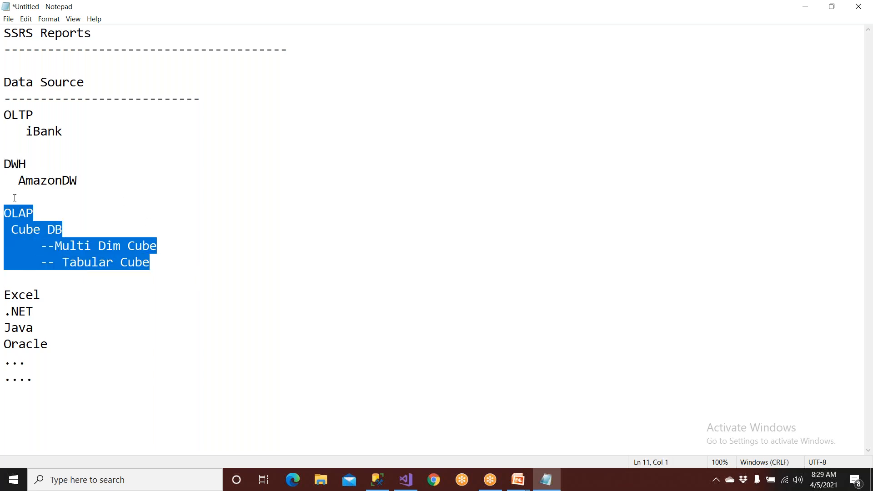
pyautogui.moveTo(105, 184); pyautogui.dragTo(5, 165)
pyautogui.click(188, 173)
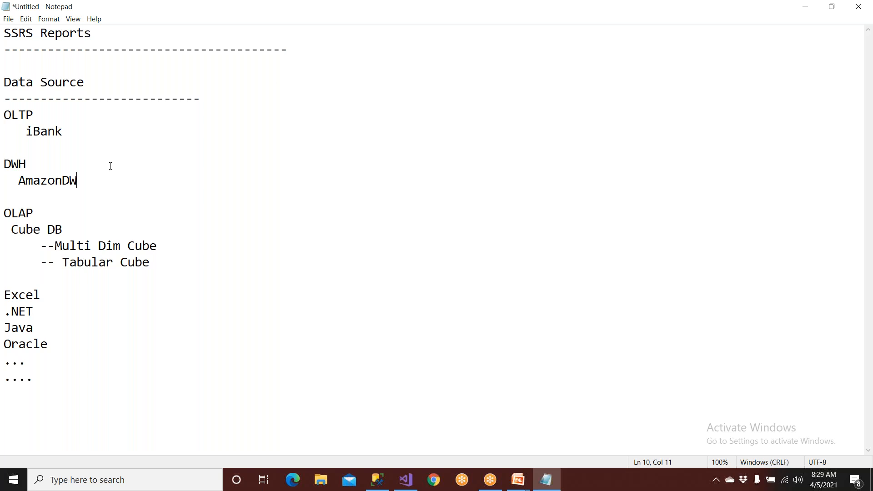
pyautogui.hotkey('shift', 'Up')
pyautogui.hotkey('shift', 'Home')
pyautogui.moveTo(155, 264); pyautogui.dragTo(5, 213)
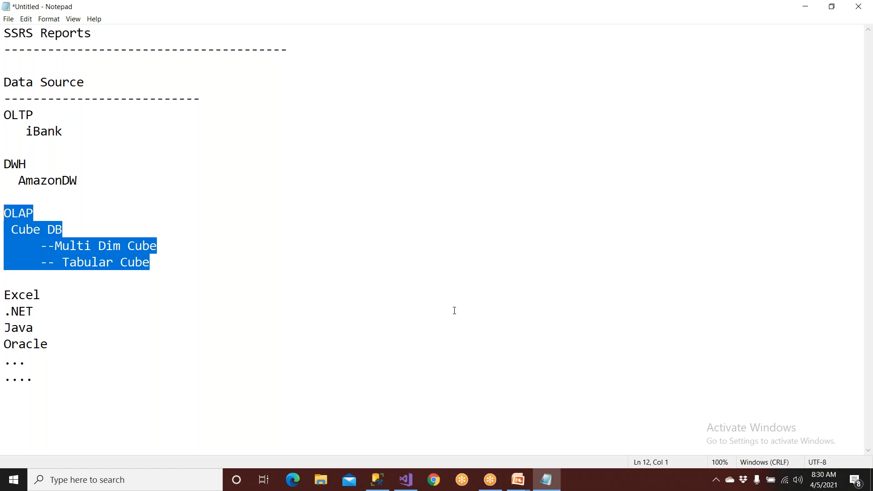
# Step: Add the sample values 10 and 20 on separate lines beneath the AmazonDW entry
pyautogui.click(122, 178)
pyautogui.moveTo(116, 178); pyautogui.dragTo(4, 160)
pyautogui.click(94, 180)
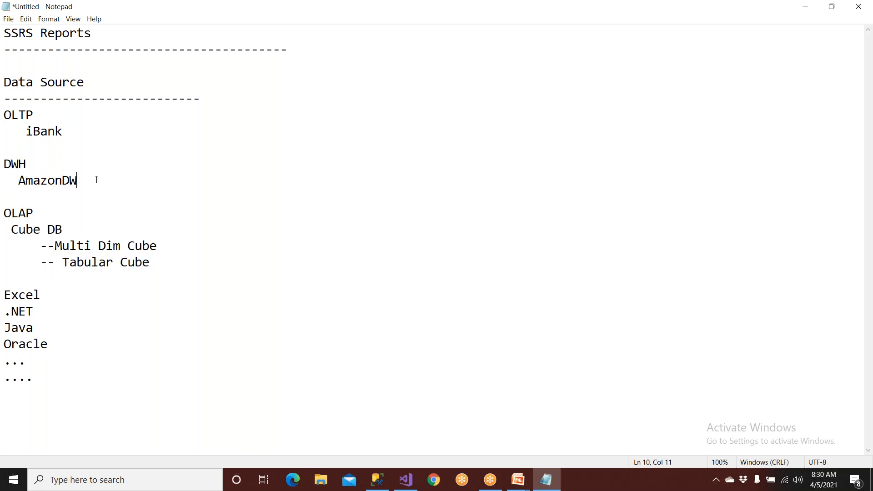
pyautogui.press('Return')
pyautogui.write('10')
pyautogui.press('Return')
pyautogui.write('20')
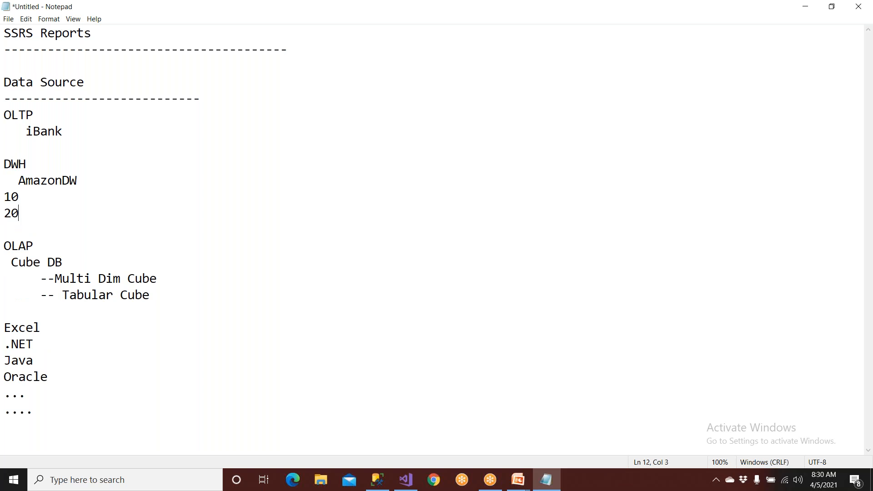
pyautogui.press('Return')
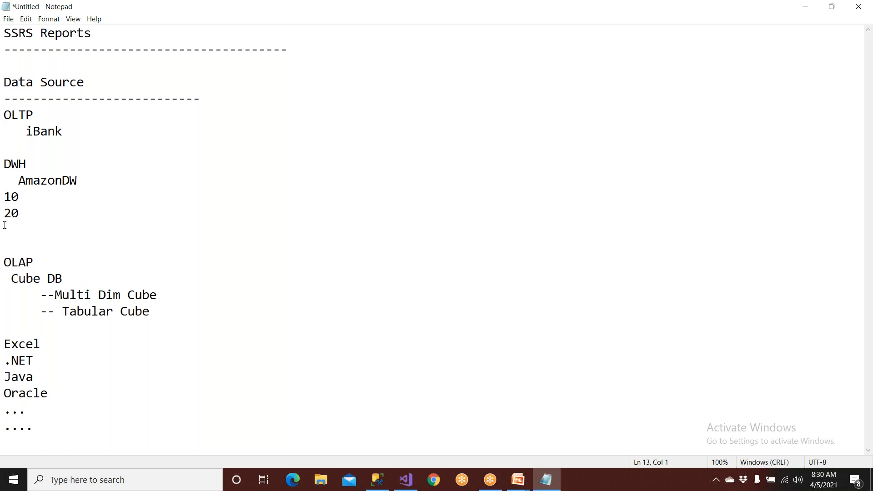
# Step: Highlight the values 10 and 20, together with the AmazonDW entry, to point out the data warehouse data
pyautogui.moveTo(32, 219); pyautogui.dragTo(4, 193)
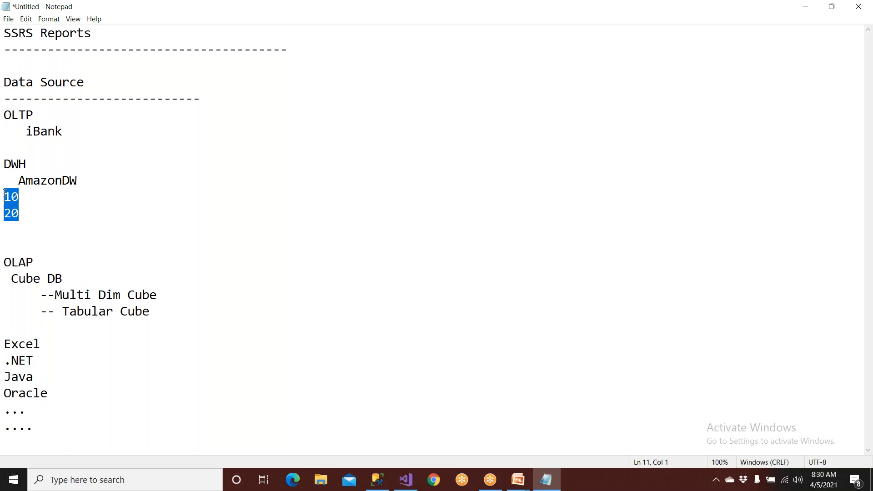
pyautogui.moveTo(19, 213); pyautogui.dragTo(4, 184)
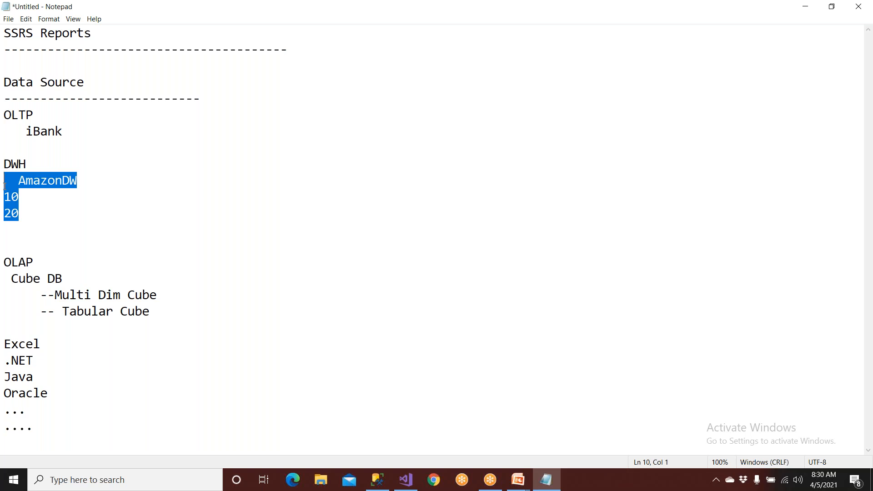
pyautogui.moveTo(26, 219); pyautogui.dragTo(4, 190)
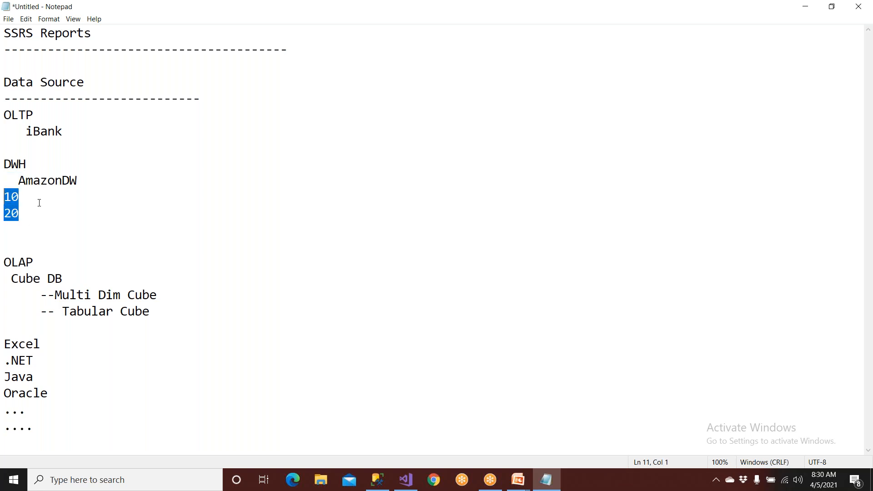
# Step: Add the sample value 30 beneath the Tabular Cube entry, followed by blank lines
pyautogui.click(156, 316)
pyautogui.press('Return')
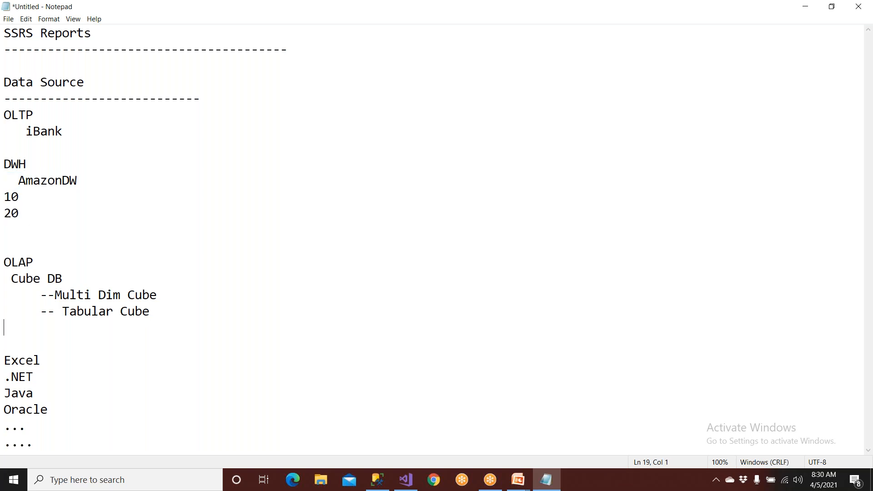
pyautogui.write('30')
pyautogui.press('Return')
pyautogui.press('Return')
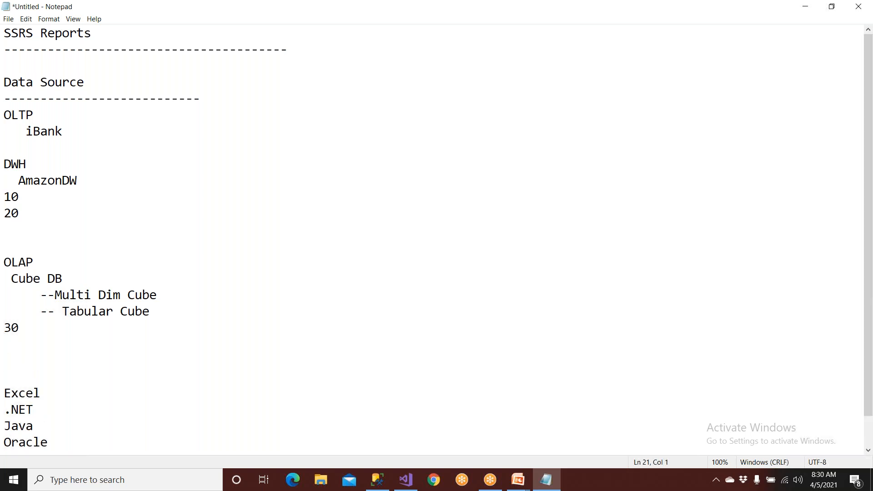
# Step: Highlight the value 30 and the Multi Dim Cube entry in the OLAP section
pyautogui.moveTo(65, 331); pyautogui.dragTo(4, 326)
pyautogui.moveTo(47, 295); pyautogui.dragTo(157, 295)
pyautogui.click(134, 323)
pyautogui.moveTo(133, 322); pyautogui.dragTo(4, 327)
pyautogui.click(37, 337)
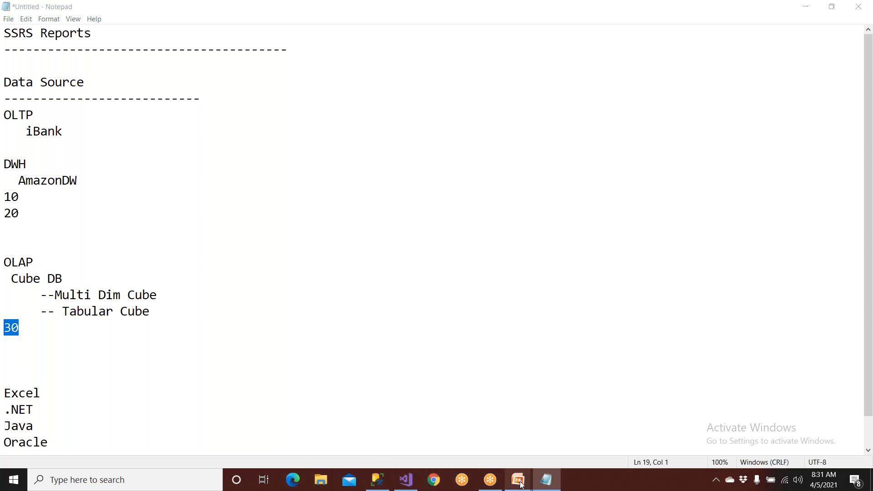
# Step: Switch to the PowerPoint slide show and move on to the SSRS Create Drill Down Reports slide
pyautogui.moveTo(518, 481)
pyautogui.click(566, 457)
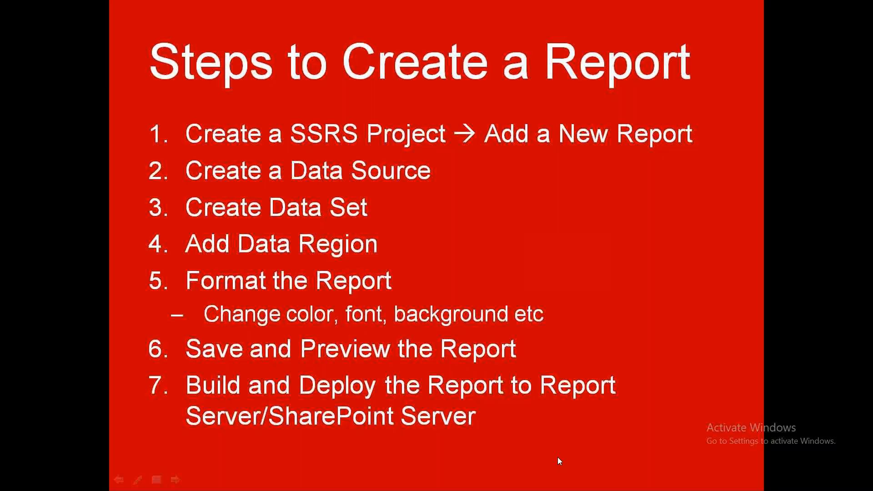
pyautogui.click(437, 257)
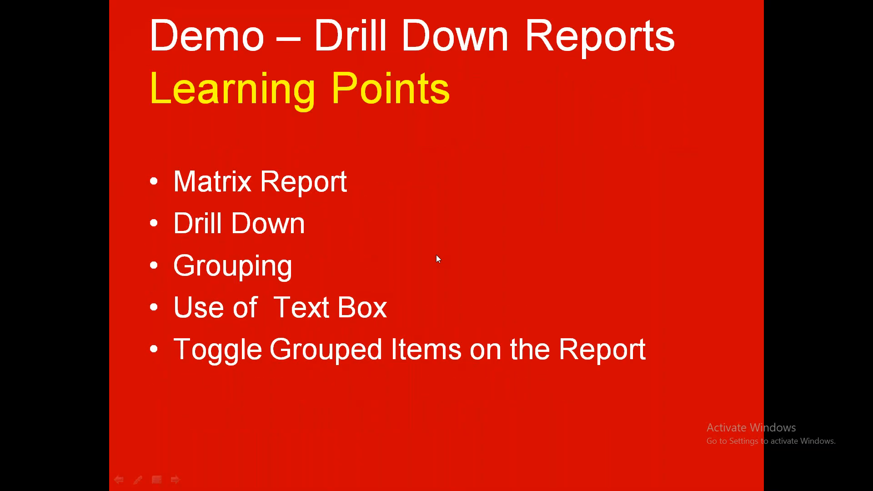
pyautogui.click(437, 257)
pyautogui.click(438, 267)
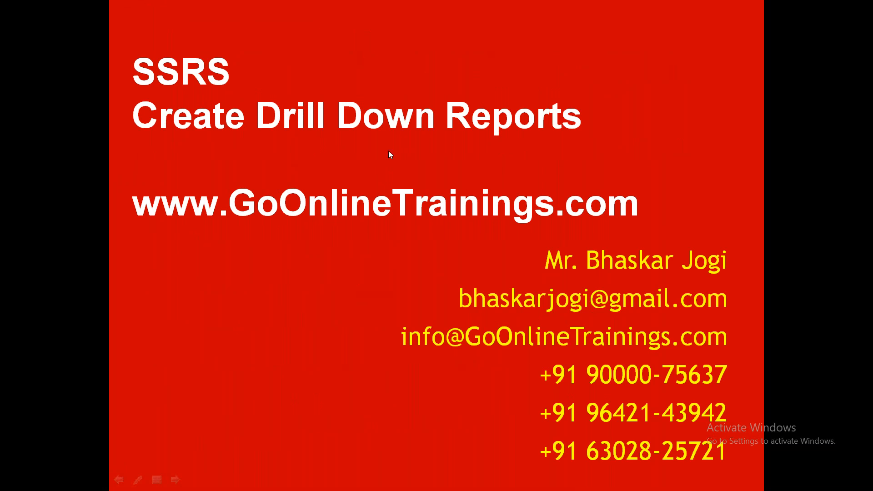
# Step: Switch to SQL Server Management Studio and expand the Amazon database's tables down to the columns of dbo.CategoryMaster
pyautogui.press('super')
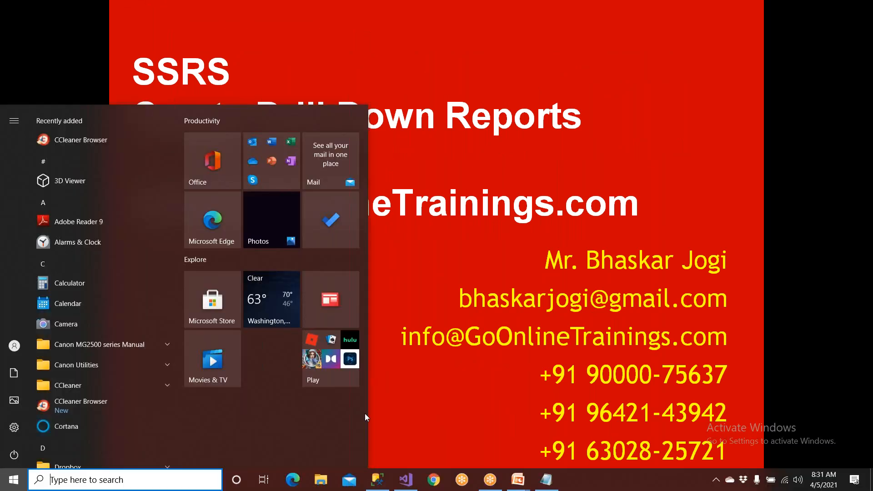
pyautogui.click(378, 480)
pyautogui.click(9, 102)
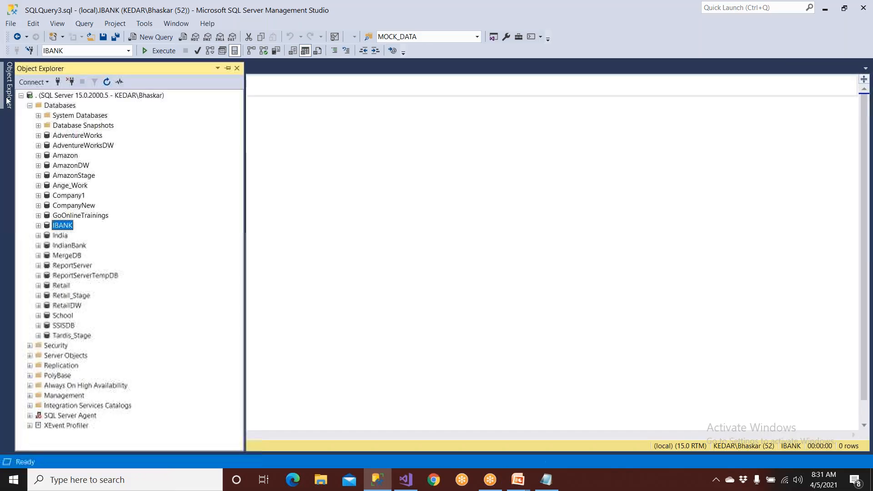
pyautogui.click(30, 106)
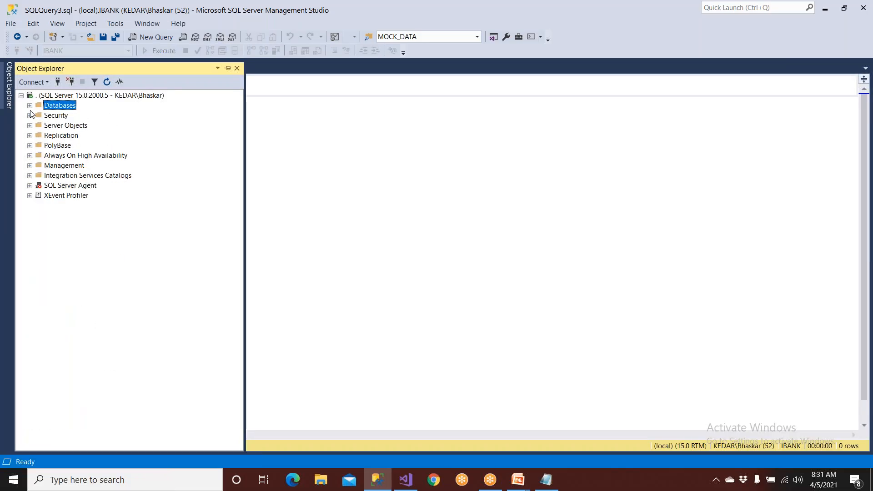
pyautogui.click(30, 106)
pyautogui.click(38, 155)
pyautogui.click(47, 176)
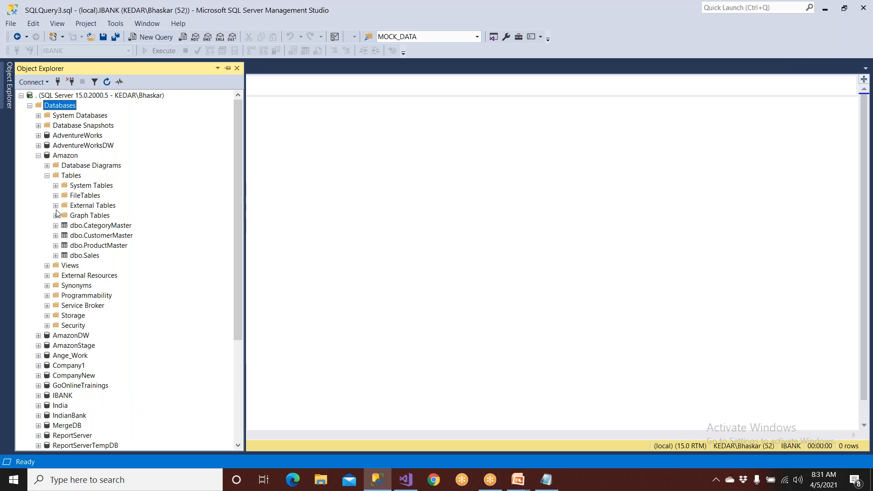
pyautogui.click(56, 226)
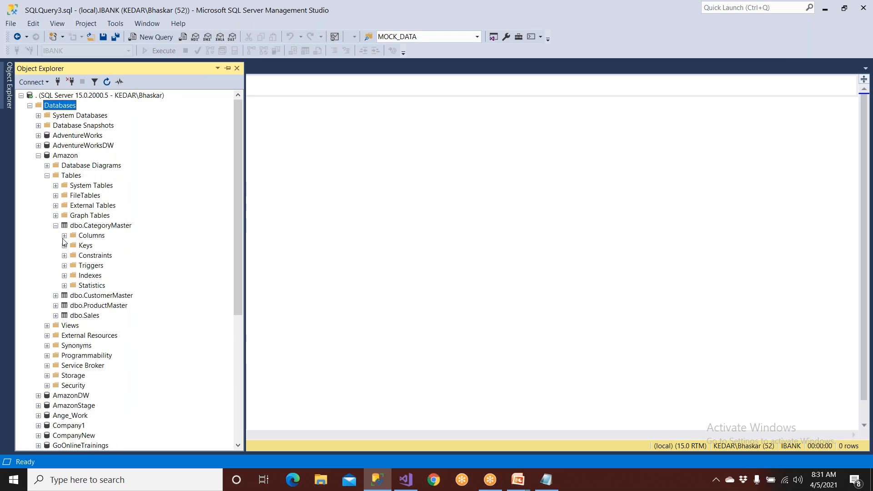
pyautogui.click(64, 235)
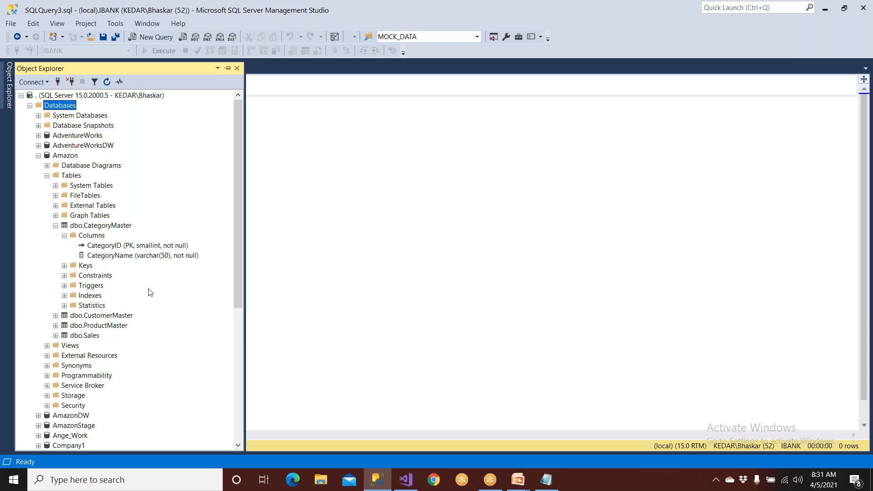
# Step: Collapse the CategoryMaster table, the Amazon database and the Databases folder in the object tree
pyautogui.click(55, 226)
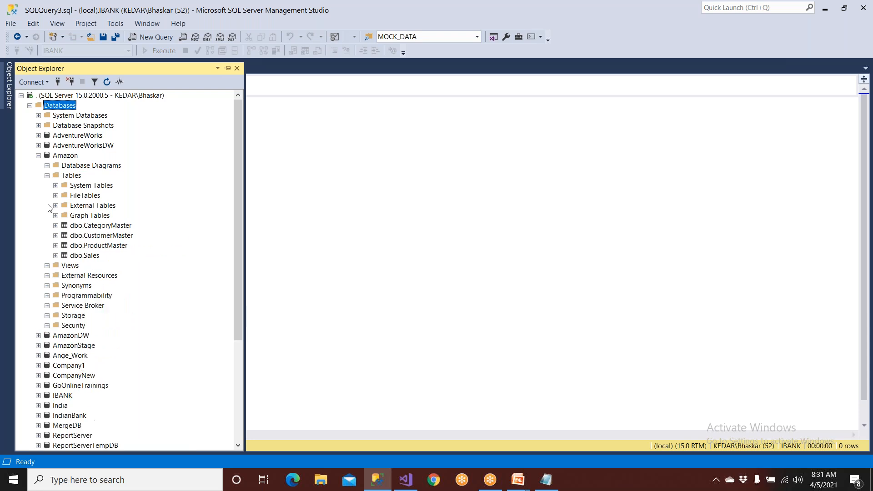
pyautogui.click(47, 176)
pyautogui.click(38, 155)
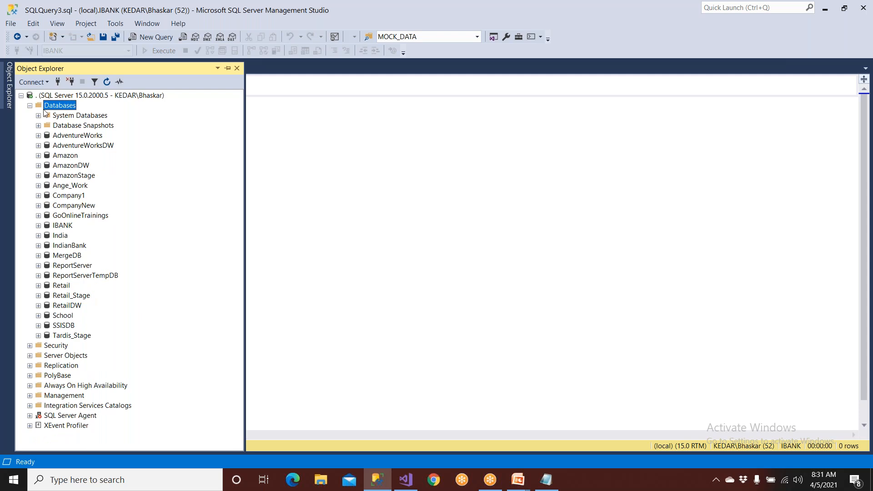
pyautogui.click(31, 106)
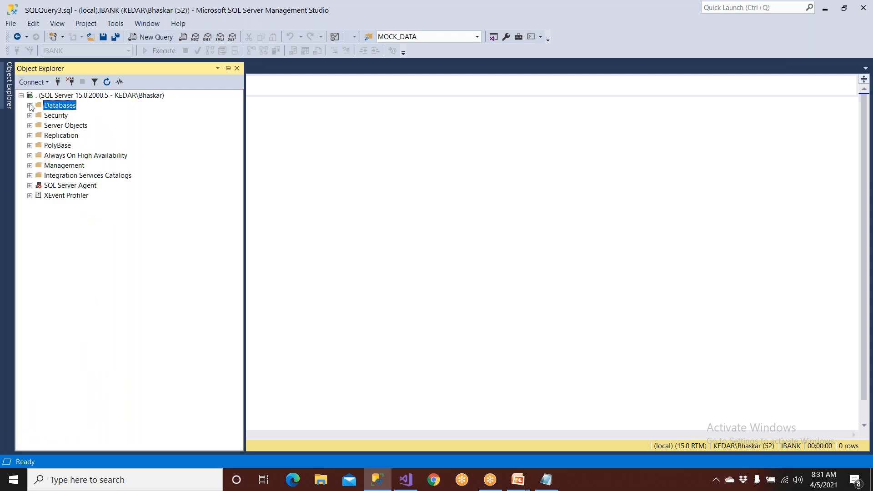
pyautogui.click(30, 105)
pyautogui.click(30, 105)
# Step: Start a red pen sketch of a drill-down hierarchy with Year and, indented below it, Sem, each with a plus sign
pyautogui.click(572, 15)
pyautogui.moveTo(289, 122)
pyautogui.mouseDown()
pyautogui.moveTo(310, 176)
pyautogui.moveTo(304, 139)
pyautogui.moveTo(330, 138)
pyautogui.moveTo(352, 119)
pyautogui.mouseUp()
pyautogui.moveTo(262, 146)
pyautogui.mouseDown()
pyautogui.moveTo(304, 142)
pyautogui.moveTo(288, 161)
pyautogui.mouseUp()
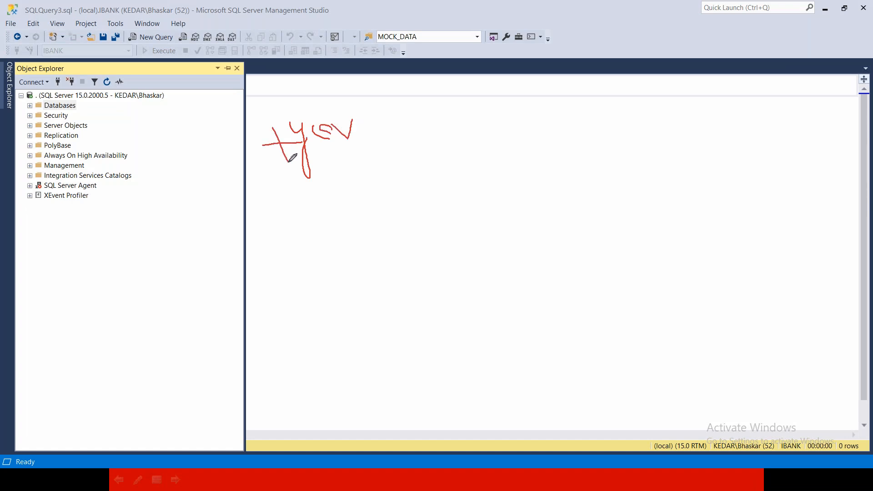
pyautogui.moveTo(349, 169)
pyautogui.mouseDown()
pyautogui.moveTo(354, 196)
pyautogui.moveTo(399, 181)
pyautogui.mouseUp()
pyautogui.moveTo(309, 203); pyautogui.dragTo(331, 198)
pyautogui.moveTo(326, 195); pyautogui.dragTo(325, 207)
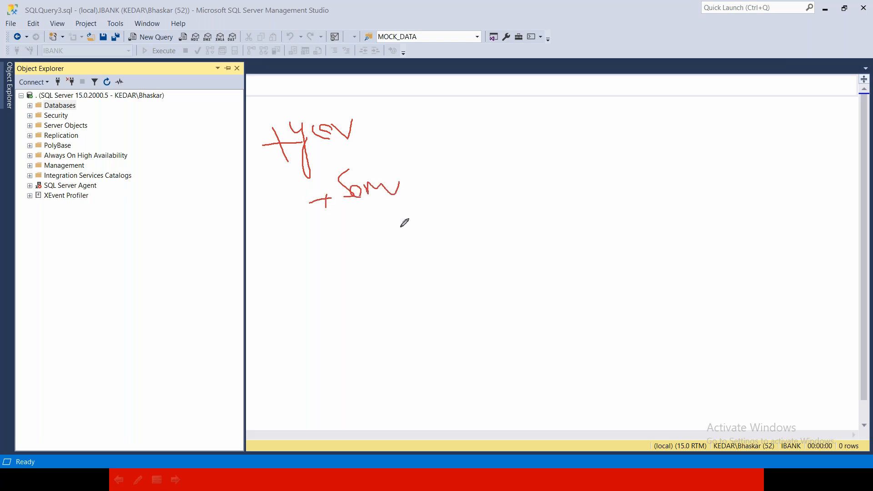
# Step: Extend the sketched hierarchy with indented quarter, month, week and day levels and a diagonal line running from year to day
pyautogui.moveTo(421, 227)
pyautogui.mouseDown()
pyautogui.moveTo(428, 249)
pyautogui.moveTo(438, 238)
pyautogui.moveTo(450, 249)
pyautogui.mouseUp()
pyautogui.moveTo(372, 257)
pyautogui.mouseDown()
pyautogui.moveTo(393, 248)
pyautogui.moveTo(399, 273)
pyautogui.moveTo(445, 291)
pyautogui.moveTo(483, 276)
pyautogui.mouseUp()
pyautogui.moveTo(420, 296)
pyautogui.mouseDown()
pyautogui.moveTo(430, 290)
pyautogui.moveTo(433, 308)
pyautogui.mouseUp()
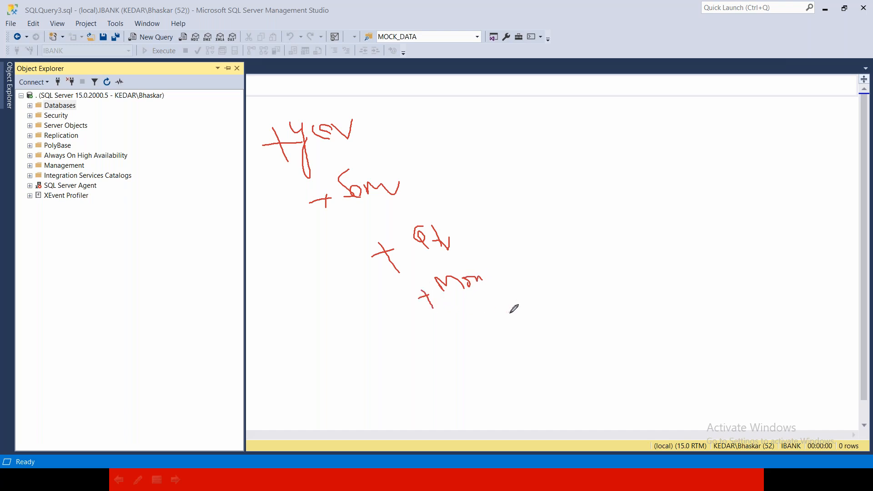
pyautogui.moveTo(489, 304)
pyautogui.mouseDown()
pyautogui.moveTo(491, 313)
pyautogui.moveTo(503, 304)
pyautogui.moveTo(487, 321)
pyautogui.mouseUp()
pyautogui.moveTo(485, 316)
pyautogui.mouseDown()
pyautogui.moveTo(489, 333)
pyautogui.moveTo(527, 350)
pyautogui.moveTo(528, 342)
pyautogui.mouseUp()
pyautogui.moveTo(545, 338); pyautogui.dragTo(548, 345)
pyautogui.moveTo(372, 135); pyautogui.dragTo(561, 332)
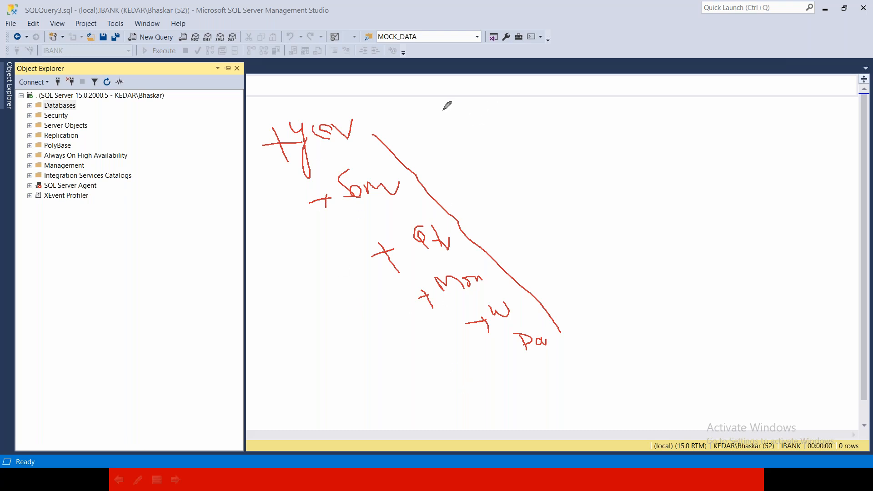
# Step: Sketch a C to S to City hierarchy with an underline and a downward arrow, and clear the pen sketch from the screen
pyautogui.moveTo(444, 101)
pyautogui.mouseDown()
pyautogui.moveTo(445, 120)
pyautogui.moveTo(499, 109)
pyautogui.moveTo(500, 121)
pyautogui.mouseUp()
pyautogui.moveTo(538, 91)
pyautogui.mouseDown()
pyautogui.moveTo(531, 120)
pyautogui.moveTo(593, 106)
pyautogui.moveTo(600, 121)
pyautogui.mouseUp()
pyautogui.click(563, 110)
pyautogui.moveTo(632, 96)
pyautogui.mouseDown()
pyautogui.moveTo(657, 84)
pyautogui.moveTo(674, 108)
pyautogui.moveTo(663, 94)
pyautogui.mouseUp()
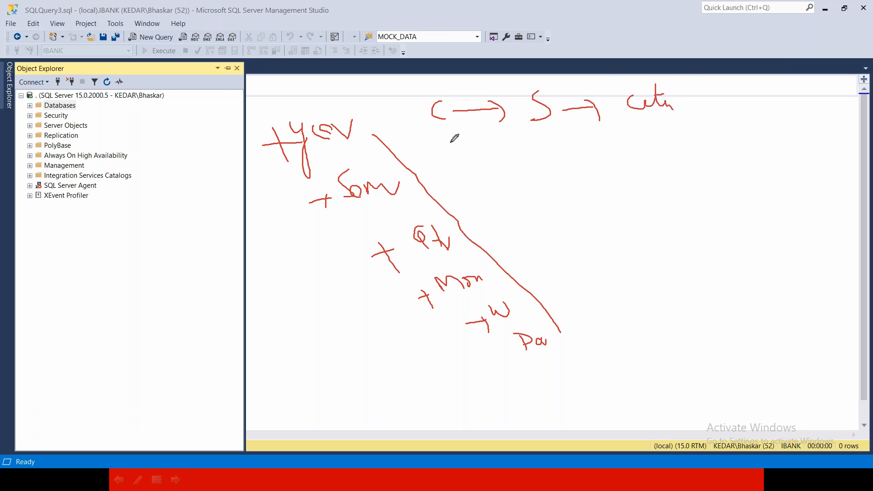
pyautogui.moveTo(433, 139); pyautogui.dragTo(690, 130)
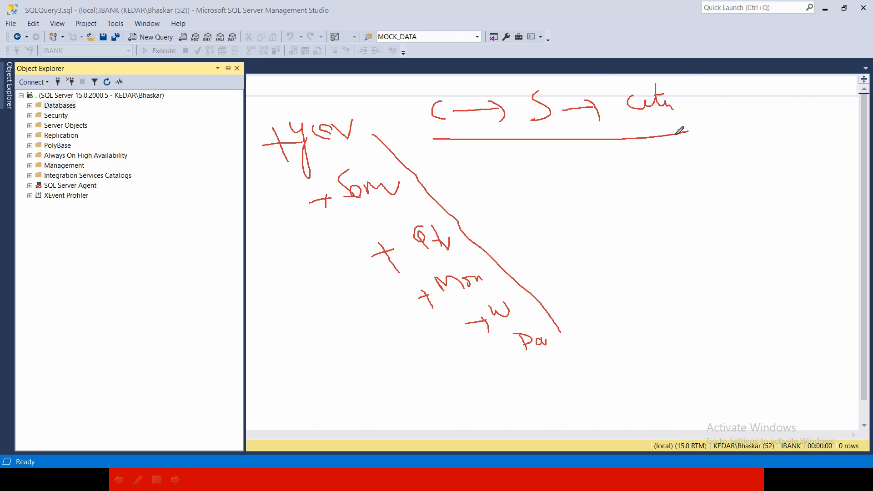
pyautogui.moveTo(524, 158)
pyautogui.mouseDown()
pyautogui.moveTo(563, 263)
pyautogui.moveTo(555, 268)
pyautogui.moveTo(589, 235)
pyautogui.mouseUp()
pyautogui.moveTo(645, 128)
pyautogui.mouseDown()
pyautogui.moveTo(688, 129)
pyautogui.moveTo(693, 149)
pyautogui.mouseUp()
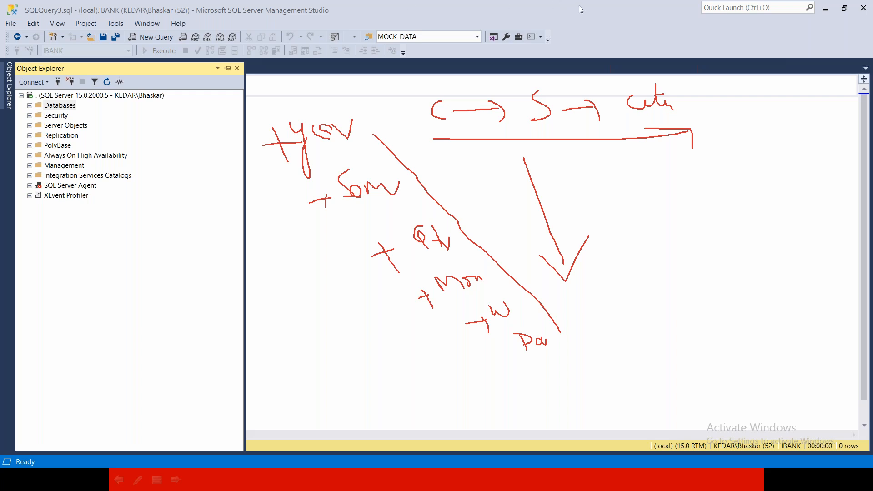
pyautogui.press('Escape')
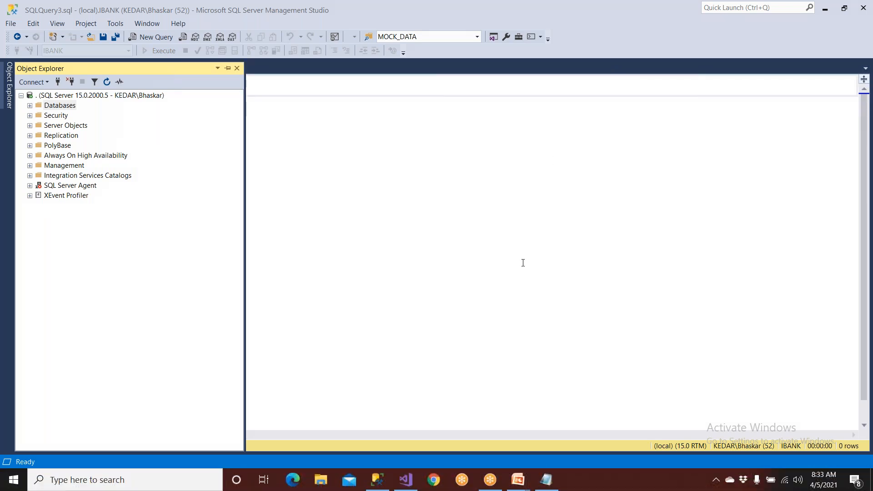
# Step: Switch to Visual Studio and start adding a new item based on AmazonReportTemplate to the project's Reports folder
pyautogui.click(405, 479)
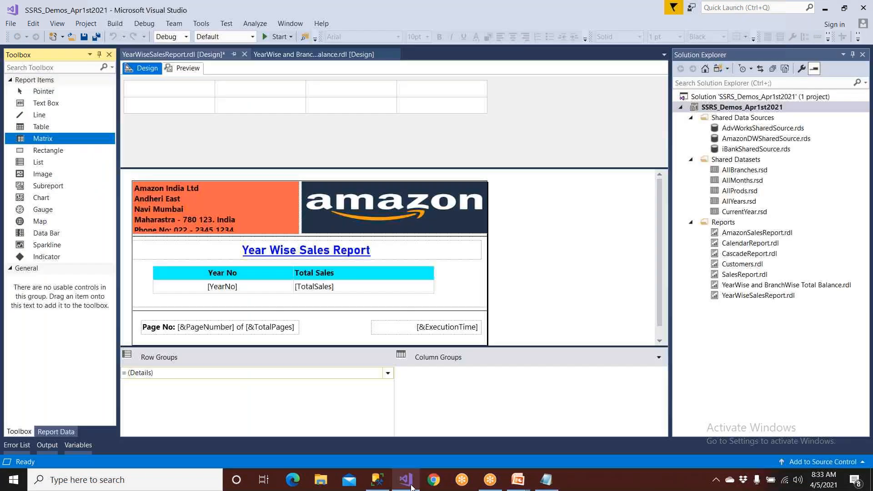
pyautogui.click(717, 223)
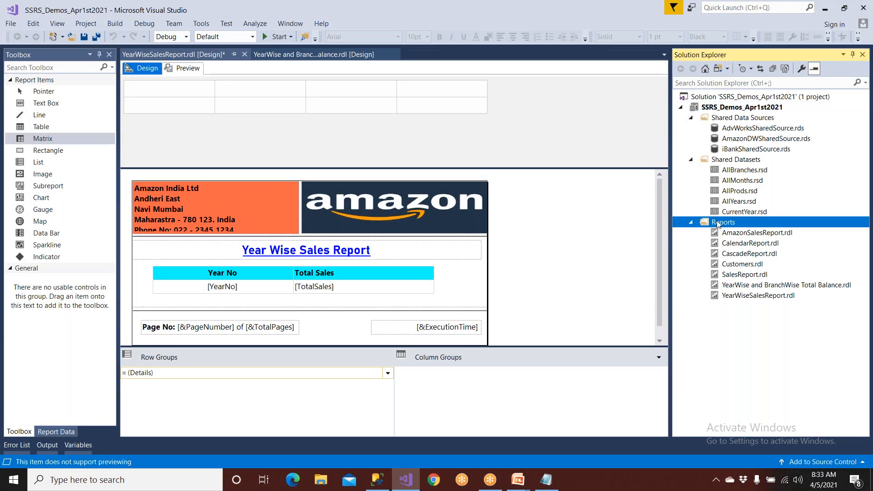
pyautogui.rightClick(718, 223)
pyautogui.moveTo(733, 241)
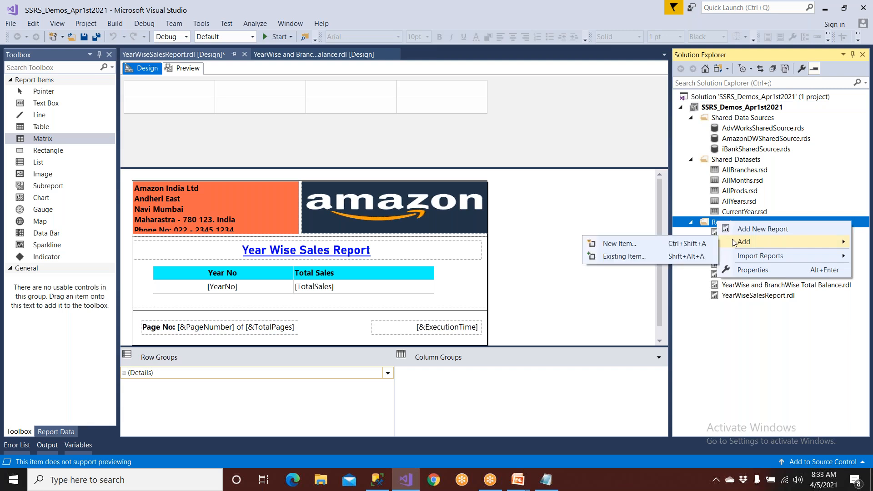
pyautogui.click(662, 245)
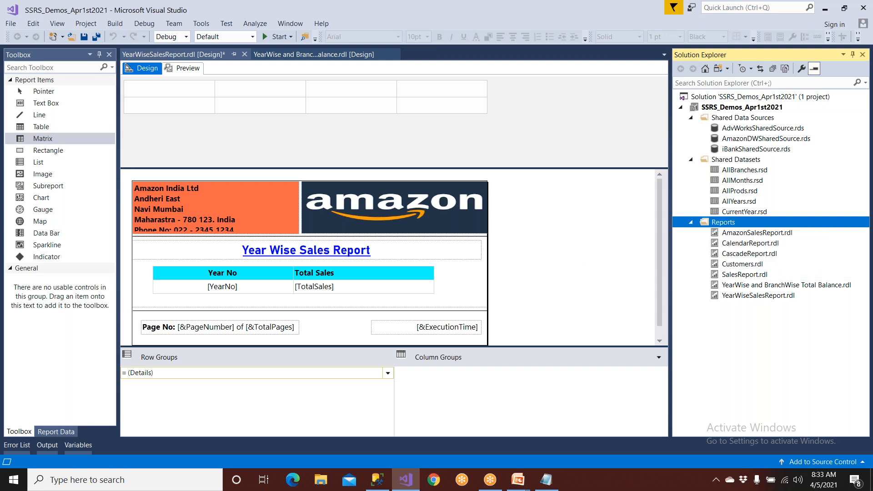
pyautogui.click(399, 164)
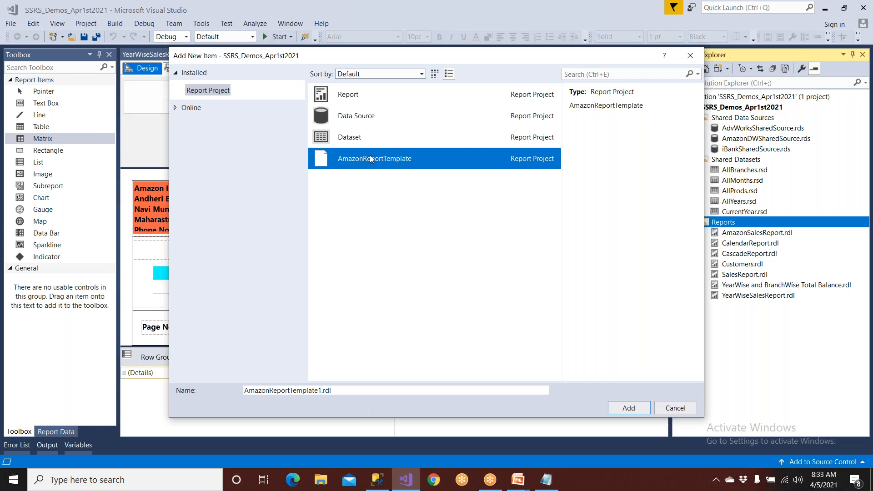
# Step: Name the new item SalesDrillDownReport, keep AmazonReportTemplate as its template, and add it to the project
pyautogui.click(255, 390)
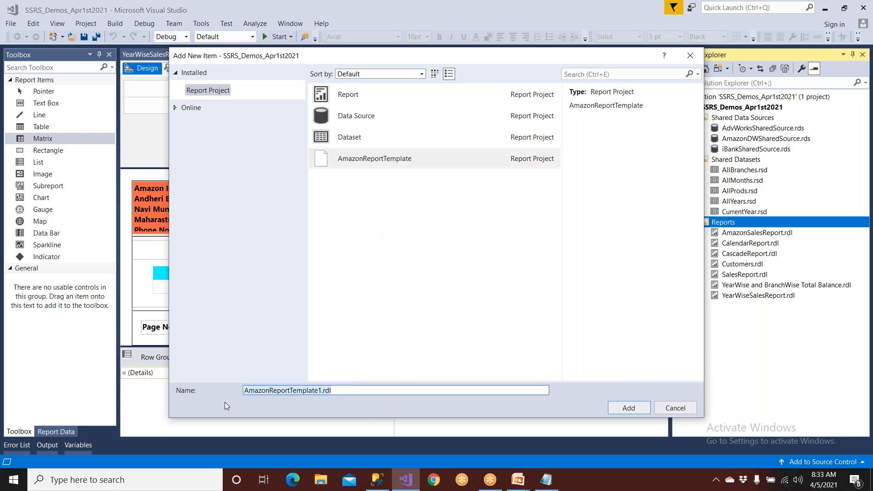
pyautogui.hotkey('ctrl', 'a')
pyautogui.write('DrillDownReport')
pyautogui.press('Home')
pyautogui.write('Sales')
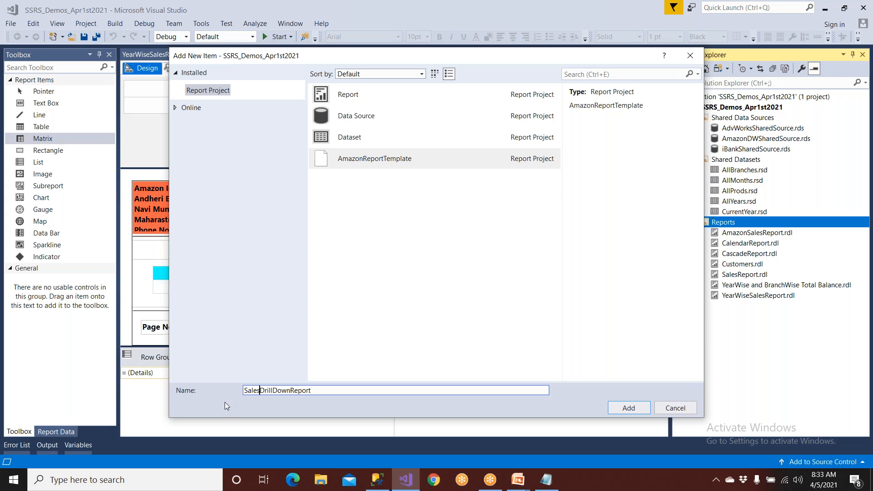
pyautogui.click(348, 157)
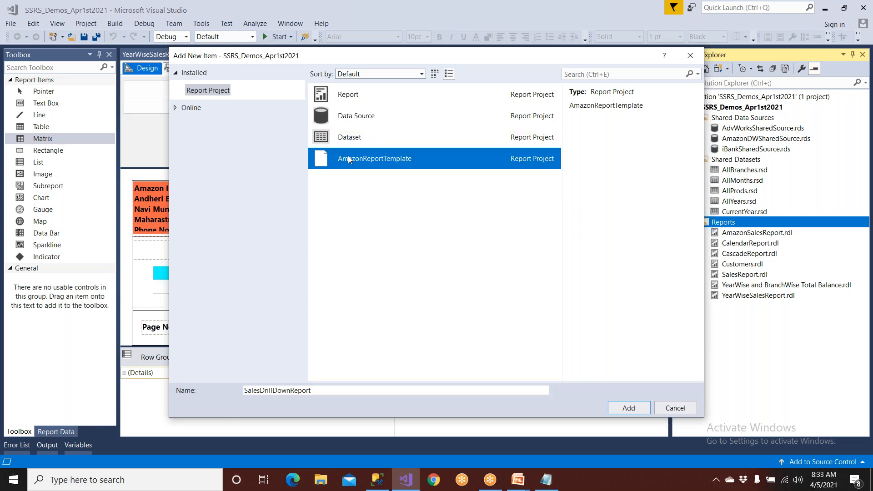
pyautogui.press('Tab')
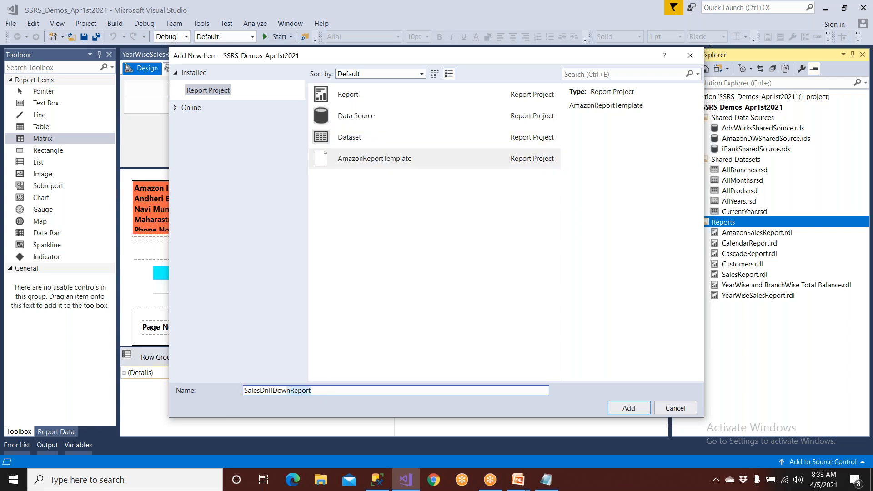
pyautogui.click(631, 408)
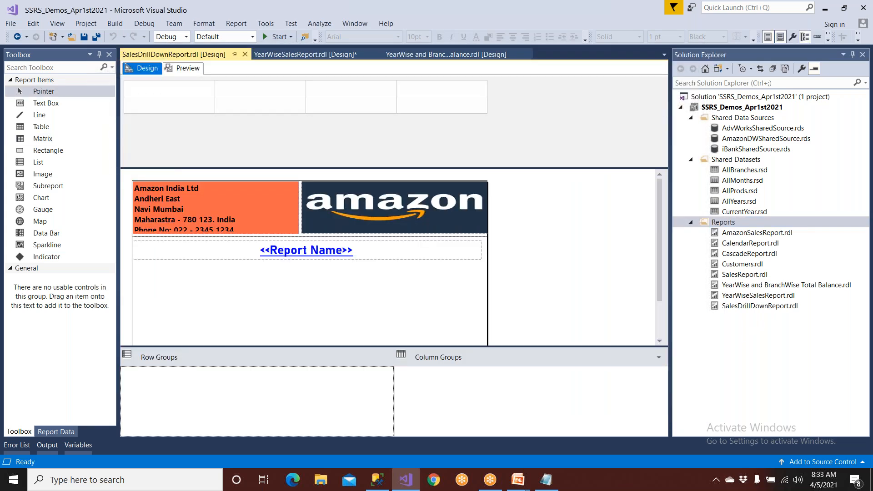
# Step: Replace the <<Report Name>> placeholder in SalesDrillDownReport with the title "Adv Works Sales Report"
pyautogui.click(774, 306)
pyautogui.click(263, 267)
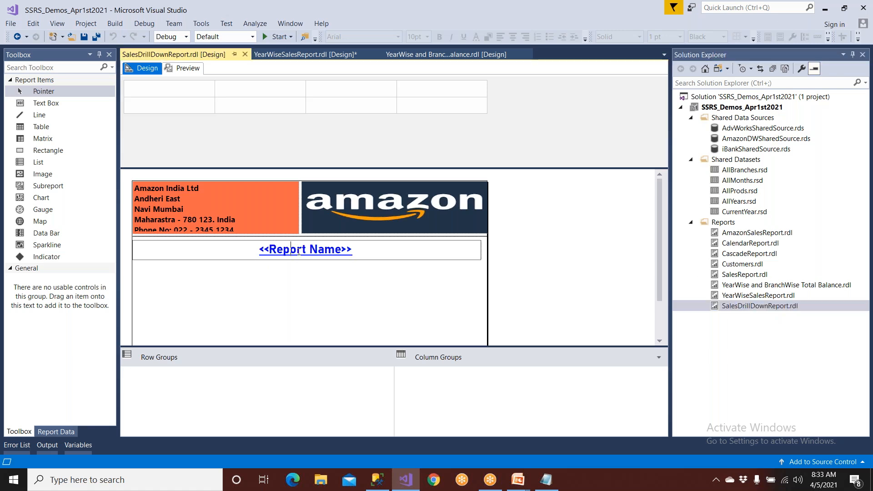
pyautogui.doubleClick(267, 251)
pyautogui.moveTo(267, 252); pyautogui.dragTo(242, 250)
pyautogui.write('Ad')
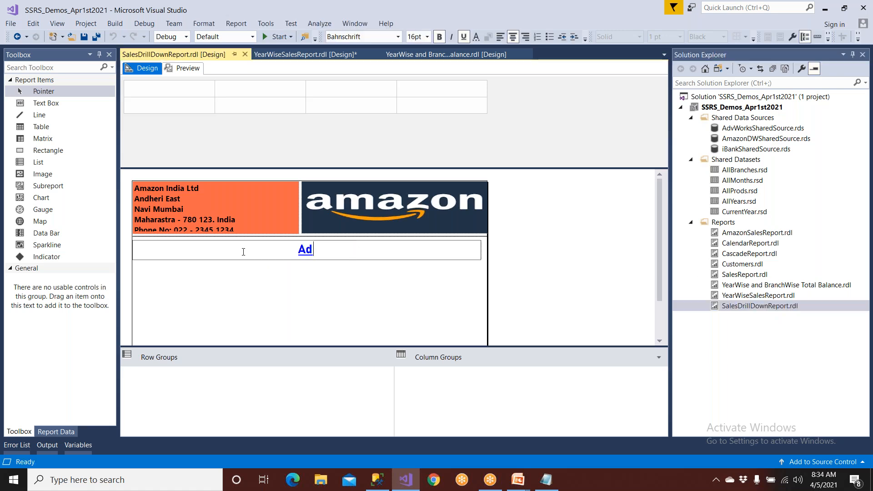
pyautogui.write('v Works')
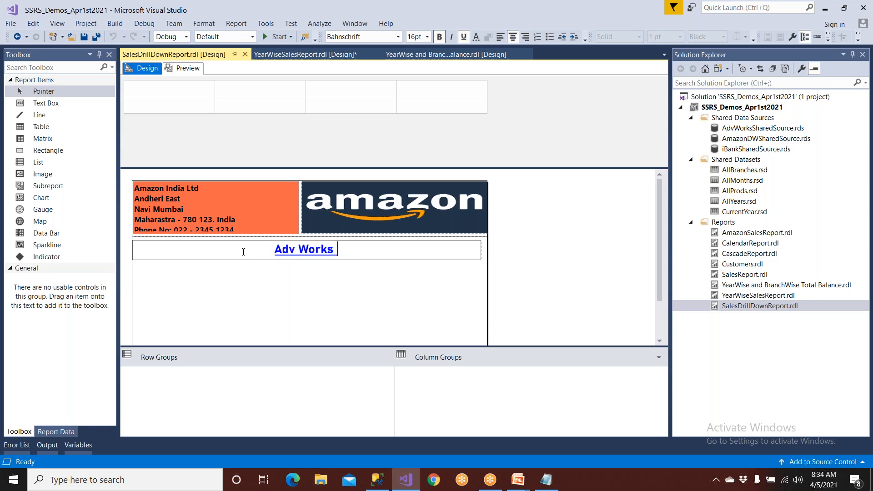
pyautogui.write(' Sales Report')
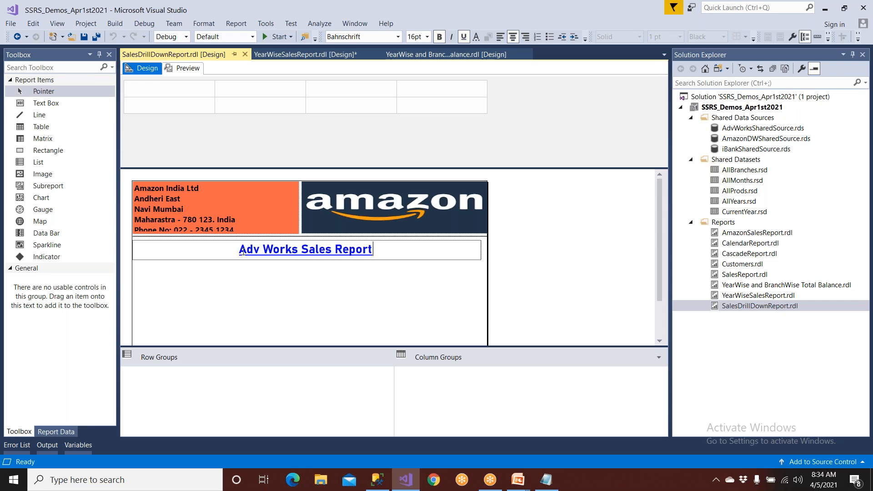
pyautogui.write('!')
# Step: Switch to SQL Server Management Studio and look through the tables of the AdventureWorks database
pyautogui.click(375, 479)
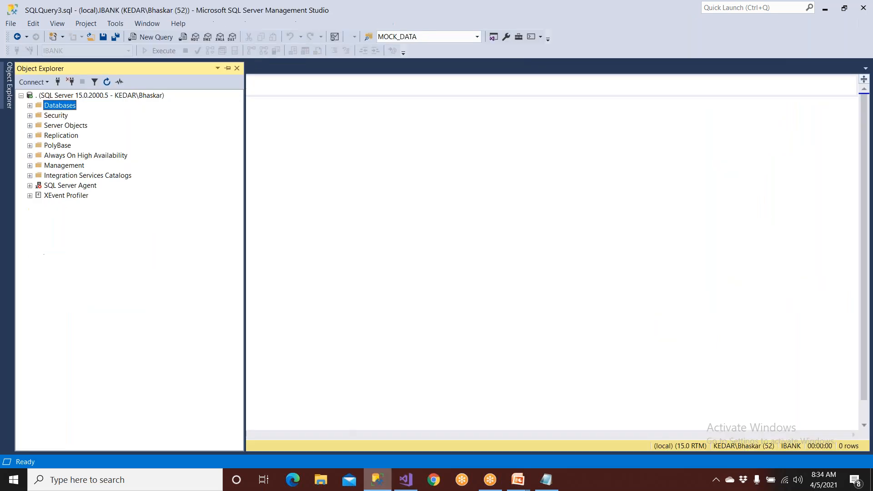
pyautogui.doubleClick(51, 107)
pyautogui.click(70, 136)
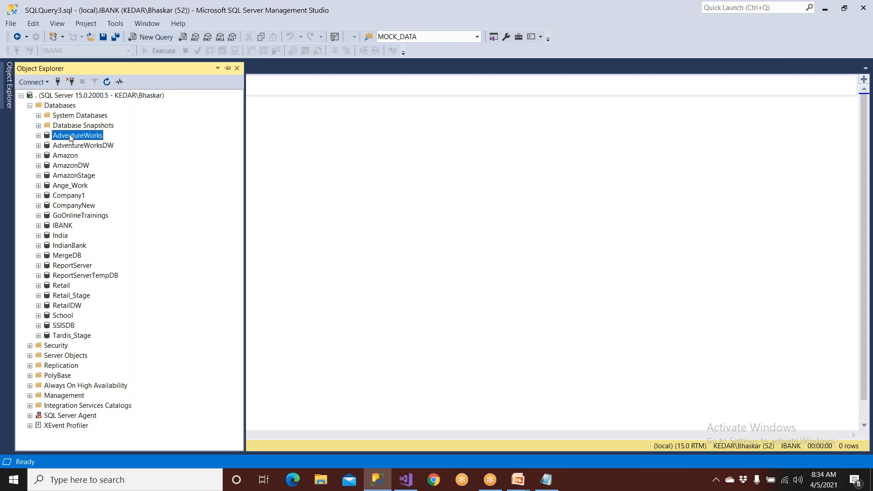
pyautogui.click(39, 136)
pyautogui.click(47, 156)
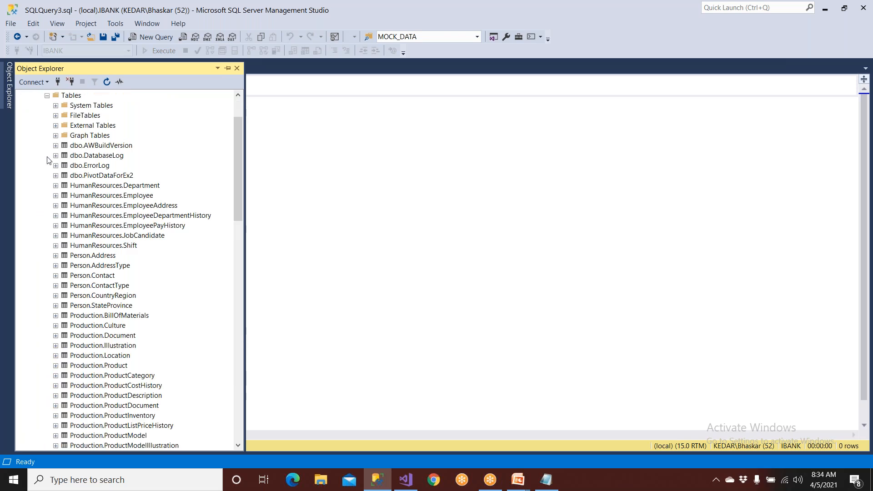
pyautogui.scroll(-6, 89, 223)
pyautogui.scroll(-4, 88, 223)
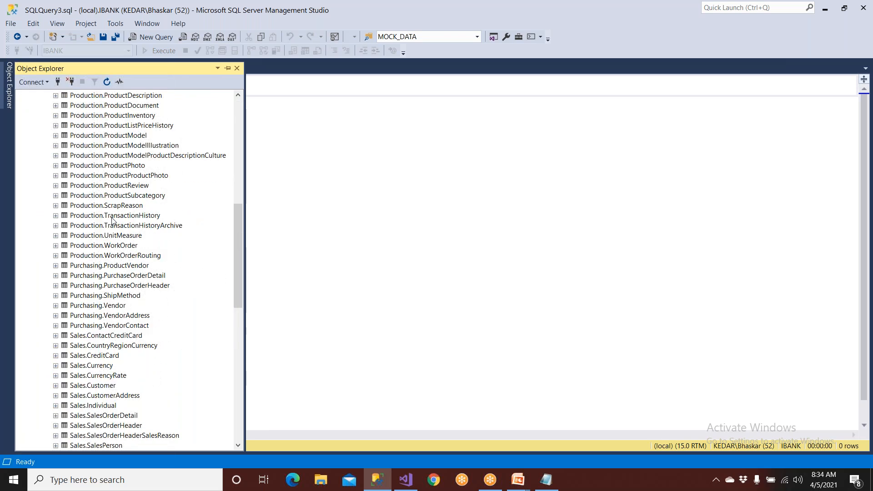
pyautogui.click(431, 204)
# Step: Return to Visual Studio, close the Toolbox and select the Data Sources folder in the report data
pyautogui.moveTo(518, 479)
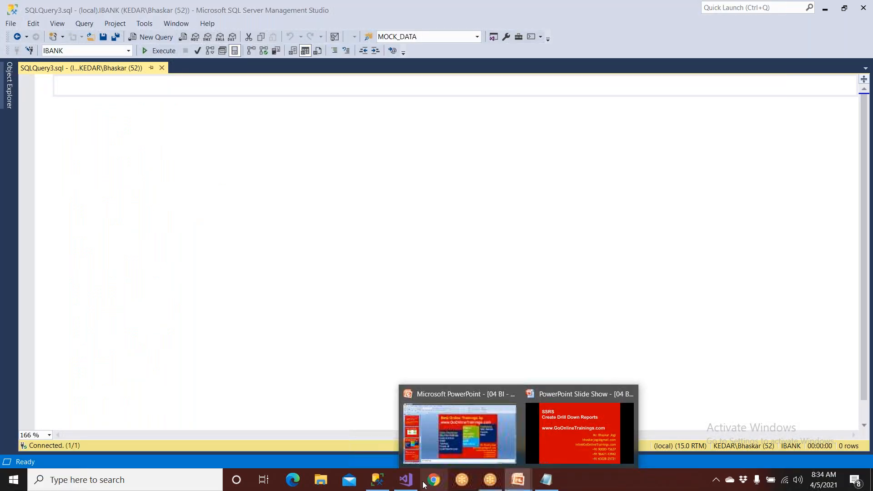
pyautogui.click(405, 480)
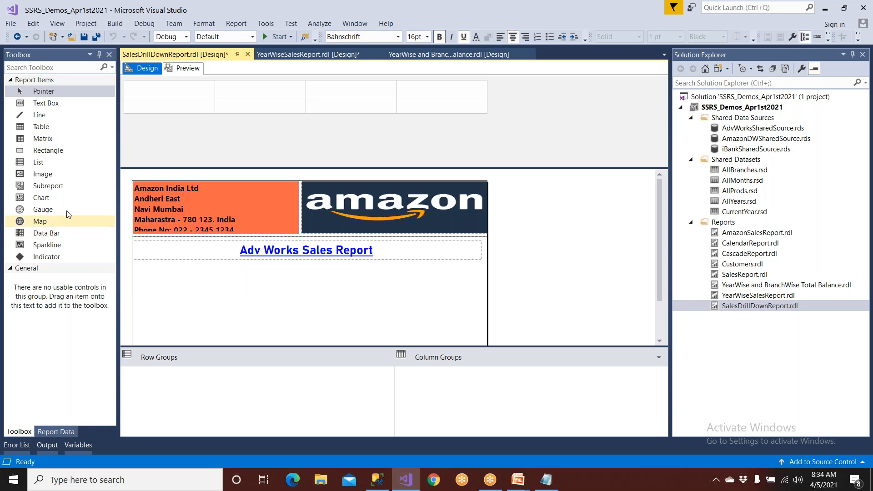
pyautogui.click(109, 55)
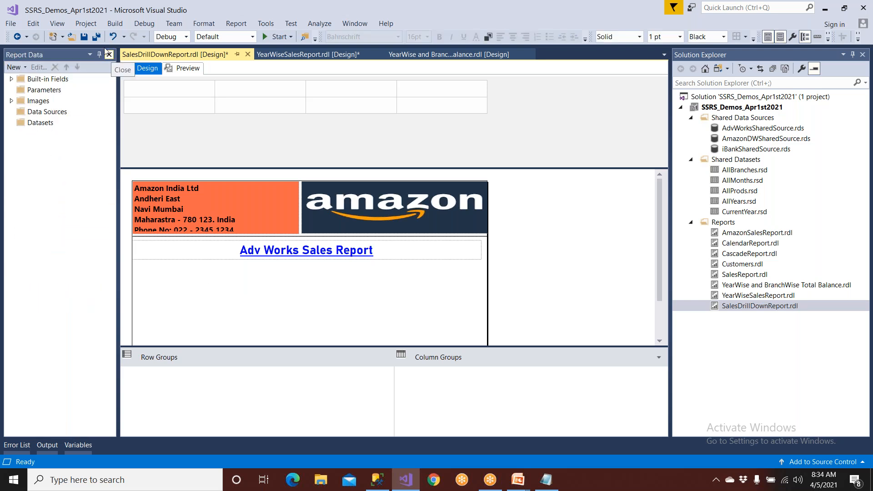
pyautogui.click(39, 114)
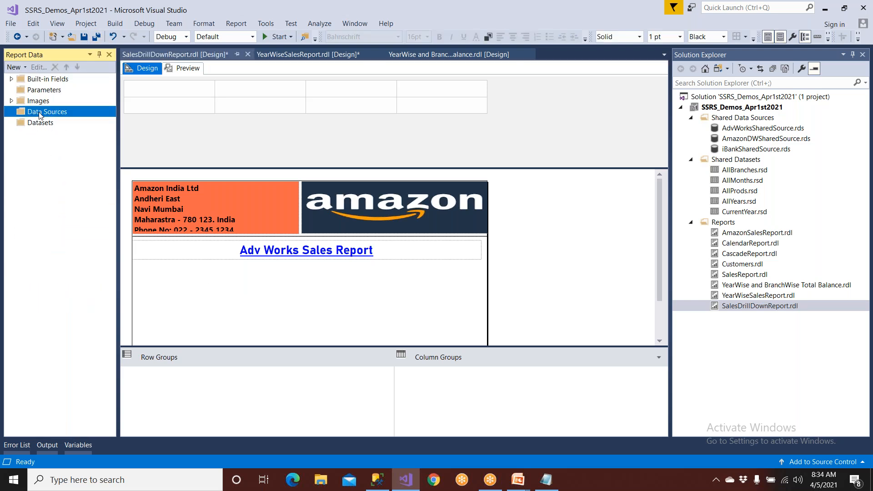
# Step: Close the Report Data window and display it again
pyautogui.click(109, 55)
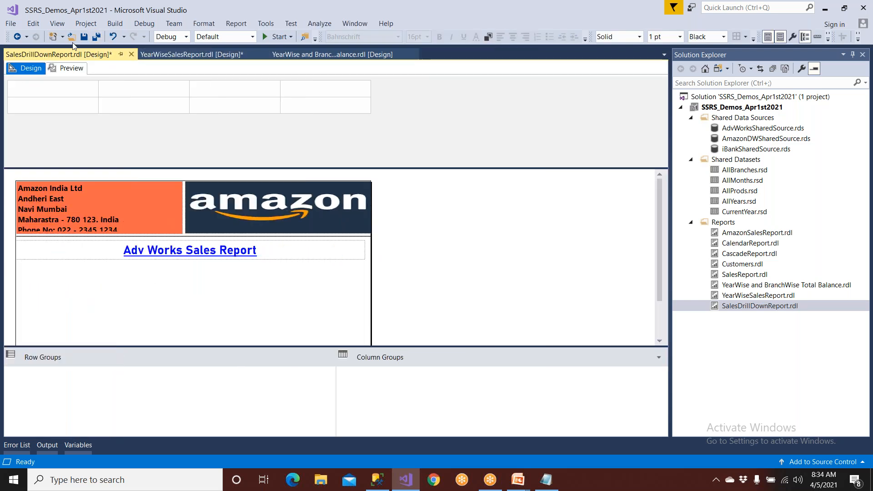
pyautogui.click(57, 24)
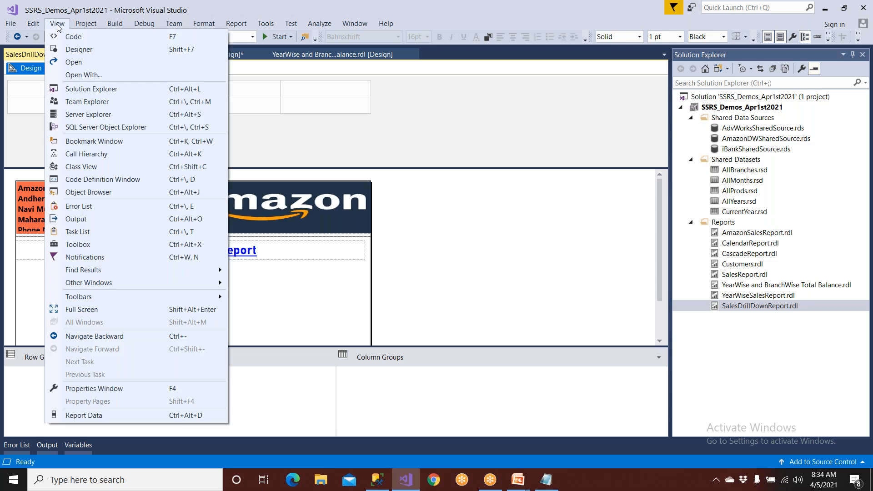
pyautogui.click(77, 415)
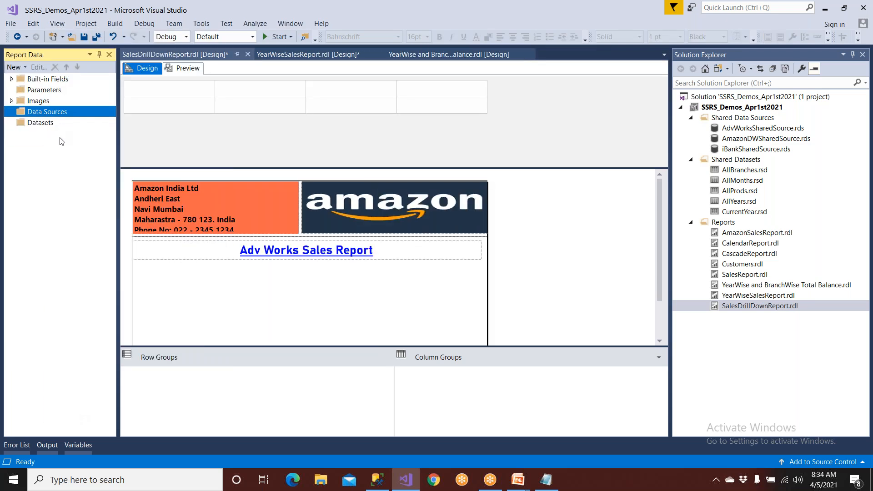
# Step: Repeat hiding the Report Data window and restoring it for the SalesDrillDownReport design
pyautogui.click(109, 56)
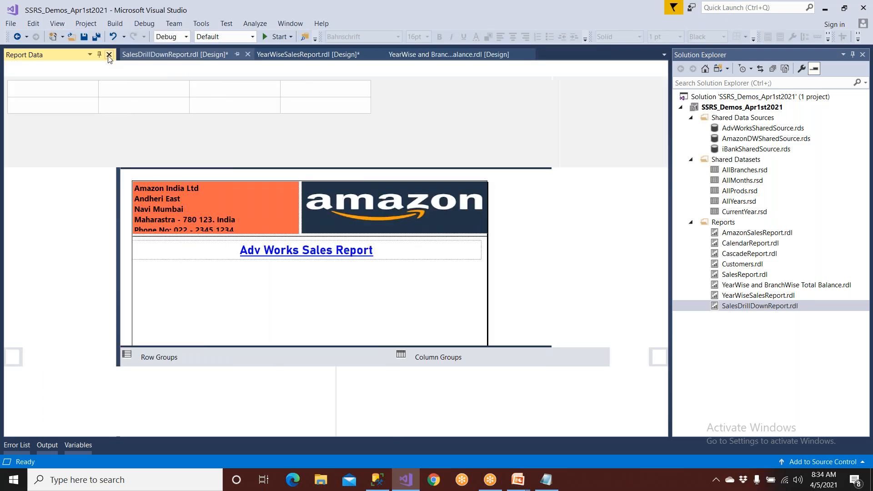
pyautogui.click(127, 246)
pyautogui.click(132, 293)
pyautogui.click(61, 27)
pyautogui.click(270, 268)
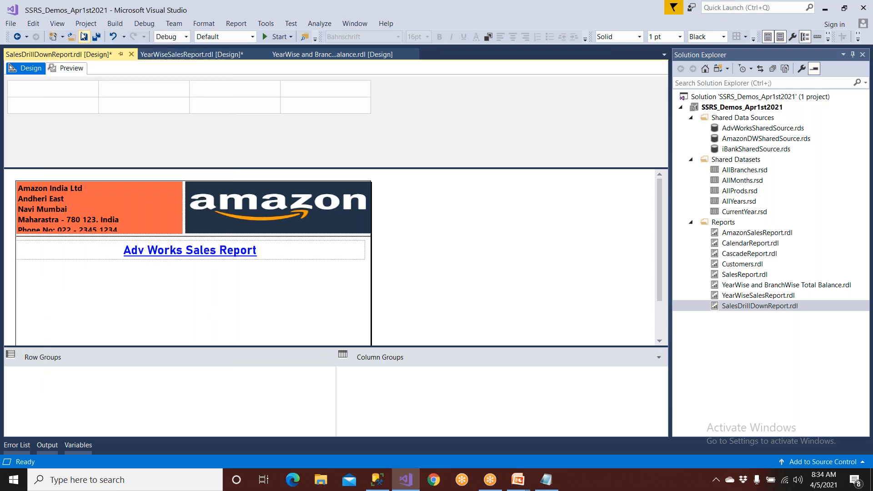
pyautogui.click(62, 27)
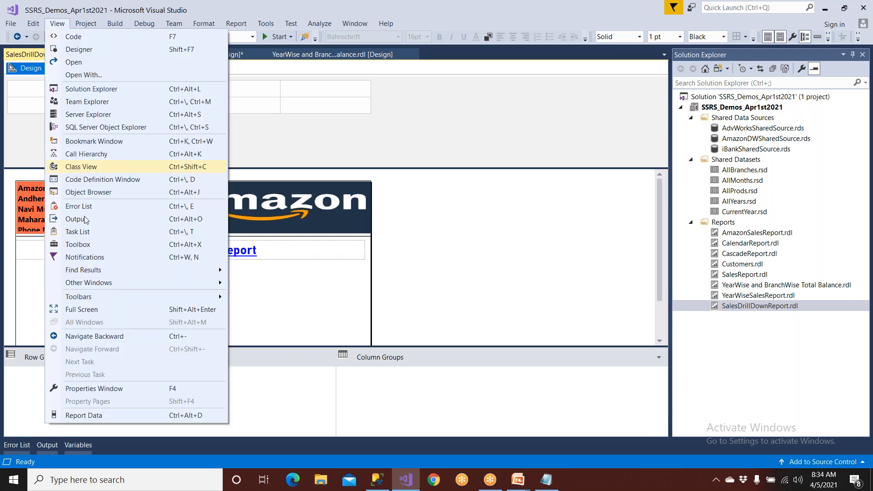
pyautogui.click(89, 416)
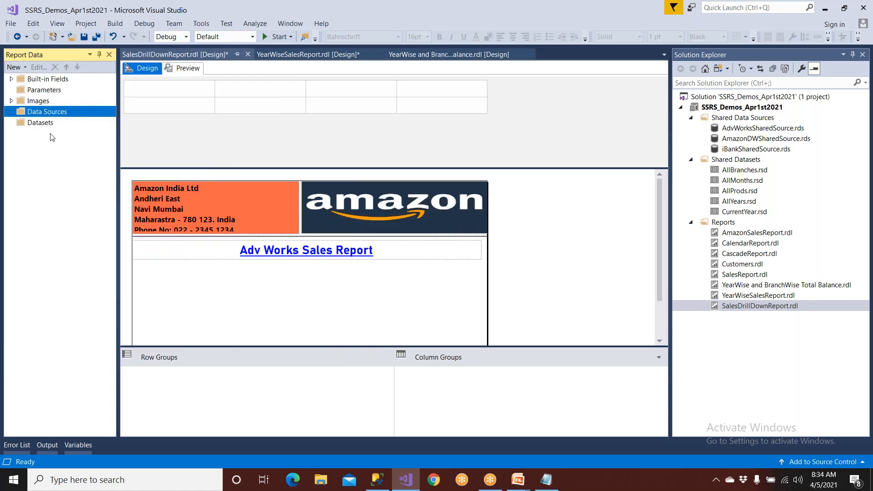
# Step: Close Solution Explorer and bring it back into view
pyautogui.click(863, 55)
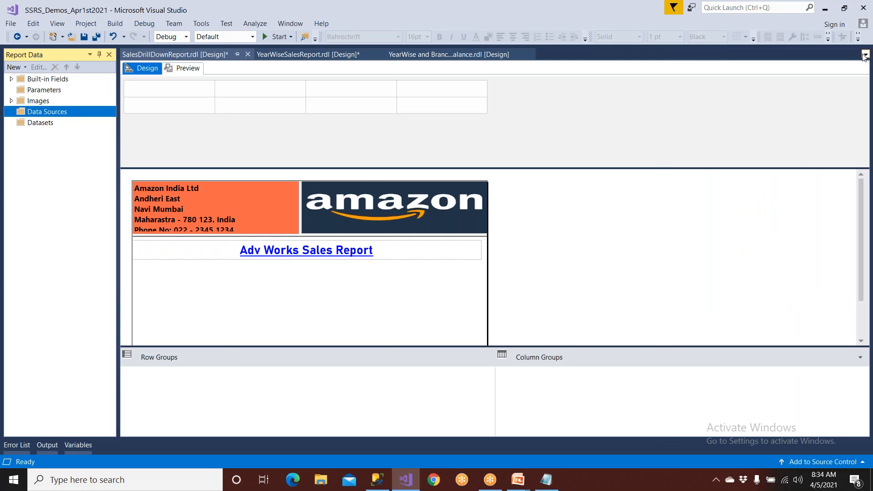
pyautogui.click(55, 24)
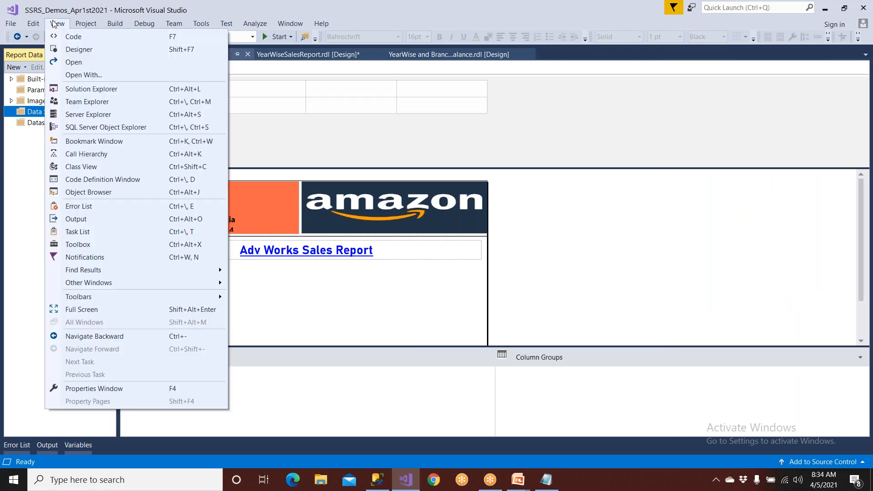
pyautogui.click(96, 90)
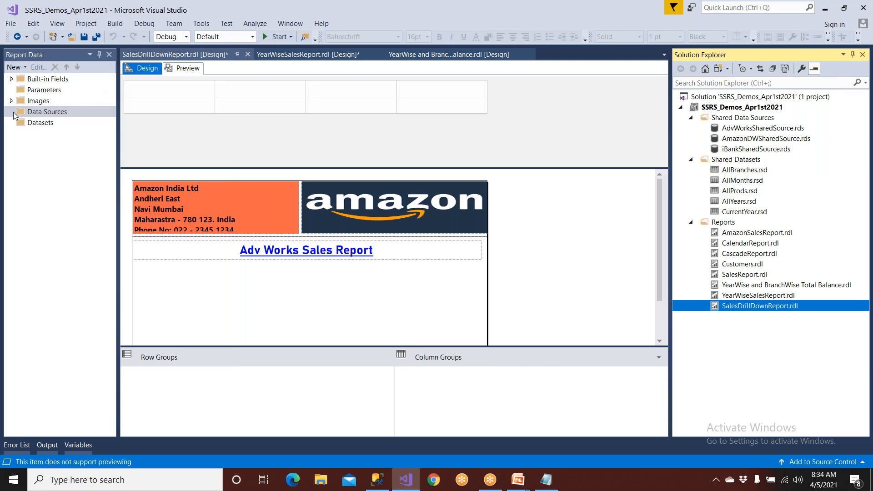
# Step: Open the properties for a new report data source, review its General and Credentials options, and cancel
pyautogui.click(31, 117)
pyautogui.click(39, 124)
pyautogui.rightClick(40, 112)
pyautogui.click(61, 117)
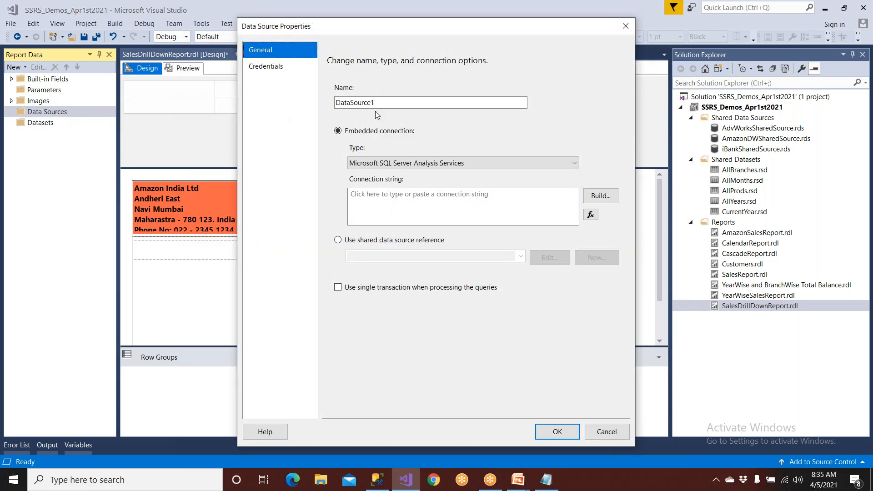
pyautogui.click(265, 66)
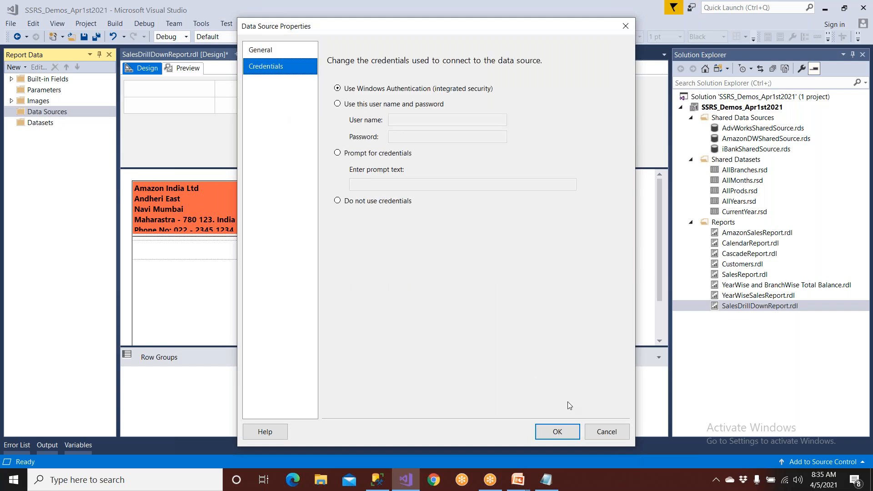
pyautogui.click(603, 430)
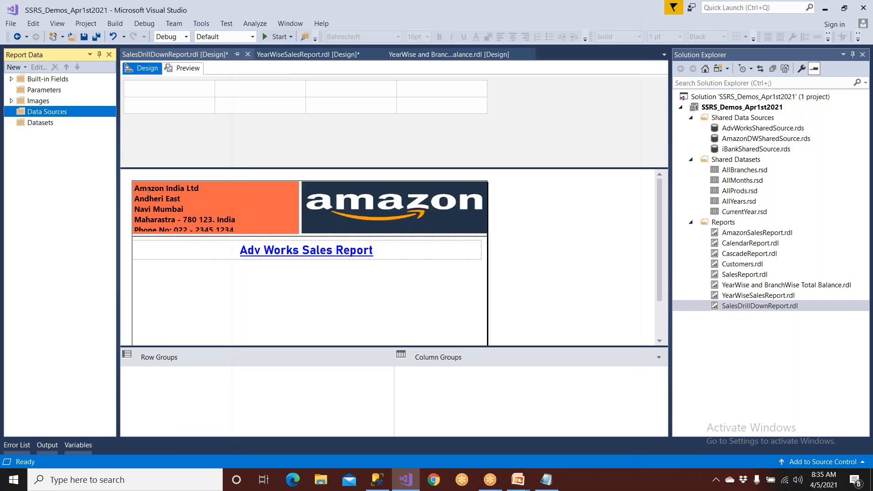
# Step: Add a report data source named AdvWorksSource that uses the shared data source reference AdvWorksSharedSource
pyautogui.rightClick(67, 114)
pyautogui.click(81, 119)
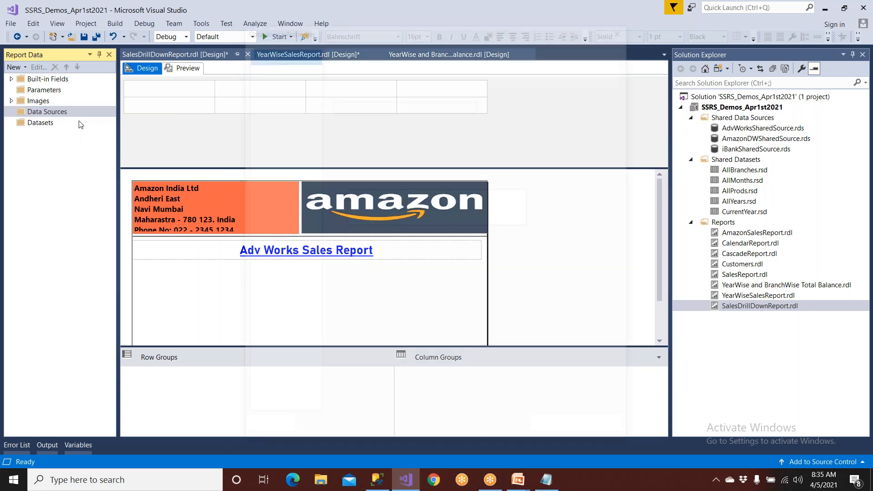
pyautogui.moveTo(389, 101); pyautogui.dragTo(279, 101)
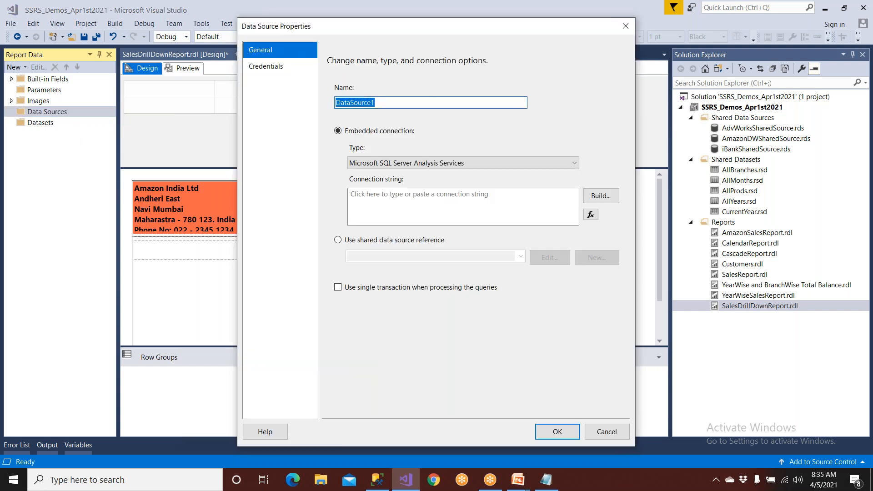
pyautogui.write('AdvWorksSrc')
pyautogui.press('BackSpace')
pyautogui.write('ource')
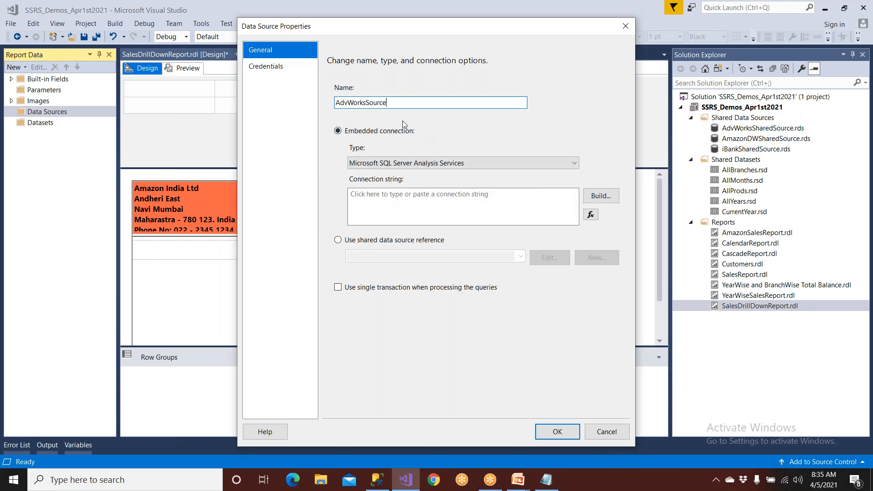
pyautogui.click(375, 241)
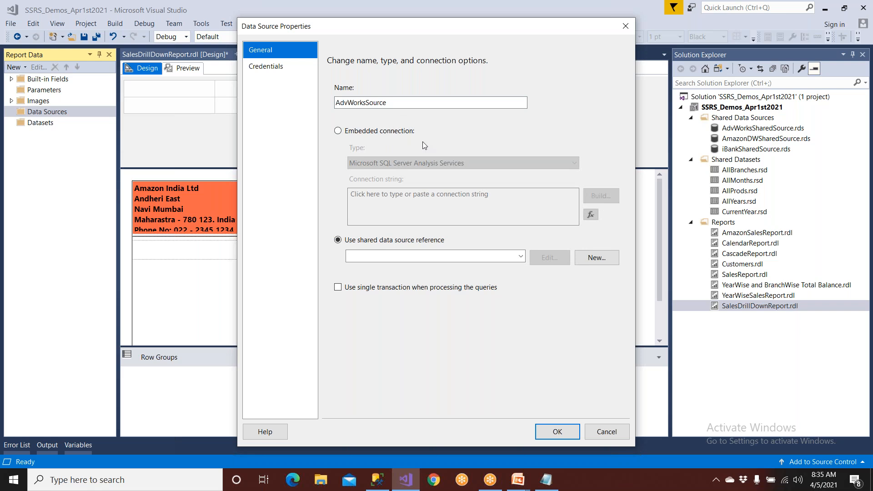
pyautogui.click(521, 256)
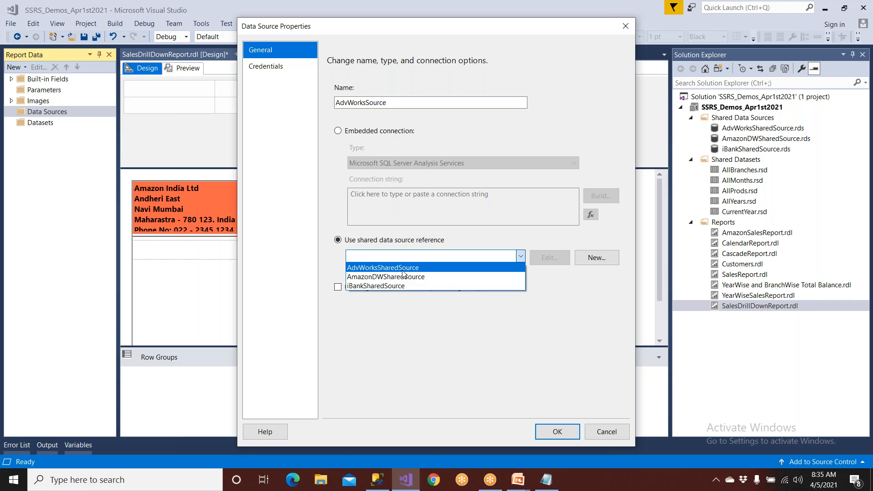
pyautogui.click(403, 268)
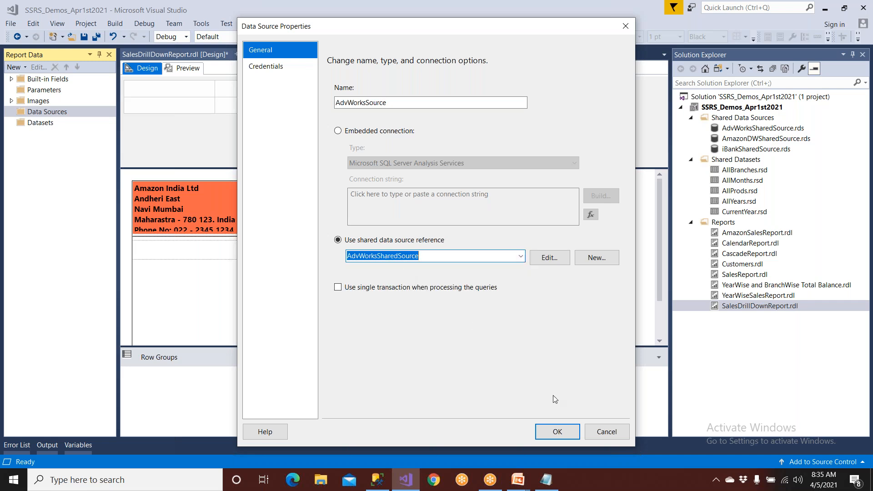
pyautogui.click(566, 433)
# Step: Start a new dataset named MainSET, embedded in the report and using AdvWorksSource as its data source
pyautogui.click(47, 137)
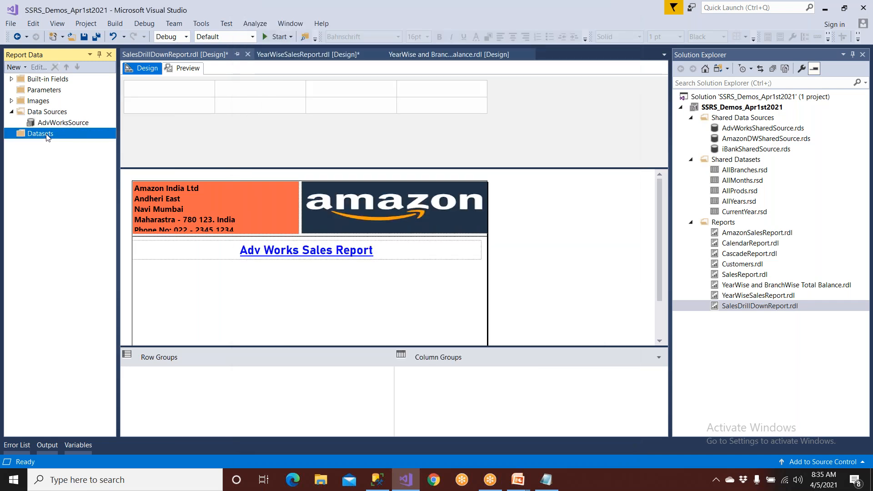
pyautogui.rightClick(47, 137)
pyautogui.click(55, 142)
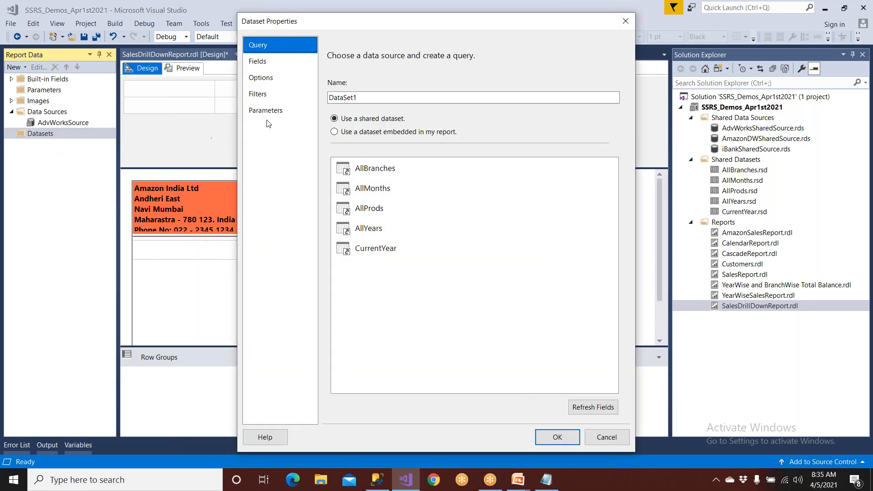
pyautogui.write('MainSET')
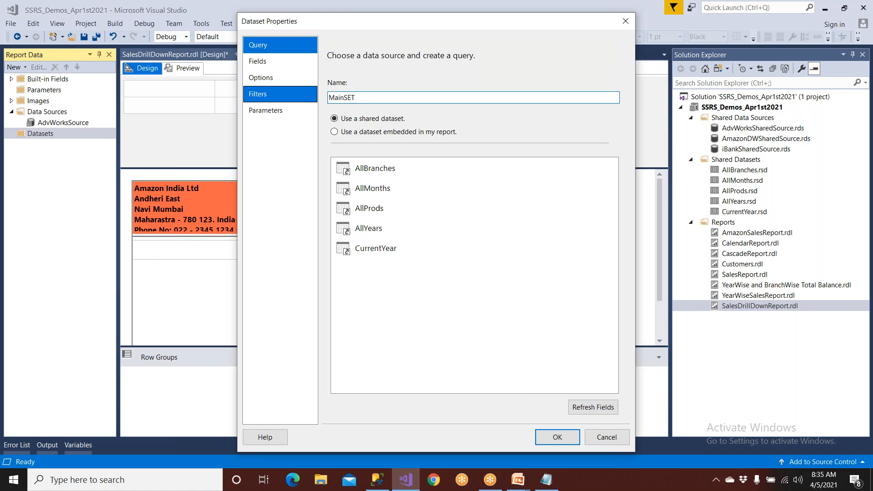
pyautogui.click(382, 132)
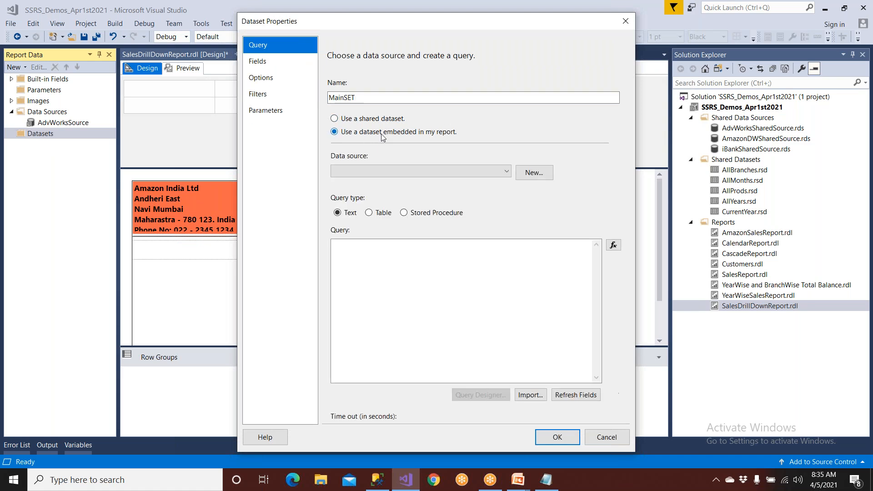
pyautogui.click(381, 169)
pyautogui.click(379, 184)
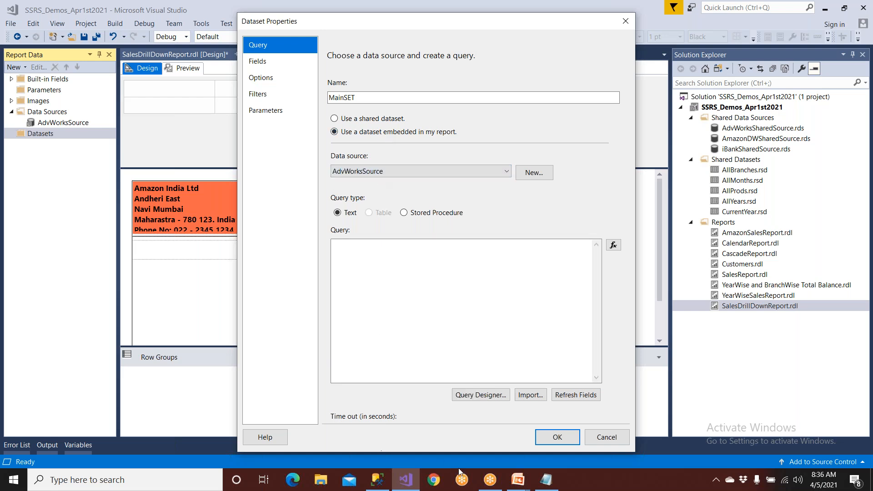
# Step: Switch to the PowerPoint presentation and copy the full SQL query from the Create Data Set slide
pyautogui.moveTo(518, 479)
pyautogui.click(538, 445)
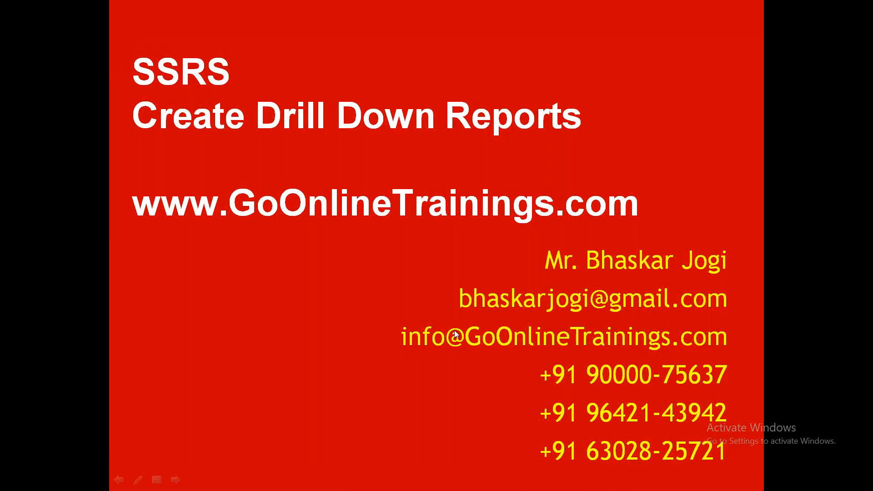
pyautogui.press('Right')
pyautogui.press('Right')
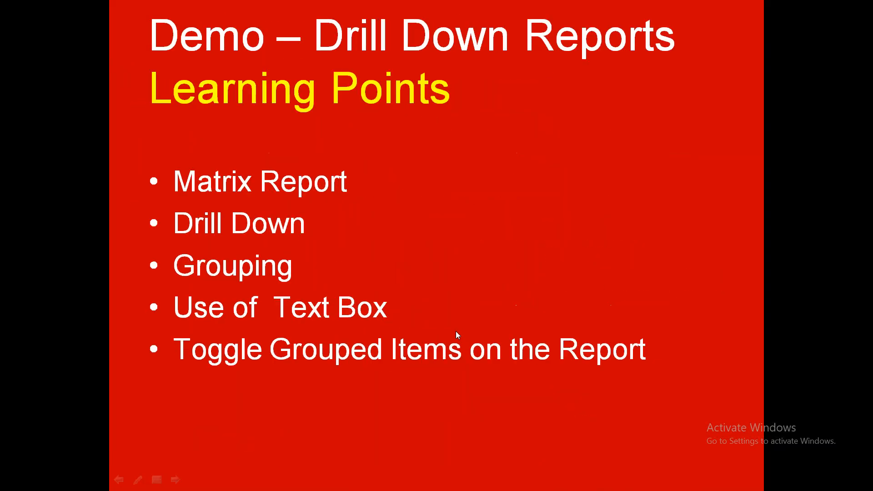
pyautogui.press('Right')
pyautogui.press('Right')
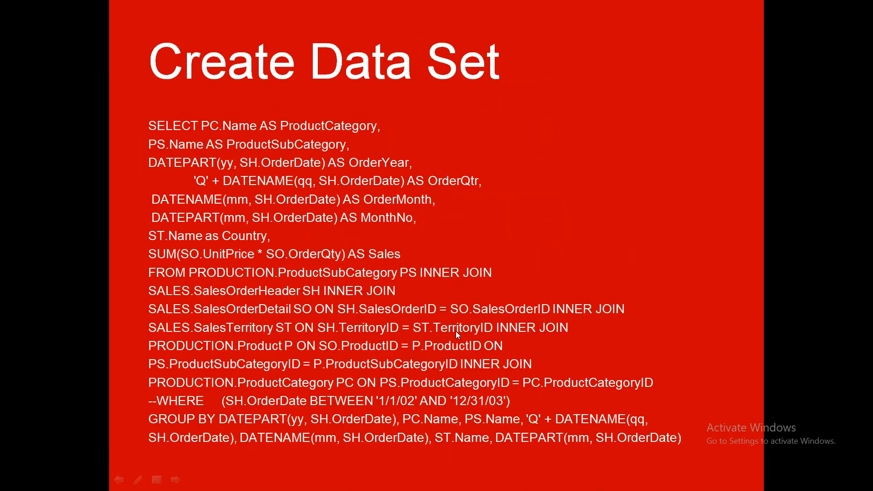
pyautogui.press('Escape')
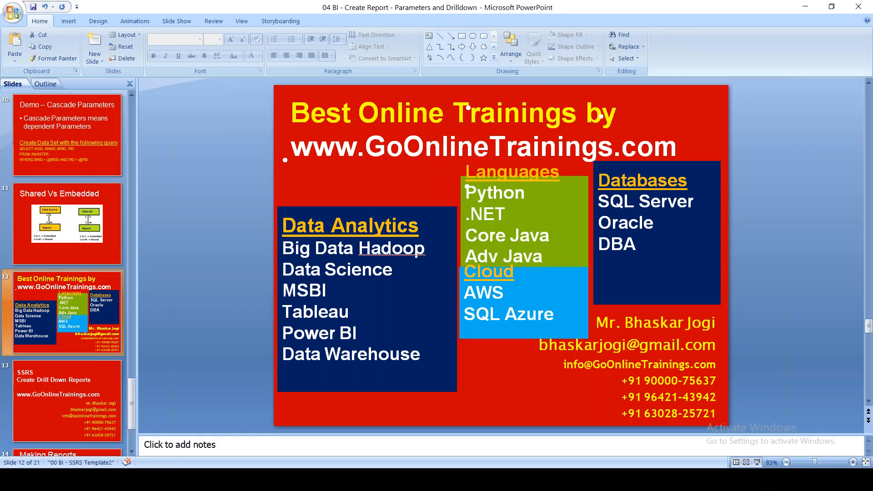
pyautogui.rightClick(398, 273)
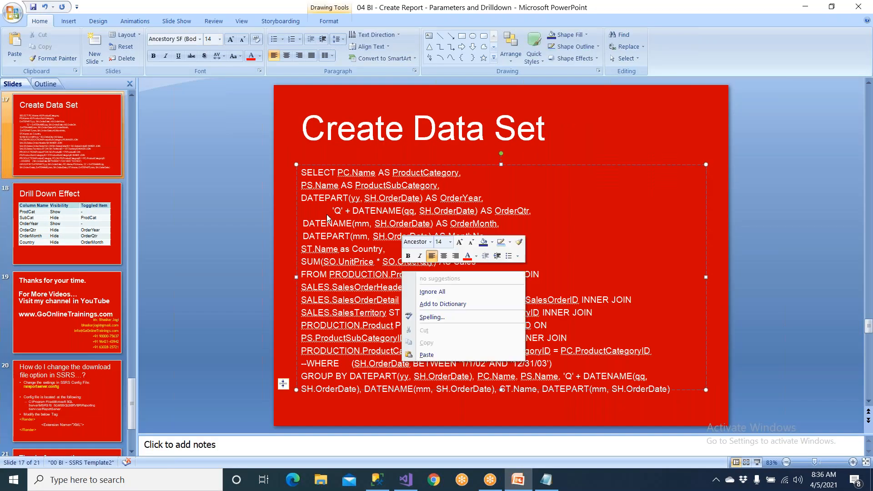
pyautogui.click(304, 174)
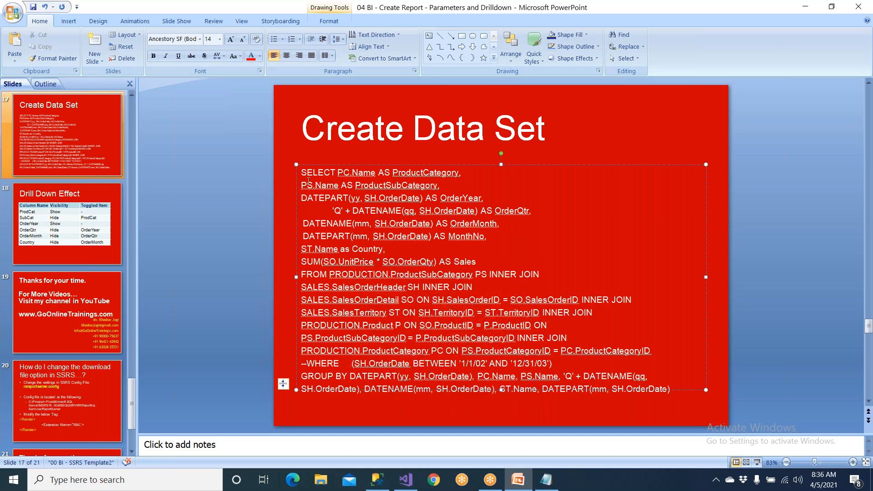
pyautogui.moveTo(303, 174); pyautogui.dragTo(381, 409)
pyautogui.hotkey('ctrl', 'c')
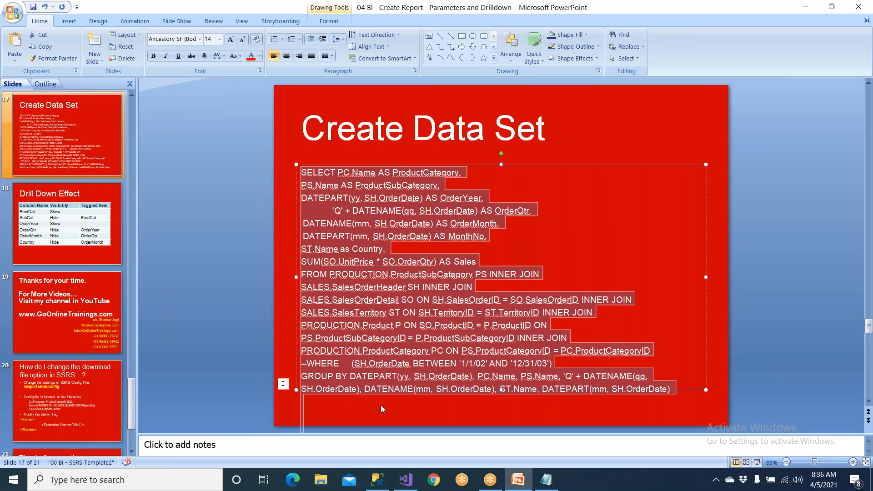
# Step: Switch to SQL Server Management Studio and paste the copied query into the open query window
pyautogui.click(378, 480)
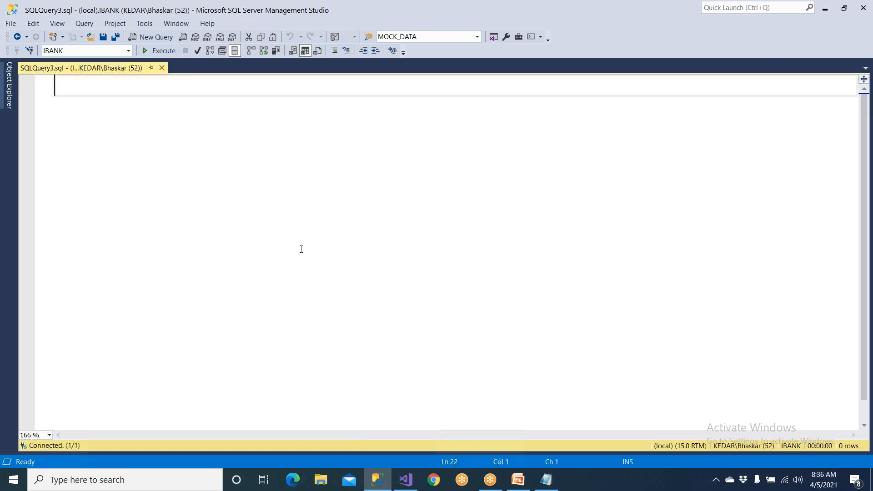
pyautogui.hotkey('ctrl', 'v')
pyautogui.scroll(2, 301, 249)
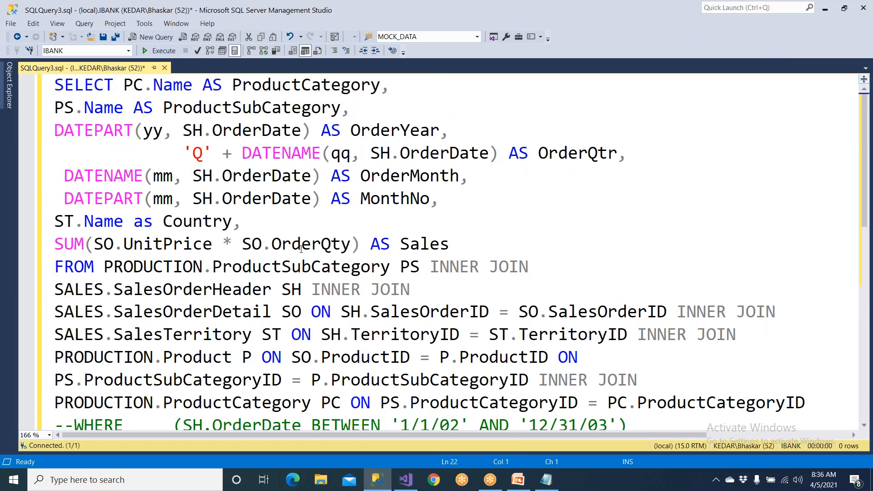
pyautogui.scroll(-4, 301, 248)
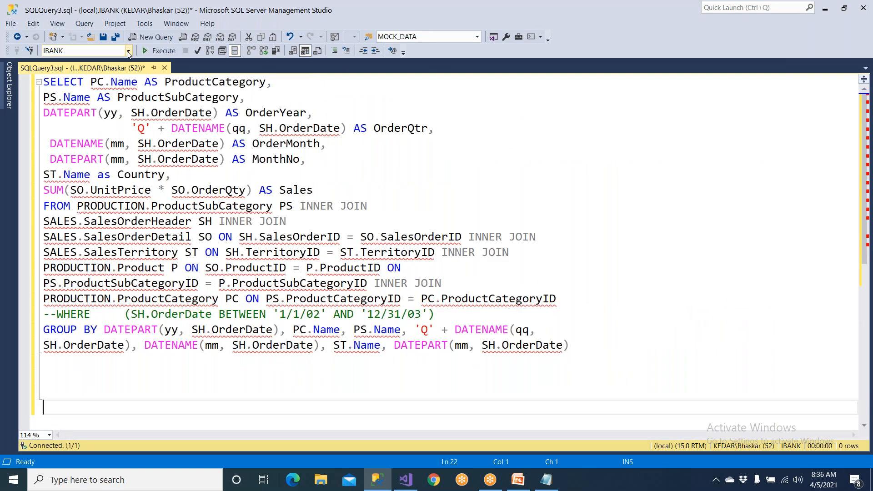
# Step: Set the query's database to AdventureWorks and execute the query
pyautogui.click(128, 50)
pyautogui.scroll(3, 111, 74)
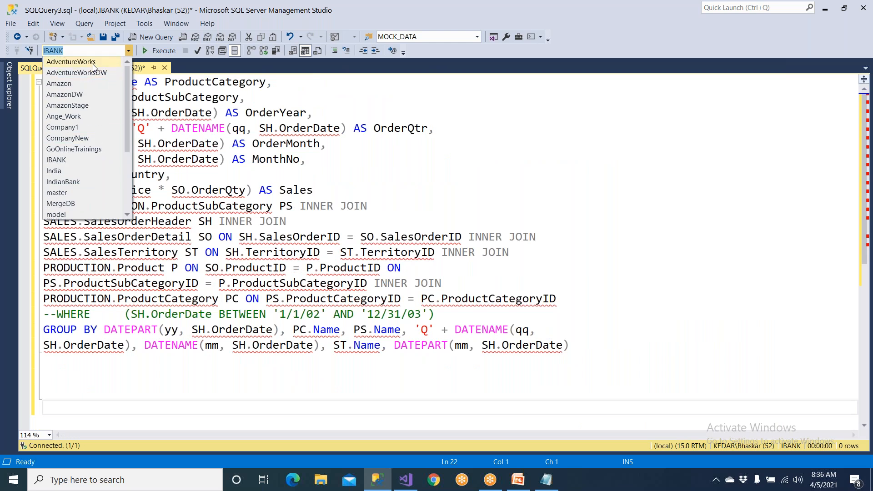
pyautogui.click(93, 62)
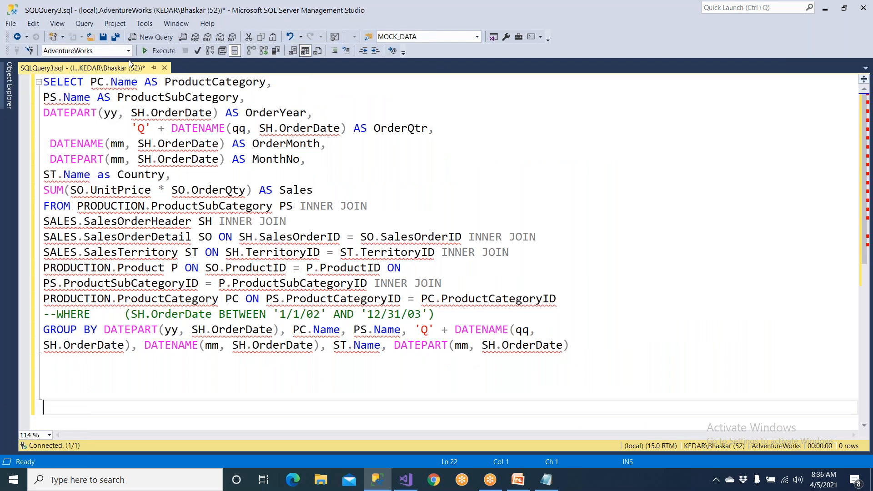
pyautogui.click(155, 52)
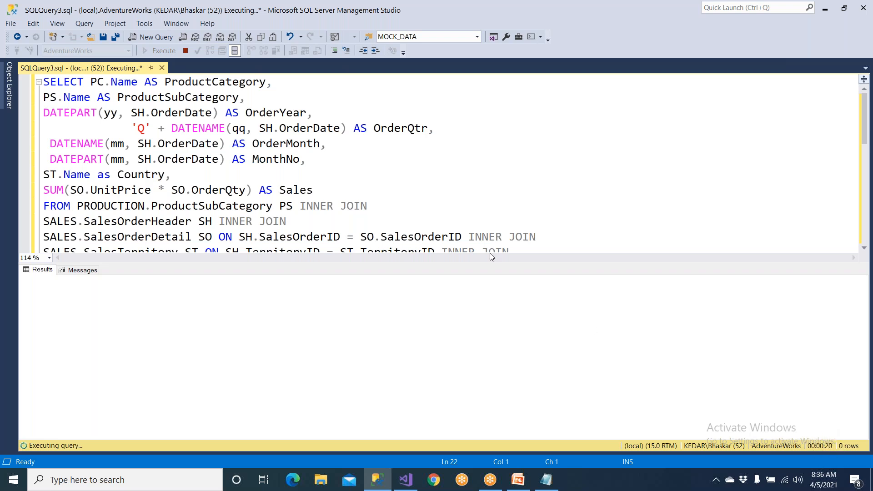
# Step: Look over the joins and GROUP BY clause of the running query and hide the results pane
pyautogui.click(403, 199)
pyautogui.scroll(-3, 404, 199)
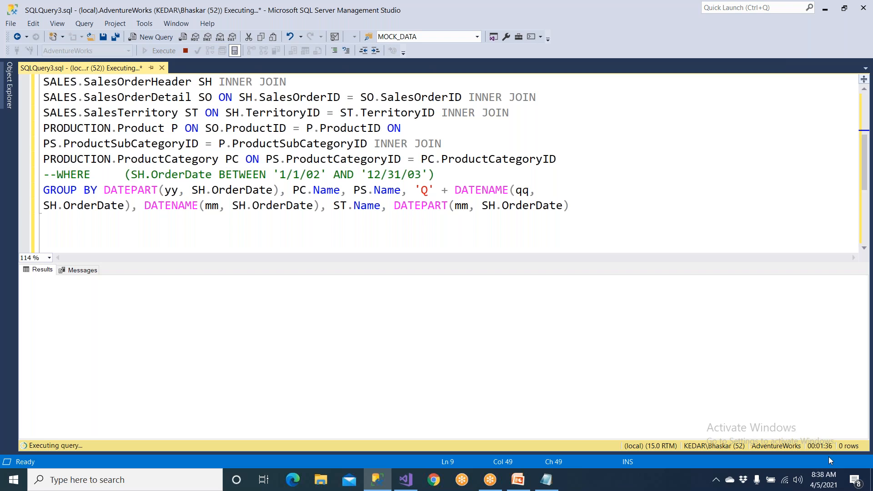
pyautogui.click(97, 193)
pyautogui.scroll(3, 100, 193)
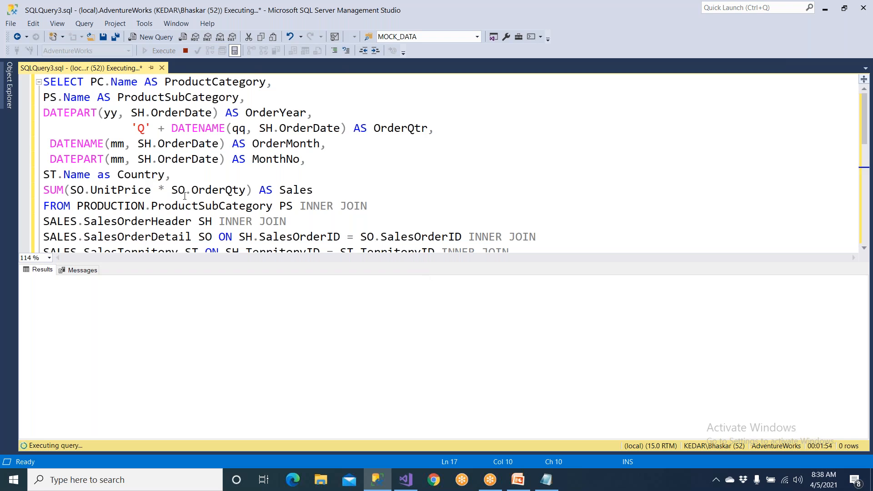
pyautogui.moveTo(43, 191); pyautogui.dragTo(371, 202)
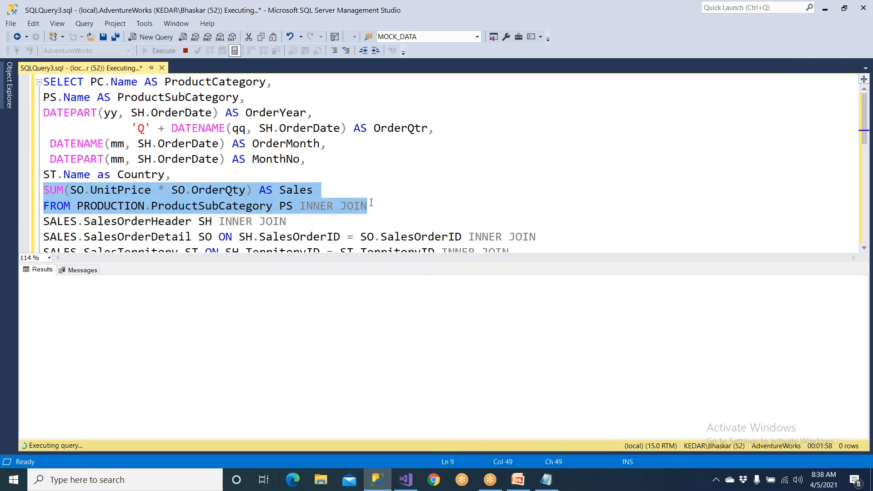
pyautogui.hotkey('ctrl', 'r')
pyautogui.click(246, 237)
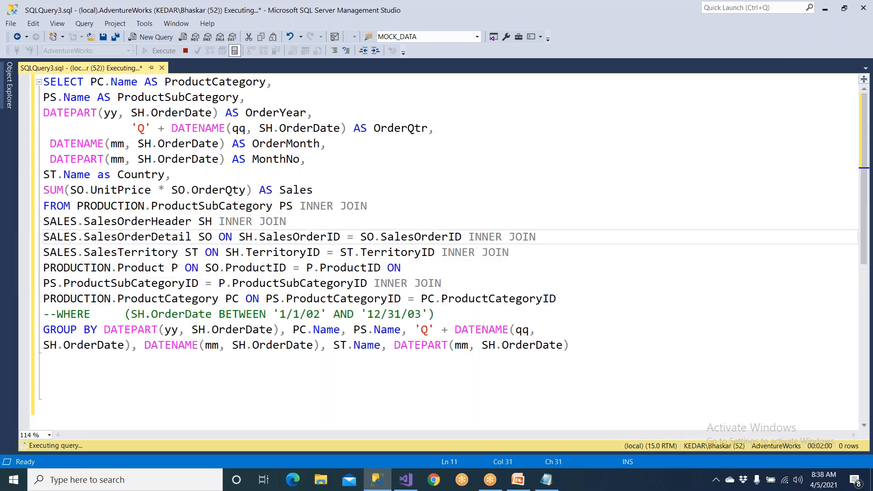
# Step: Indent the SELECT column list, from PC.Name through the Sales sum, away from the SELECT keyword
pyautogui.moveTo(43, 97); pyautogui.dragTo(318, 191)
pyautogui.press('Tab')
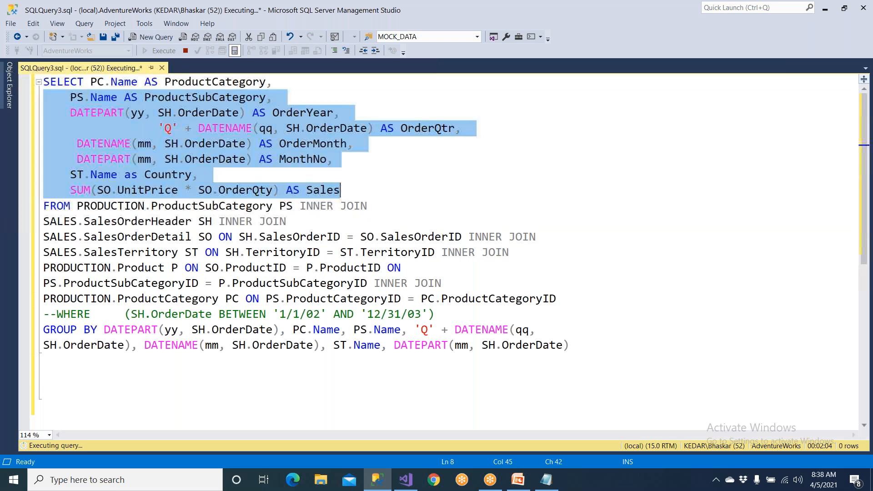
pyautogui.press('Tab')
pyautogui.press('Tab')
pyautogui.click(86, 81)
pyautogui.press('Tab')
pyautogui.press('Tab')
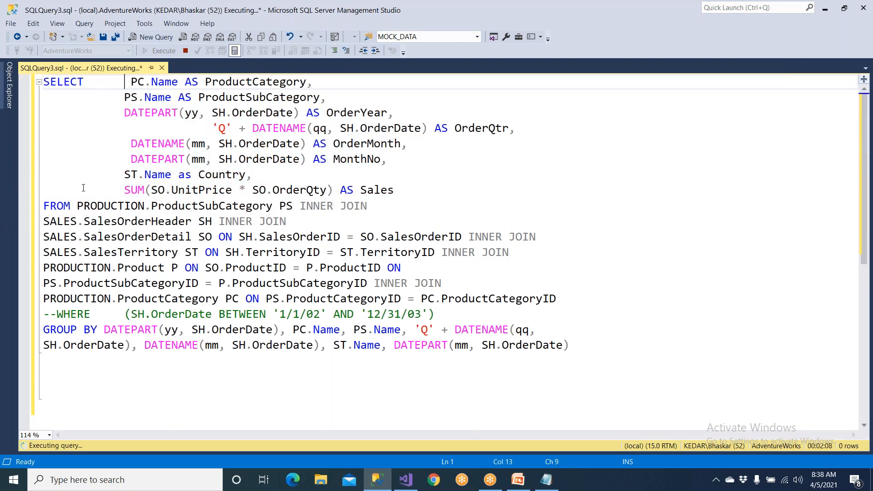
# Step: Break the line after FROM and indent all the joined tables through PRODUCTION.ProductCategory beneath it
pyautogui.click(78, 207)
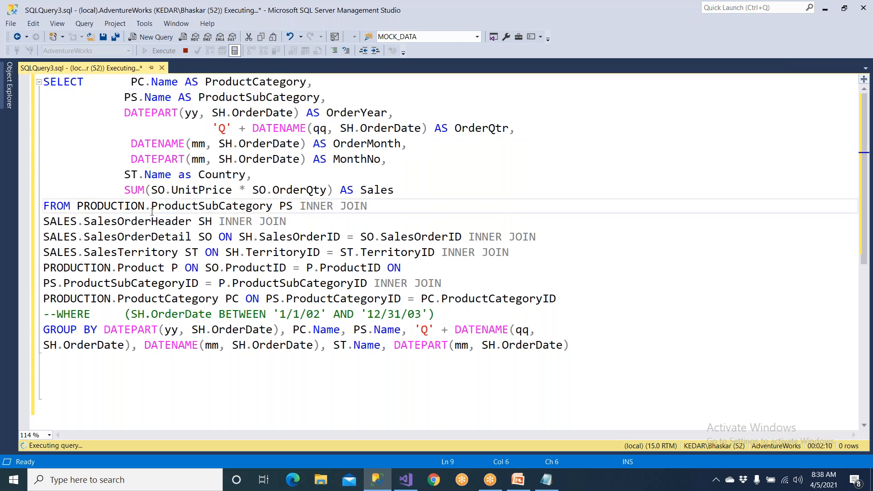
pyautogui.press('Return')
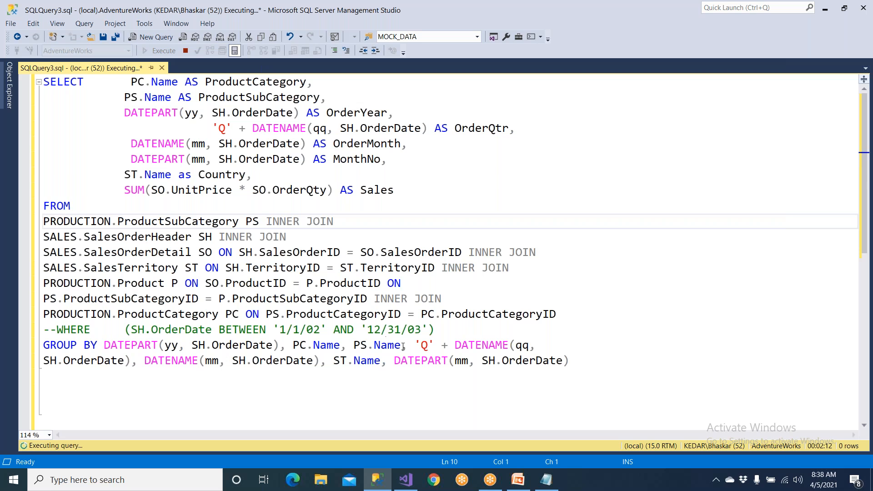
pyautogui.keyDown('shift'); pyautogui.click(559, 317); pyautogui.keyUp('shift')
pyautogui.press('Tab')
pyautogui.press('Tab')
pyautogui.press('Tab')
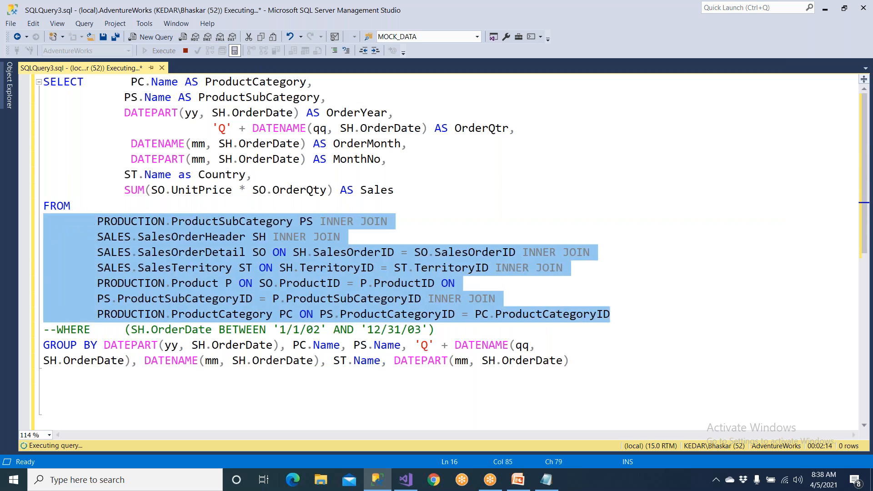
pyautogui.click(151, 237)
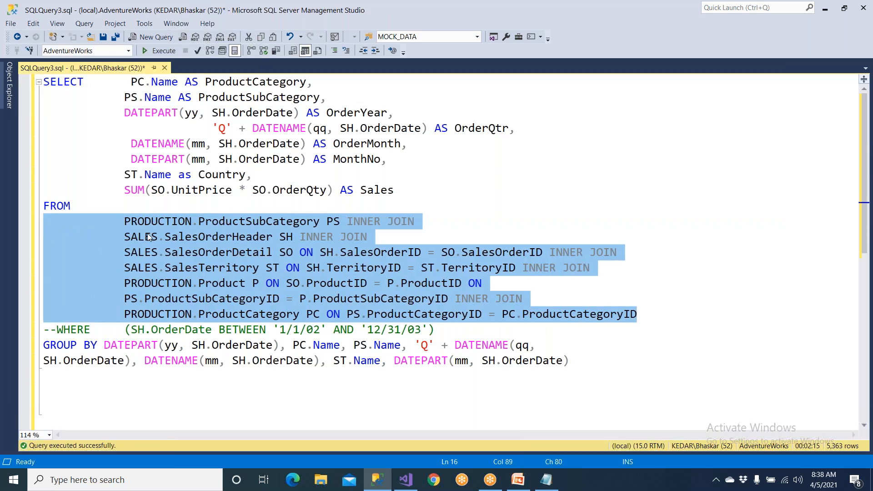
# Step: Remove the extra indentation before the 'Q' + DATENAME(qq, SH.OrderDate) line in the SELECT list
pyautogui.moveTo(123, 82); pyautogui.dragTo(180, 86)
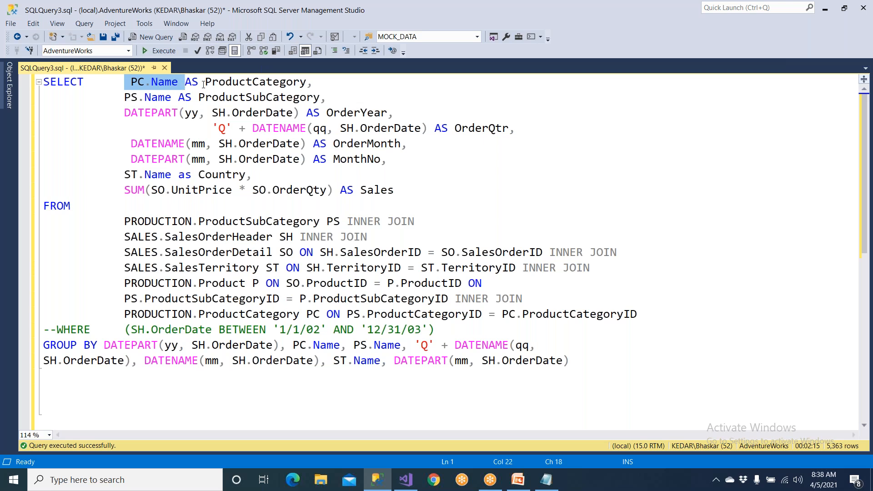
pyautogui.moveTo(200, 81); pyautogui.dragTo(308, 83)
pyautogui.moveTo(199, 98); pyautogui.dragTo(321, 105)
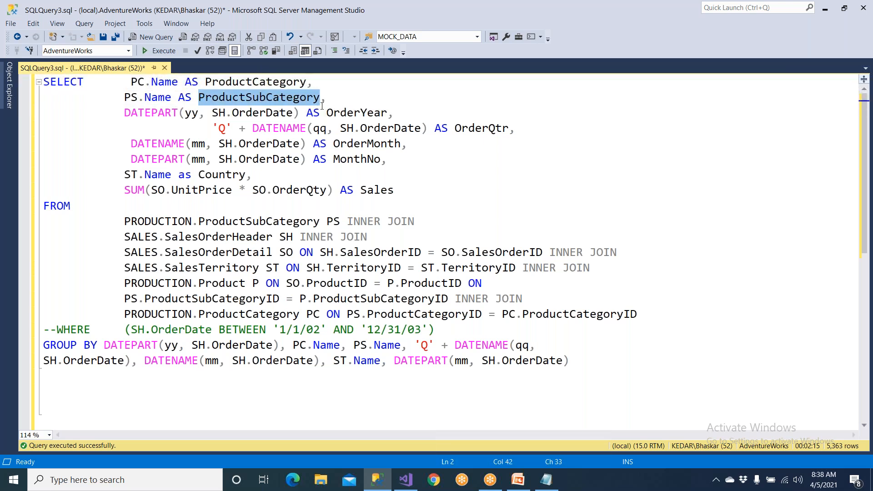
pyautogui.click(122, 132)
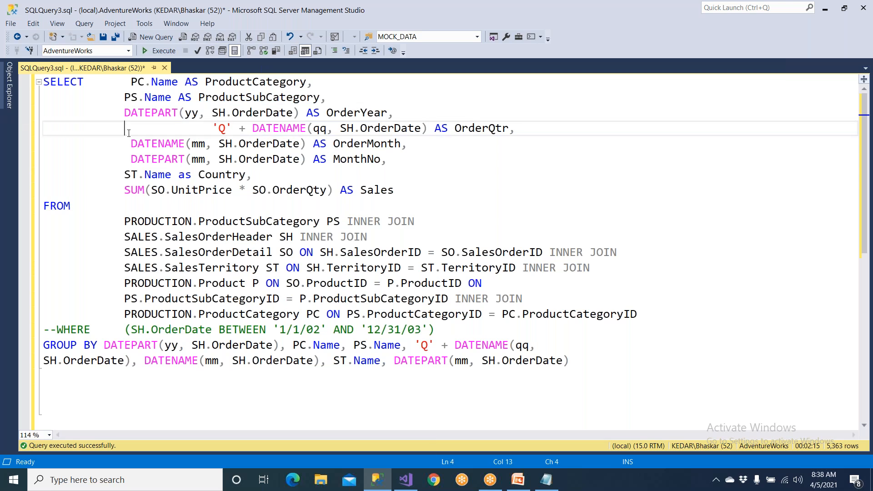
pyautogui.press('Delete')
pyautogui.press('Delete')
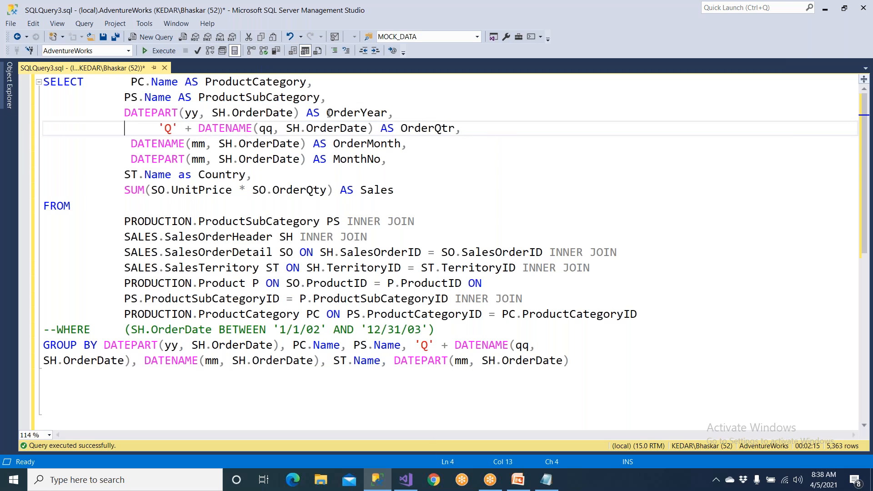
# Step: Review the SELECT aliases from OrderYear through Sales and the joined production and sales tables in the FROM clause
pyautogui.moveTo(327, 112); pyautogui.dragTo(124, 112)
pyautogui.moveTo(395, 128); pyautogui.dragTo(450, 128)
pyautogui.moveTo(340, 143); pyautogui.dragTo(393, 143)
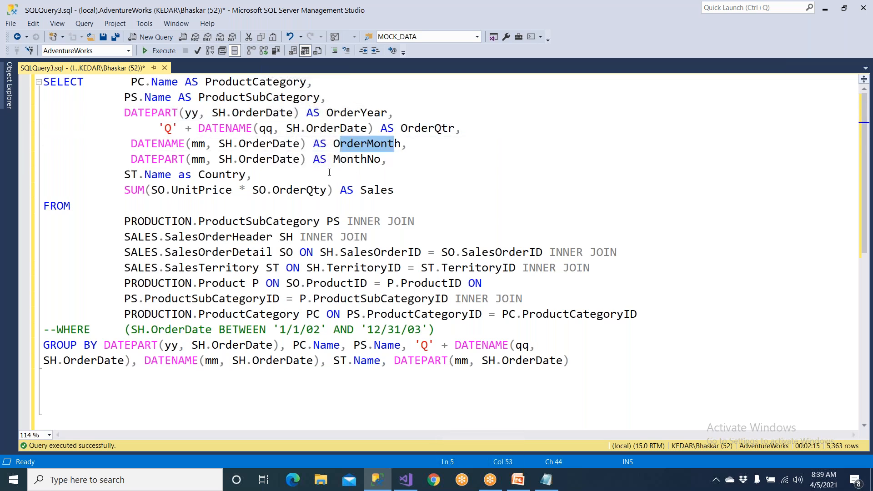
pyautogui.moveTo(191, 174); pyautogui.dragTo(279, 175)
pyautogui.moveTo(360, 190); pyautogui.dragTo(409, 192)
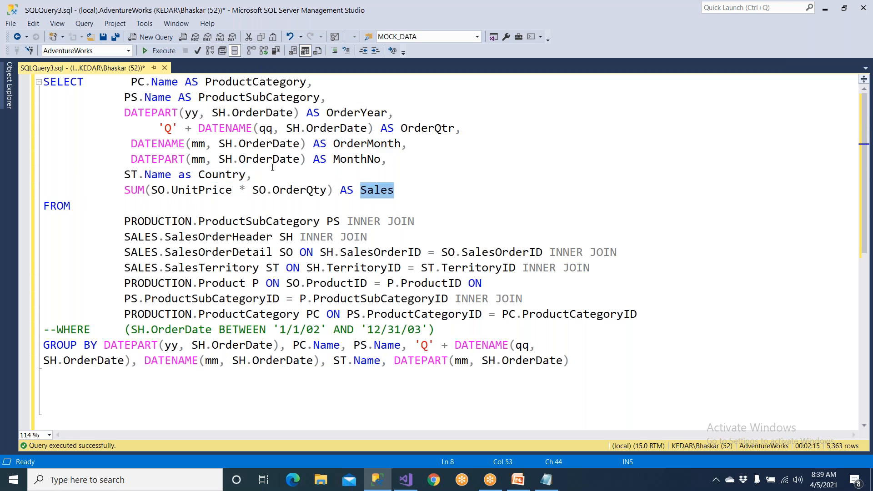
pyautogui.doubleClick(265, 222)
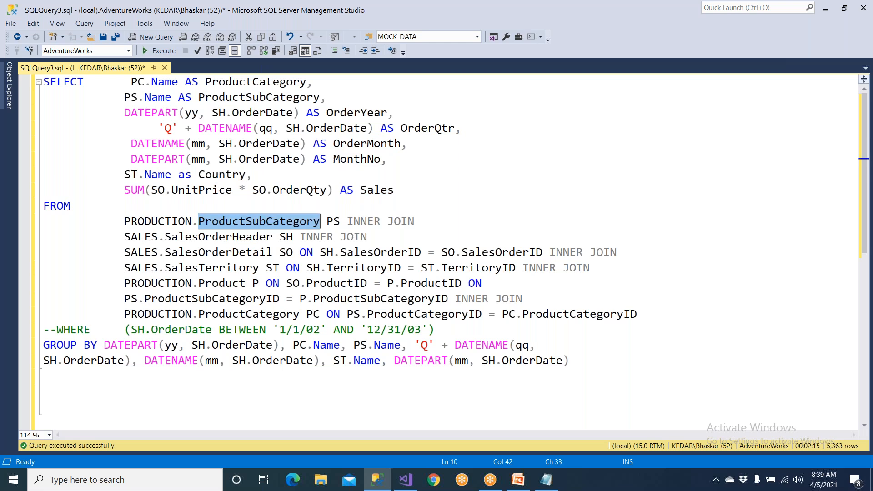
pyautogui.doubleClick(268, 236)
pyautogui.doubleClick(260, 253)
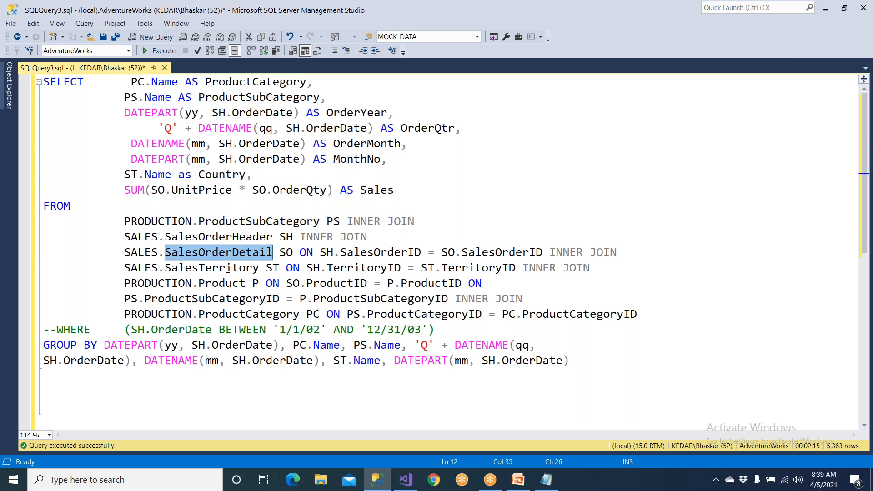
pyautogui.doubleClick(227, 268)
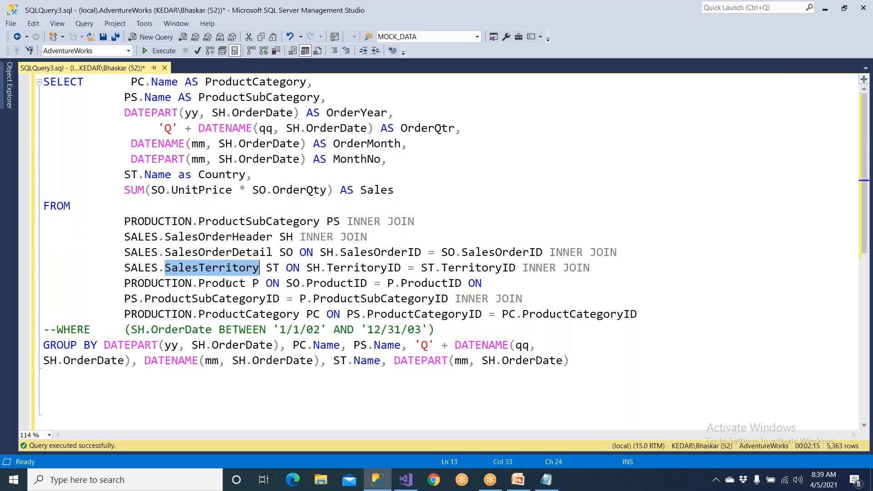
pyautogui.doubleClick(227, 284)
pyautogui.click(173, 283)
pyautogui.moveTo(119, 224); pyautogui.dragTo(558, 307)
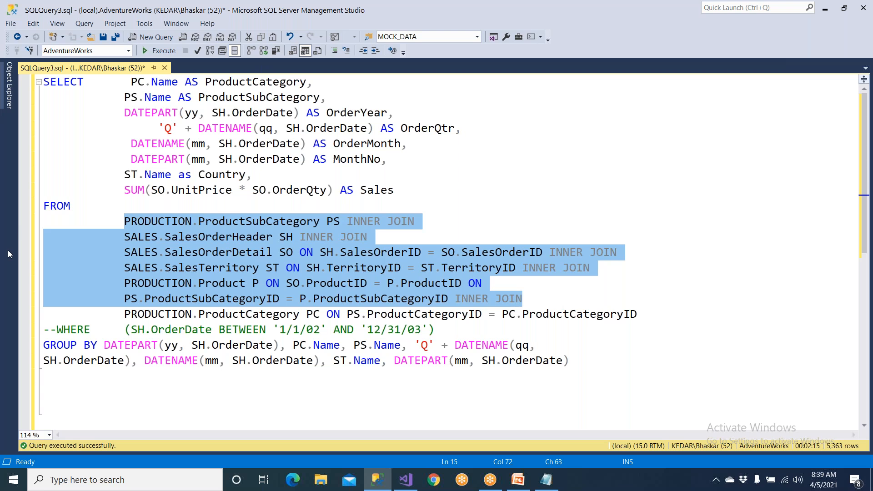
# Step: Break the line after GROUP BY and after DATEPART(yy, SH.OrderDate), indenting both resulting lines to match the joined tables
pyautogui.click(104, 345)
pyautogui.press('Return')
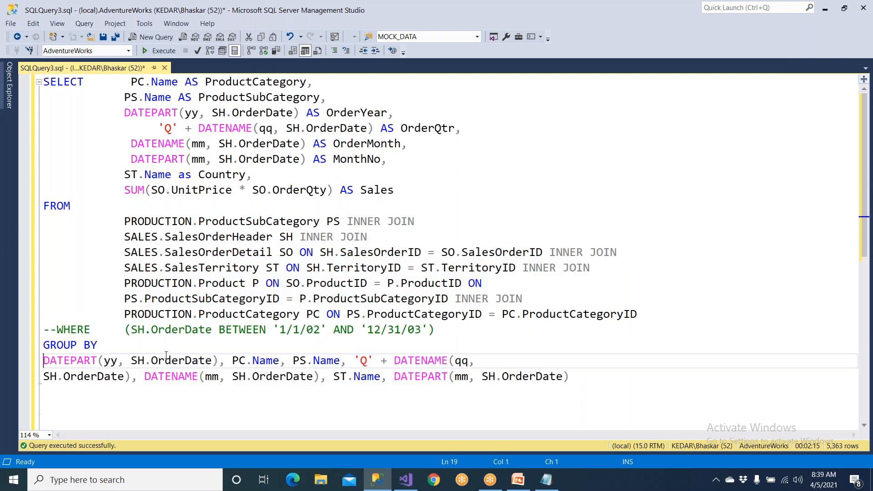
pyautogui.press('Tab')
pyautogui.press('Tab')
pyautogui.click(286, 361)
pyautogui.press('Return')
pyautogui.press('Tab')
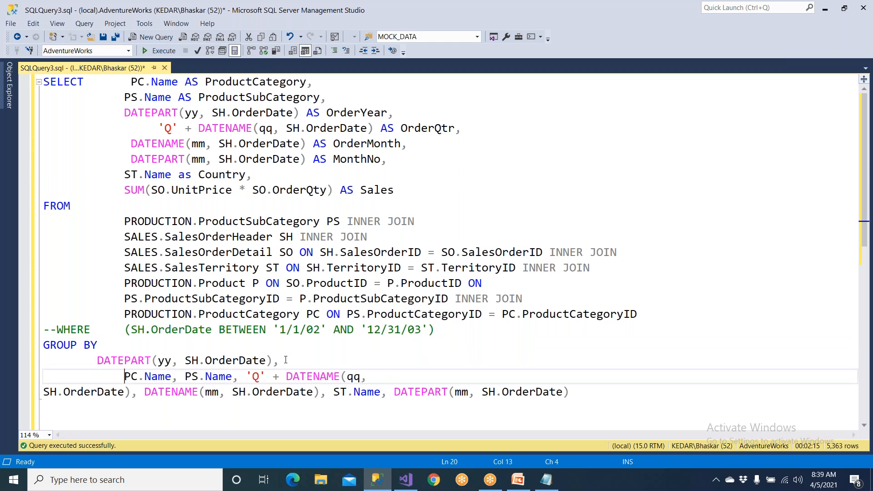
pyautogui.click(93, 362)
pyautogui.press('Tab')
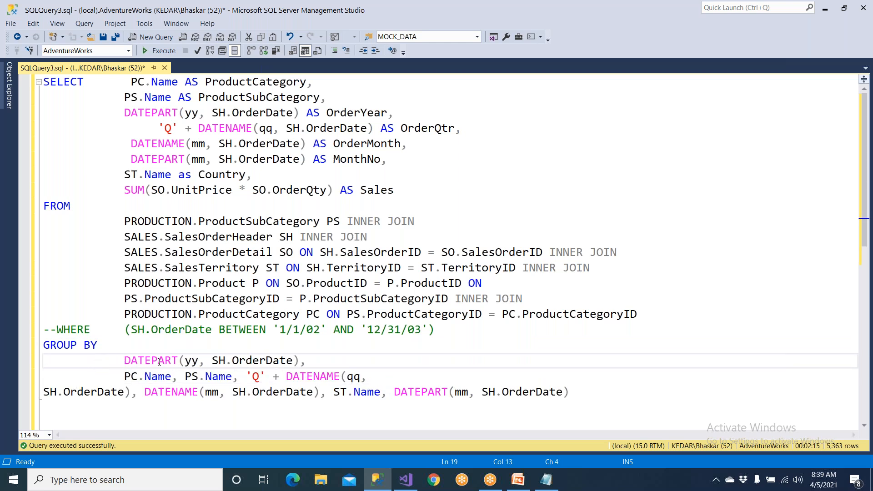
# Step: Put the GROUP BY 'Q' + DATENAME expression on its own indented line and rejoin its split SH.OrderDate argument
pyautogui.click(246, 377)
pyautogui.press('Return')
pyautogui.press('Tab')
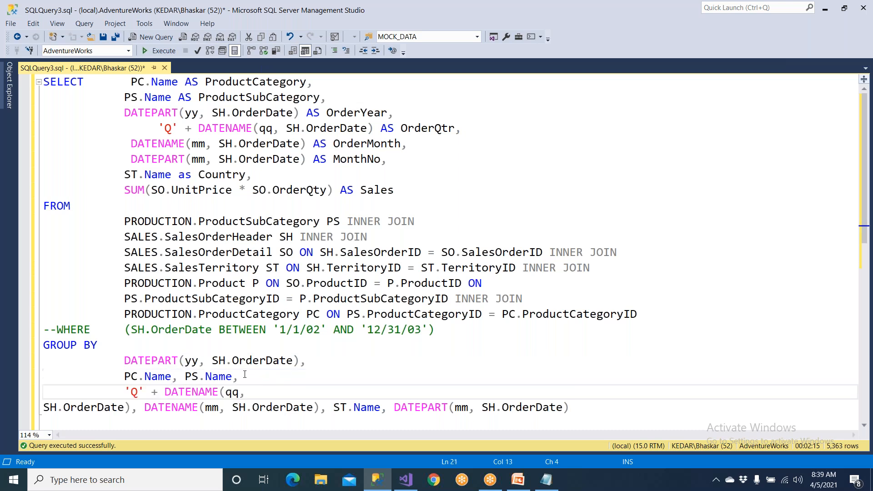
pyautogui.click(252, 392)
pyautogui.press('Delete')
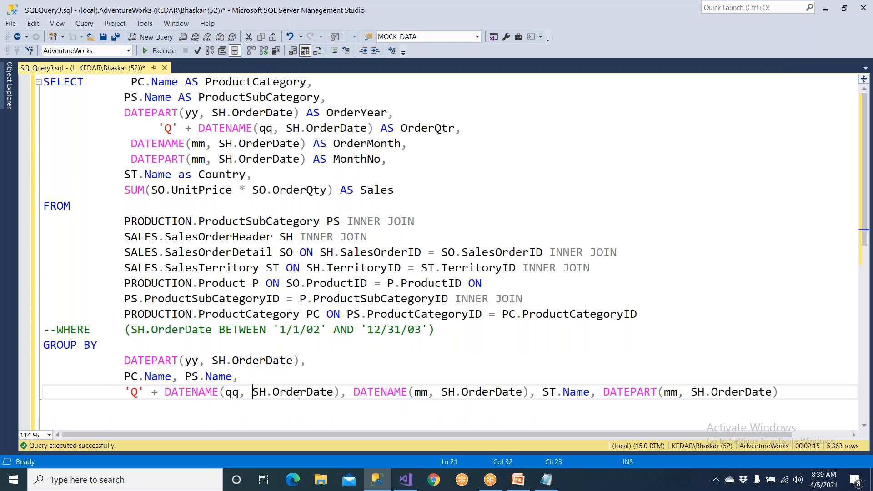
# Step: Review the joined tables, the commented-out WHERE date filter and the SELECT column aliases of the formatted query
pyautogui.moveTo(124, 221); pyautogui.dragTo(457, 332)
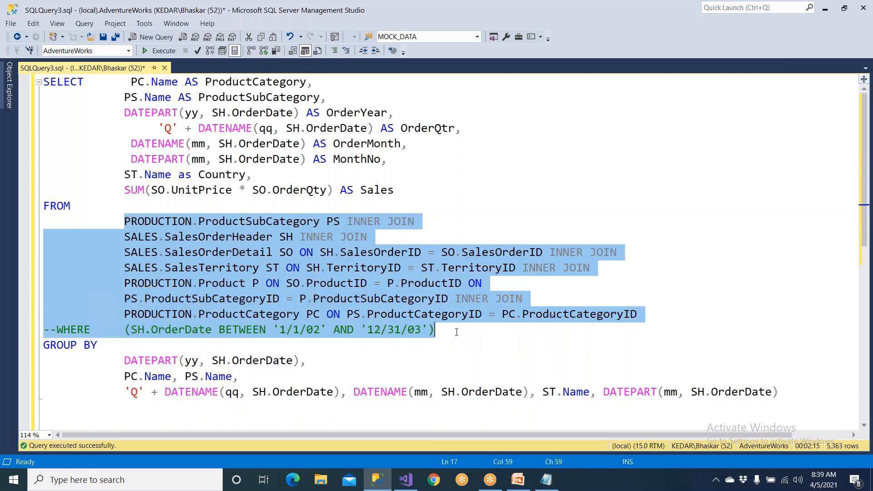
pyautogui.click(180, 337)
pyautogui.moveTo(44, 330); pyautogui.dragTo(453, 335)
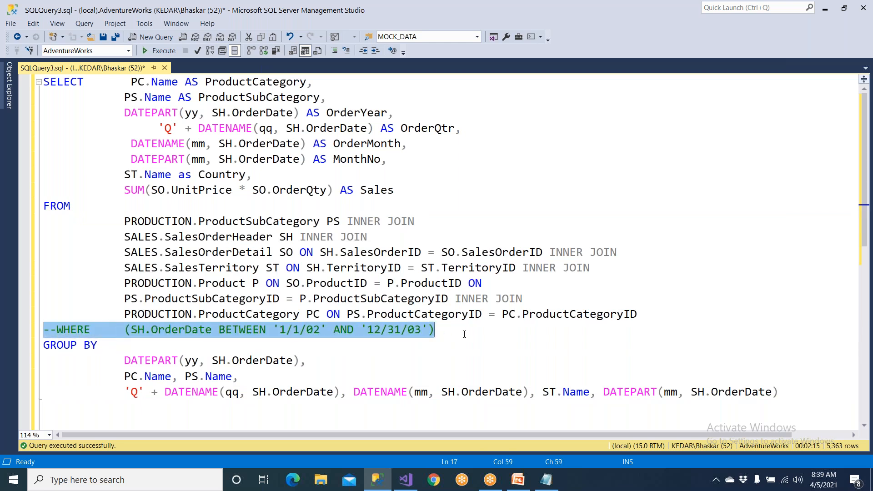
pyautogui.click(120, 81)
pyautogui.moveTo(218, 82); pyautogui.dragTo(321, 83)
pyautogui.moveTo(259, 97); pyautogui.dragTo(436, 132)
pyautogui.moveTo(353, 150); pyautogui.dragTo(397, 192)
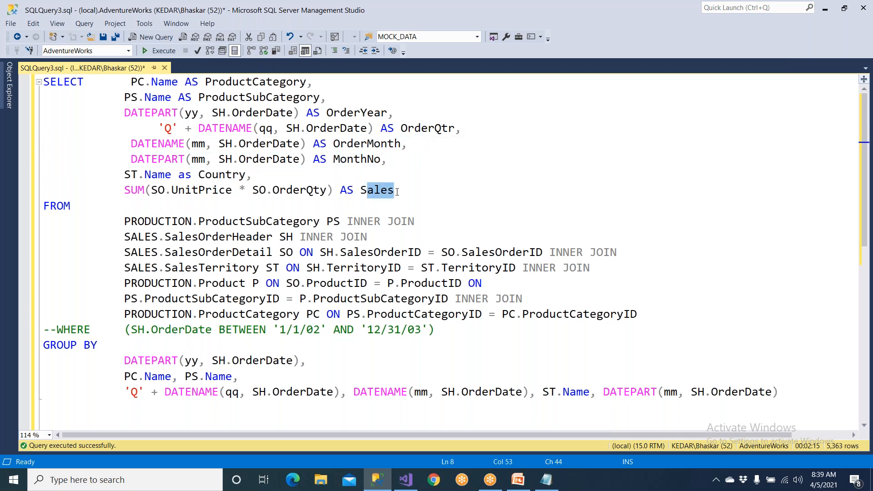
pyautogui.moveTo(117, 219); pyautogui.dragTo(436, 331)
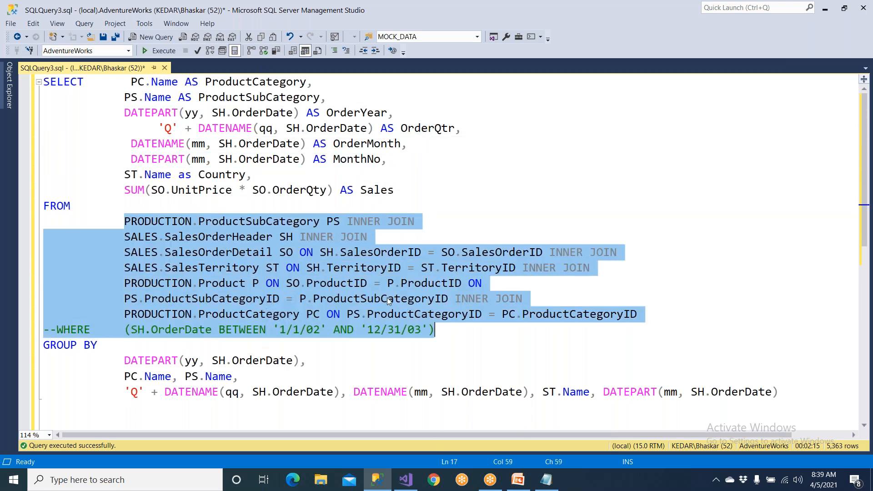
# Step: Show the results pane again and examine each column from ProductCategory to Sales, comparing OrderMonth with MonthNo
pyautogui.hotkey('ctrl', 'r')
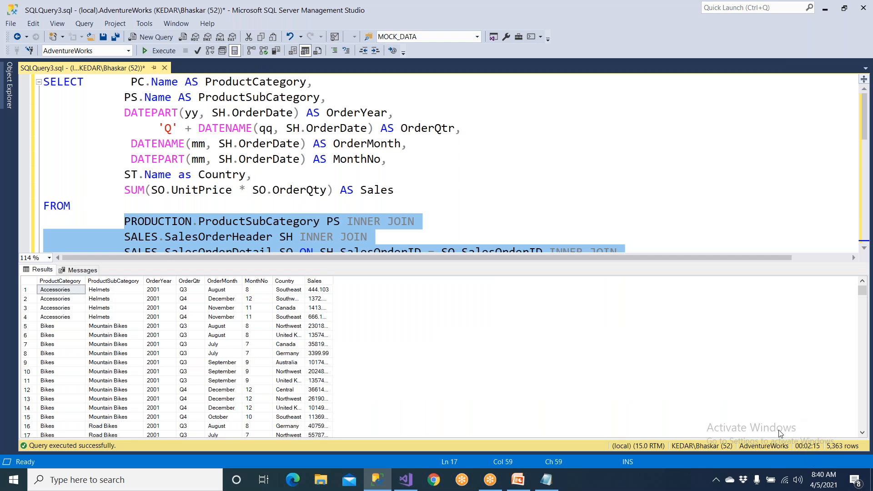
pyautogui.click(175, 356)
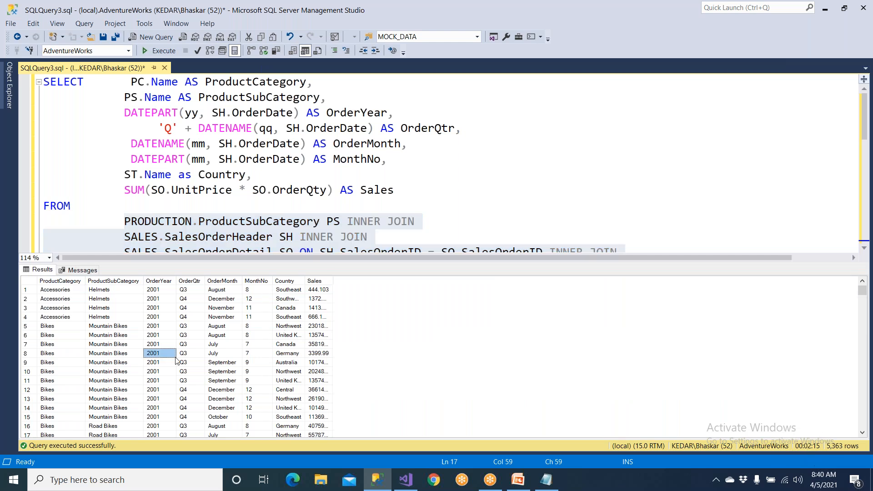
pyautogui.click(73, 282)
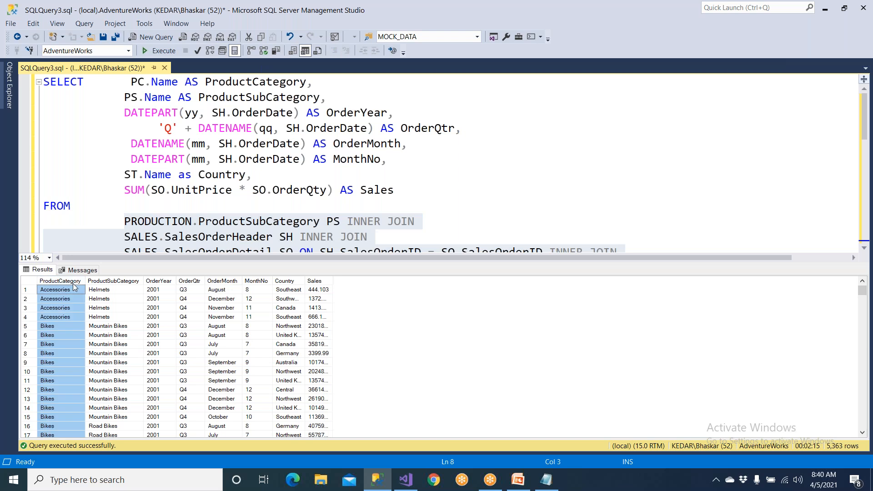
pyautogui.click(113, 281)
pyautogui.click(160, 282)
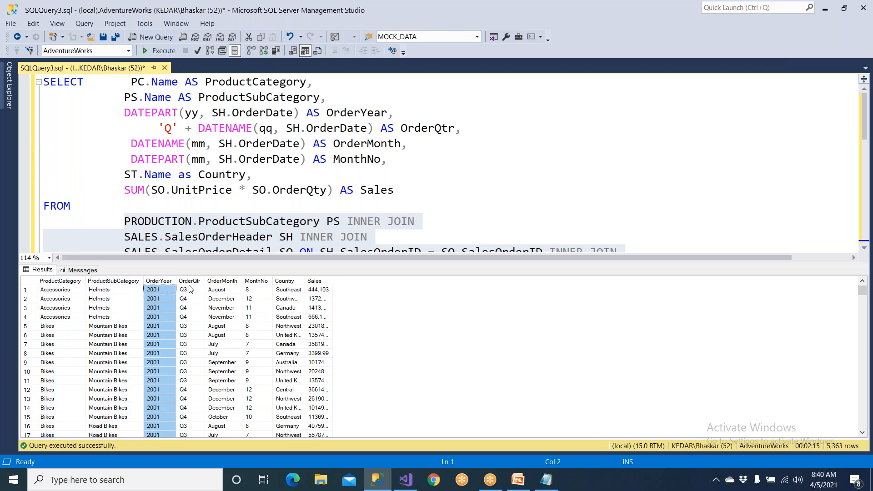
pyautogui.click(192, 282)
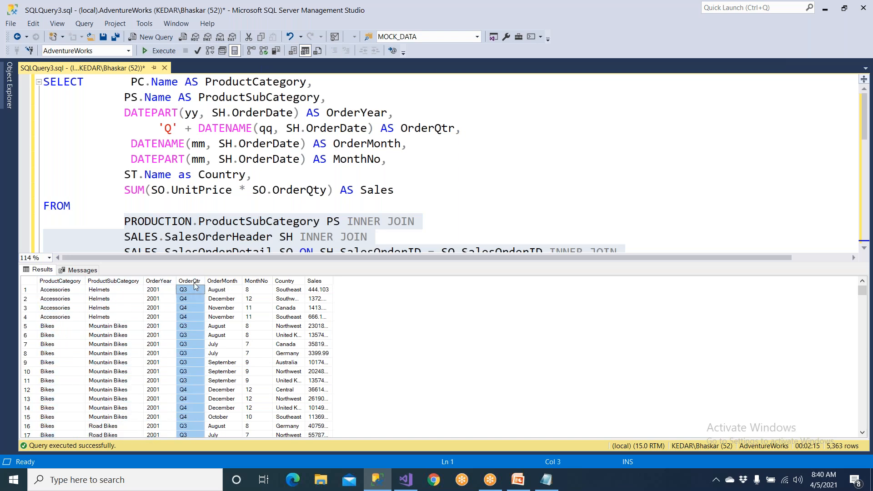
pyautogui.click(226, 282)
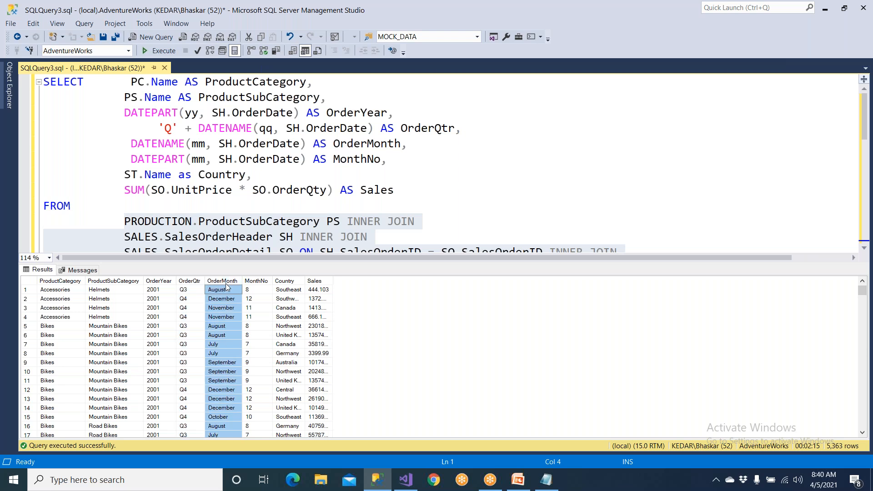
pyautogui.click(255, 281)
pyautogui.click(235, 291)
pyautogui.click(266, 298)
pyautogui.click(239, 300)
pyautogui.click(260, 301)
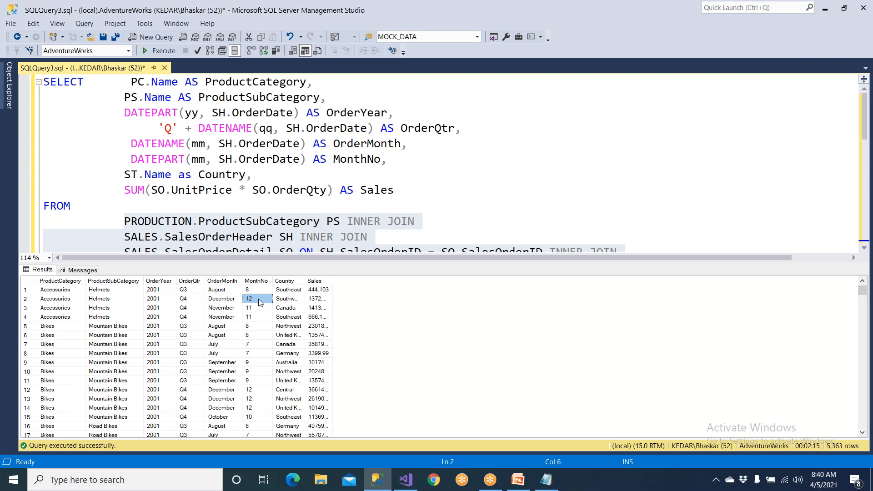
pyautogui.click(285, 281)
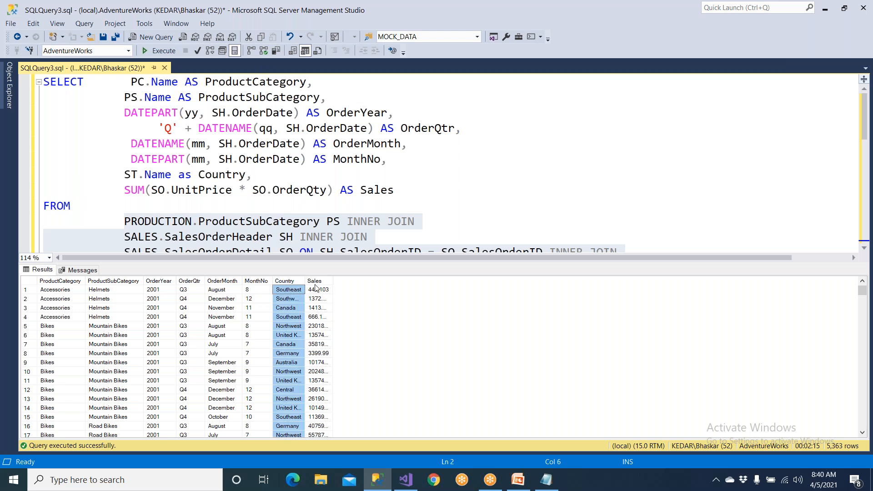
pyautogui.click(329, 290)
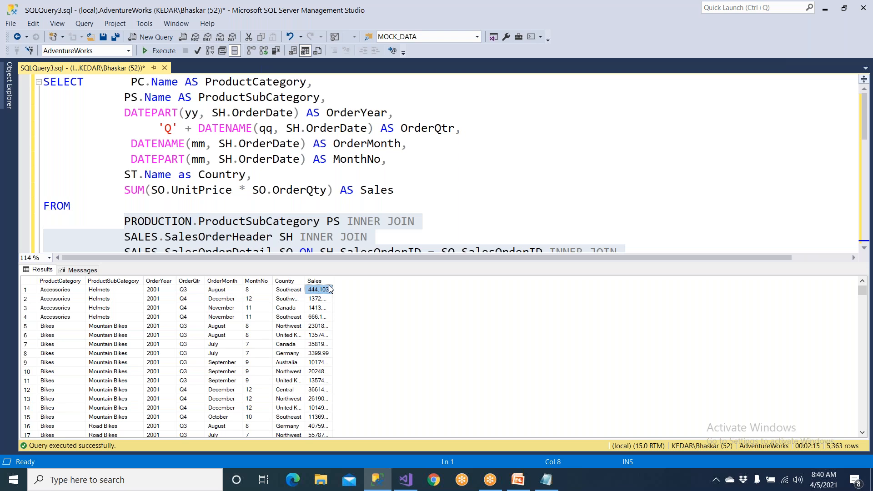
# Step: Select the entire query result grid and copy it with its column headers
pyautogui.click(167, 223)
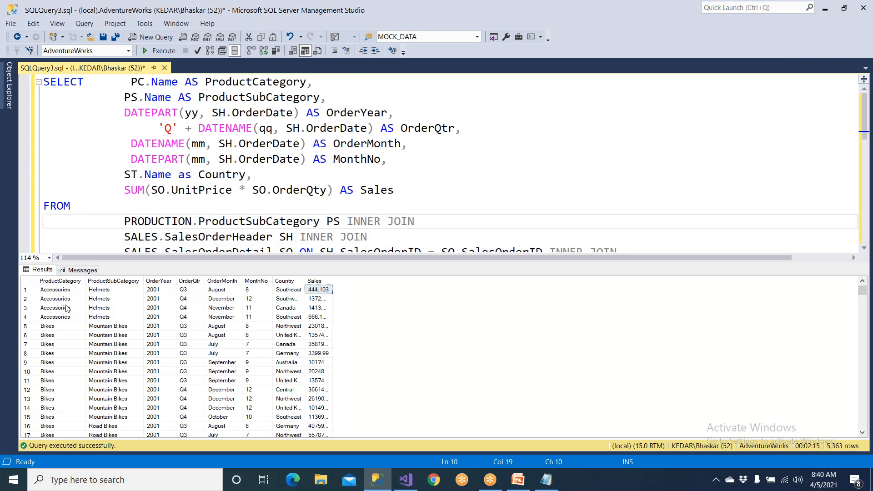
pyautogui.click(33, 283)
pyautogui.scroll(-8, 128, 337)
pyautogui.scroll(8, 128, 337)
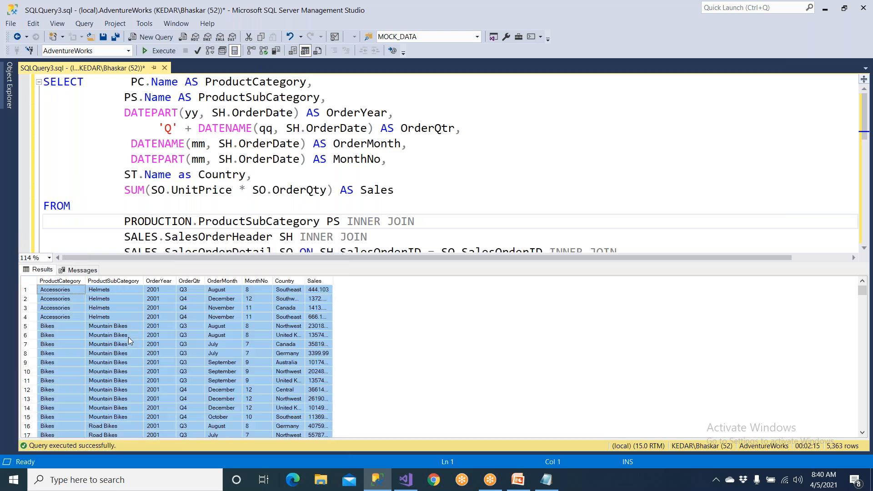
pyautogui.rightClick(30, 283)
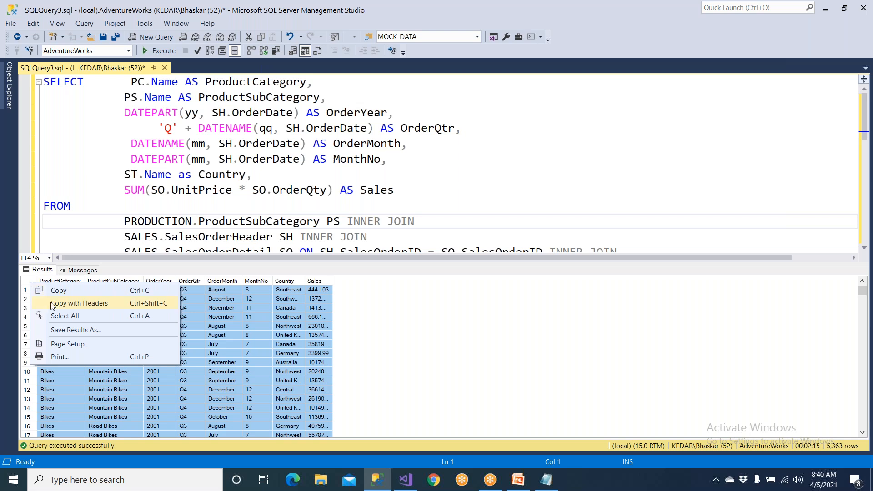
pyautogui.click(52, 303)
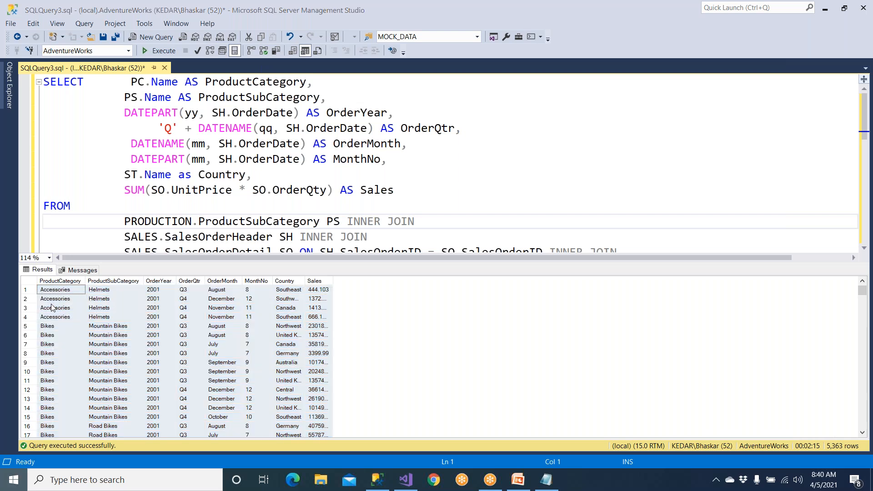
# Step: Open Microsoft Office Excel 2007 and paste the copied query results into Sheet1 starting at cell A1
pyautogui.press('super')
pyautogui.write('exc')
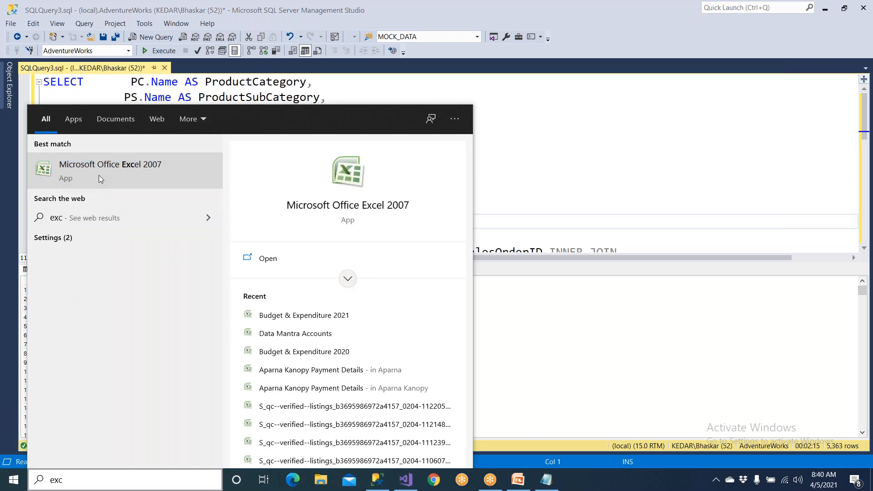
pyautogui.click(99, 175)
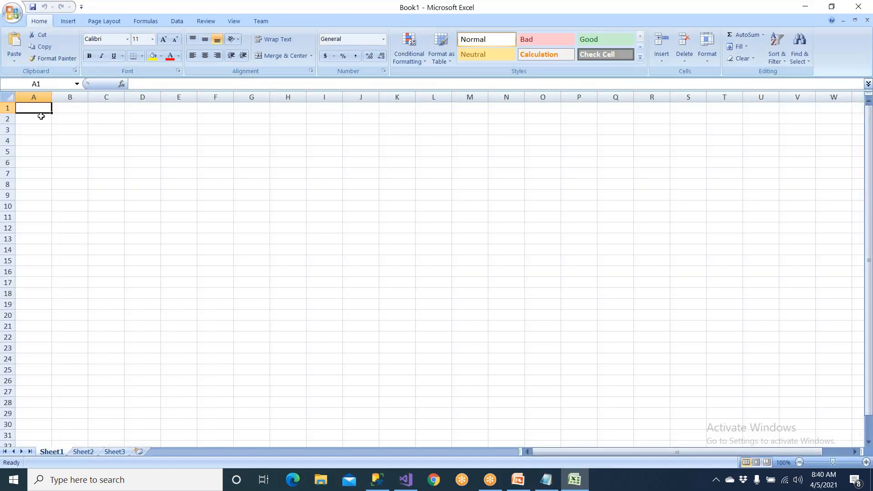
pyautogui.hotkey('ctrl', 'v')
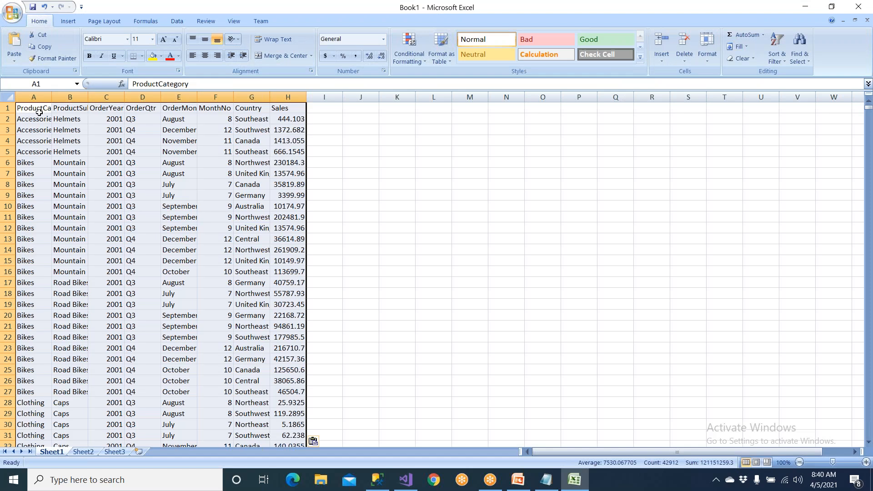
# Step: Fill header row 1 with yellow and fit the column widths from ProductCategory through Sales to their contents
pyautogui.click(8, 108)
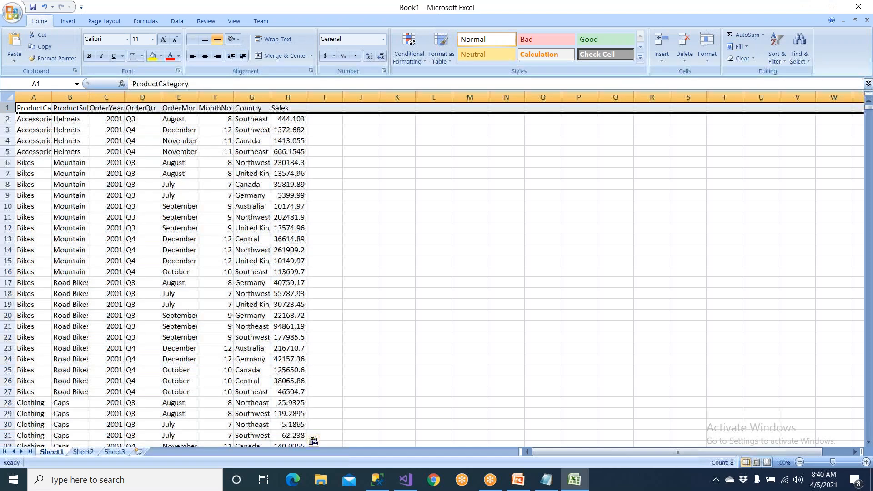
pyautogui.click(153, 55)
pyautogui.doubleClick(51, 98)
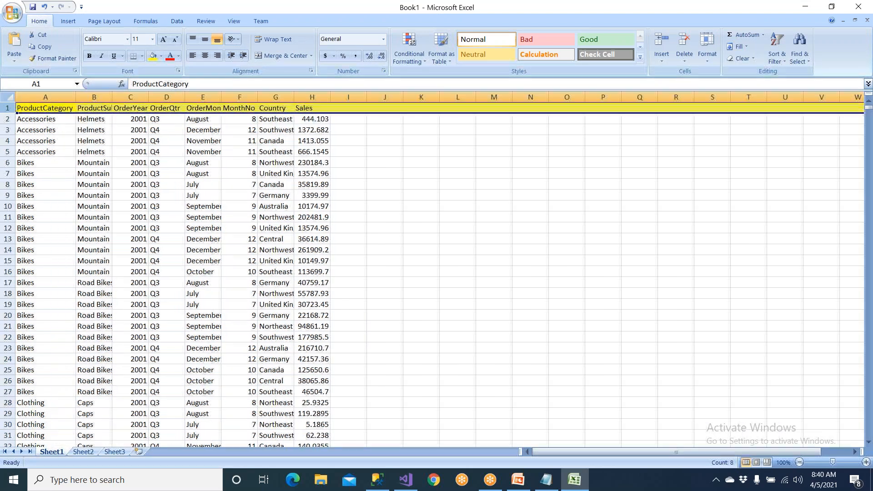
pyautogui.doubleClick(114, 97)
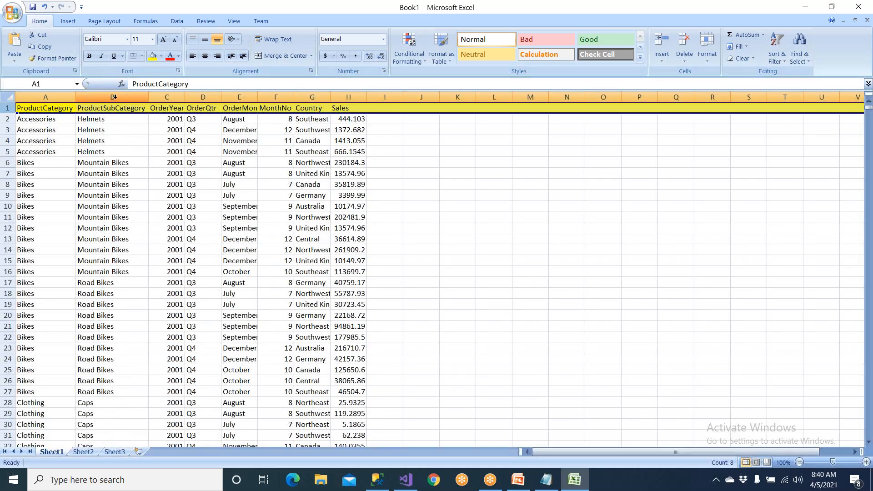
pyautogui.doubleClick(185, 97)
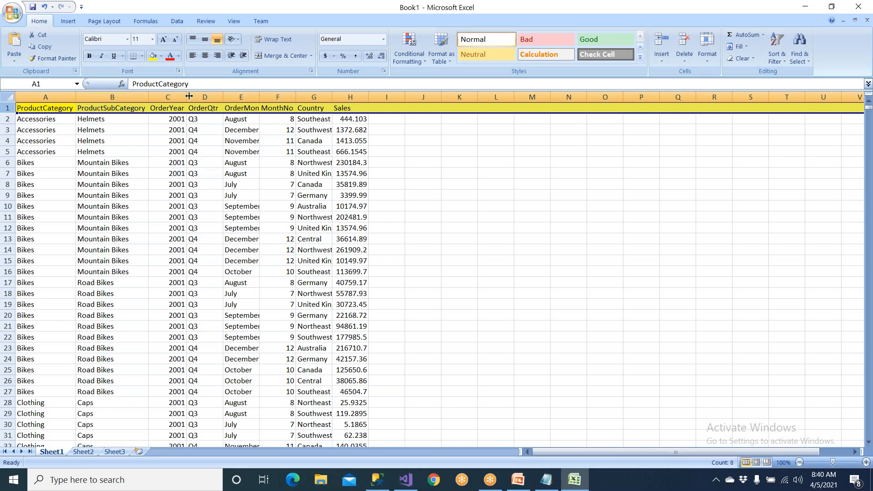
pyautogui.doubleClick(222, 97)
pyautogui.doubleClick(257, 97)
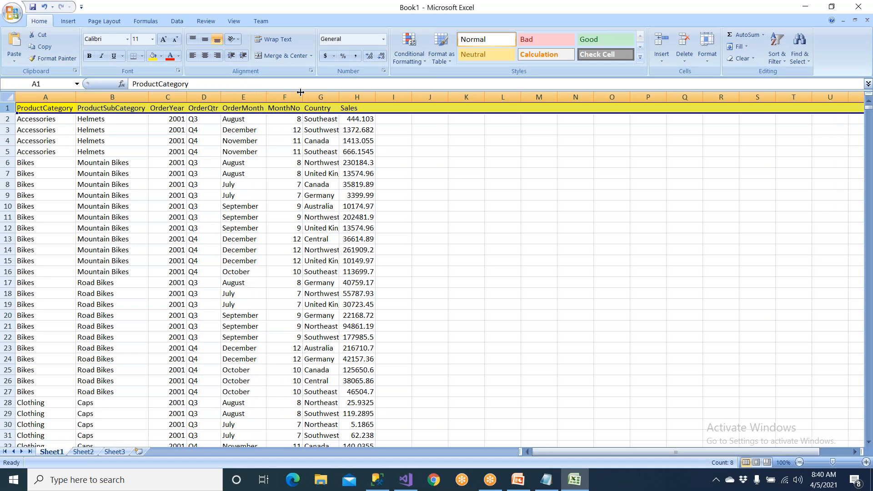
pyautogui.doubleClick(339, 97)
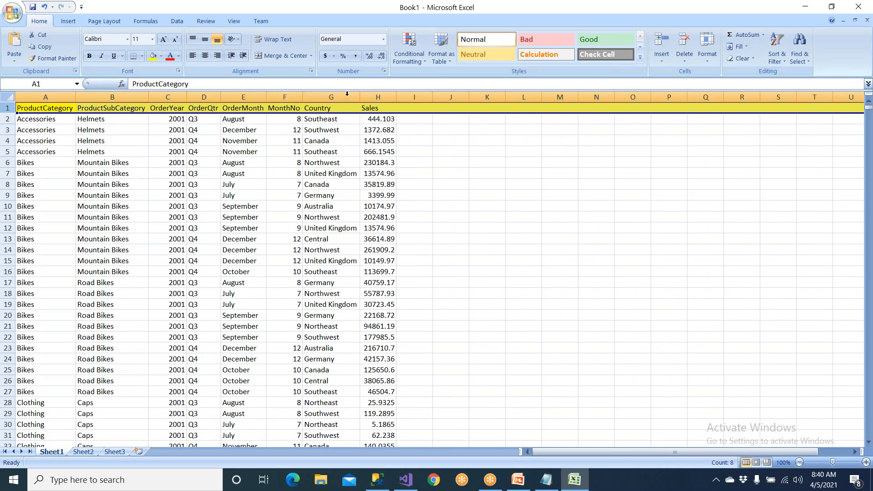
pyautogui.doubleClick(392, 97)
pyautogui.click(443, 195)
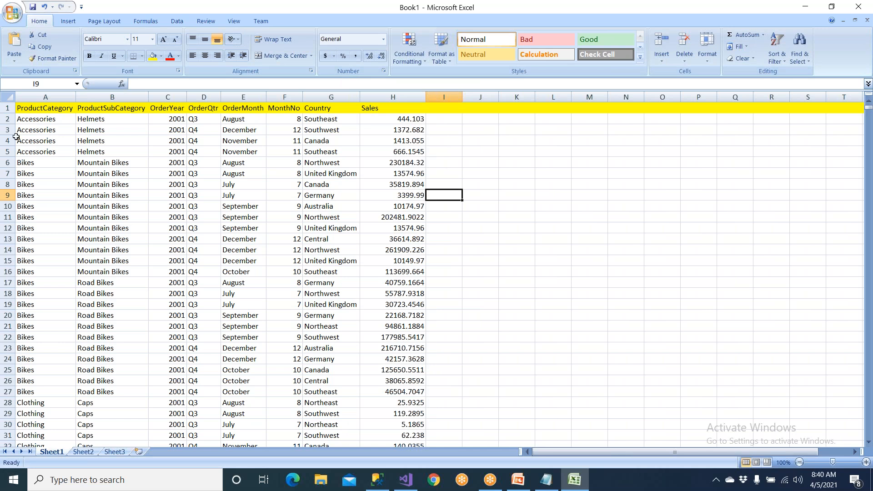
# Step: Turn on filtering for header row 1 of the pasted sales data
pyautogui.click(8, 108)
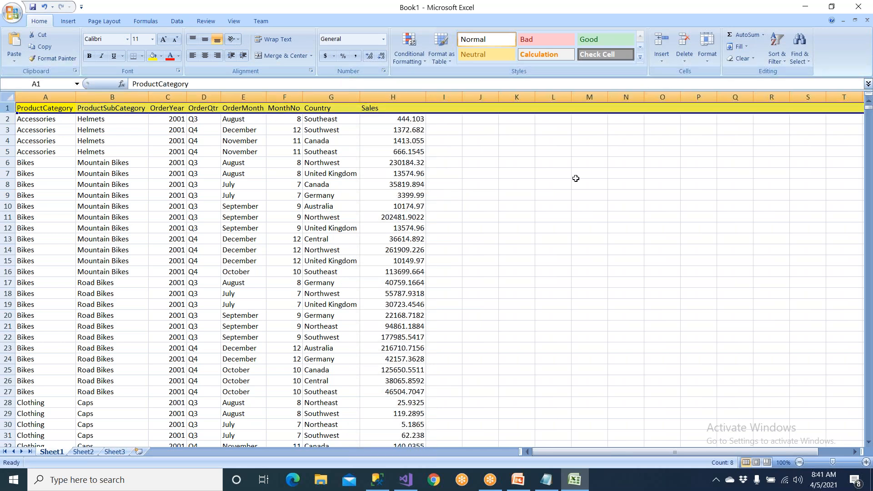
pyautogui.scroll(2, 807, 452)
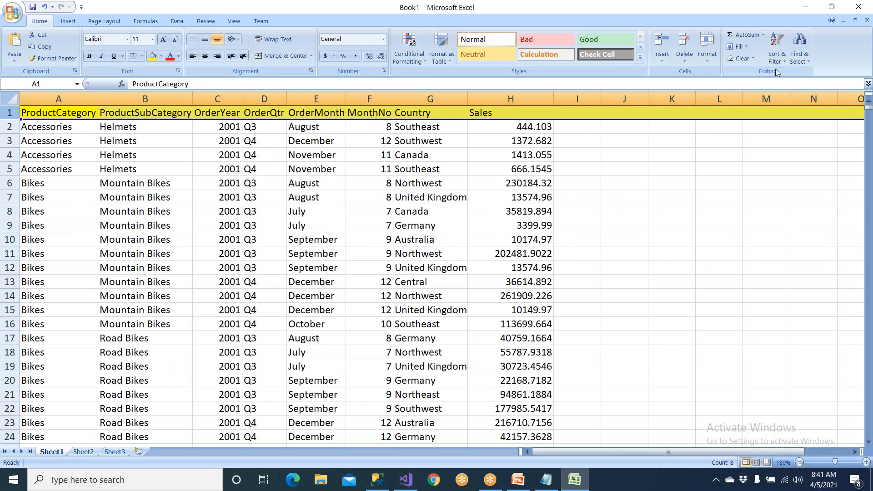
pyautogui.click(776, 58)
pyautogui.click(791, 111)
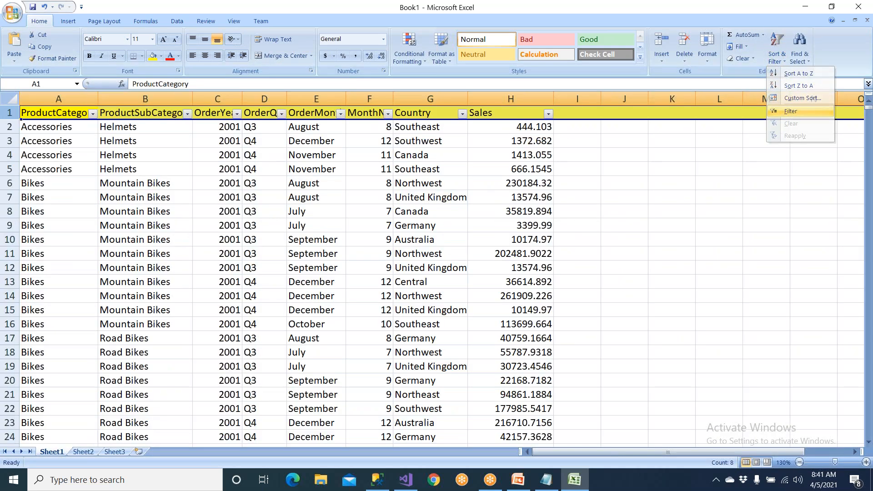
# Step: Filter the Country column to show only Canada
pyautogui.click(462, 113)
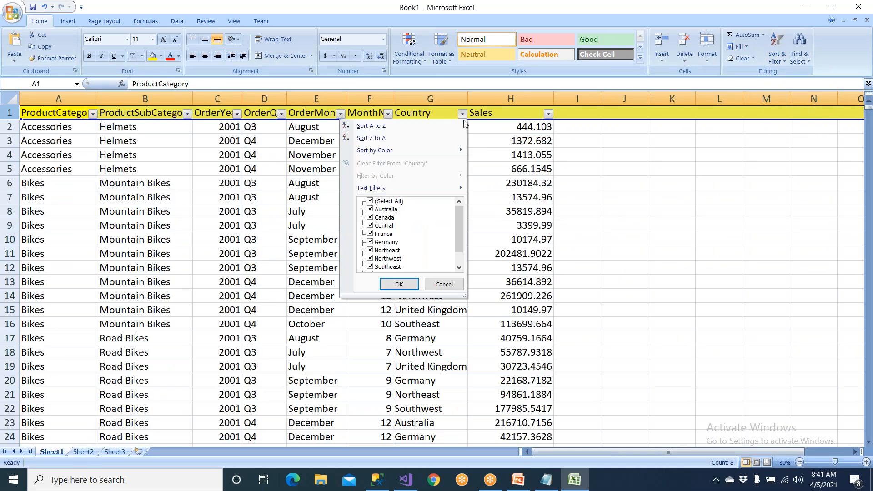
pyautogui.scroll(-1, 461, 251)
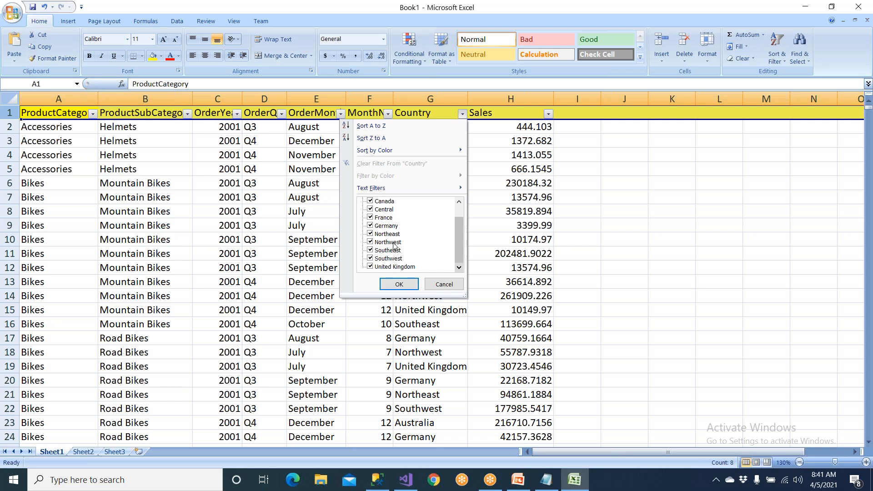
pyautogui.scroll(1, 389, 223)
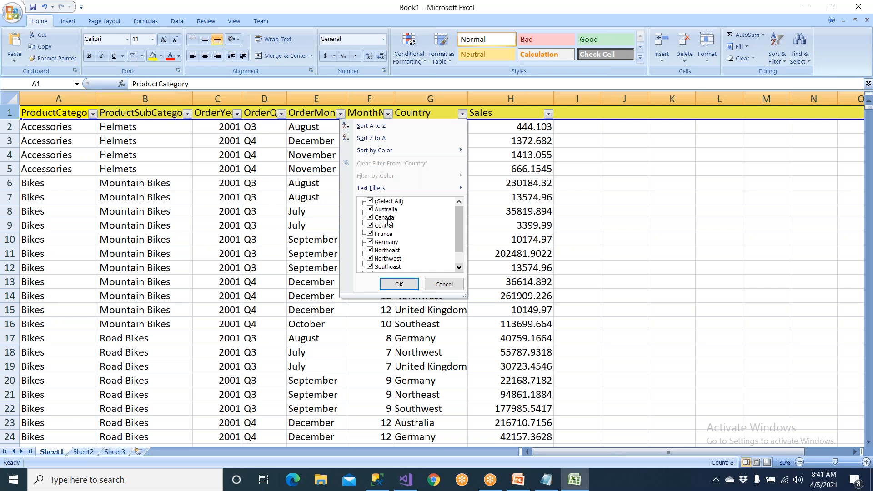
pyautogui.click(370, 201)
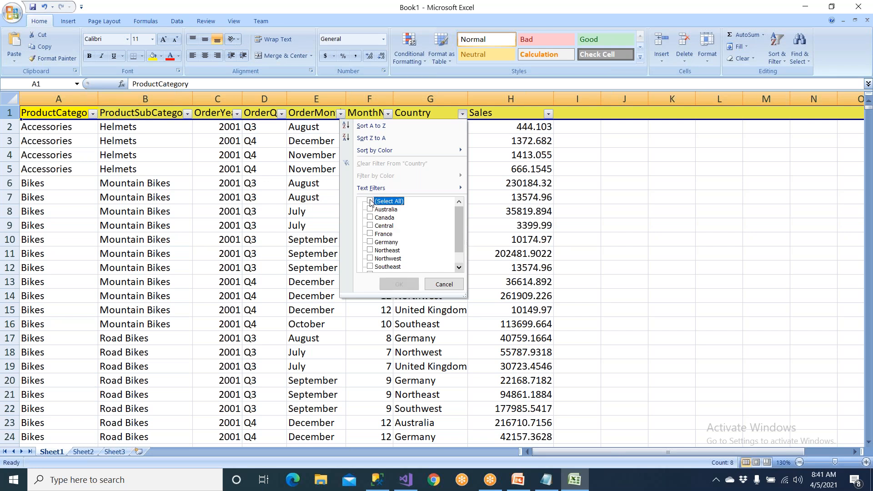
pyautogui.click(370, 217)
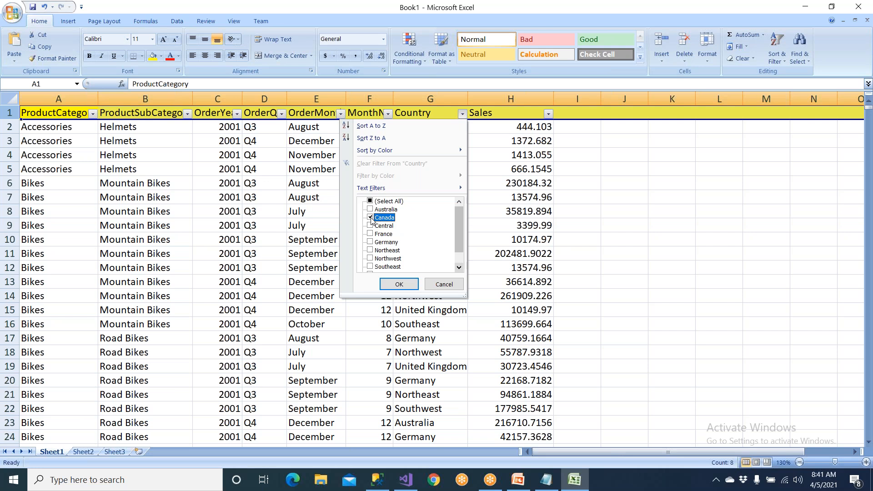
pyautogui.click(399, 285)
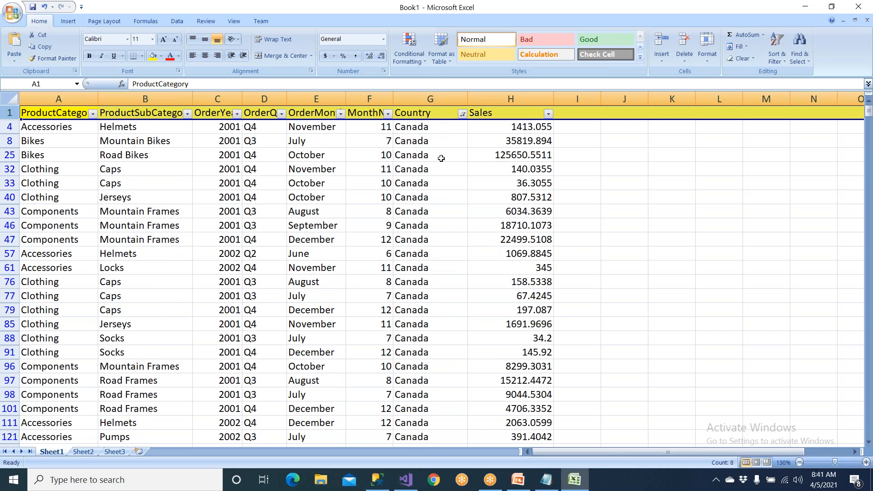
# Step: Examine the Canada rows across product categories, years and months, highlighting the July 2002 Helmets record in row 536
pyautogui.scroll(-13, 441, 158)
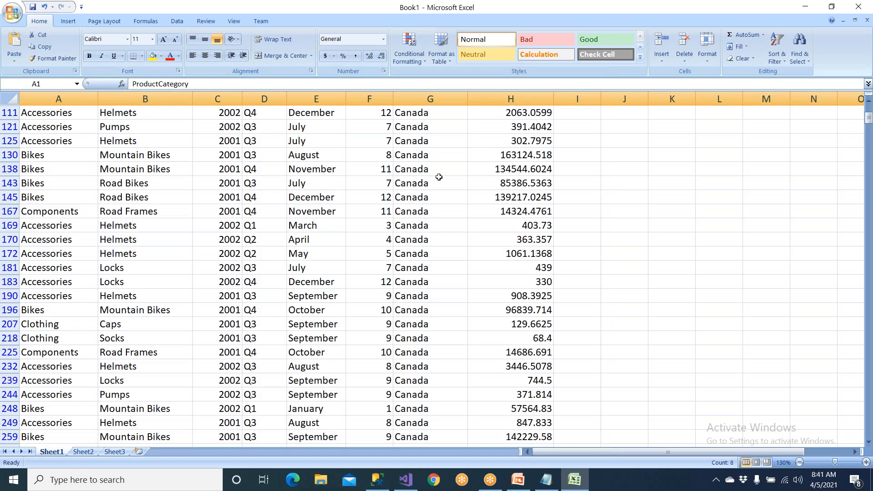
pyautogui.scroll(-7, 437, 185)
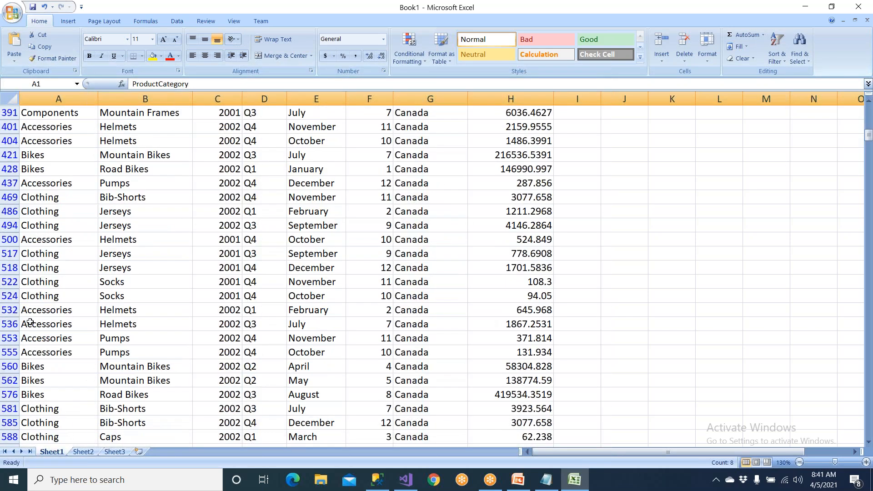
pyautogui.click(30, 323)
pyautogui.moveTo(89, 324); pyautogui.dragTo(523, 326)
pyautogui.scroll(-7, 301, 309)
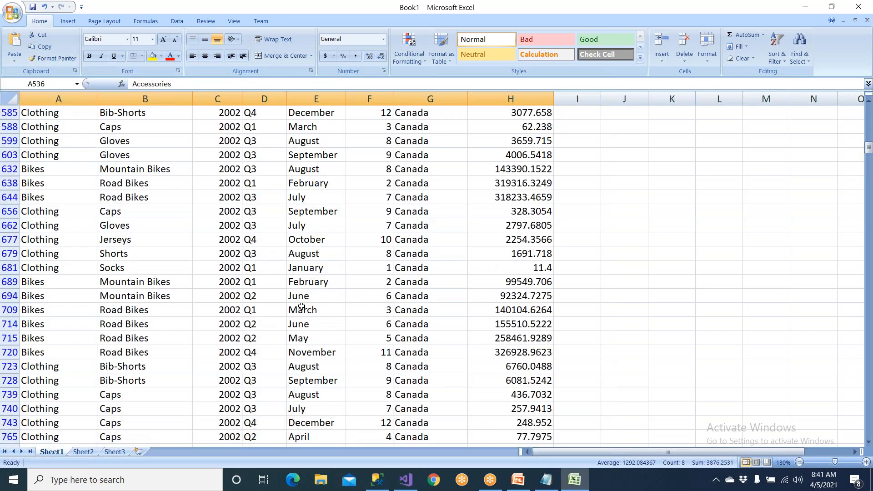
pyautogui.scroll(-8, 301, 307)
pyautogui.scroll(-13, 304, 311)
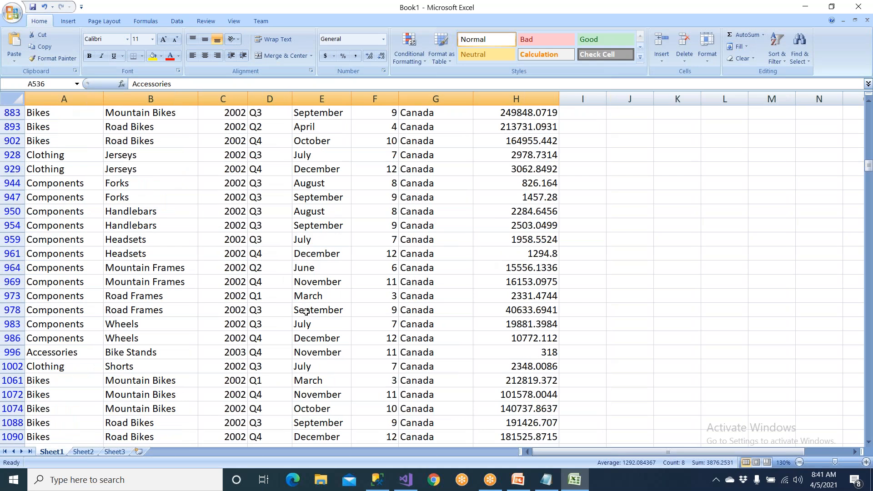
pyautogui.scroll(-6, 303, 334)
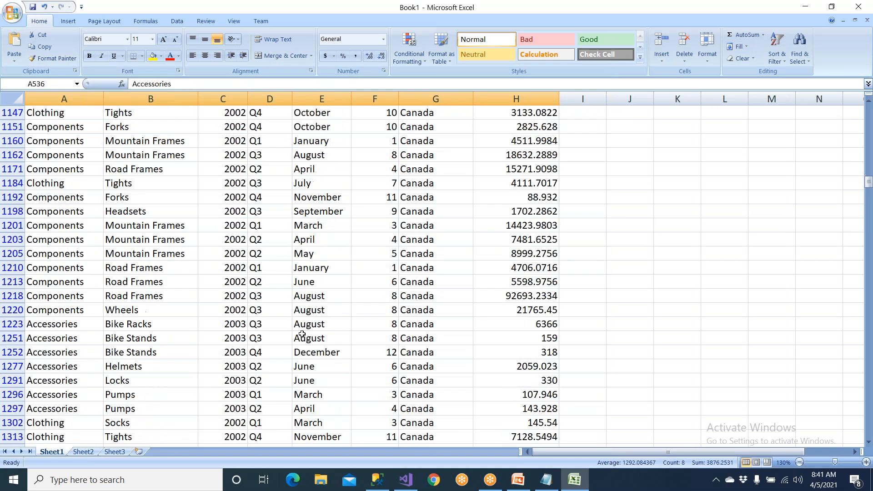
pyautogui.scroll(2, 306, 340)
pyautogui.scroll(9, 308, 339)
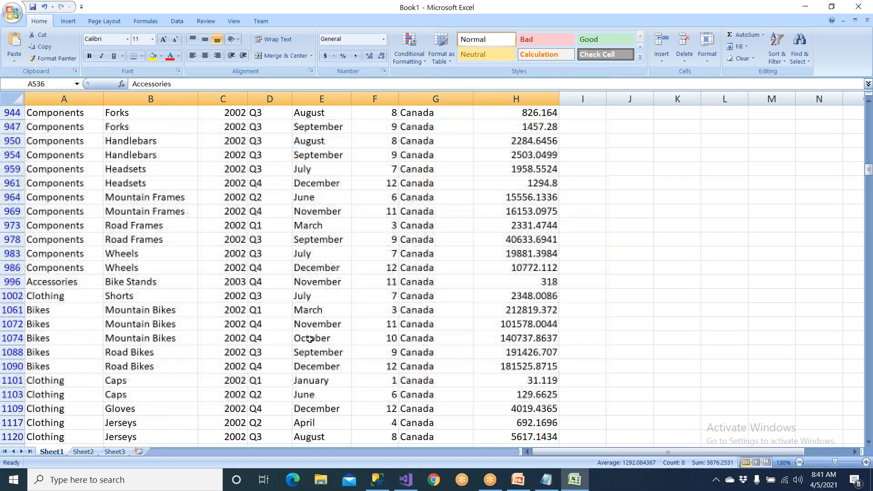
pyautogui.scroll(20, 310, 339)
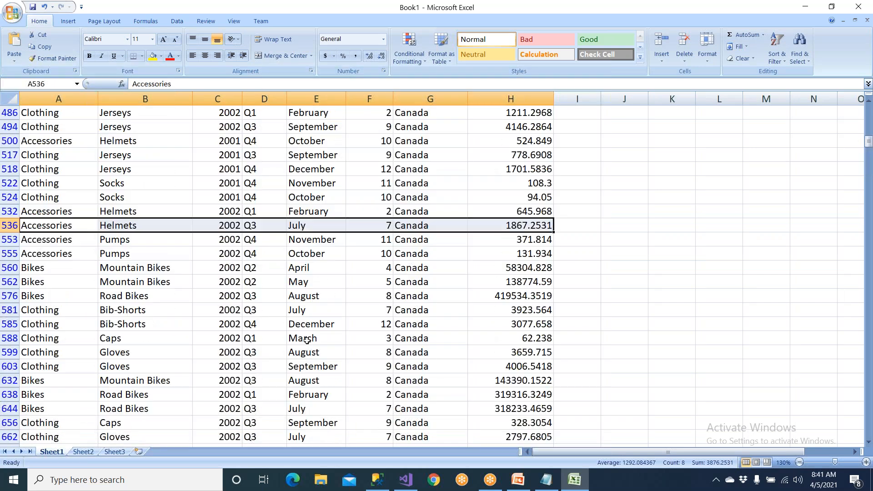
pyautogui.scroll(15, 308, 340)
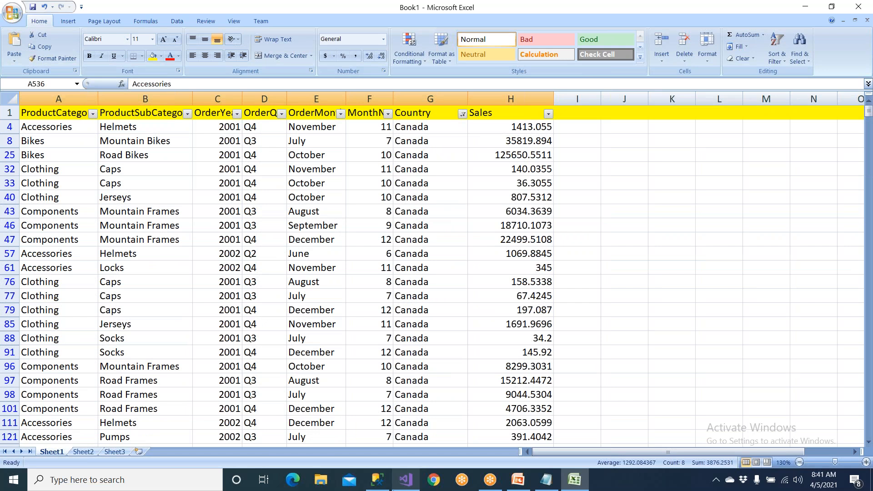
# Step: Switch to SQL Server Management Studio, highlight the query's OrderQtr to Sales columns, and copy the entire result grid with headers again
pyautogui.click(377, 479)
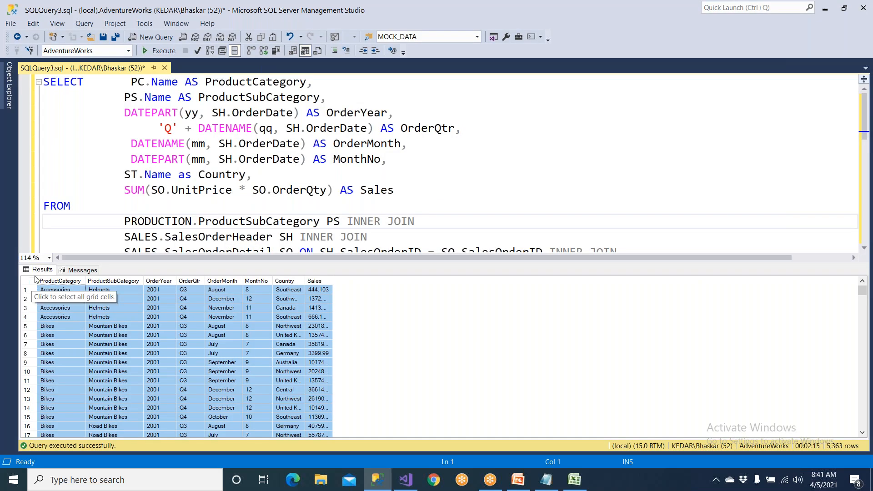
pyautogui.click(147, 194)
pyautogui.moveTo(122, 131); pyautogui.dragTo(210, 214)
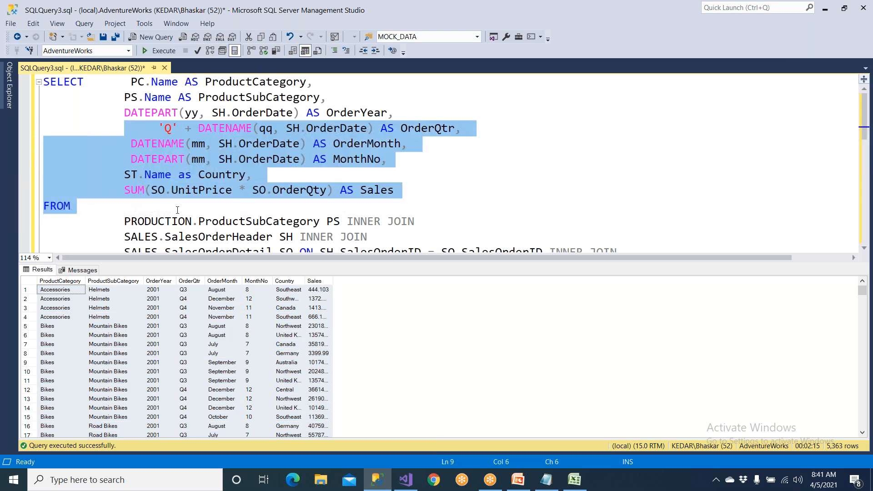
pyautogui.click(31, 281)
pyautogui.rightClick(32, 282)
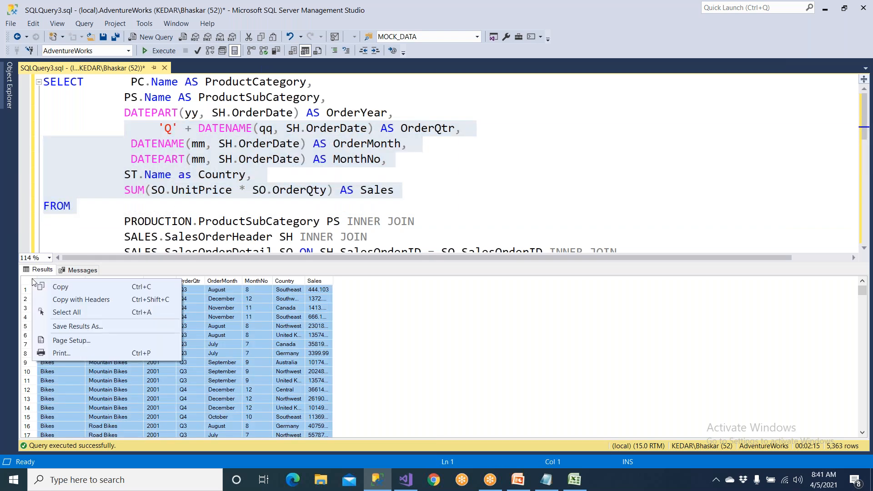
pyautogui.click(54, 299)
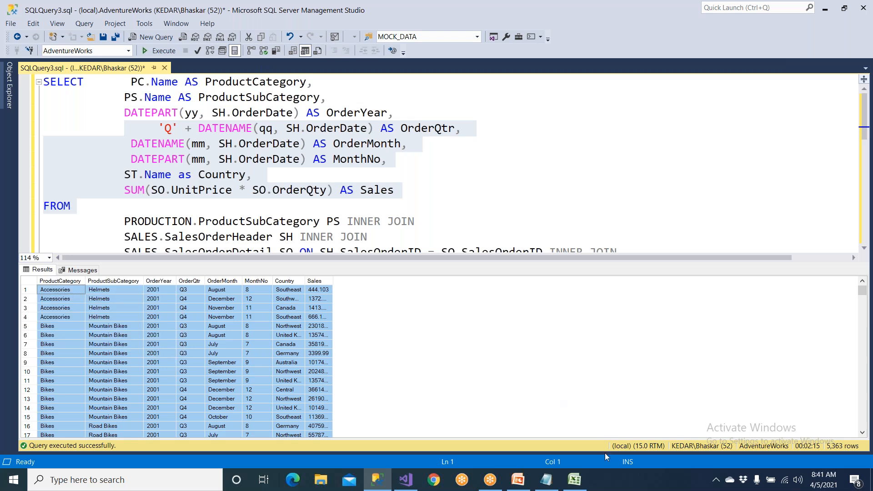
# Step: Switch back to the Excel workbook and filter the MonthNo column of the Canada rows to show only 1
pyautogui.click(575, 482)
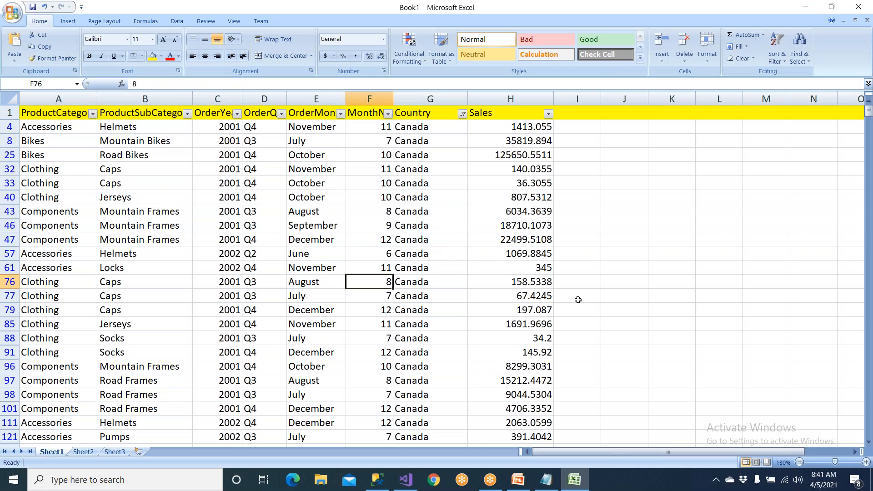
pyautogui.moveTo(127, 142); pyautogui.dragTo(623, 408)
pyautogui.click(624, 366)
pyautogui.moveTo(411, 191); pyautogui.dragTo(409, 298)
pyautogui.moveTo(368, 134); pyautogui.dragTo(366, 363)
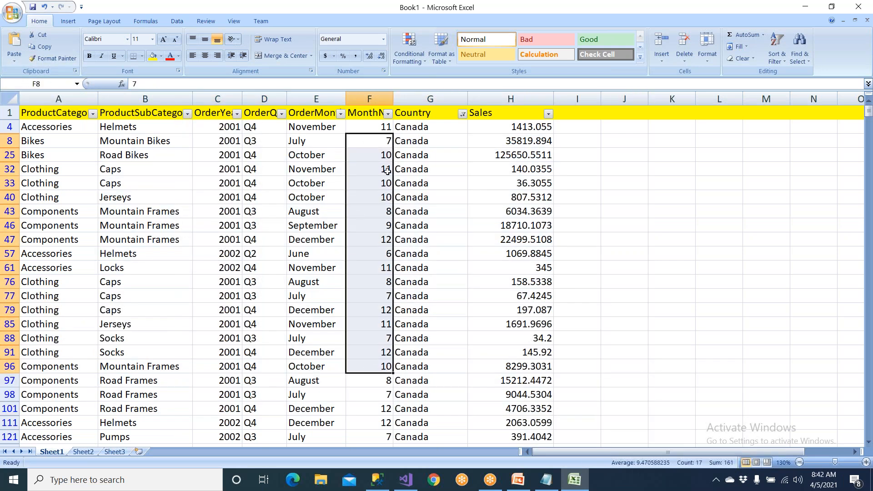
pyautogui.click(388, 114)
pyautogui.click(323, 202)
pyautogui.click(300, 209)
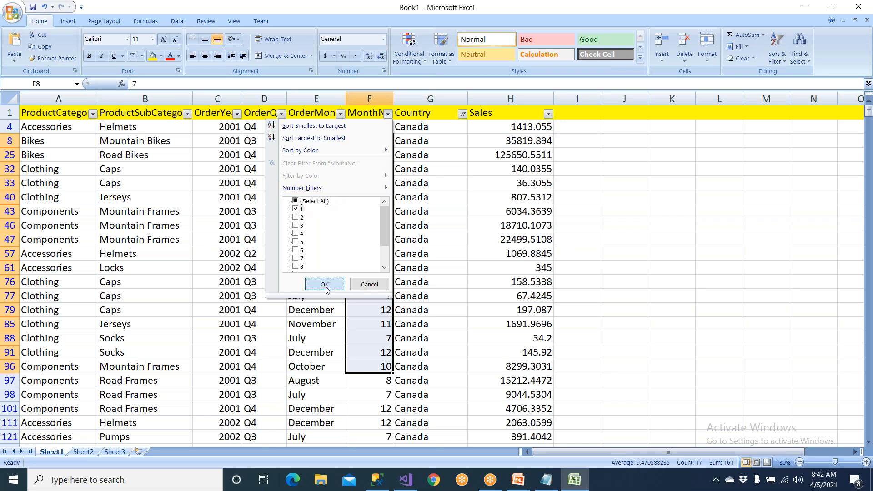
pyautogui.click(325, 284)
# Step: Filter the ProductSubCategory column of the January Canada rows to show only Helmets and highlight the remaining records
pyautogui.moveTo(375, 127); pyautogui.dragTo(376, 300)
pyautogui.moveTo(444, 144); pyautogui.dragTo(437, 335)
pyautogui.scroll(-3, 437, 337)
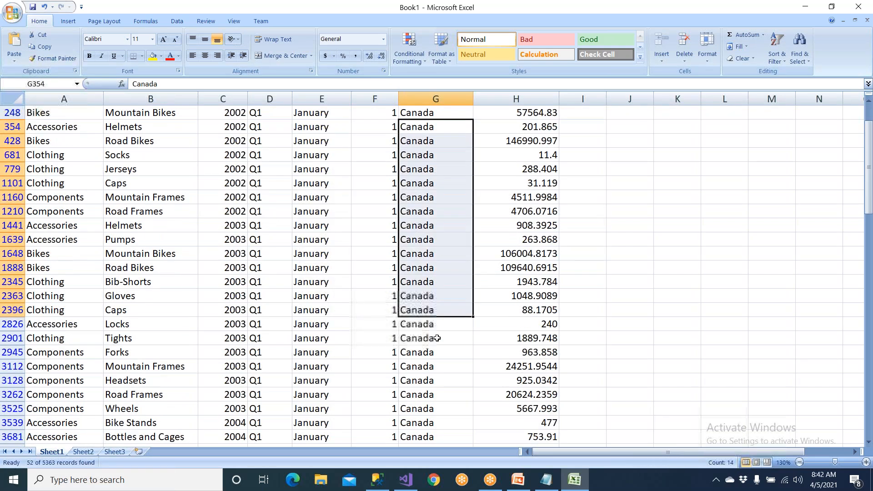
pyautogui.scroll(3, 434, 346)
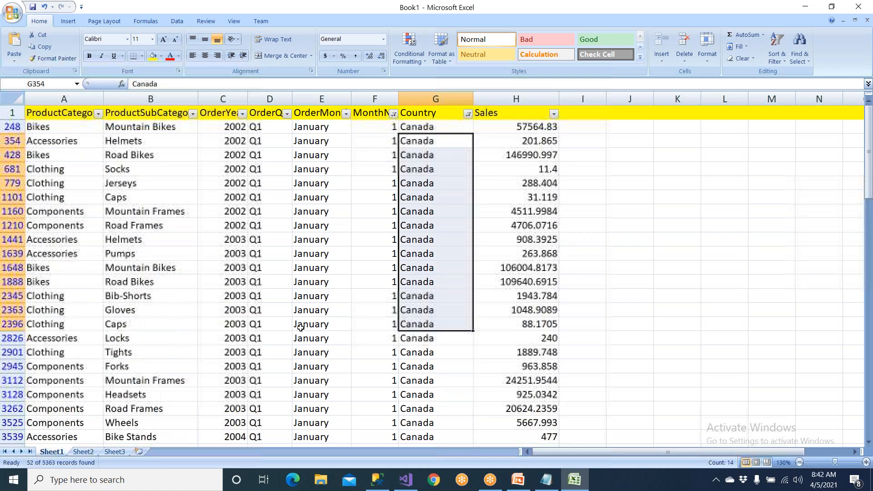
pyautogui.click(194, 115)
pyautogui.click(93, 201)
pyautogui.scroll(-1, 106, 245)
pyautogui.scroll(-3, 106, 245)
pyautogui.click(106, 242)
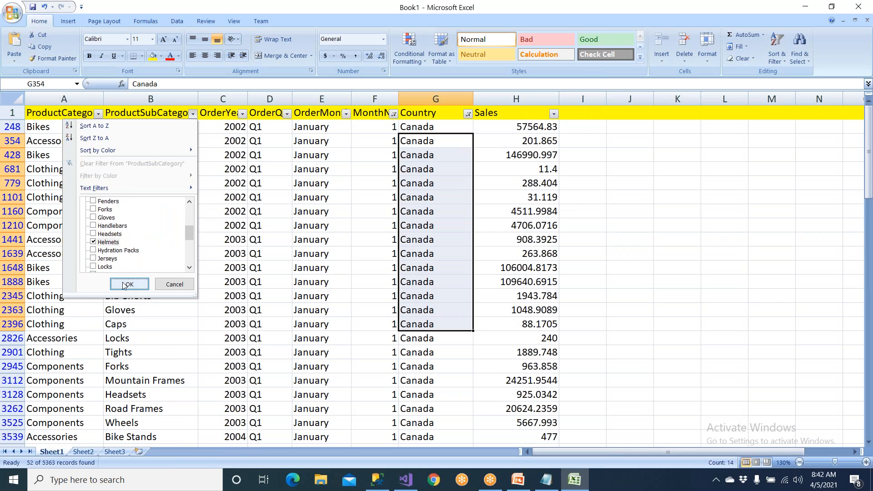
pyautogui.click(127, 284)
pyautogui.moveTo(155, 130); pyautogui.dragTo(585, 171)
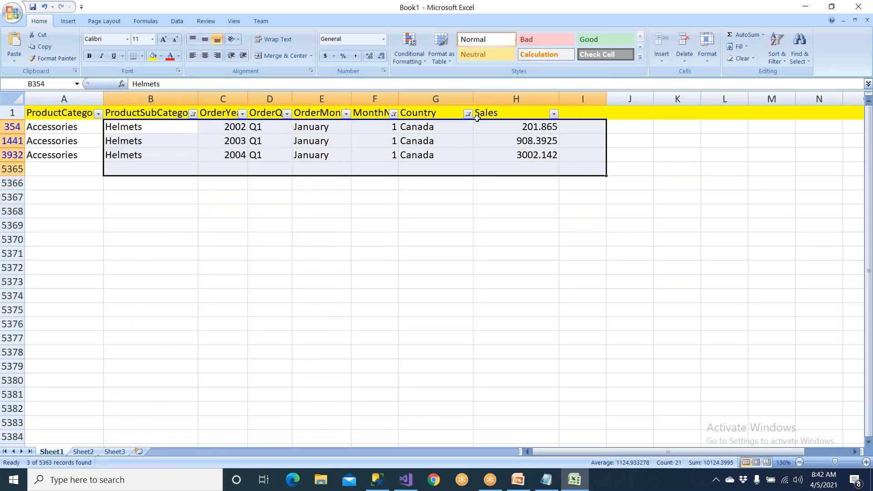
# Step: Insert a 3-D clustered column chart of the Sales values in the three filtered January Helmets rows for Canada
pyautogui.click(469, 200)
pyautogui.moveTo(504, 127); pyautogui.dragTo(503, 159)
pyautogui.click(69, 21)
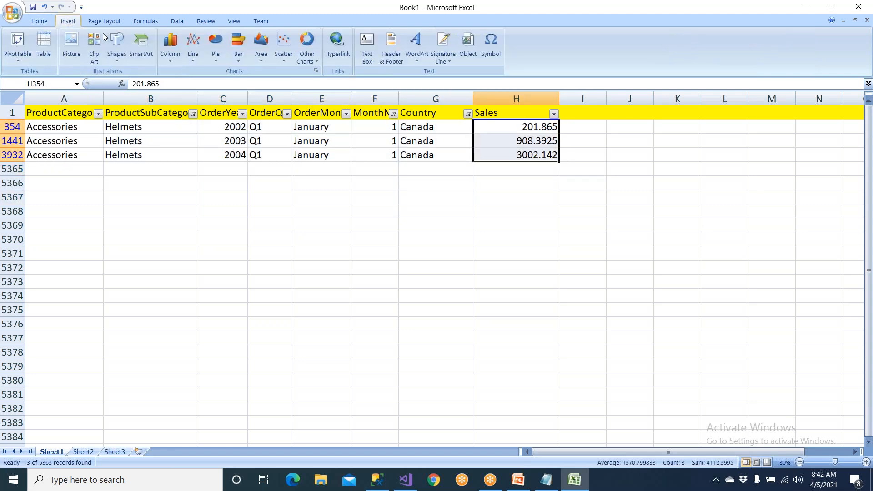
pyautogui.click(173, 50)
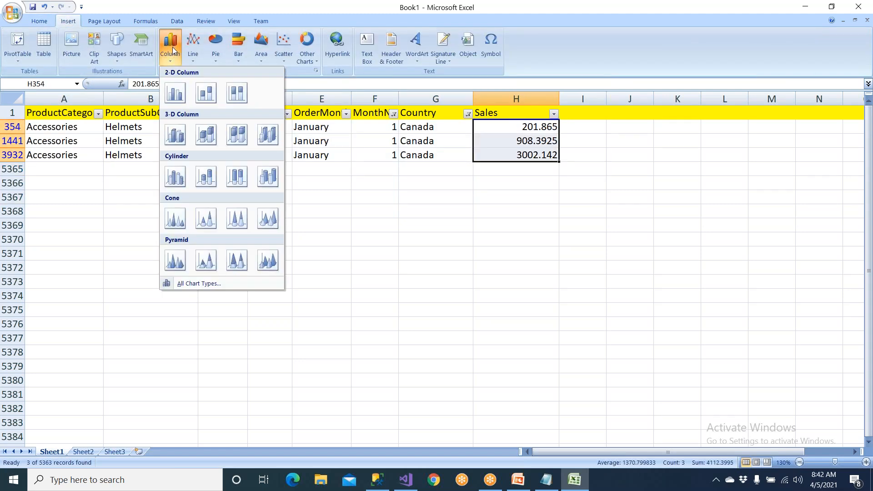
pyautogui.click(176, 134)
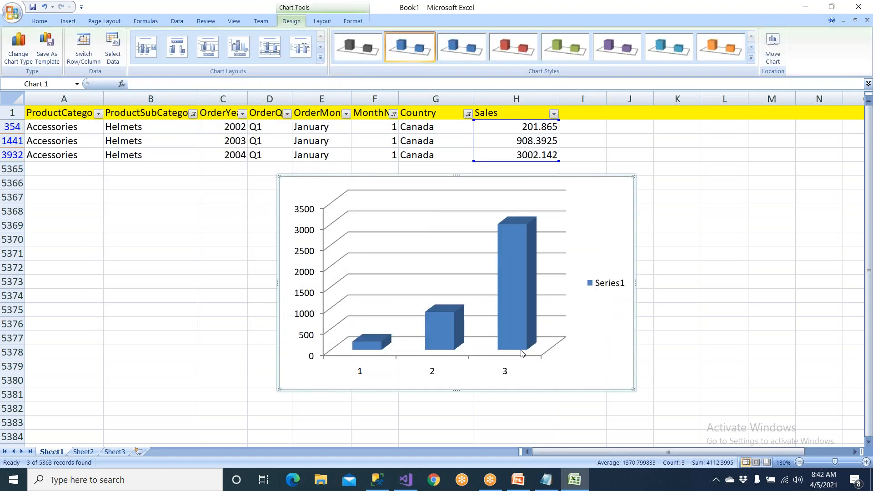
# Step: Examine the 2004 Helmets record's subcategory, year, quarter, month and Sales against the column chart, highlighting the row from OrderYear to Sales
pyautogui.click(524, 154)
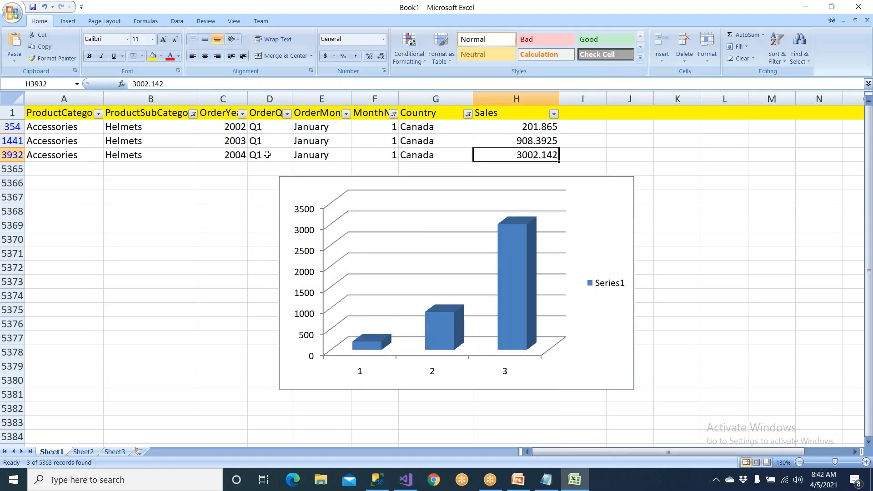
pyautogui.click(233, 154)
pyautogui.click(264, 156)
pyautogui.click(162, 156)
pyautogui.click(337, 155)
pyautogui.click(384, 155)
pyautogui.moveTo(371, 132); pyautogui.dragTo(372, 145)
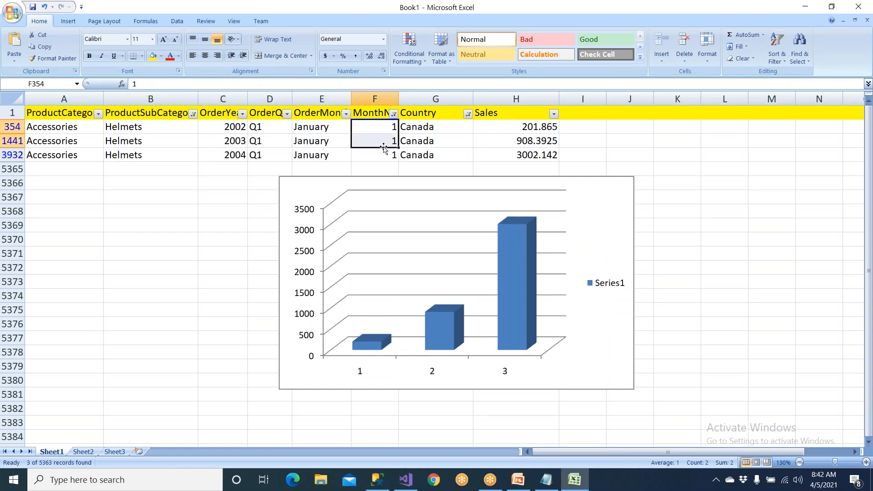
pyautogui.moveTo(238, 155); pyautogui.dragTo(553, 155)
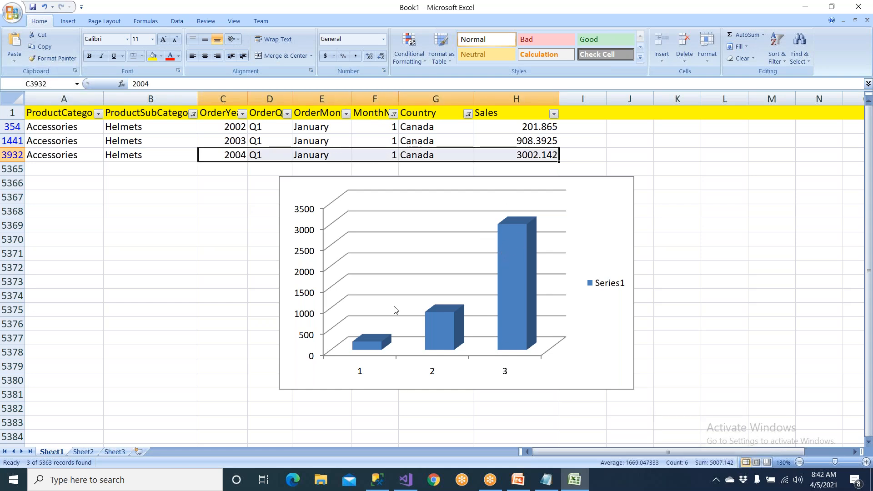
# Step: Compare the Helmets records across 2002, 2003 and 2004 by subcategory, year and quarter
pyautogui.moveTo(227, 136); pyautogui.dragTo(268, 142)
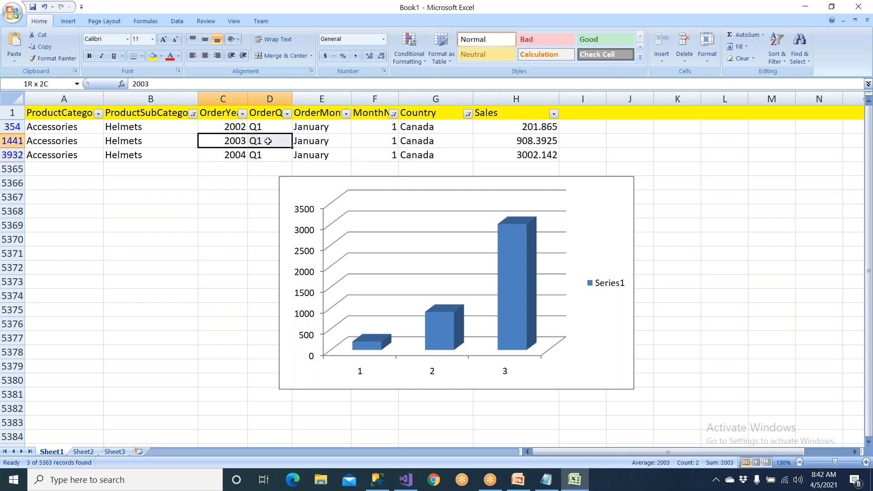
pyautogui.moveTo(160, 138); pyautogui.dragTo(275, 141)
pyautogui.click(265, 155)
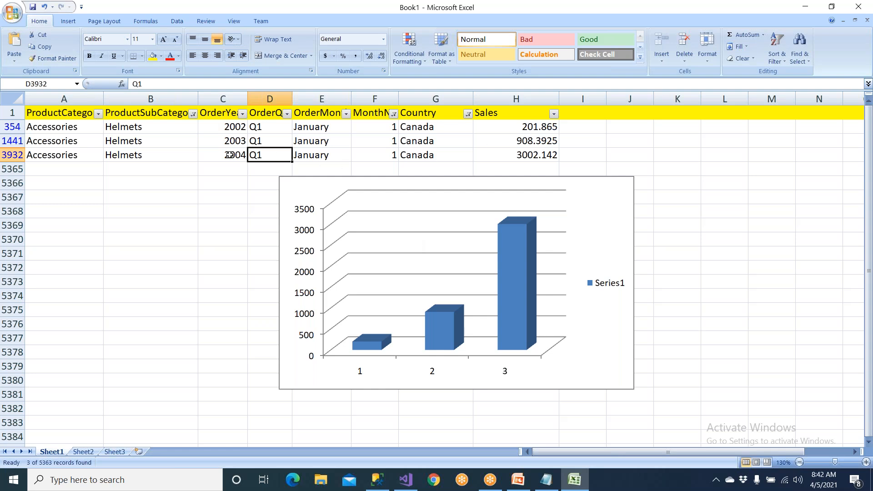
pyautogui.click(189, 154)
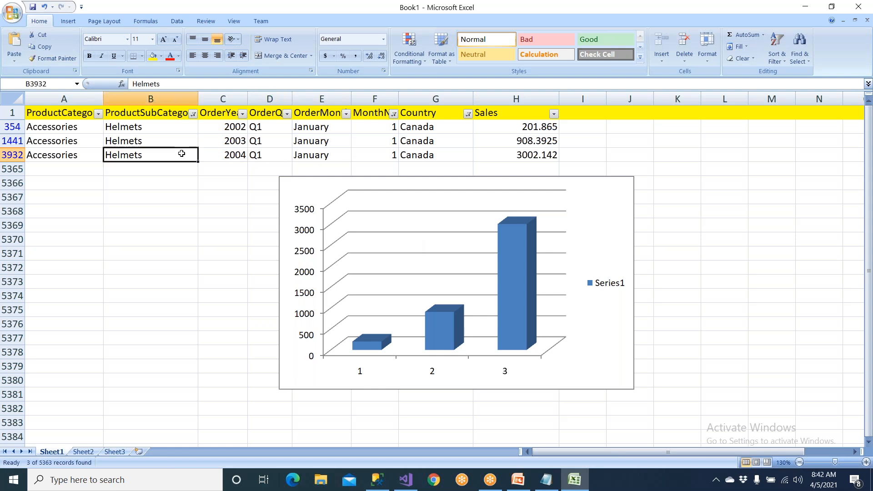
pyautogui.click(216, 158)
pyautogui.click(258, 158)
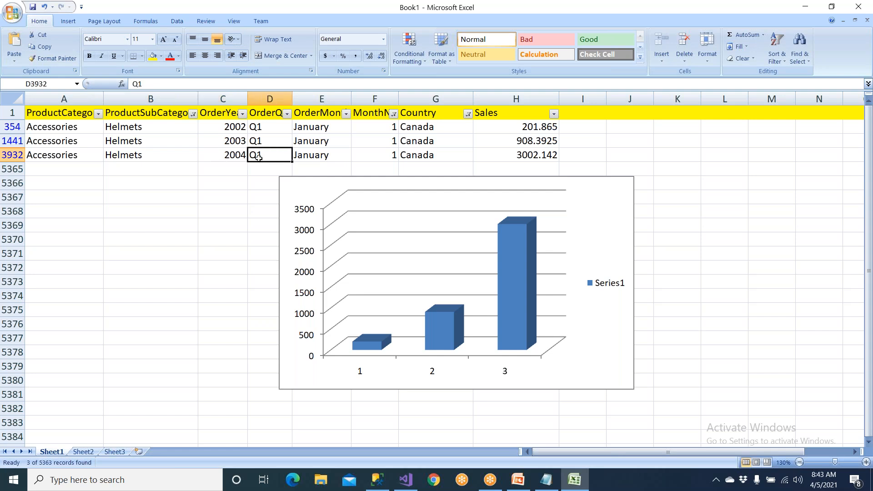
pyautogui.click(265, 129)
pyautogui.click(265, 140)
pyautogui.click(265, 128)
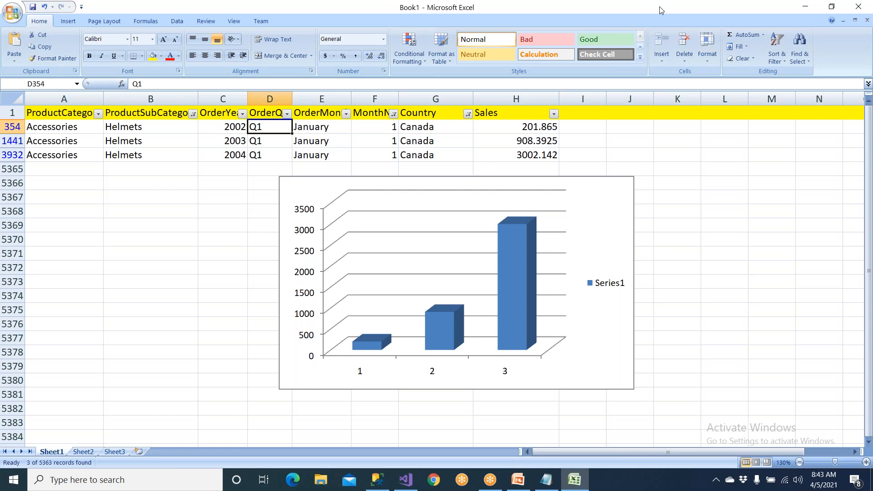
# Step: Close the Excel workbook without saving its changes and hide the query results in SQL Server Management Studio
pyautogui.click(862, 9)
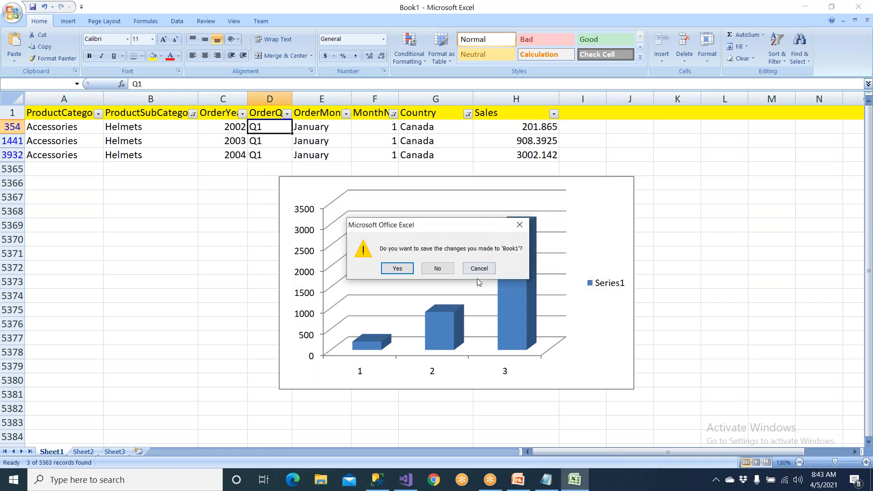
pyautogui.click(438, 268)
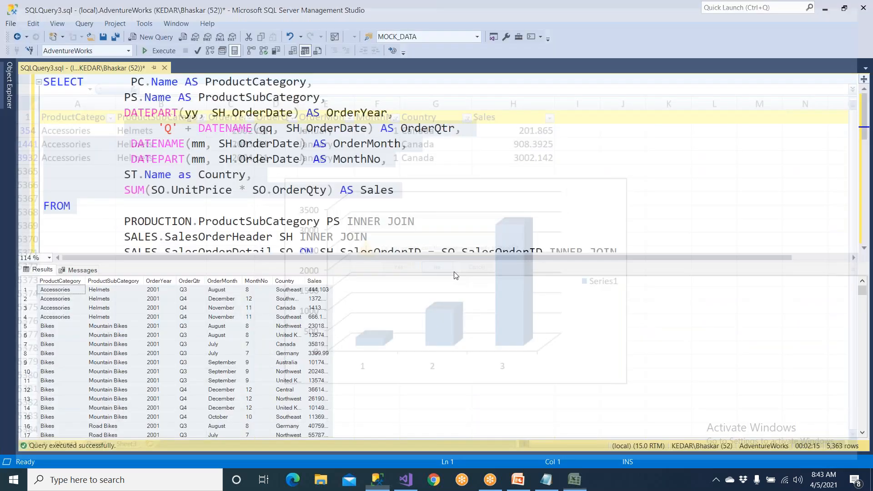
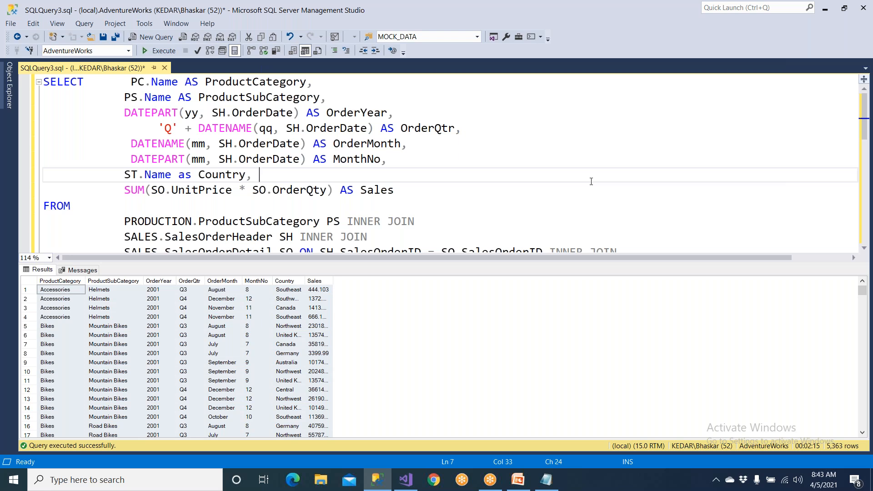
pyautogui.hotkey('ctrl', 'r')
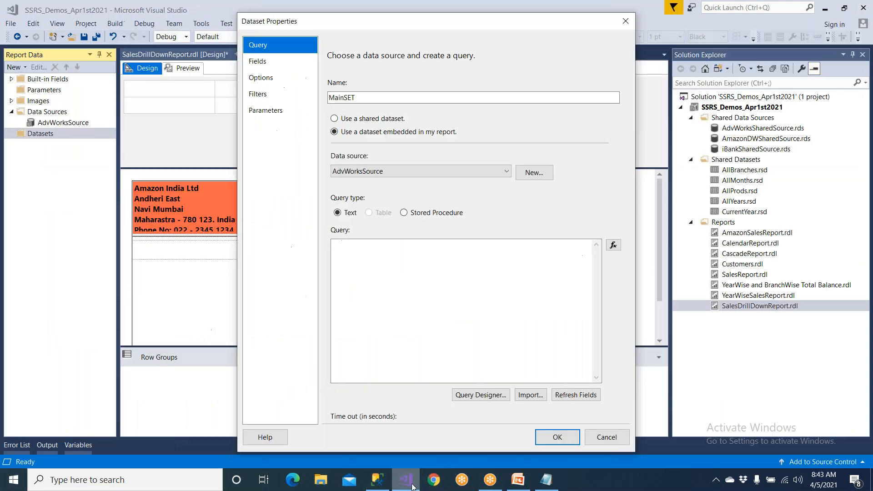
# Step: Copy the entire sales query from SQL Server Management Studio and paste it as the MainSET dataset's query in Visual Studio
pyautogui.click(406, 480)
pyautogui.click(518, 480)
pyautogui.click(377, 480)
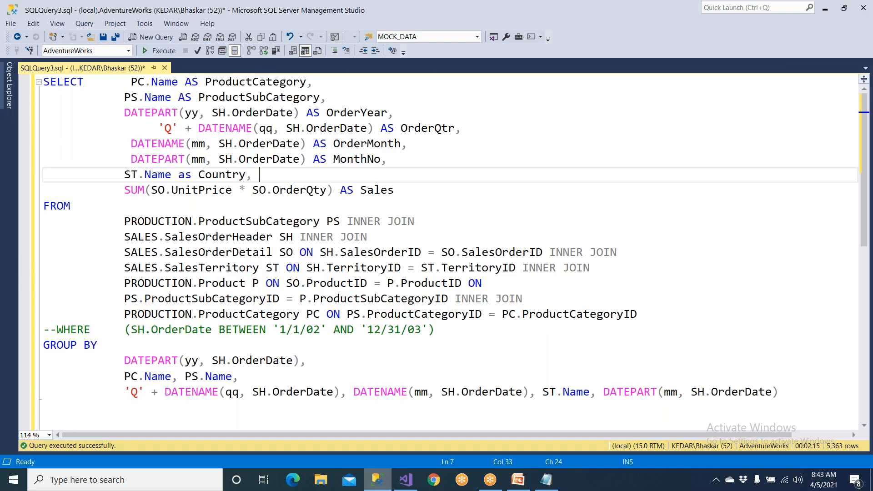
pyautogui.moveTo(46, 83); pyautogui.dragTo(782, 403)
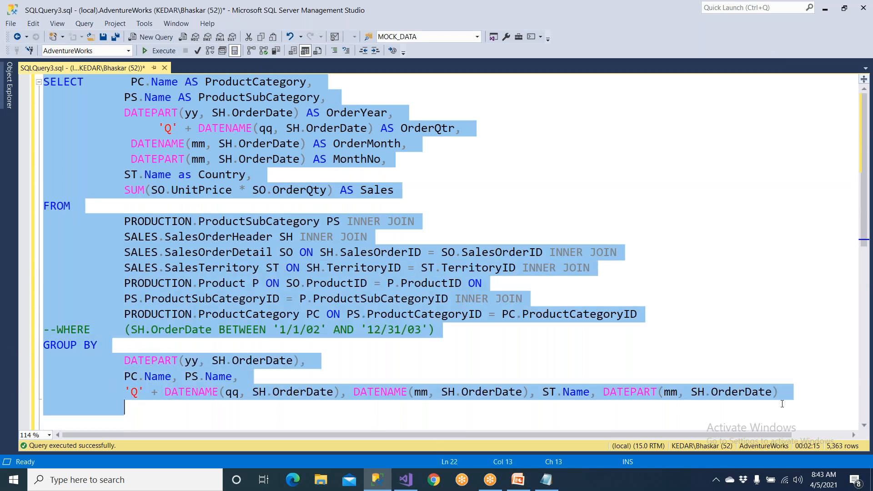
pyautogui.rightClick(348, 264)
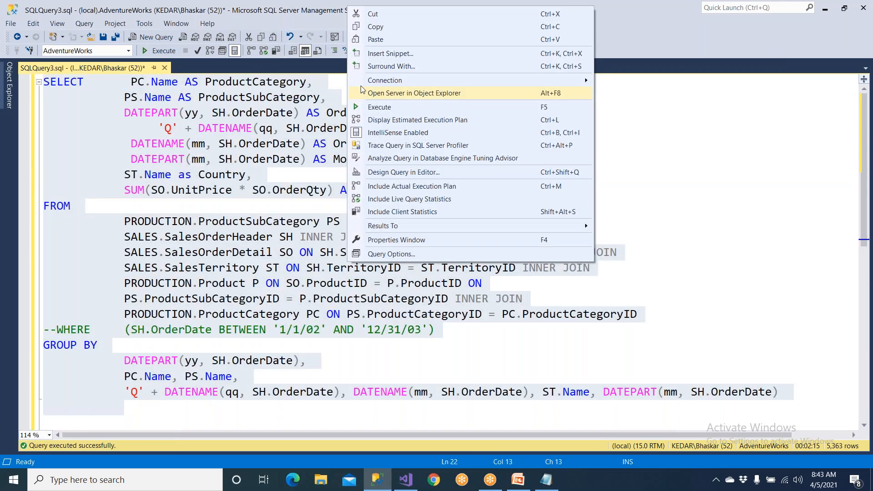
pyautogui.click(370, 29)
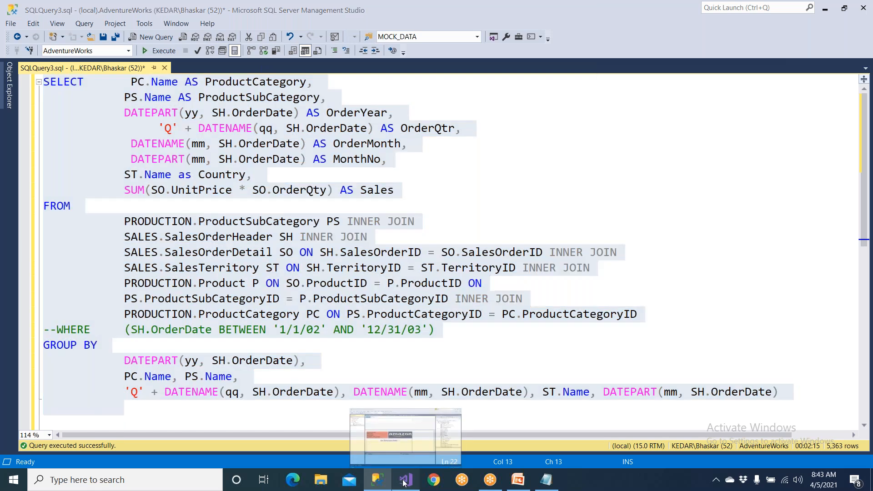
pyautogui.click(403, 481)
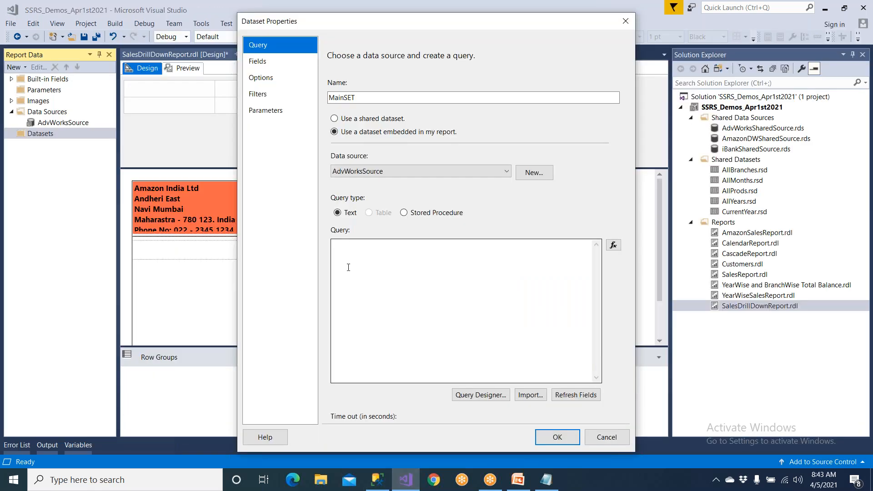
pyautogui.rightClick(349, 267)
pyautogui.click(372, 309)
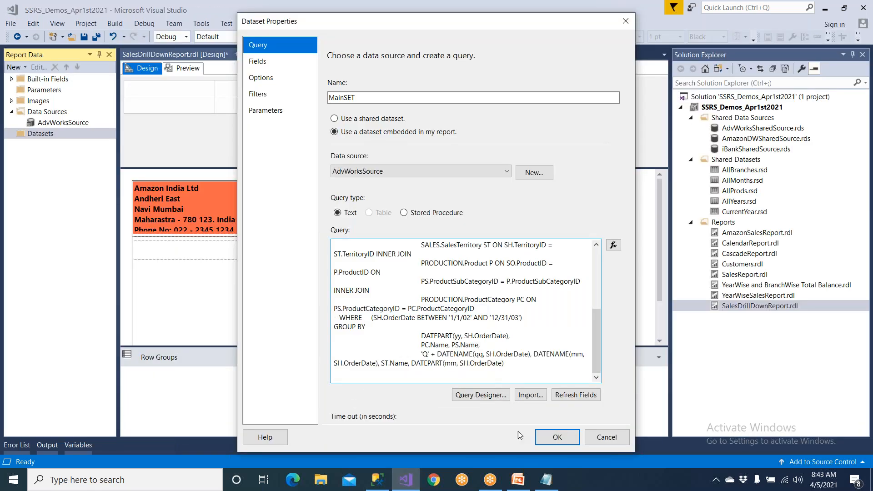
# Step: Switch to SQL Server Management Studio, run the full sales query again and check its result grid
pyautogui.click(414, 482)
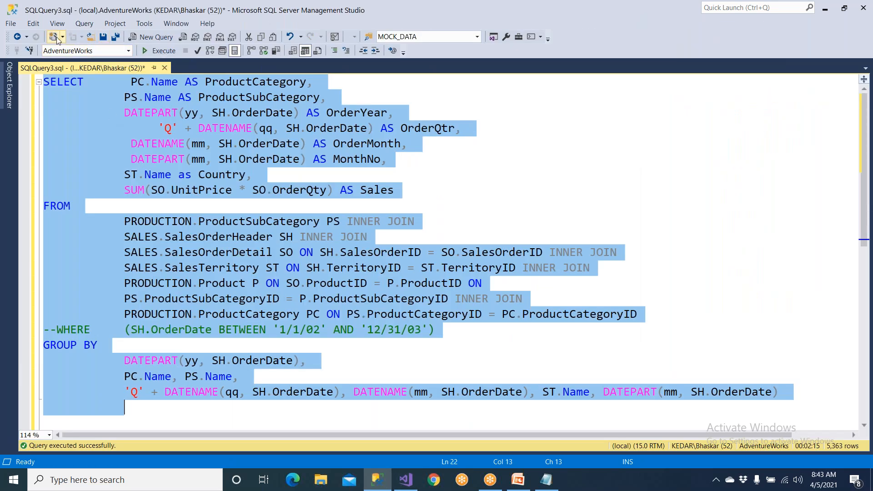
pyautogui.click(98, 128)
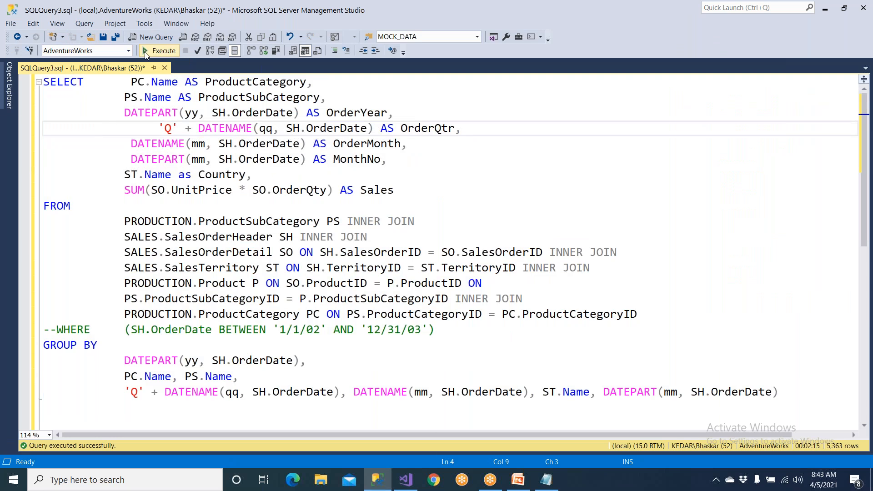
pyautogui.click(157, 50)
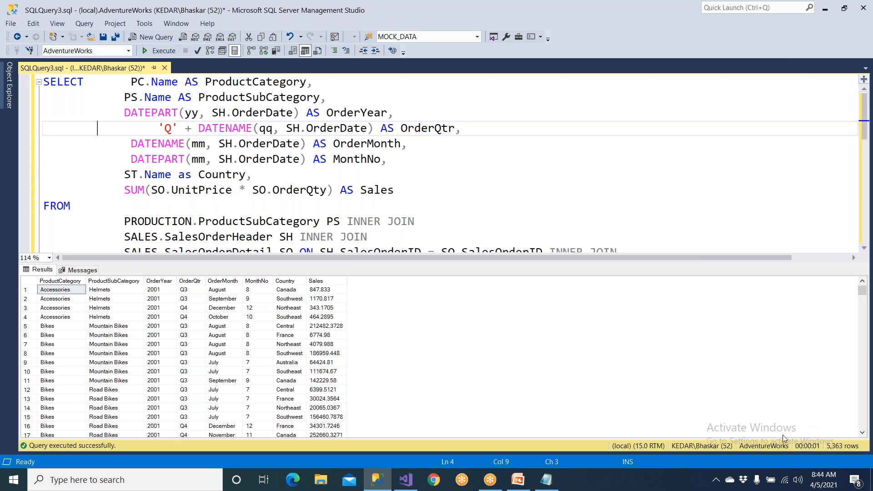
pyautogui.click(243, 372)
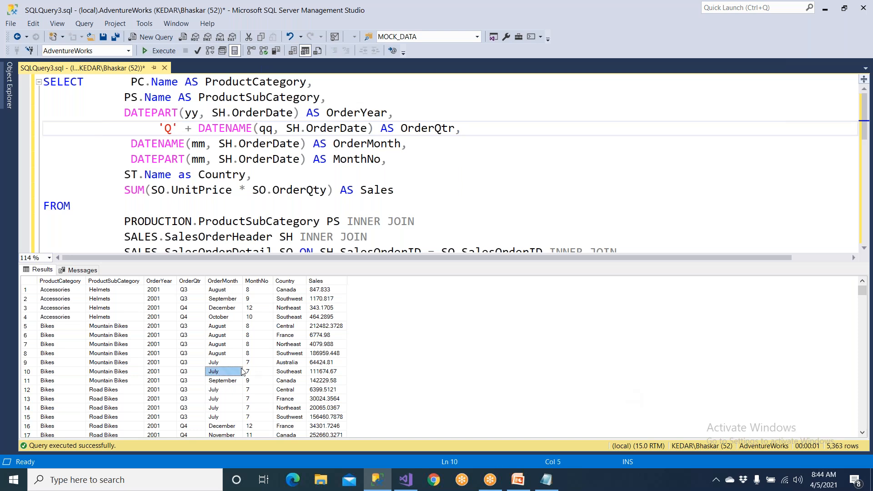
# Step: Switch back to Visual Studio, collapse the MainSET fields and place a matrix below the Adv Works Sales Report title
pyautogui.click(406, 480)
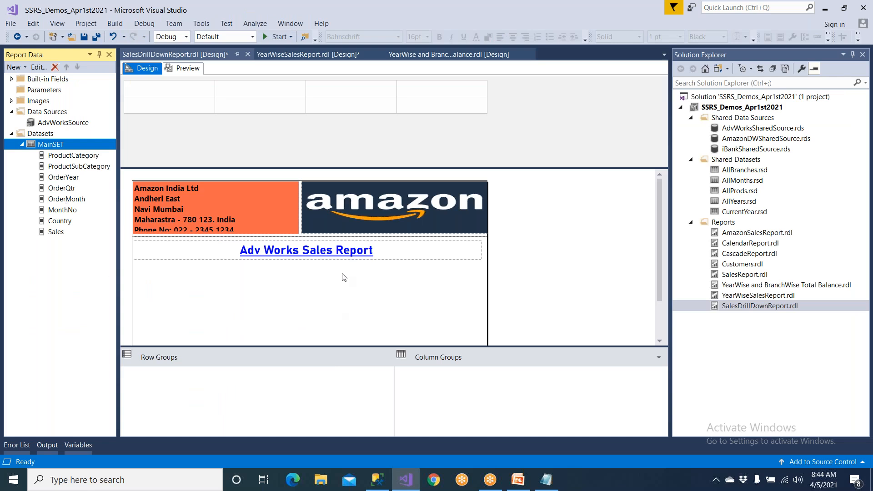
pyautogui.click(21, 145)
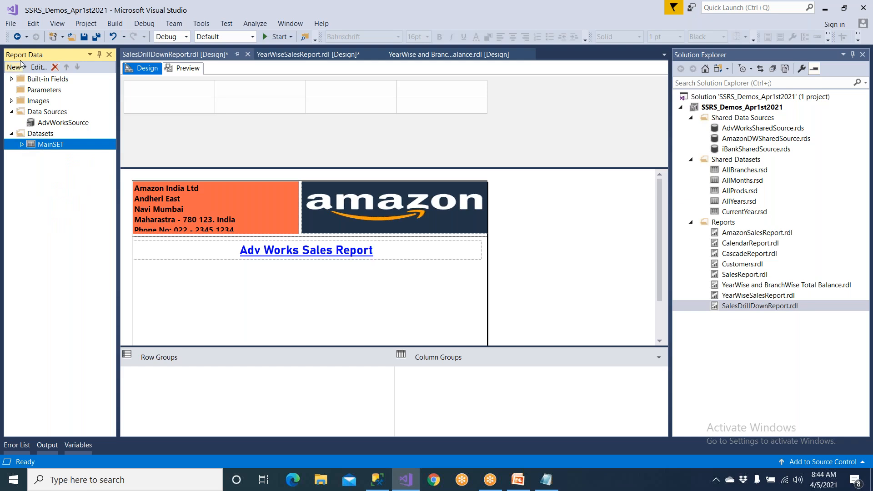
pyautogui.click(59, 24)
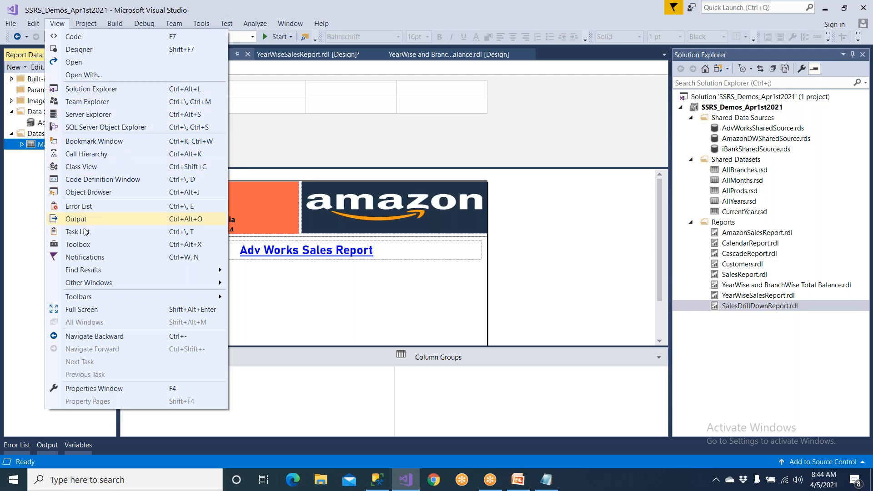
pyautogui.click(84, 244)
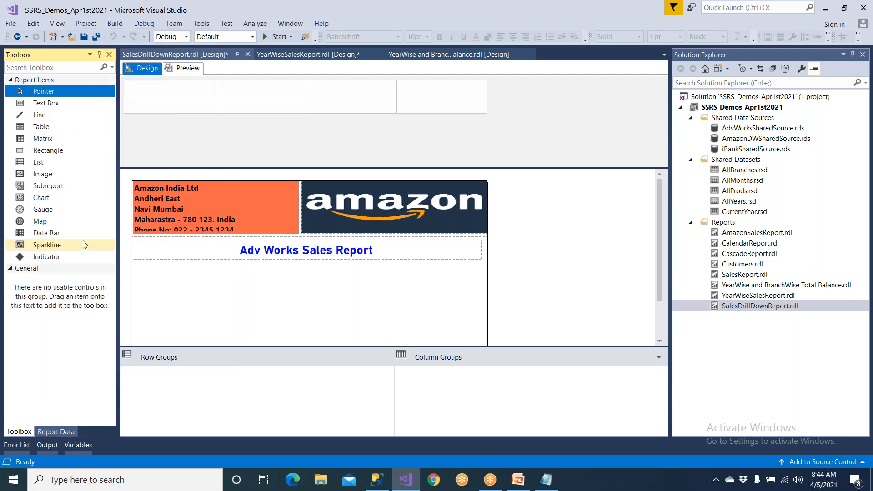
pyautogui.click(44, 144)
pyautogui.moveTo(44, 144); pyautogui.dragTo(158, 278)
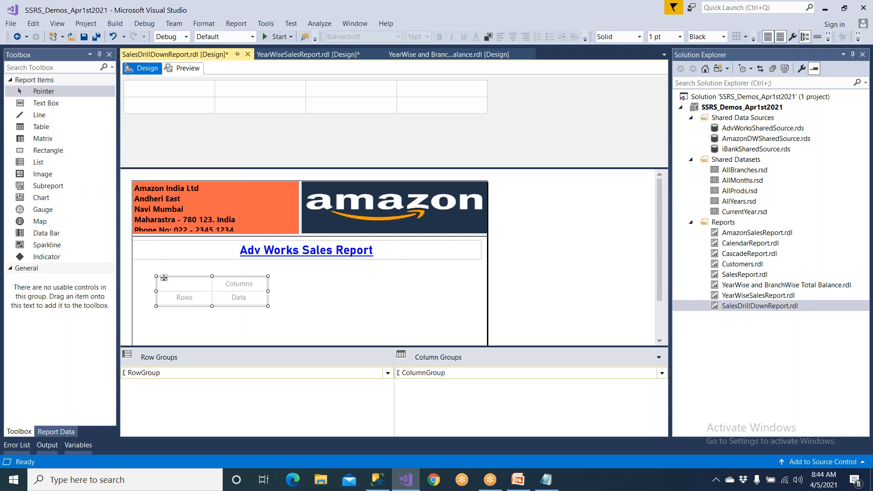
pyautogui.click(176, 300)
pyautogui.click(251, 289)
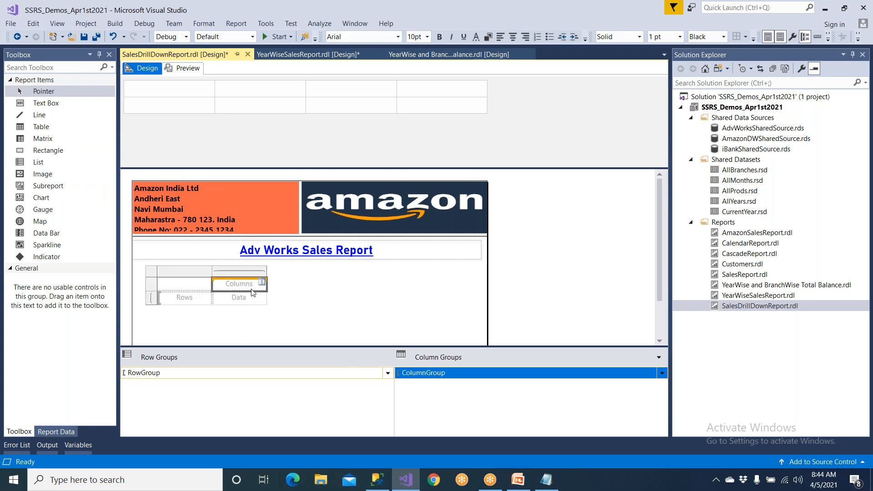
# Step: Open Paint and draw a large, roughly square rectangle outline near the middle of the blank canvas
pyautogui.press('super')
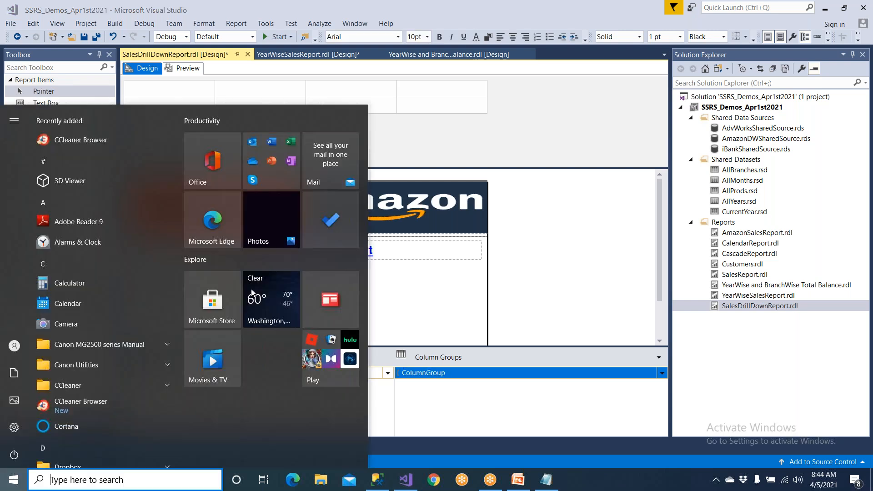
pyautogui.write('pait')
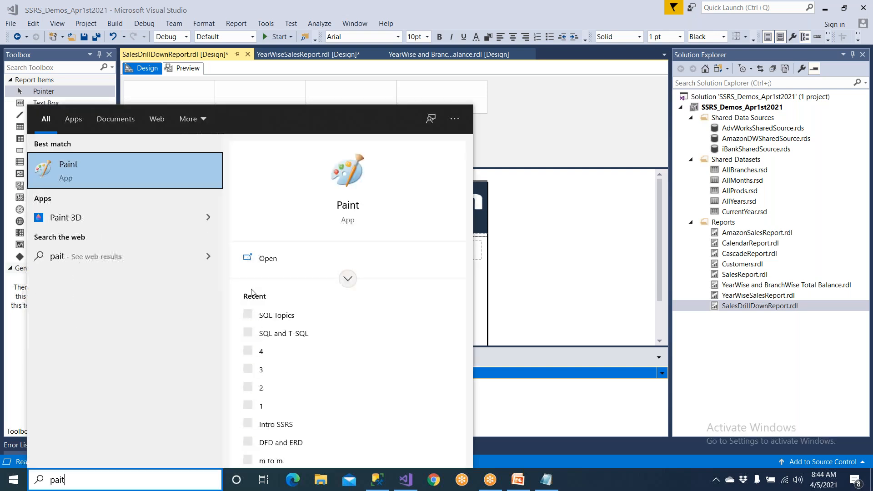
pyautogui.press('Return')
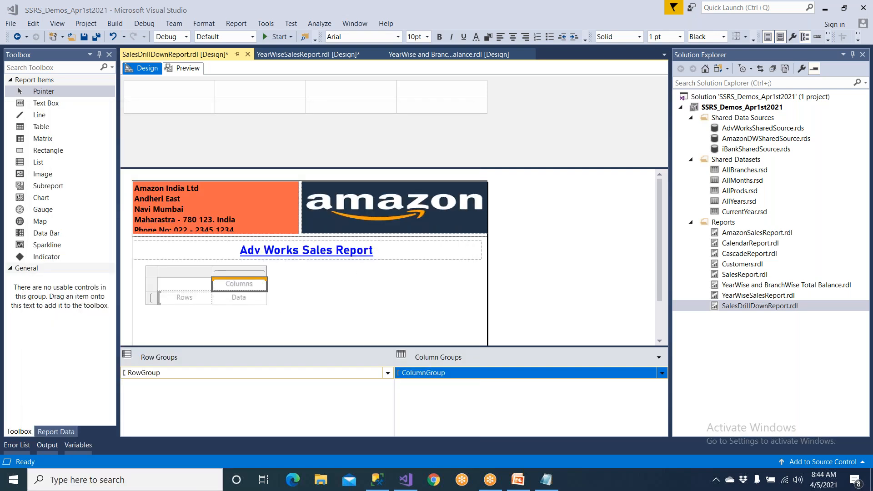
pyautogui.click(234, 35)
pyautogui.moveTo(238, 140)
pyautogui.mouseDown()
pyautogui.moveTo(353, 306)
pyautogui.moveTo(440, 338)
pyautogui.mouseUp()
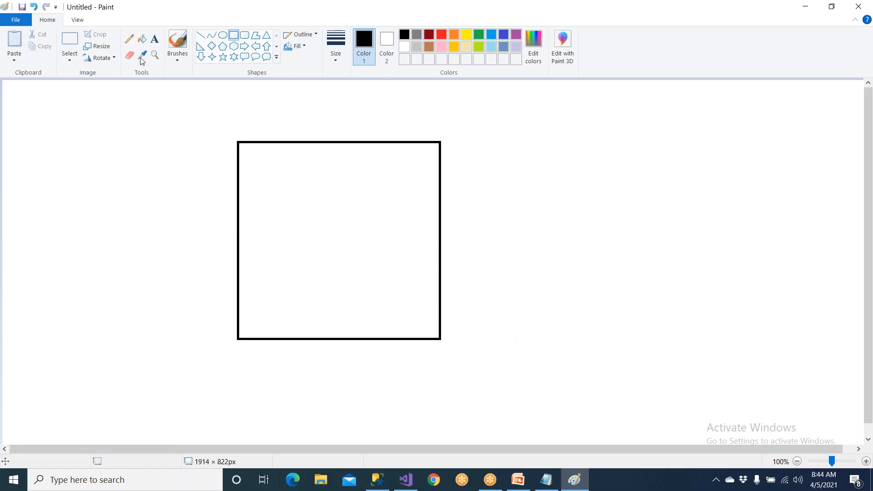
# Step: Erase the upper and right-hand sides of the square, leaving its other two sides as an L-shaped pair of axes
pyautogui.click(70, 40)
pyautogui.moveTo(218, 132)
pyautogui.mouseDown()
pyautogui.moveTo(353, 151)
pyautogui.moveTo(471, 155)
pyautogui.moveTo(469, 357)
pyautogui.mouseUp()
pyautogui.press('Delete')
pyautogui.press('Delete')
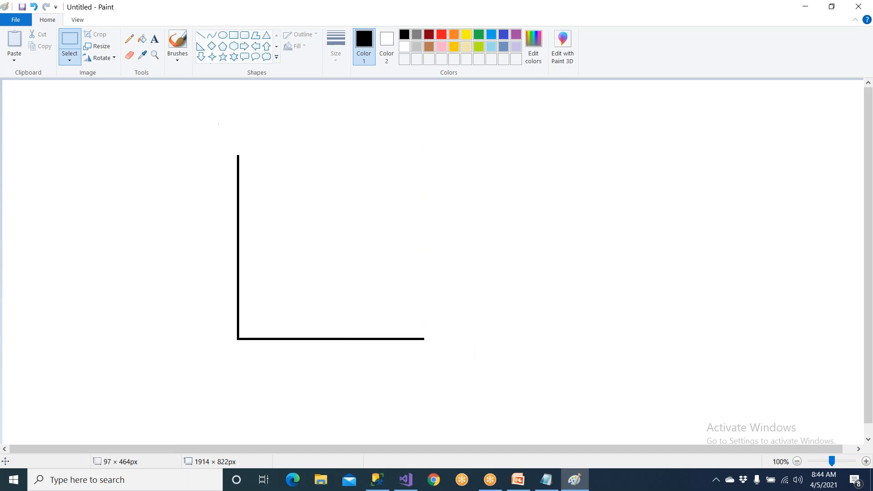
# Step: Label the vertical axis Y above its upper end and the horizontal axis X beyond its right end
pyautogui.click(154, 39)
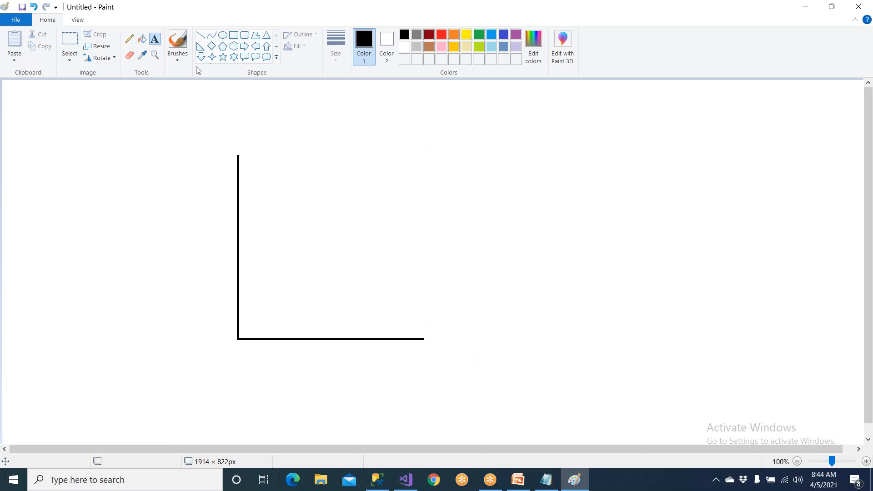
pyautogui.click(235, 130)
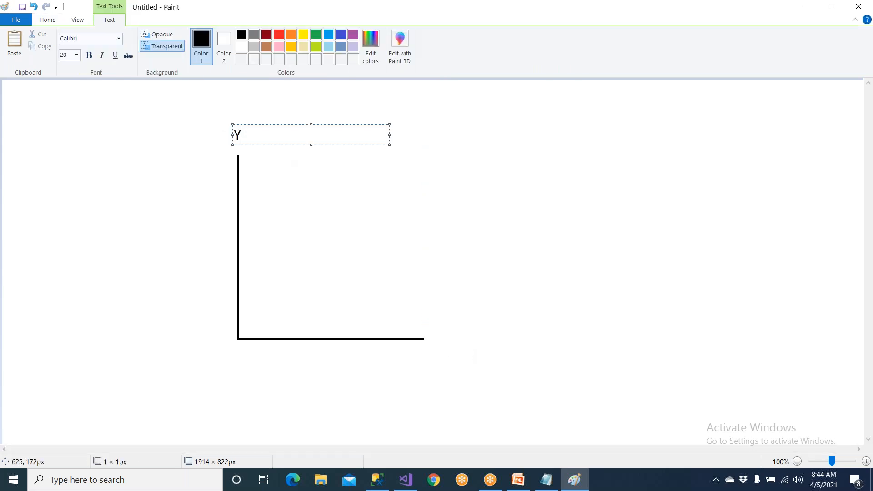
pyautogui.click(431, 337)
pyautogui.click(433, 337)
pyautogui.write('X')
pyautogui.click(348, 239)
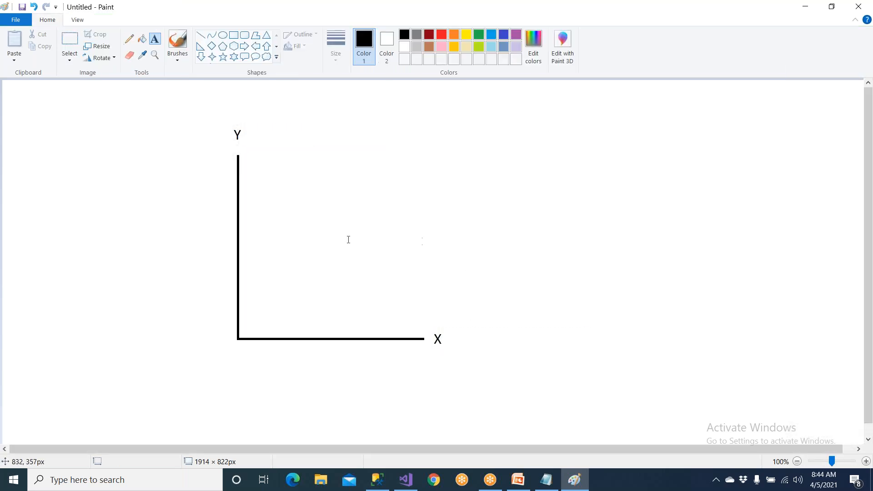
# Step: Draw arrowheads with short lines at the upper end of the Y axis and the right end of the X axis
pyautogui.click(201, 35)
pyautogui.moveTo(238, 155)
pyautogui.mouseDown()
pyautogui.moveTo(232, 167)
pyautogui.moveTo(248, 163)
pyautogui.mouseUp()
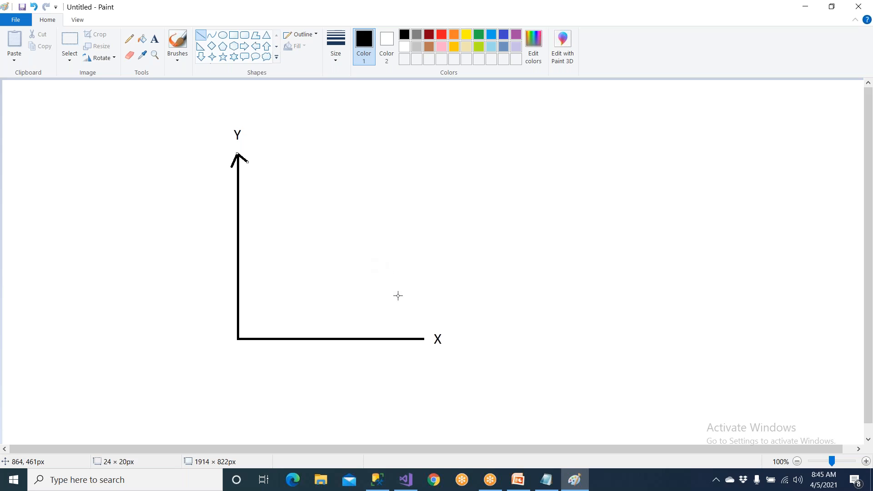
pyautogui.moveTo(411, 330); pyautogui.dragTo(422, 338)
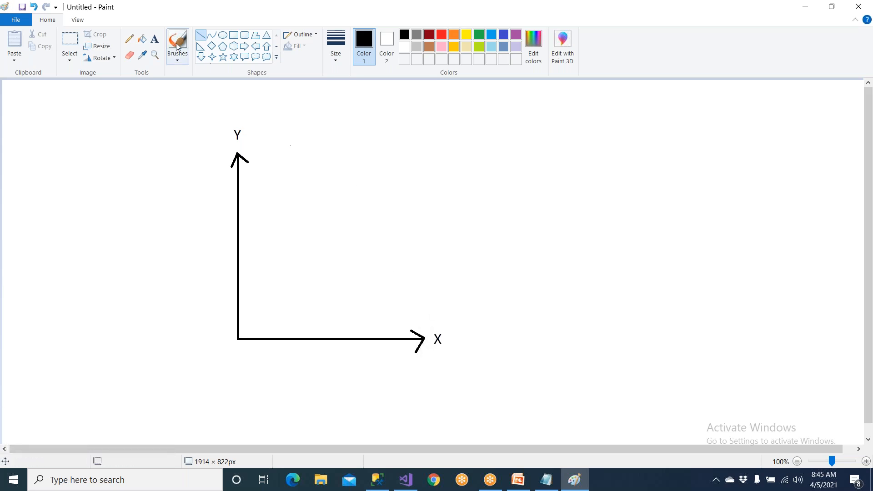
# Step: Add the title text Matrix/Pivot/Cross Tab above the axes, to the right of the Y label
pyautogui.click(155, 39)
pyautogui.click(299, 124)
pyautogui.write('Matri')
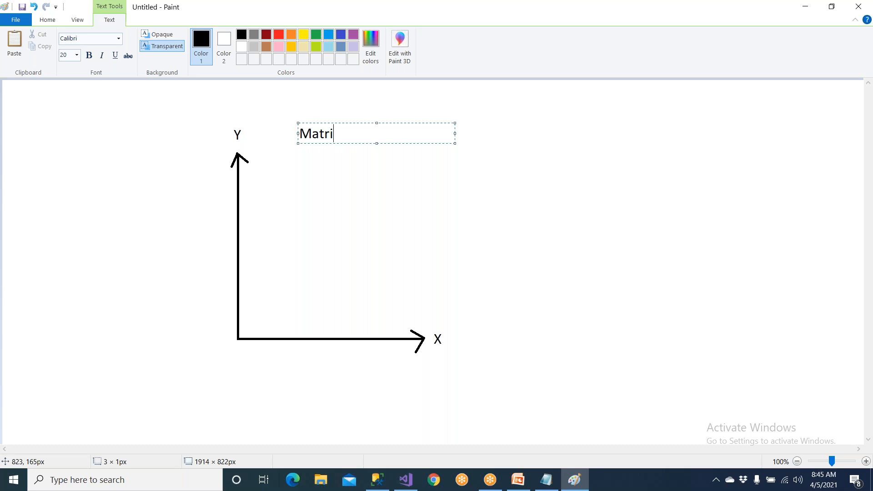
pyautogui.write('x/Pivot/Cross Tab')
pyautogui.click(315, 358)
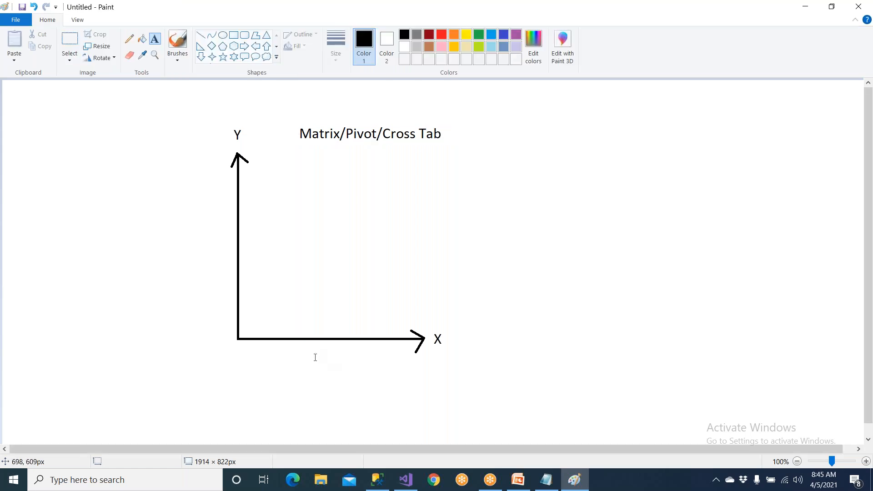
# Step: Draw three upright rectangles standing on the X axis to illustrate columns, and undo all three
pyautogui.click(234, 35)
pyautogui.moveTo(283, 243); pyautogui.dragTo(313, 341)
pyautogui.moveTo(331, 244); pyautogui.dragTo(348, 339)
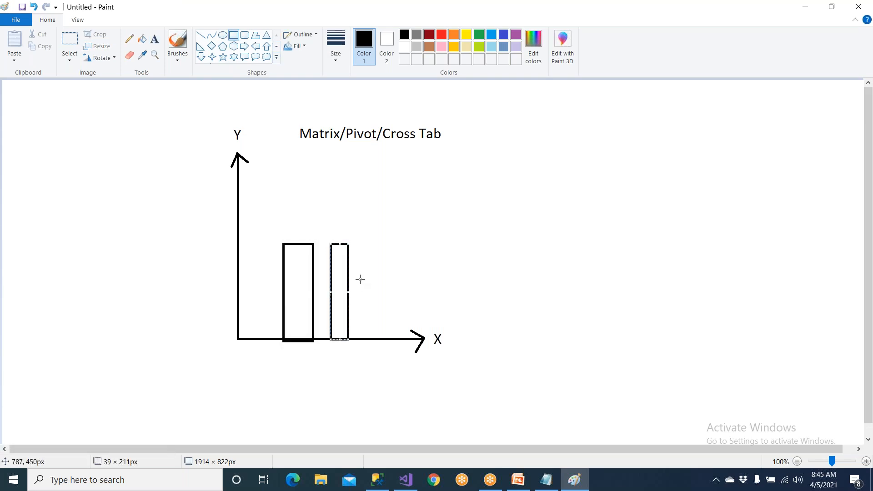
pyautogui.moveTo(364, 248); pyautogui.dragTo(381, 340)
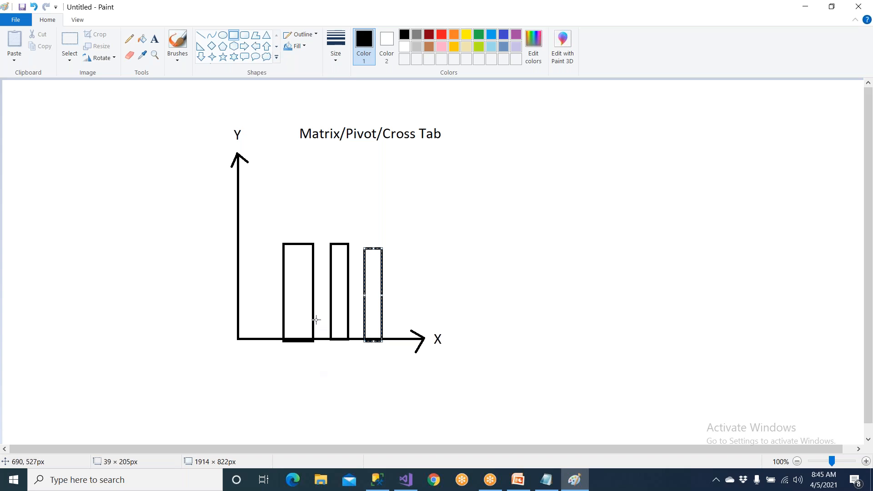
pyautogui.hotkey('ctrl', 'z')
pyautogui.hotkey('ctrl', 'z')
pyautogui.hotkey('ctrl', 'z')
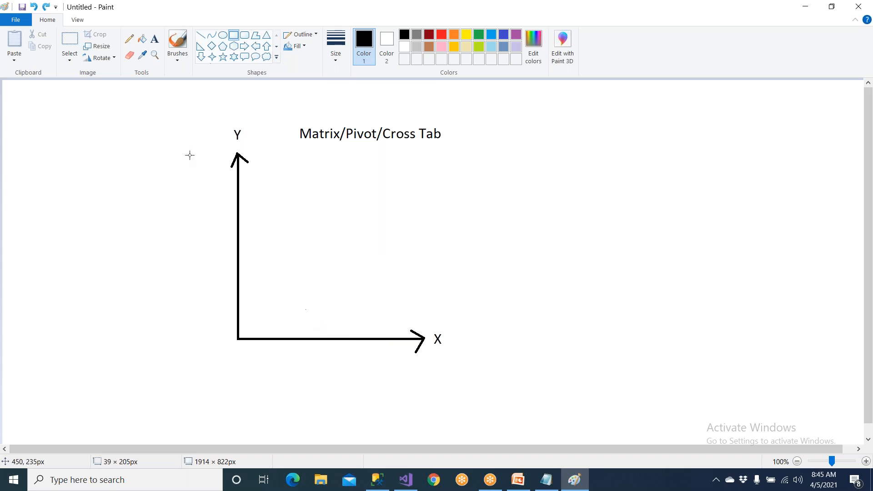
# Step: Add the text label Cols just below the middle of the X axis
pyautogui.click(155, 38)
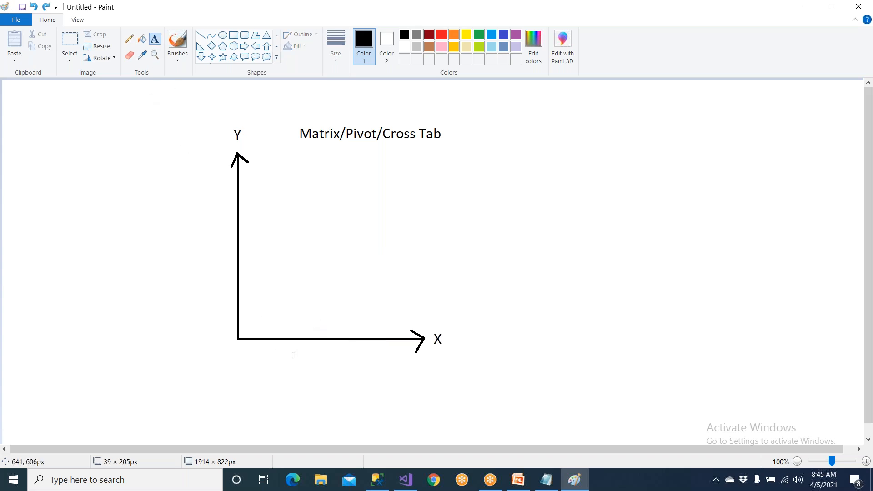
pyautogui.moveTo(298, 347); pyautogui.dragTo(455, 367)
pyautogui.write('Cols')
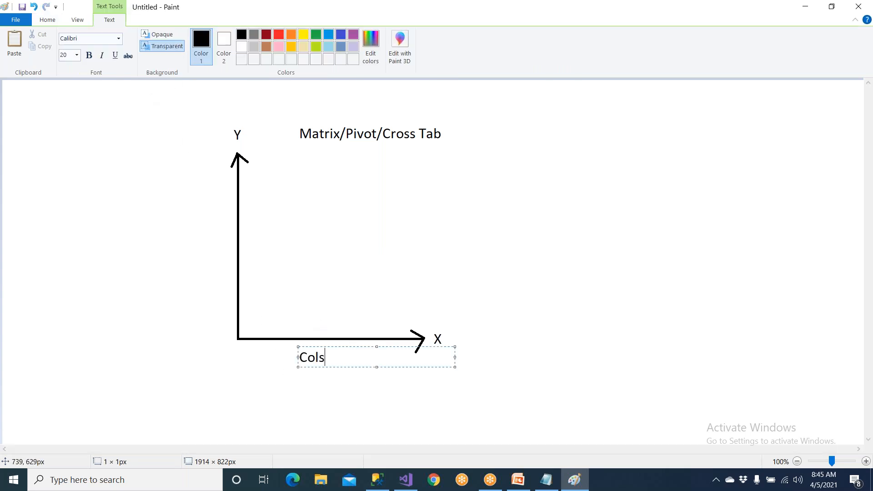
pyautogui.click(325, 272)
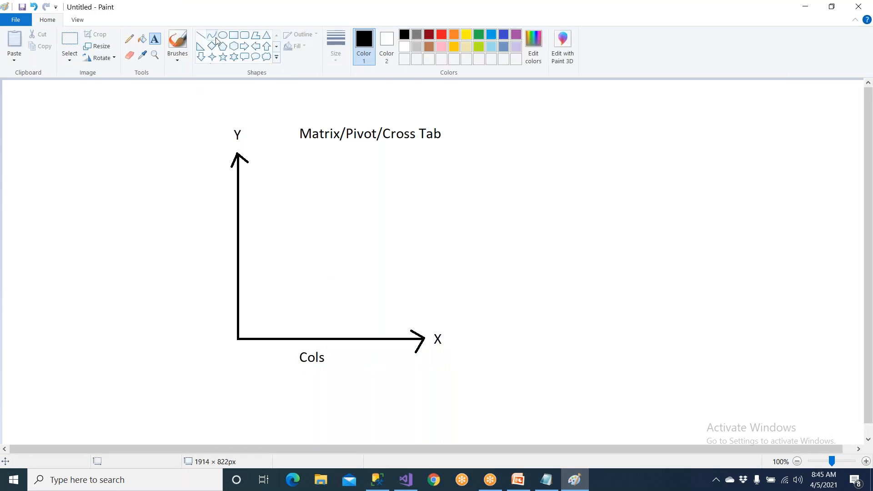
# Step: Draw two long horizontal rectangles extending from the Y axis to illustrate rows, and undo both
pyautogui.click(233, 35)
pyautogui.moveTo(238, 215); pyautogui.dragTo(415, 238)
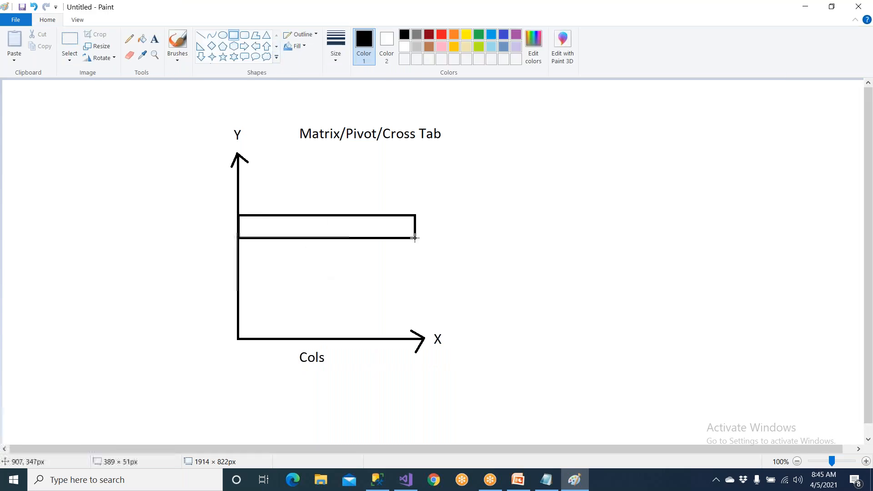
pyautogui.moveTo(238, 260); pyautogui.dragTo(426, 278)
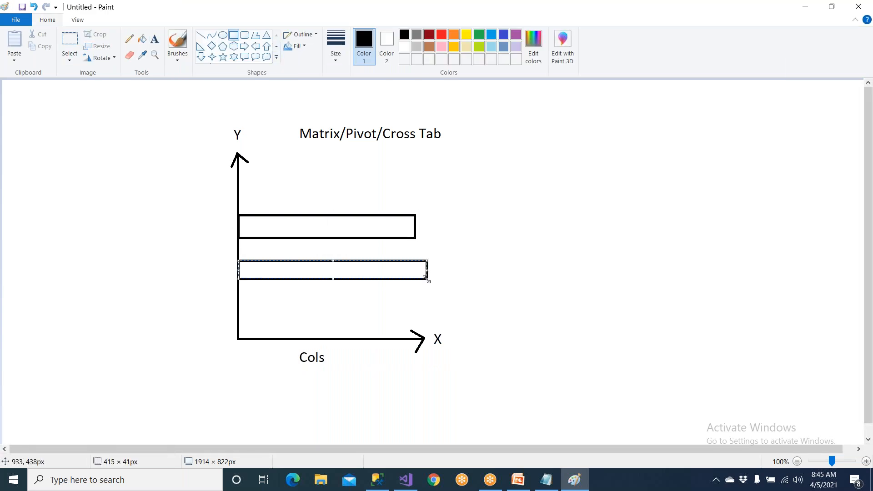
pyautogui.hotkey('ctrl', 'z')
pyautogui.hotkey('ctrl', 'z')
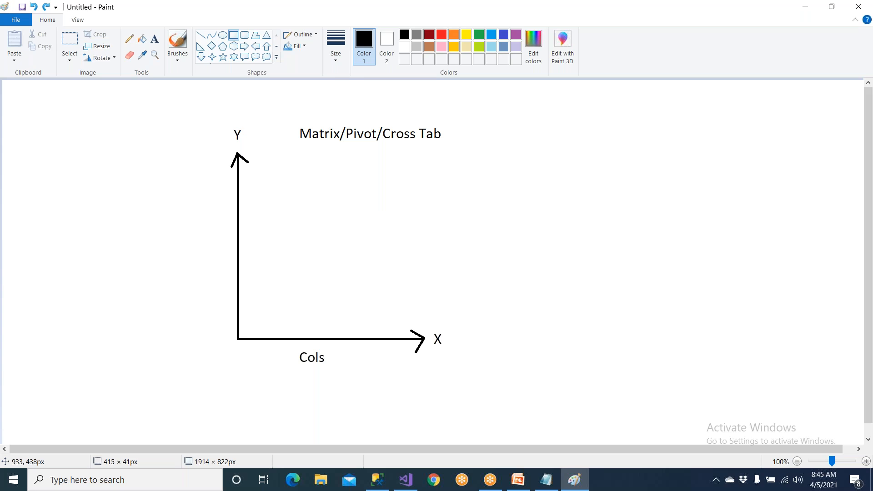
# Step: Add the text label Rows to the left of the Y axis near its middle
pyautogui.click(155, 39)
pyautogui.click(181, 231)
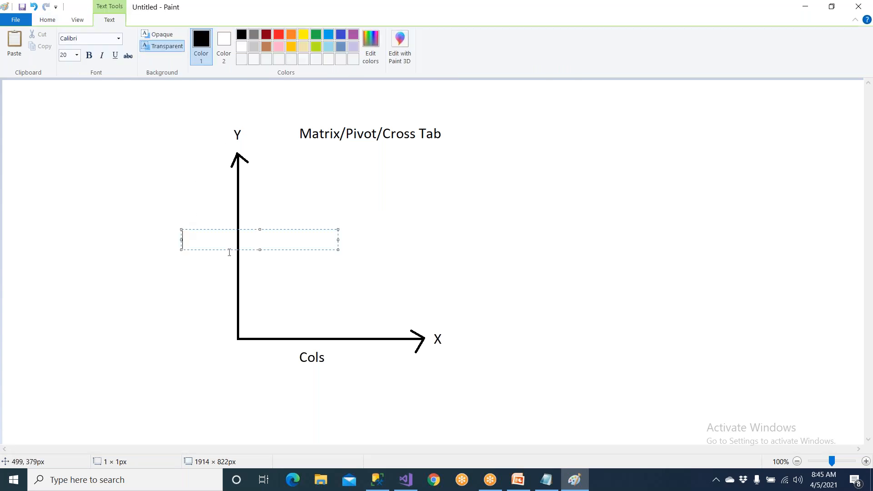
pyautogui.write('Rows')
pyautogui.click(333, 386)
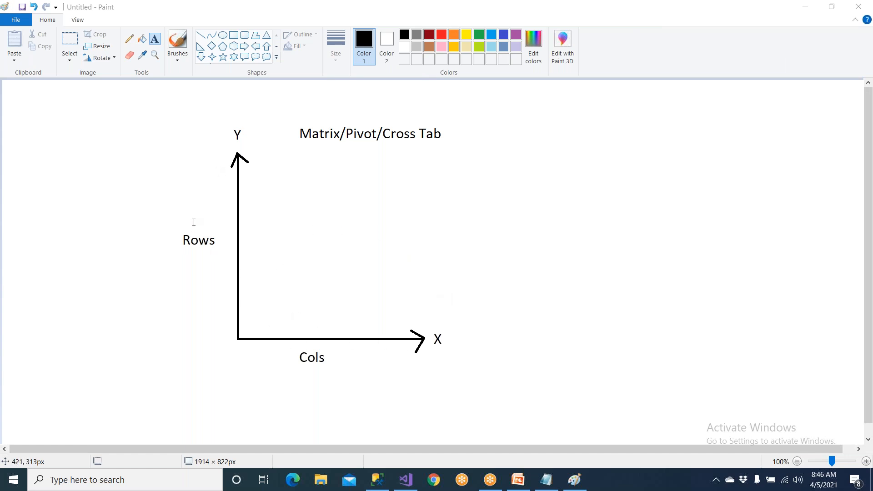
# Step: Switch to Visual Studio and compare the matrix's Rows, Columns and Data cells with the axes diagram in Paint
pyautogui.click(412, 483)
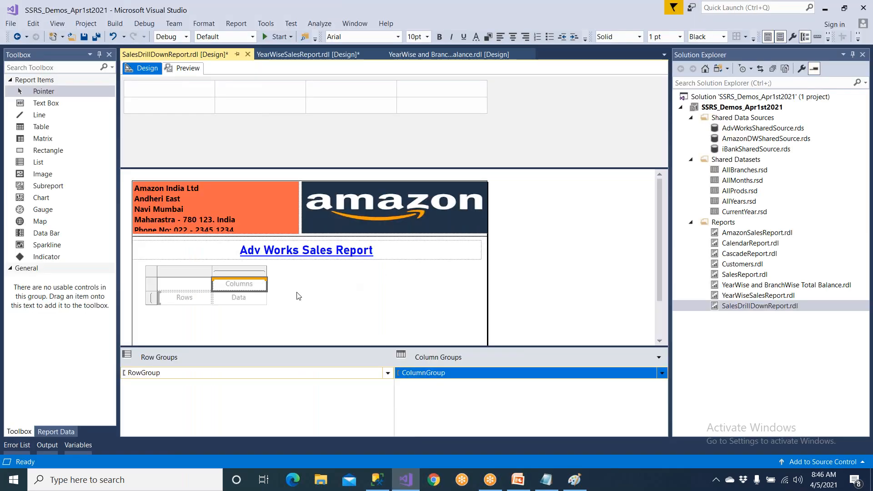
pyautogui.click(186, 299)
pyautogui.press('alt')
pyautogui.hotkey('alt', 'Tab')
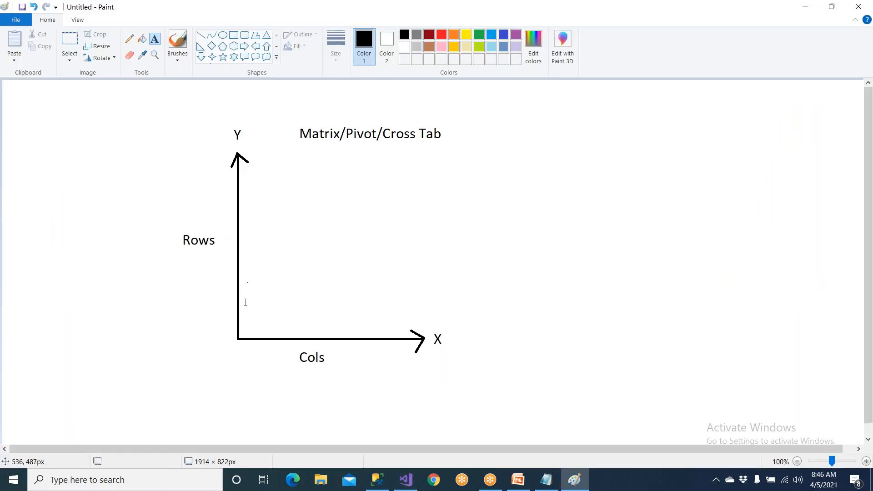
pyautogui.hotkey('alt', 'Tab')
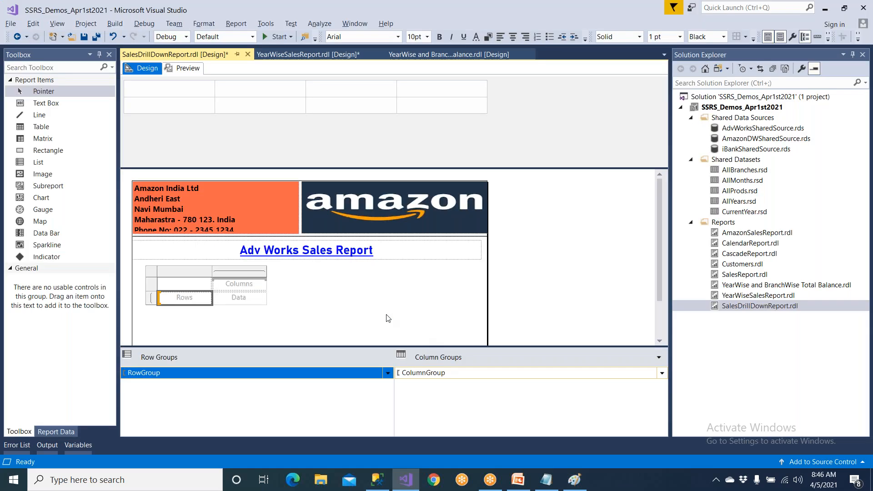
pyautogui.click(239, 284)
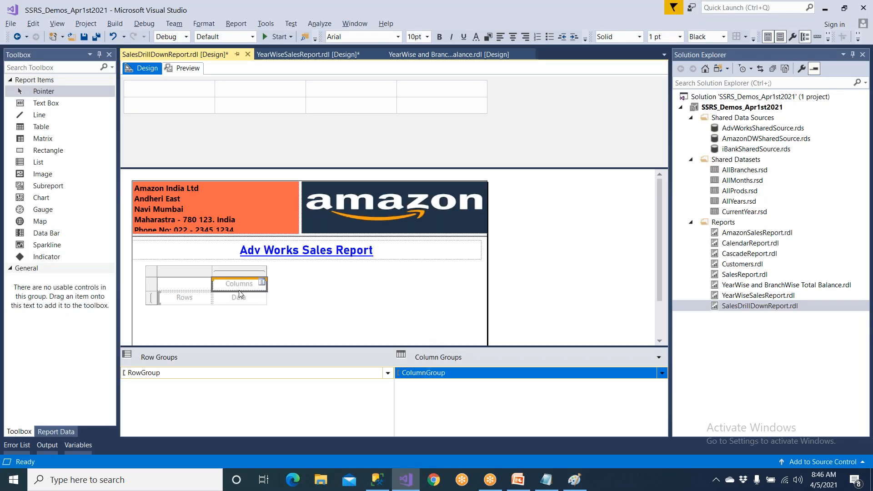
pyautogui.click(262, 299)
# Step: In Paint, draw an ellipse about 344 × 291 px between the two axes and label it Data
pyautogui.hotkey('alt', 'Tab')
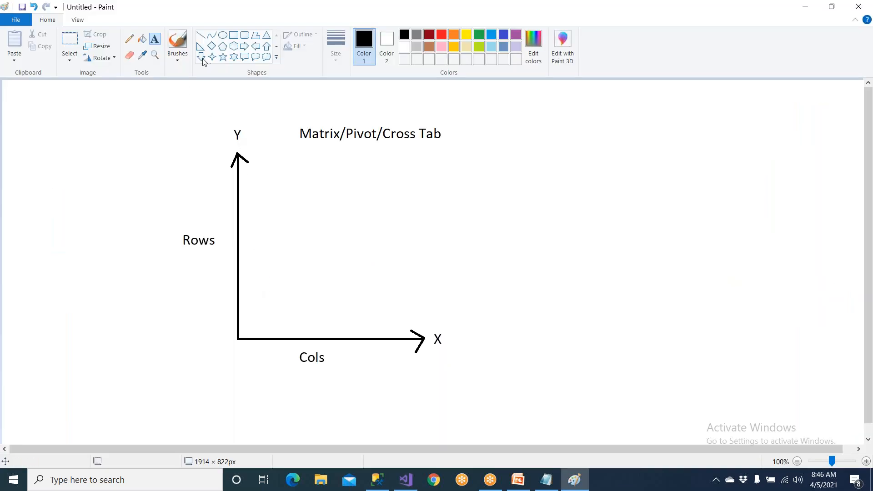
pyautogui.moveTo(260, 182)
pyautogui.mouseDown()
pyautogui.moveTo(271, 204)
pyautogui.moveTo(416, 314)
pyautogui.mouseUp()
pyautogui.click(153, 42)
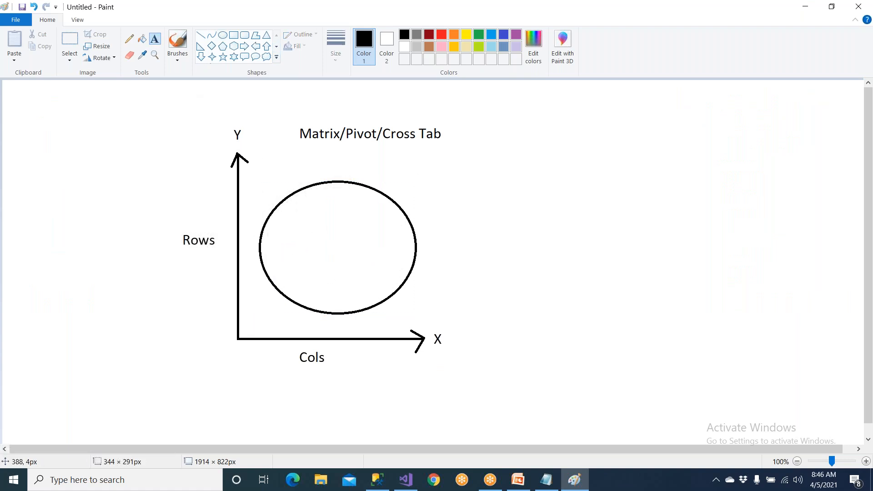
pyautogui.click(287, 243)
pyautogui.write('Dat')
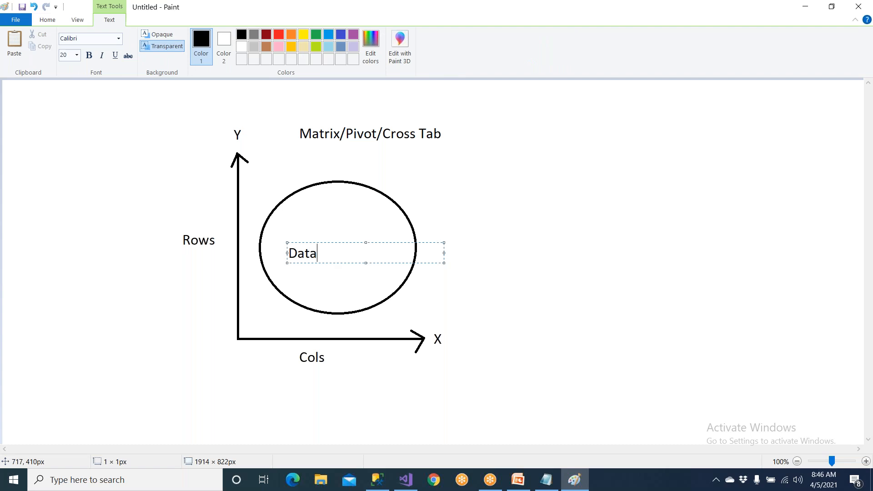
pyautogui.write('a')
pyautogui.click(479, 291)
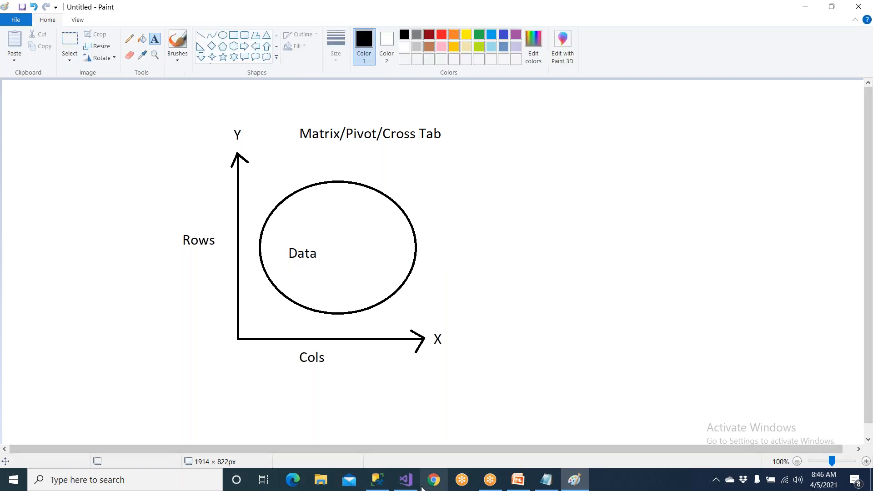
# Step: Switch to SQL Server Management Studio and sketch X and Y axes beside the query with the annotation pen
pyautogui.click(371, 484)
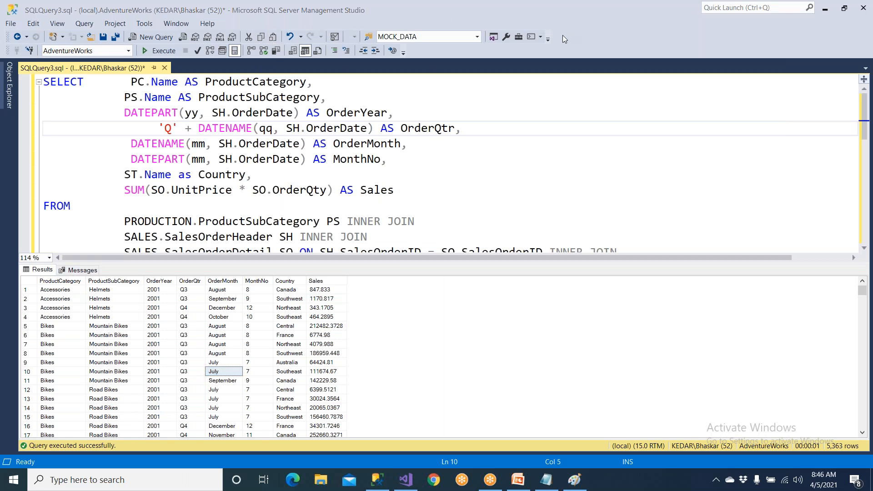
pyautogui.moveTo(597, 120)
pyautogui.mouseDown()
pyautogui.moveTo(718, 202)
pyautogui.moveTo(724, 223)
pyautogui.mouseUp()
pyautogui.moveTo(598, 117)
pyautogui.mouseDown()
pyautogui.moveTo(587, 134)
pyautogui.moveTo(617, 123)
pyautogui.mouseUp()
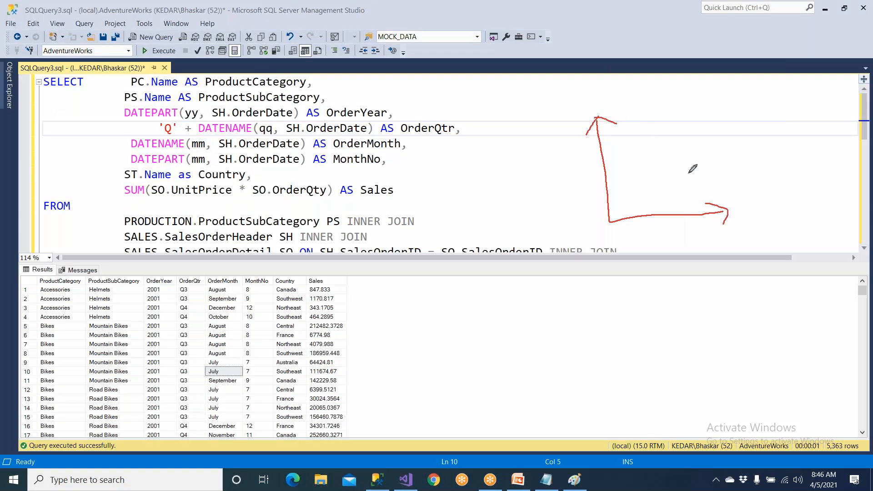
pyautogui.moveTo(728, 203); pyautogui.dragTo(750, 215)
pyautogui.moveTo(740, 201); pyautogui.dragTo(735, 215)
pyautogui.moveTo(599, 86); pyautogui.dragTo(584, 107)
# Step: Draw arrows from ProductCategory and ProductSubCategory to the Y axis, and from OrderYear and OrderQtr to the X axis
pyautogui.moveTo(61, 280)
pyautogui.mouseDown()
pyautogui.moveTo(574, 142)
pyautogui.moveTo(569, 162)
pyautogui.mouseUp()
pyautogui.moveTo(110, 281); pyautogui.dragTo(544, 182)
pyautogui.moveTo(165, 282)
pyautogui.mouseDown()
pyautogui.moveTo(490, 261)
pyautogui.moveTo(656, 227)
pyautogui.moveTo(635, 241)
pyautogui.moveTo(676, 237)
pyautogui.mouseUp()
pyautogui.moveTo(195, 282)
pyautogui.mouseDown()
pyautogui.moveTo(483, 319)
pyautogui.moveTo(666, 252)
pyautogui.moveTo(652, 271)
pyautogui.moveTo(686, 268)
pyautogui.mouseUp()
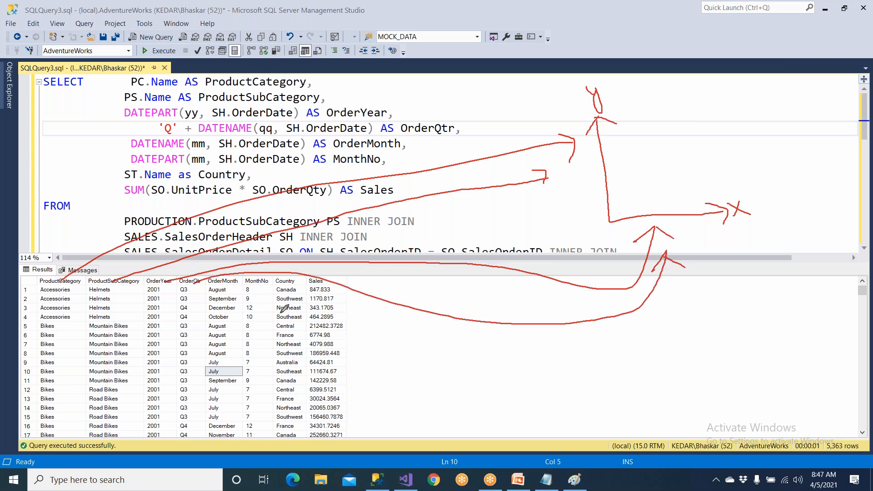
# Step: Complete the mapping sketch with OrderMonth and Country on the X axis and Sales between the axes, and clear the annotations
pyautogui.moveTo(253, 279)
pyautogui.mouseDown()
pyautogui.moveTo(434, 335)
pyautogui.moveTo(625, 309)
pyautogui.moveTo(668, 289)
pyautogui.moveTo(686, 303)
pyautogui.mouseUp()
pyautogui.moveTo(253, 298)
pyautogui.mouseDown()
pyautogui.moveTo(266, 315)
pyautogui.moveTo(259, 326)
pyautogui.mouseUp()
pyautogui.moveTo(334, 283)
pyautogui.mouseDown()
pyautogui.moveTo(673, 315)
pyautogui.moveTo(696, 324)
pyautogui.mouseUp()
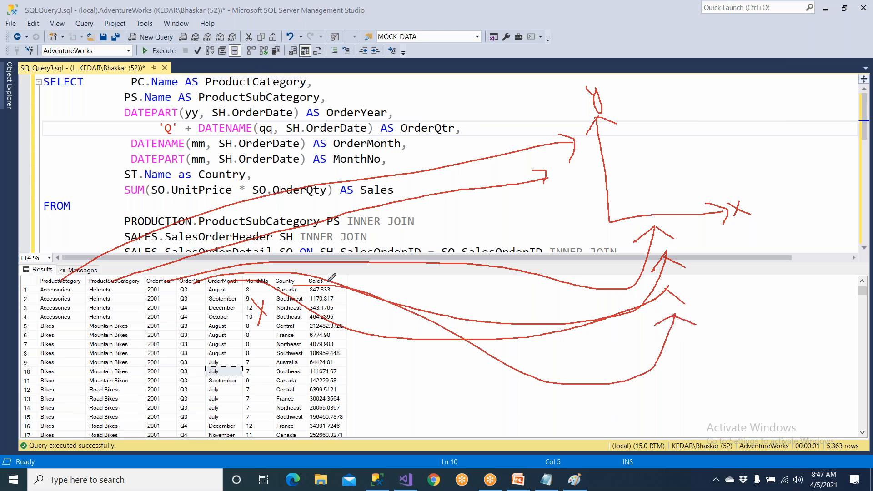
pyautogui.moveTo(714, 113)
pyautogui.mouseDown()
pyautogui.moveTo(677, 125)
pyautogui.moveTo(722, 146)
pyautogui.moveTo(664, 134)
pyautogui.moveTo(682, 146)
pyautogui.moveTo(698, 137)
pyautogui.moveTo(703, 147)
pyautogui.moveTo(713, 144)
pyautogui.mouseUp()
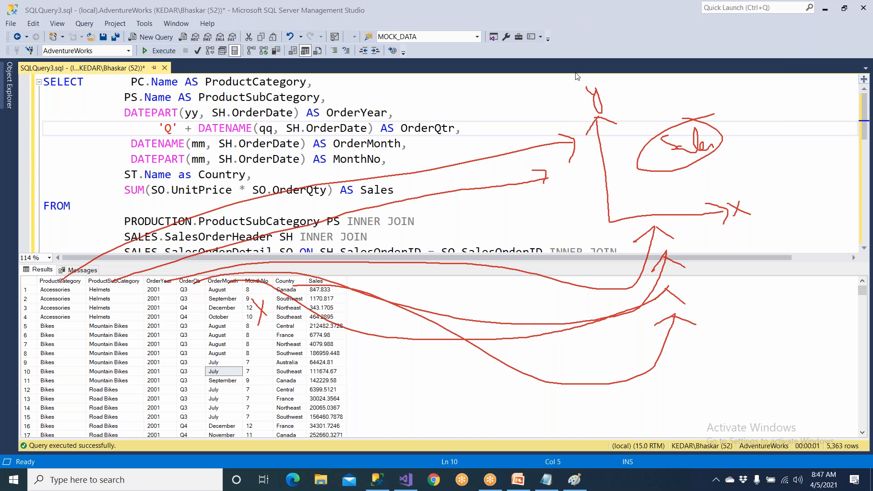
pyautogui.press('Escape')
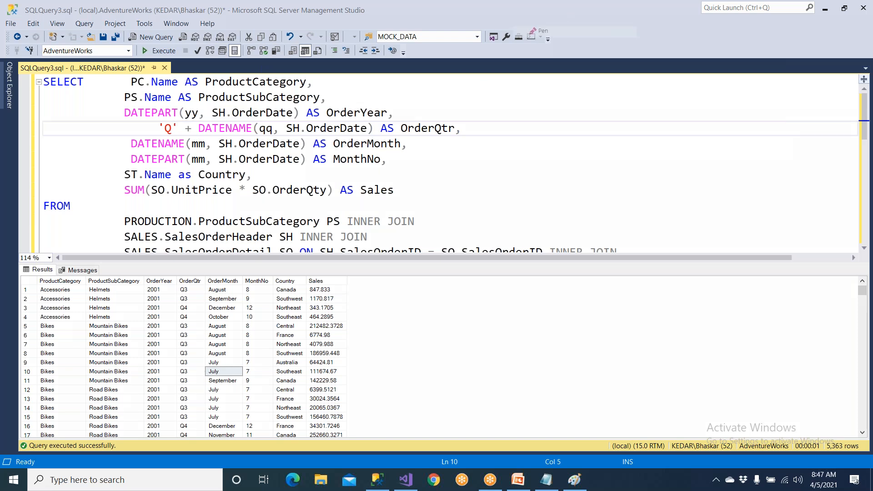
# Step: Sketch a second pair of axes labelled X and Y beside the query results
pyautogui.moveTo(472, 296)
pyautogui.mouseDown()
pyautogui.moveTo(532, 359)
pyautogui.moveTo(559, 357)
pyautogui.moveTo(560, 366)
pyautogui.moveTo(473, 296)
pyautogui.moveTo(500, 303)
pyautogui.mouseUp()
pyautogui.moveTo(571, 341); pyautogui.dragTo(593, 352)
pyautogui.moveTo(583, 337); pyautogui.dragTo(578, 360)
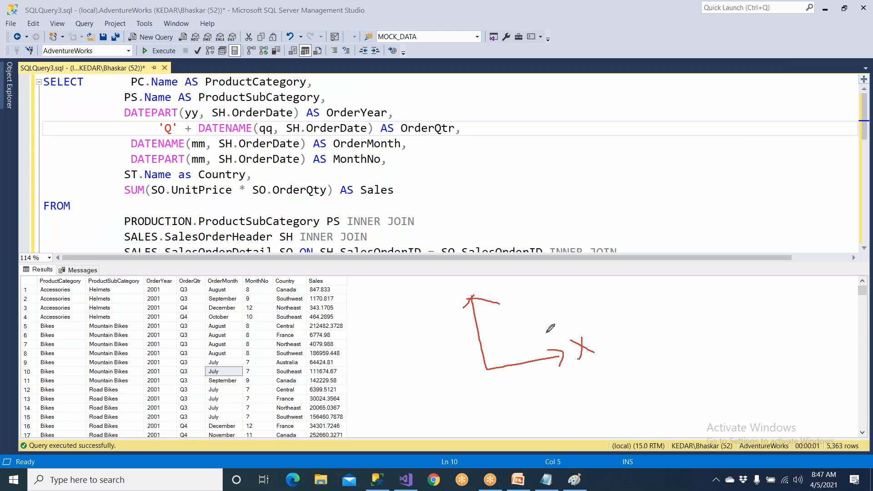
pyautogui.moveTo(456, 272)
pyautogui.mouseDown()
pyautogui.moveTo(471, 272)
pyautogui.moveTo(473, 290)
pyautogui.mouseUp()
# Step: Circle the two product columns and link them to the Y axis, and link OrderYear through Country, without MonthNo, to the X axis
pyautogui.moveTo(113, 272)
pyautogui.mouseDown()
pyautogui.moveTo(30, 273)
pyautogui.moveTo(122, 292)
pyautogui.moveTo(131, 269)
pyautogui.moveTo(96, 264)
pyautogui.moveTo(443, 291)
pyautogui.moveTo(468, 331)
pyautogui.mouseUp()
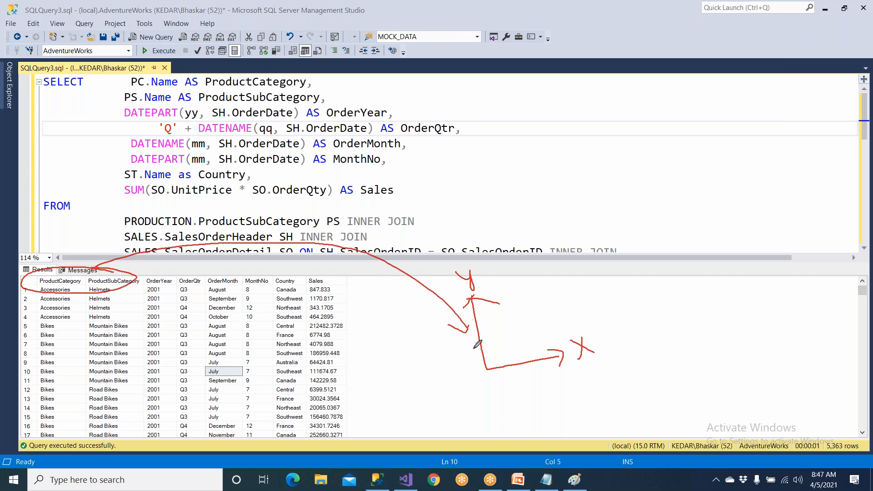
pyautogui.moveTo(142, 288)
pyautogui.mouseDown()
pyautogui.moveTo(302, 278)
pyautogui.moveTo(266, 267)
pyautogui.moveTo(144, 271)
pyautogui.moveTo(141, 286)
pyautogui.mouseUp()
pyautogui.moveTo(249, 305); pyautogui.dragTo(271, 311)
pyautogui.moveTo(162, 273)
pyautogui.mouseDown()
pyautogui.moveTo(177, 263)
pyautogui.moveTo(249, 260)
pyautogui.mouseUp()
pyautogui.moveTo(293, 275)
pyautogui.mouseDown()
pyautogui.moveTo(301, 267)
pyautogui.moveTo(397, 327)
pyautogui.moveTo(531, 377)
pyautogui.mouseUp()
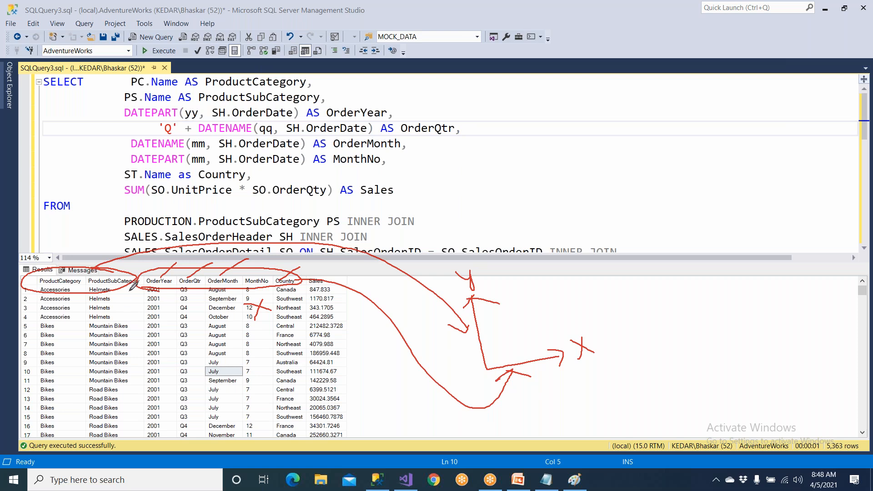
# Step: Mark off the row and column fields, link the circled Sales values to the area between the axes, and clear the annotations
pyautogui.moveTo(138, 264)
pyautogui.mouseDown()
pyautogui.moveTo(119, 398)
pyautogui.moveTo(125, 373)
pyautogui.mouseUp()
pyautogui.moveTo(29, 385)
pyautogui.mouseDown()
pyautogui.moveTo(73, 374)
pyautogui.moveTo(98, 382)
pyautogui.moveTo(284, 368)
pyautogui.mouseUp()
pyautogui.moveTo(169, 393); pyautogui.dragTo(290, 383)
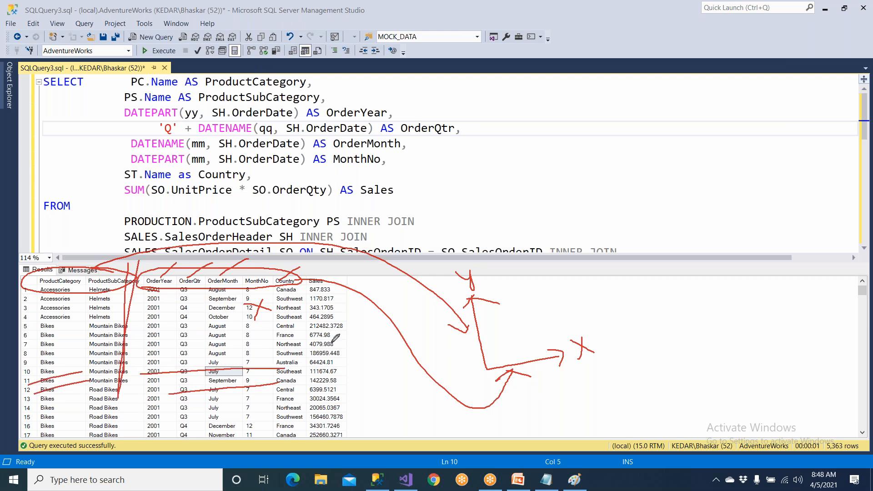
pyautogui.moveTo(334, 276)
pyautogui.mouseDown()
pyautogui.moveTo(301, 339)
pyautogui.moveTo(371, 414)
pyautogui.moveTo(337, 279)
pyautogui.mouseUp()
pyautogui.click(345, 380)
pyautogui.moveTo(374, 396); pyautogui.dragTo(377, 400)
pyautogui.moveTo(392, 397)
pyautogui.mouseDown()
pyautogui.moveTo(385, 415)
pyautogui.moveTo(406, 419)
pyautogui.mouseUp()
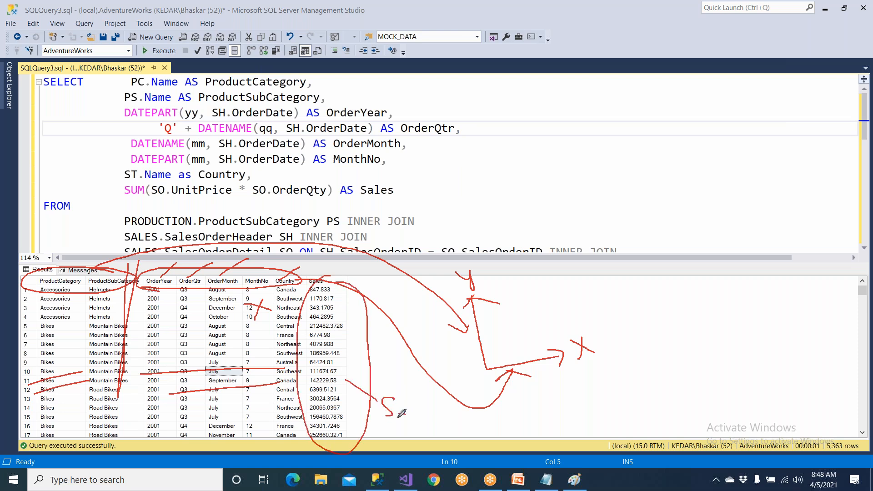
pyautogui.moveTo(356, 376)
pyautogui.mouseDown()
pyautogui.moveTo(400, 338)
pyautogui.moveTo(516, 331)
pyautogui.moveTo(541, 318)
pyautogui.mouseUp()
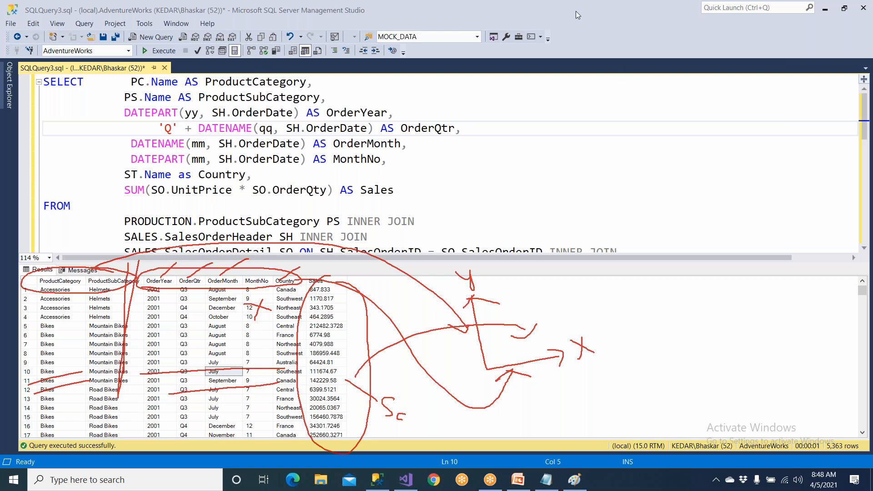
pyautogui.click(572, 86)
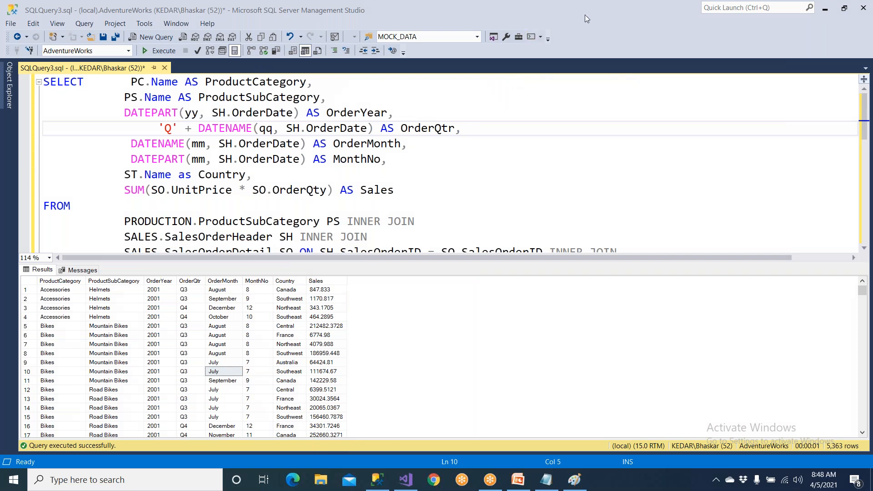
# Step: Return to the report in Visual Studio, close the Toolbox and expand the MainSET dataset's fields
pyautogui.click(400, 484)
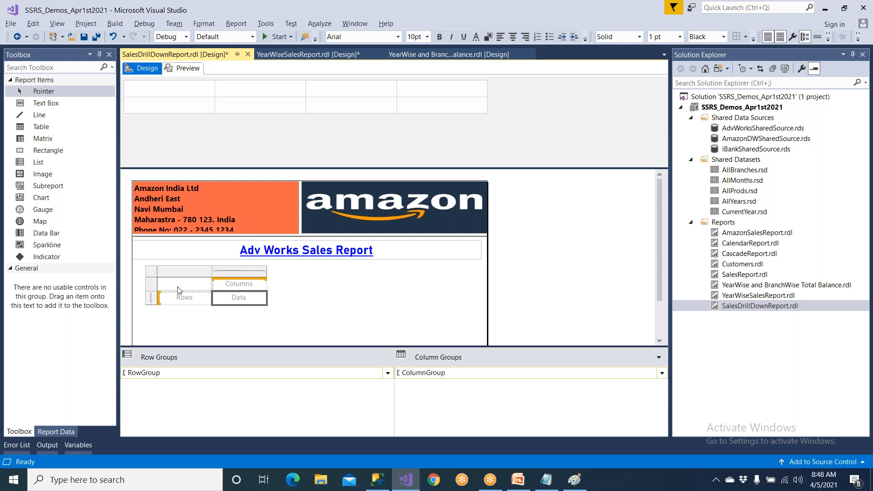
pyautogui.click(180, 300)
pyautogui.click(232, 288)
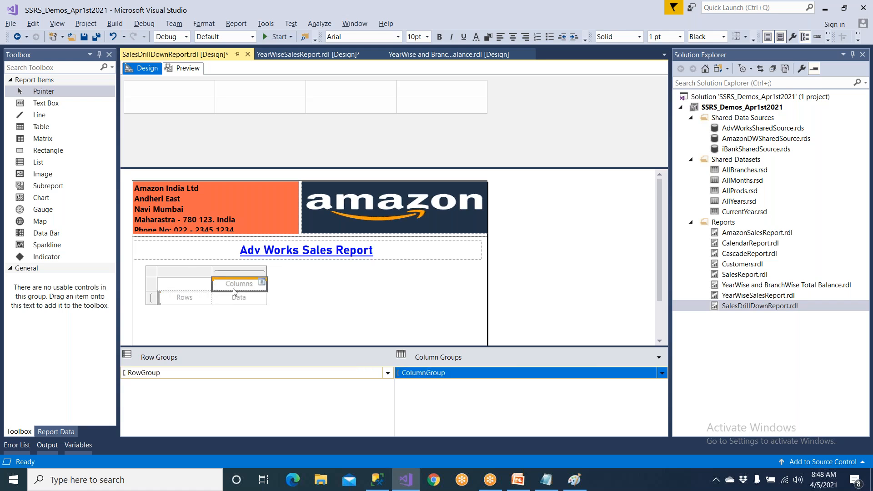
pyautogui.click(109, 55)
pyautogui.click(22, 145)
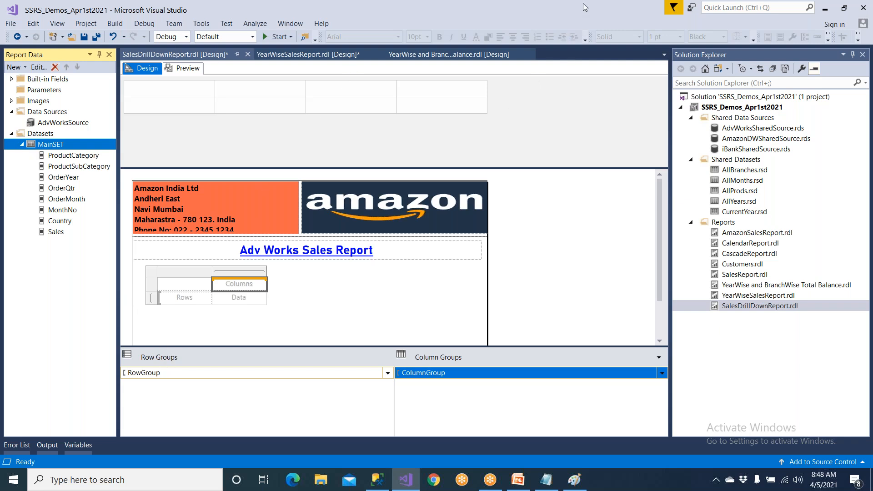
# Step: Circle Row Groups and Column Groups with the annotation pen and draw a line beside the matrix
pyautogui.moveTo(199, 342)
pyautogui.mouseDown()
pyautogui.moveTo(123, 345)
pyautogui.moveTo(172, 394)
pyautogui.moveTo(203, 366)
pyautogui.mouseUp()
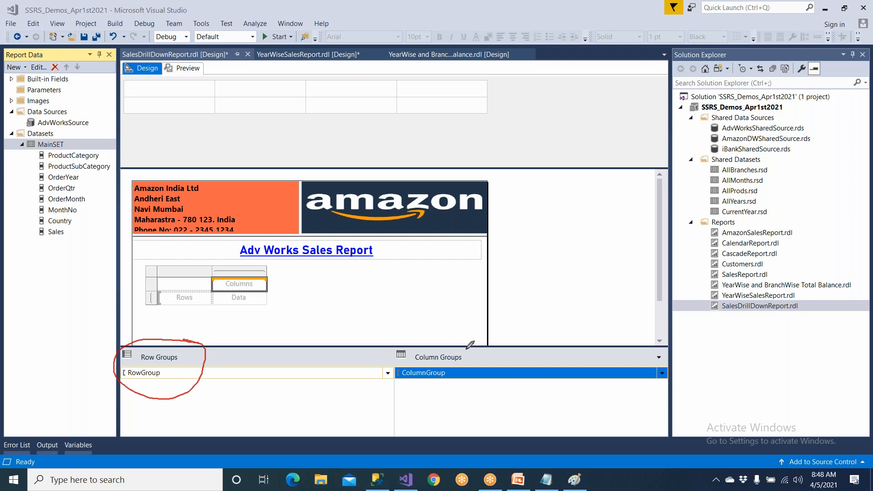
pyautogui.moveTo(482, 344)
pyautogui.mouseDown()
pyautogui.moveTo(371, 364)
pyautogui.moveTo(504, 378)
pyautogui.moveTo(464, 336)
pyautogui.mouseUp()
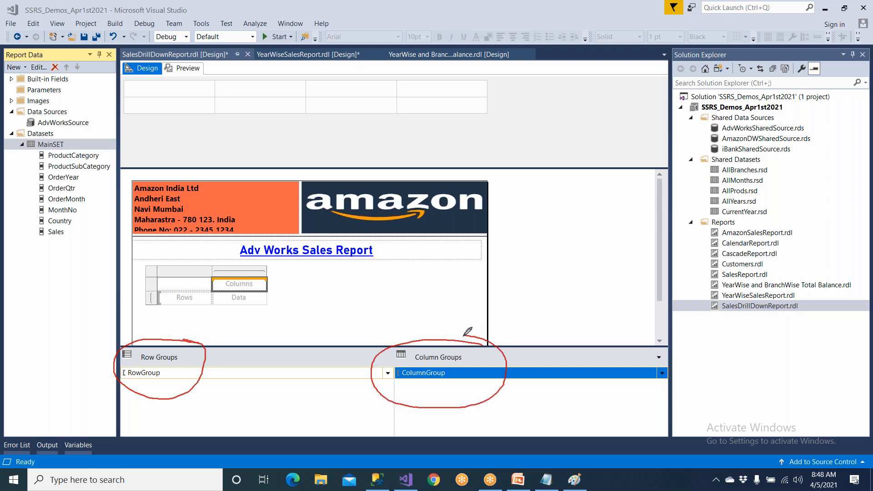
pyautogui.moveTo(276, 266); pyautogui.dragTo(285, 313)
# Step: Add ProductCategory and ProductSubCategory as nested row groups in the matrix, widening the ProductCategory column
pyautogui.click(74, 156)
pyautogui.moveTo(85, 159); pyautogui.dragTo(172, 301)
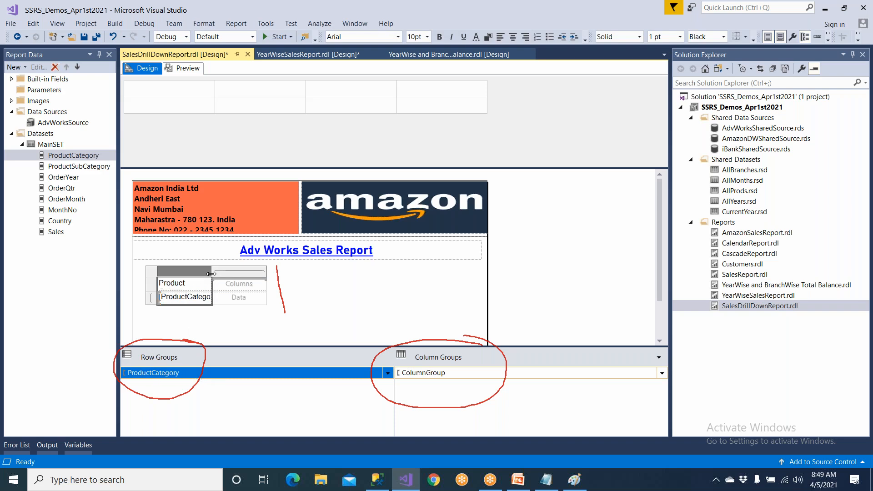
pyautogui.moveTo(212, 273); pyautogui.dragTo(226, 273)
pyautogui.moveTo(89, 166); pyautogui.dragTo(202, 304)
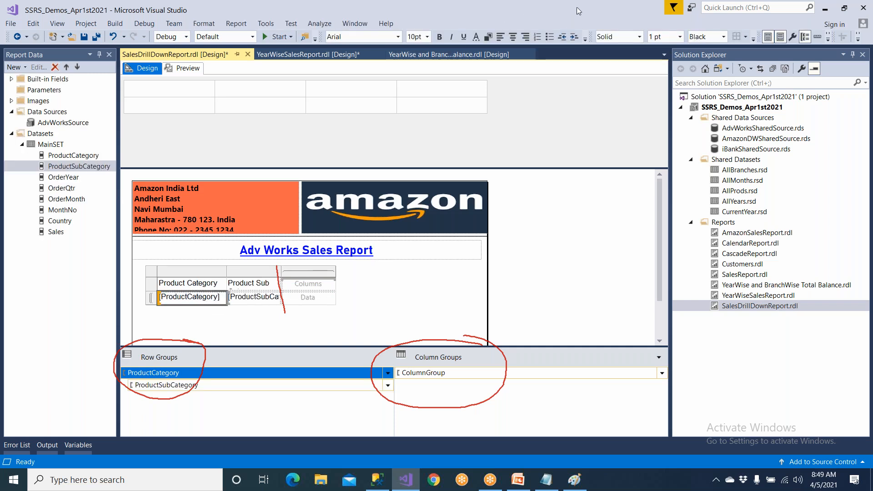
# Step: Review the ProductCategory and ProductSubCategory row groups and their dataset fields, clearing the pen annotations
pyautogui.click(169, 386)
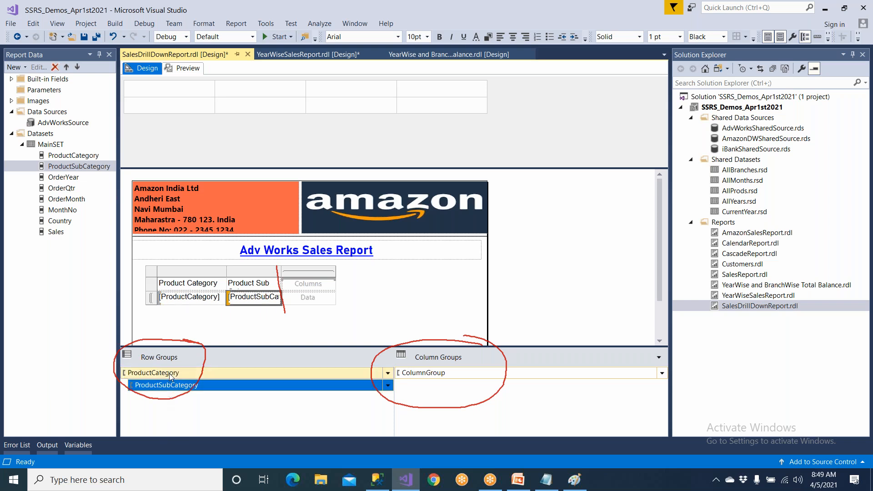
pyautogui.click(169, 373)
pyautogui.click(161, 385)
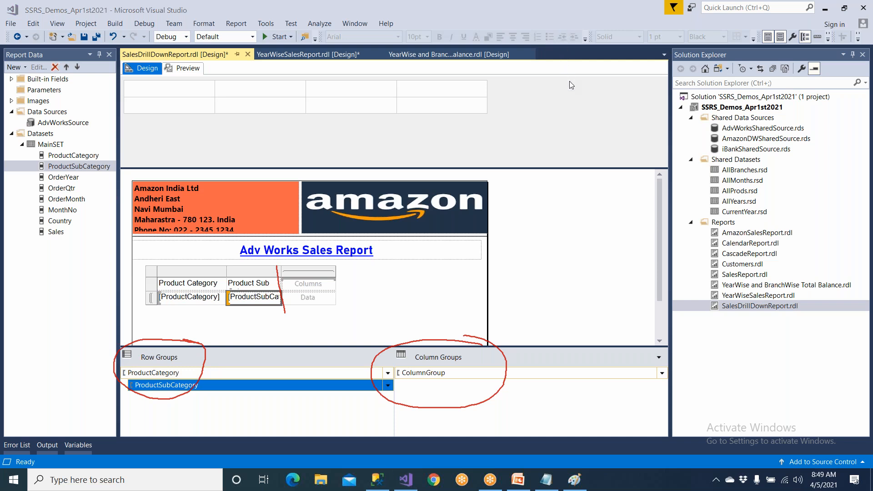
pyautogui.press('Escape')
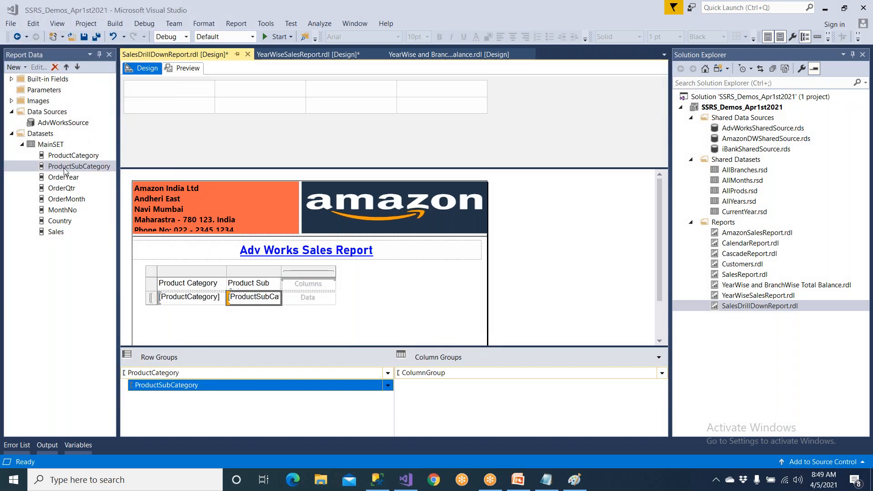
pyautogui.click(64, 157)
pyautogui.click(69, 166)
pyautogui.click(68, 157)
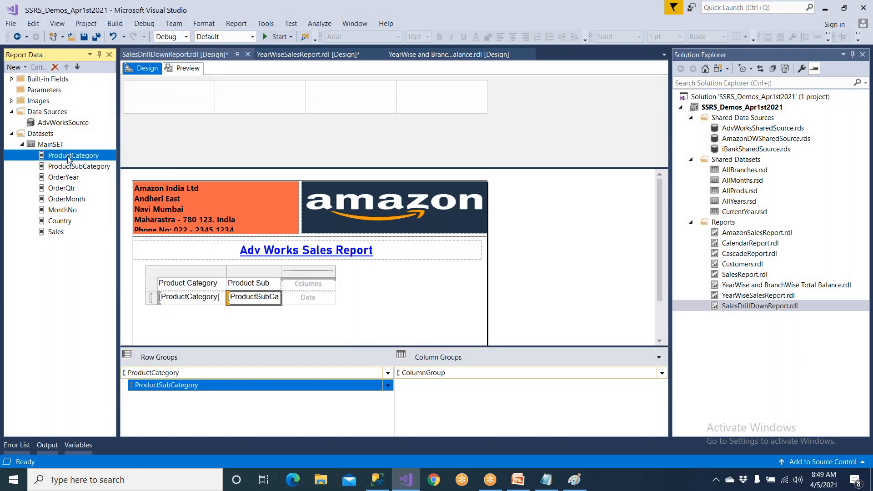
# Step: Add OrderYear to the matrix columns and nest OrderQtr beneath it as a child column group
pyautogui.moveTo(70, 181); pyautogui.dragTo(295, 289)
pyautogui.moveTo(77, 189); pyautogui.dragTo(295, 285)
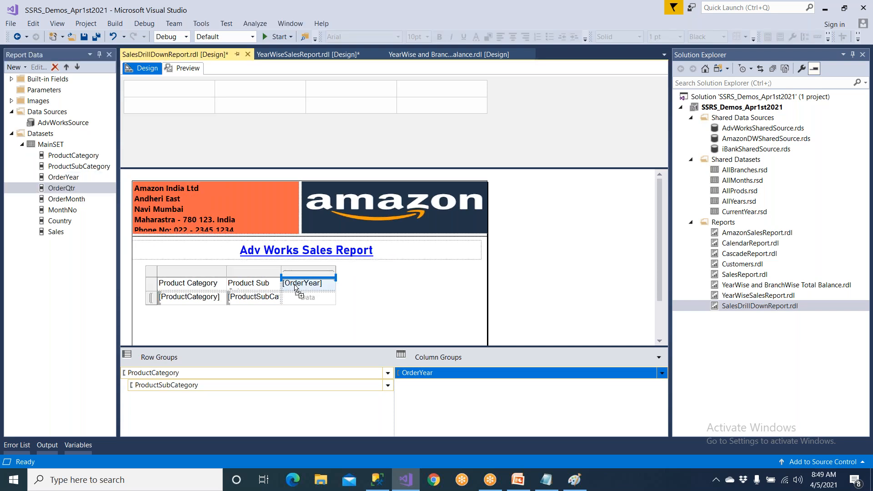
pyautogui.moveTo(295, 287); pyautogui.dragTo(296, 288)
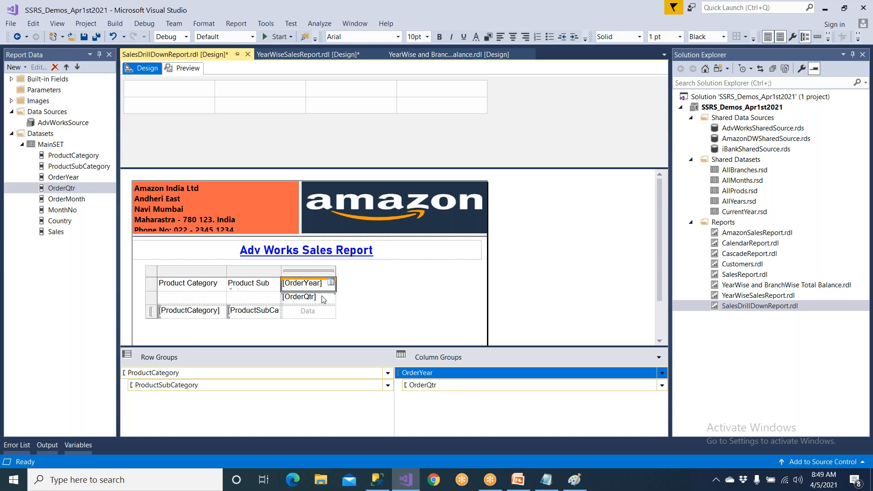
# Step: Nest OrderMonth beneath OrderQtr and Country beneath OrderMonth as child column groups in the matrix
pyautogui.click(314, 297)
pyautogui.click(76, 200)
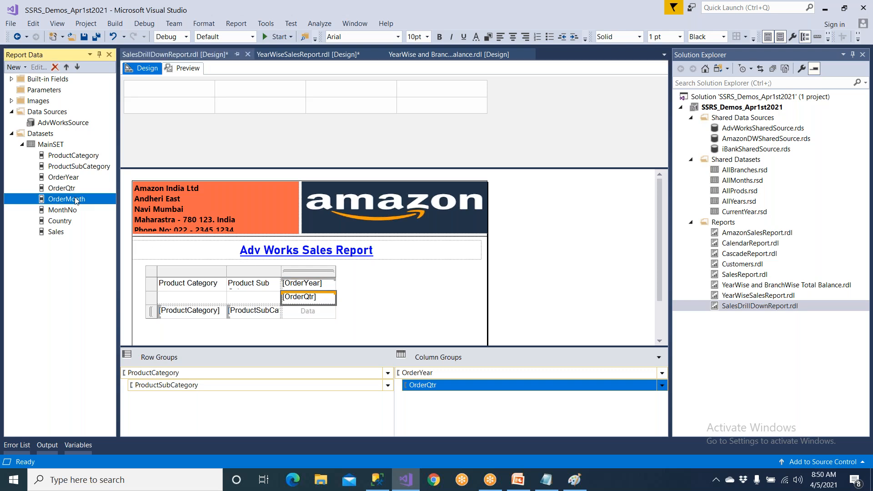
pyautogui.moveTo(80, 202); pyautogui.dragTo(316, 306)
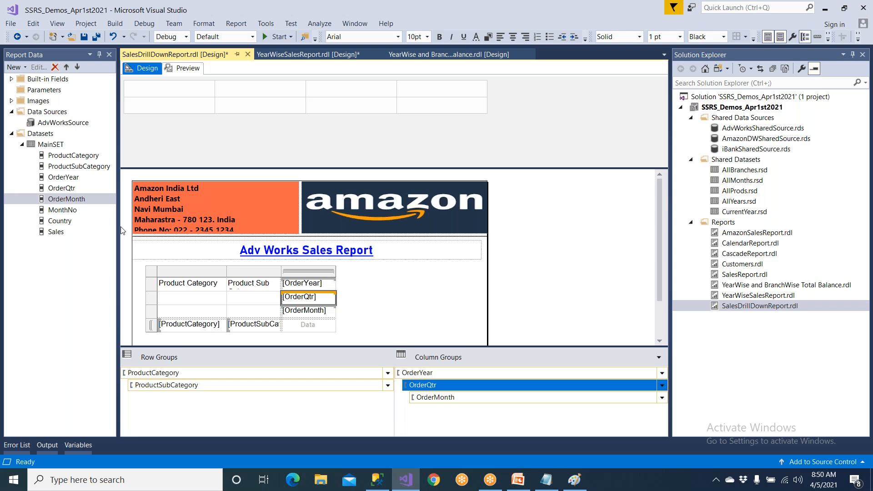
pyautogui.click(84, 210)
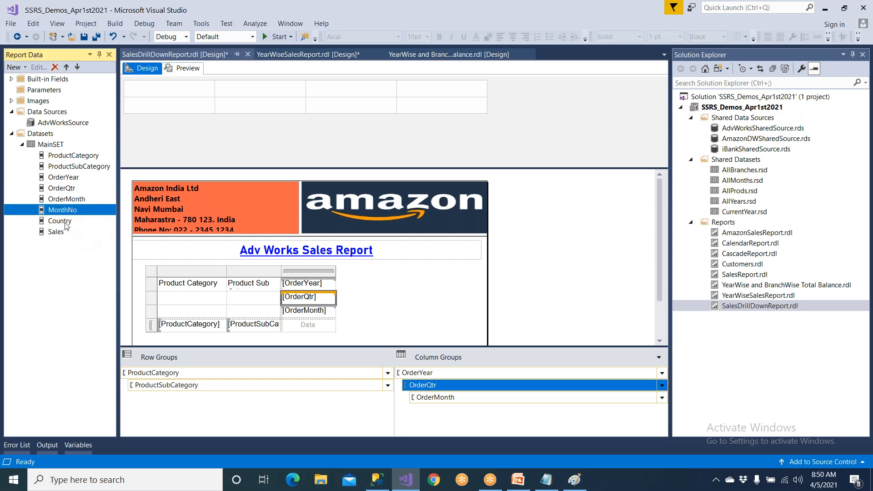
pyautogui.click(63, 221)
pyautogui.moveTo(73, 225); pyautogui.dragTo(312, 318)
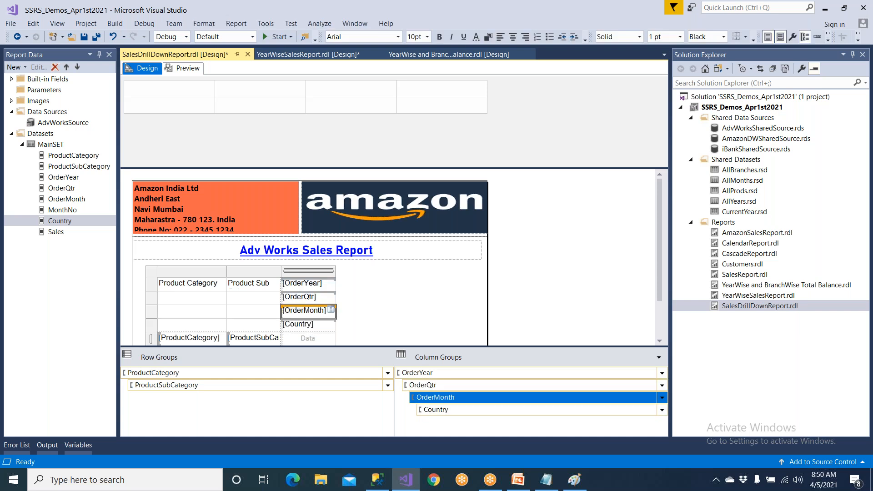
# Step: Fill the matrix data cell with the Sales field as Sum(Sales)
pyautogui.click(59, 233)
pyautogui.scroll(-1, 249, 288)
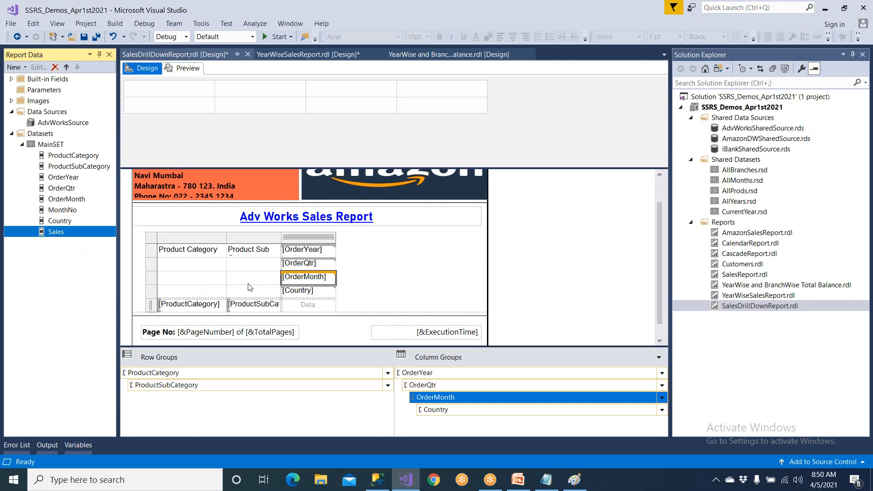
pyautogui.moveTo(67, 236); pyautogui.dragTo(314, 309)
pyautogui.click(331, 304)
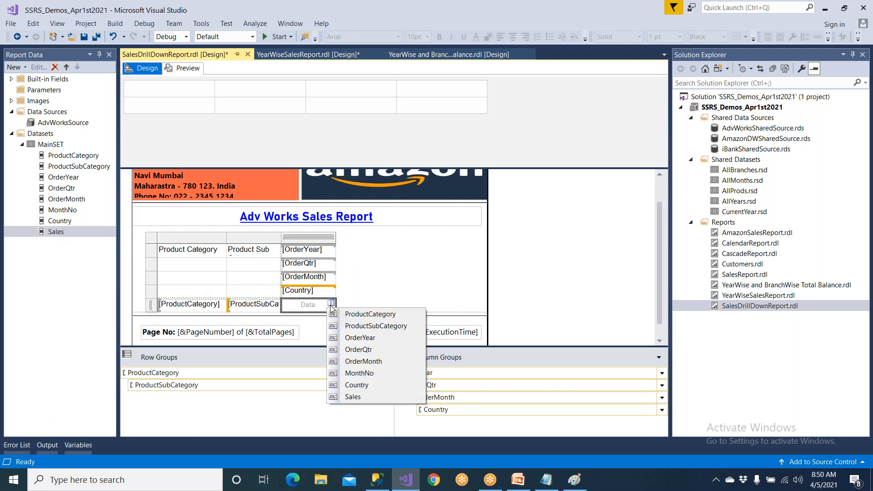
pyautogui.click(353, 397)
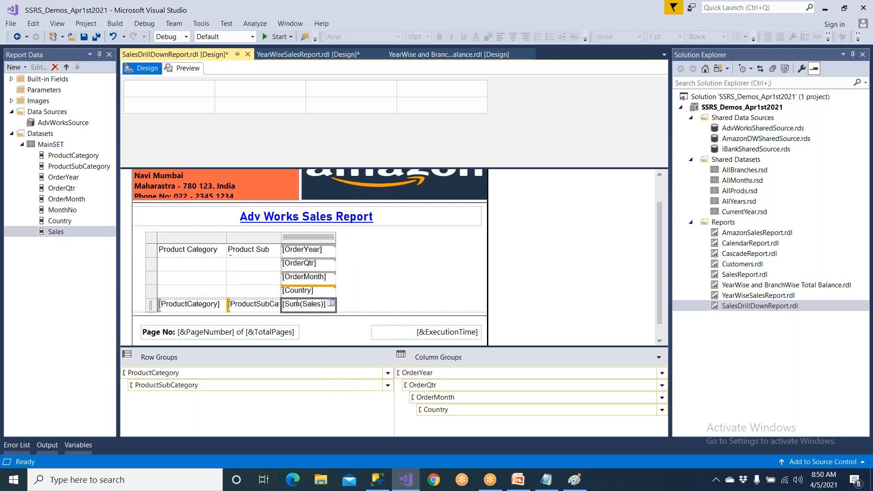
# Step: Move the matrix toward the report body's left edge and widen it so the field names fit
pyautogui.click(151, 241)
pyautogui.moveTo(165, 244); pyautogui.dragTo(148, 232)
pyautogui.moveTo(320, 301); pyautogui.dragTo(401, 299)
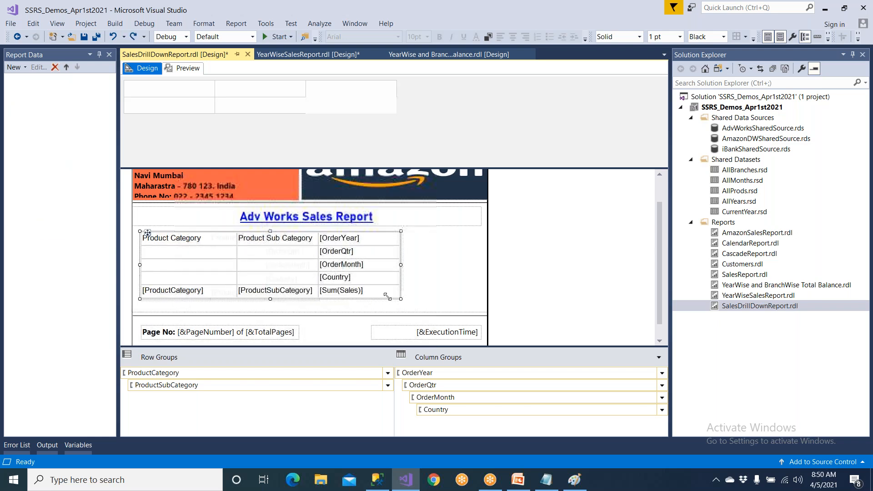
# Step: Clear the Product Category and Product Sub Category header texts from the matrix
pyautogui.click(206, 243)
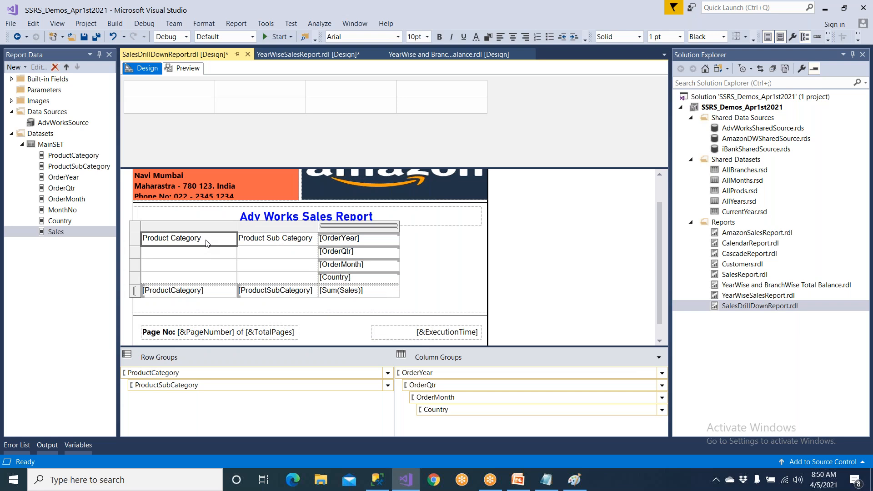
pyautogui.press('Delete')
pyautogui.click(314, 242)
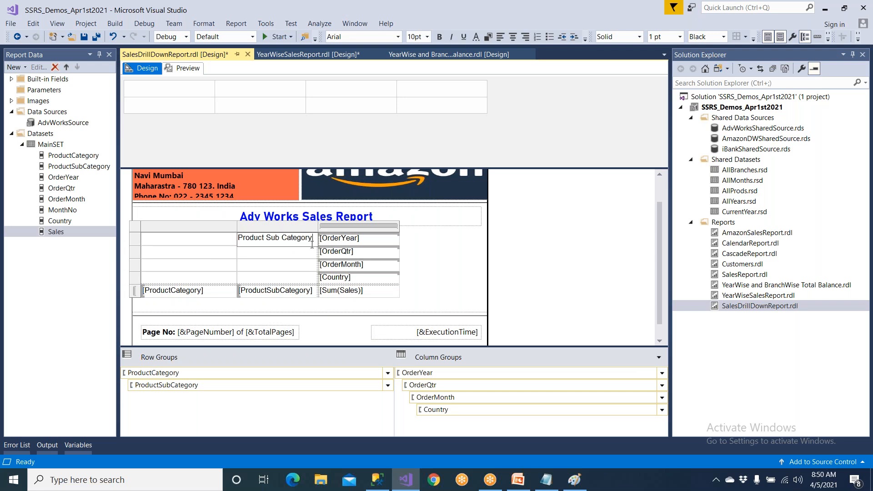
pyautogui.press('BackSpace')
pyautogui.press('BackSpace')
pyautogui.press('BackSpace')
pyautogui.press('BackSpace')
pyautogui.press('BackSpace')
pyautogui.press('BackSpace')
pyautogui.press('BackSpace')
pyautogui.press('BackSpace')
pyautogui.press('BackSpace')
pyautogui.press('BackSpace')
pyautogui.press('BackSpace')
pyautogui.press('BackSpace')
pyautogui.press('BackSpace')
pyautogui.press('BackSpace')
pyautogui.press('BackSpace')
pyautogui.press('BackSpace')
pyautogui.press('BackSpace')
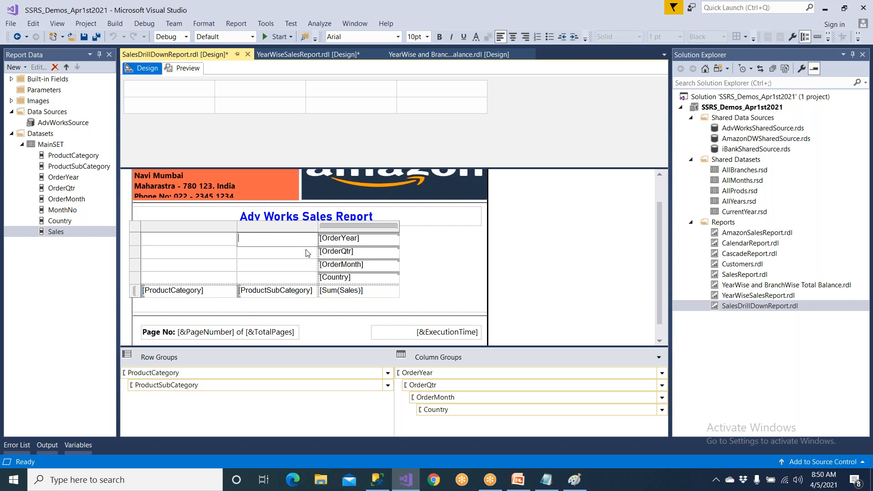
pyautogui.click(435, 259)
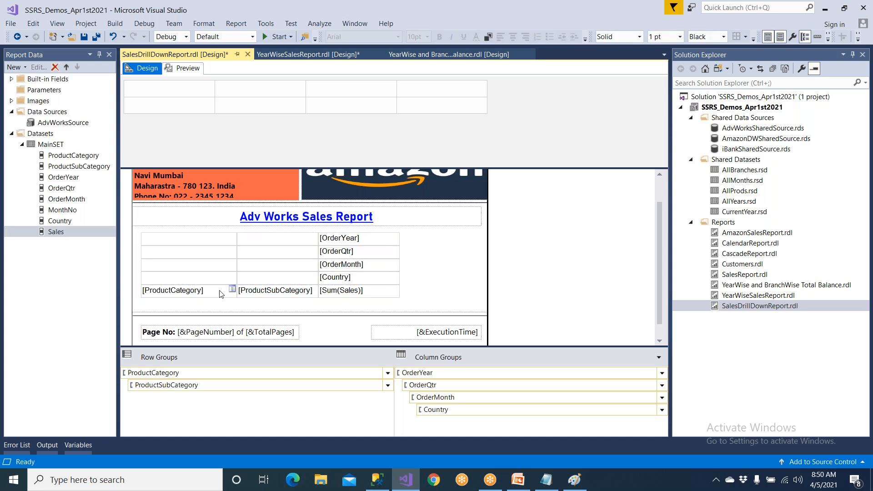
# Step: Set the background of the ProductCategory cell to pink and the ProductSubCategory cell to light green
pyautogui.click(231, 291)
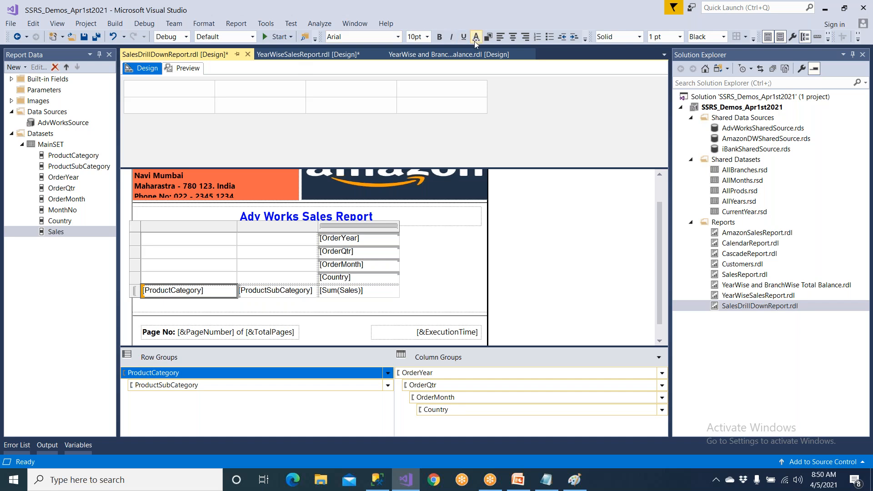
pyautogui.click(484, 41)
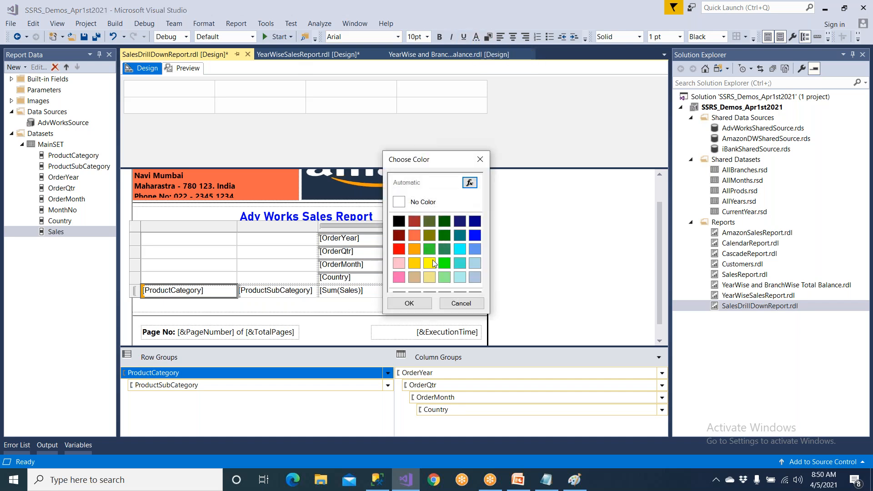
pyautogui.click(399, 263)
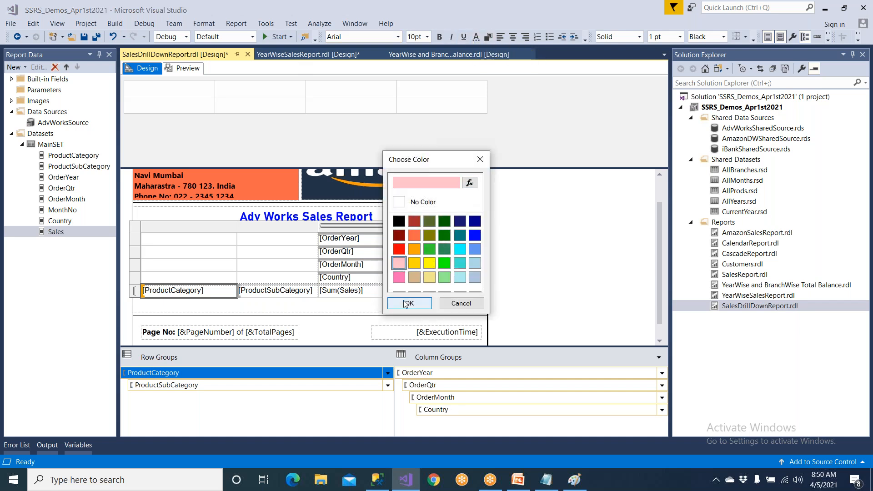
pyautogui.click(410, 303)
pyautogui.click(284, 293)
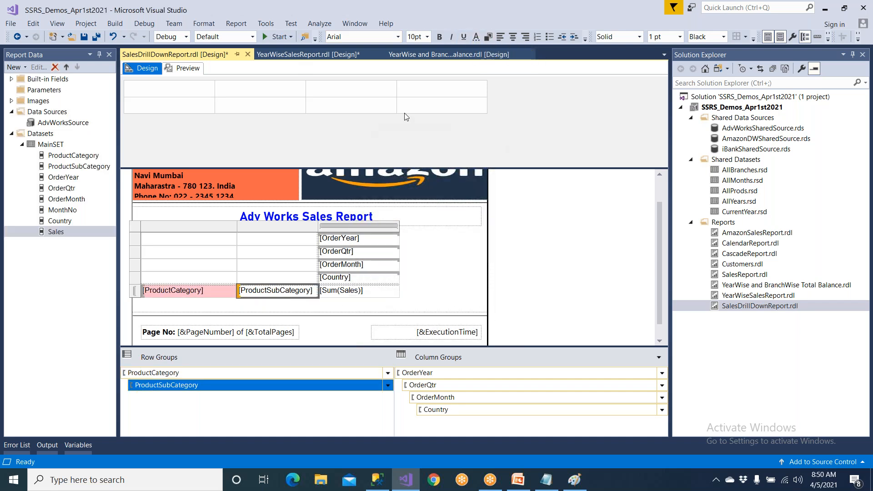
pyautogui.click(488, 37)
pyautogui.click(446, 278)
pyautogui.click(409, 303)
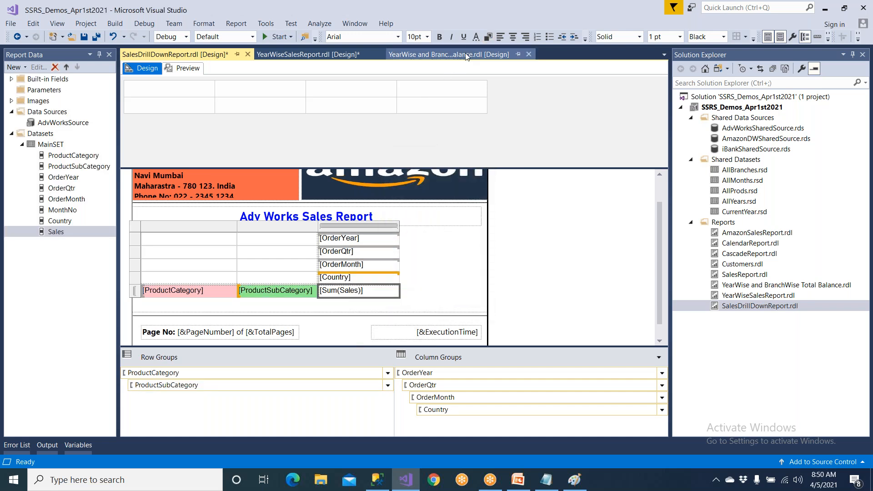
# Step: Set the background of the Sum(Sales) cell to yellow and the Country cell to orange
pyautogui.click(488, 36)
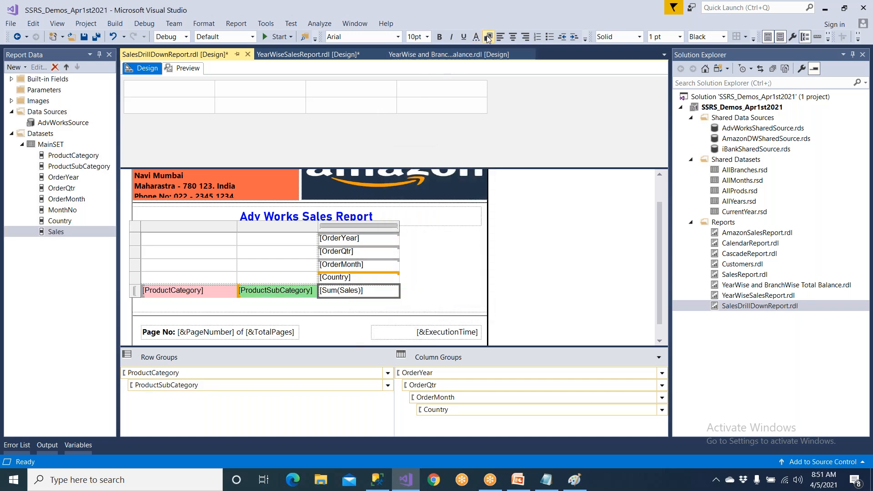
pyautogui.click(429, 262)
pyautogui.click(410, 303)
pyautogui.click(384, 280)
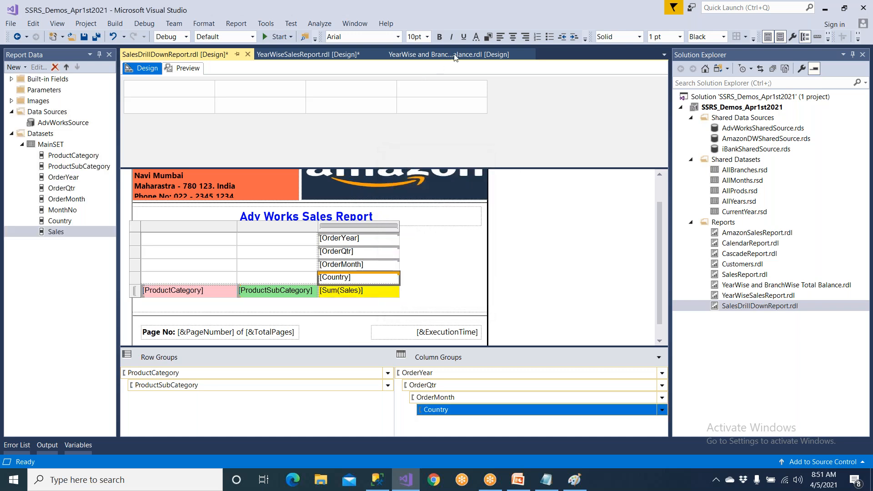
pyautogui.click(486, 38)
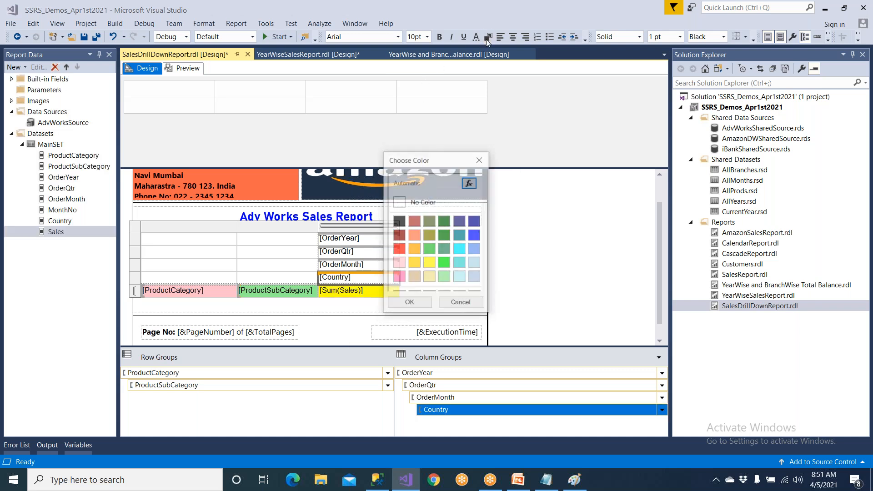
pyautogui.click(414, 250)
pyautogui.click(409, 303)
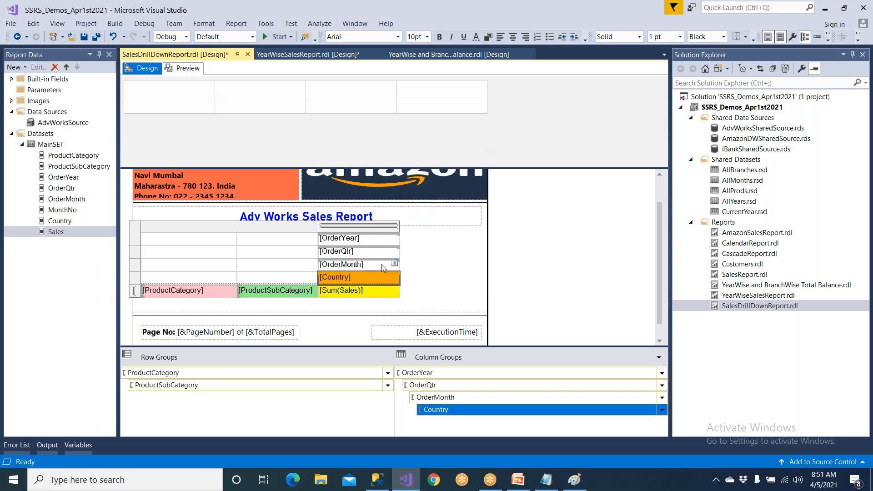
# Step: Set the background of the OrderMonth cell to cyan and the OrderQtr cell to pink
pyautogui.click(381, 263)
pyautogui.click(488, 37)
pyautogui.click(452, 260)
pyautogui.click(398, 303)
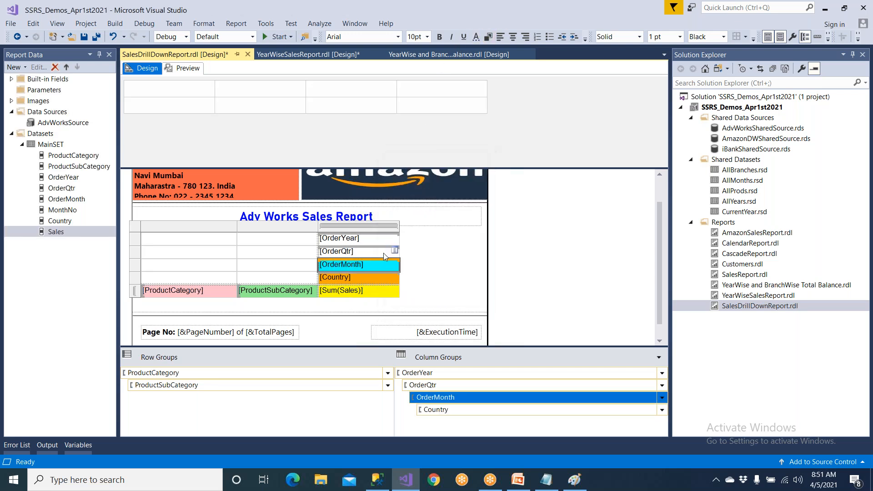
pyautogui.click(382, 250)
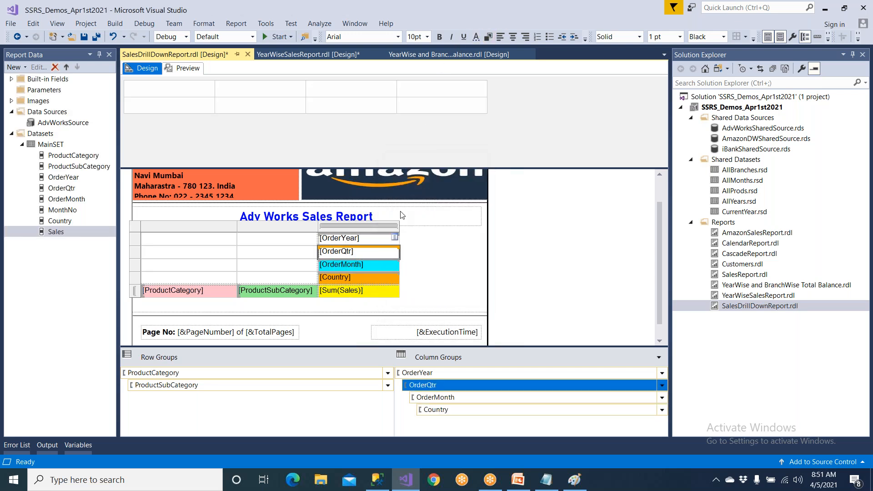
pyautogui.click(493, 37)
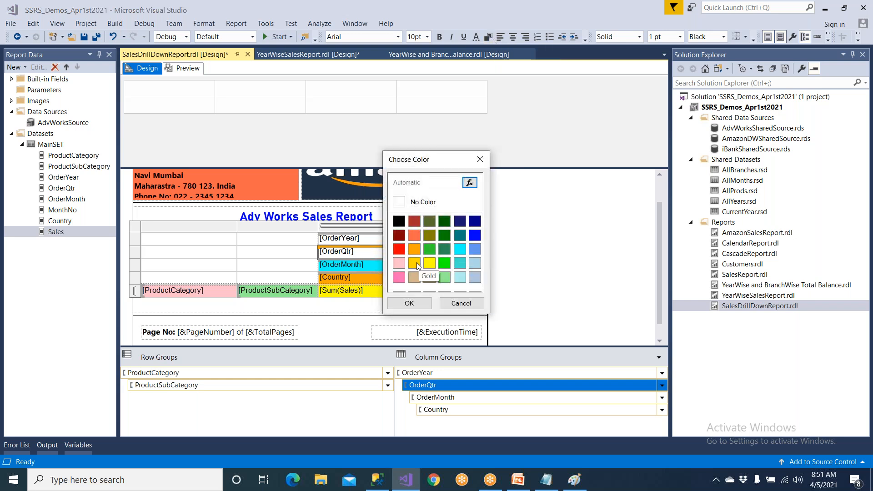
pyautogui.click(400, 263)
pyautogui.click(409, 303)
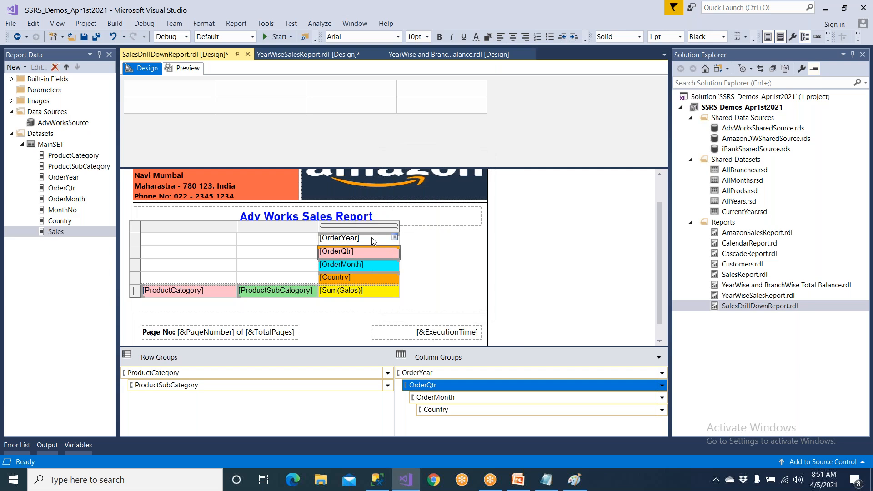
# Step: Set the background of the OrderYear cell to bright green and save the report
pyautogui.click(371, 238)
pyautogui.click(488, 37)
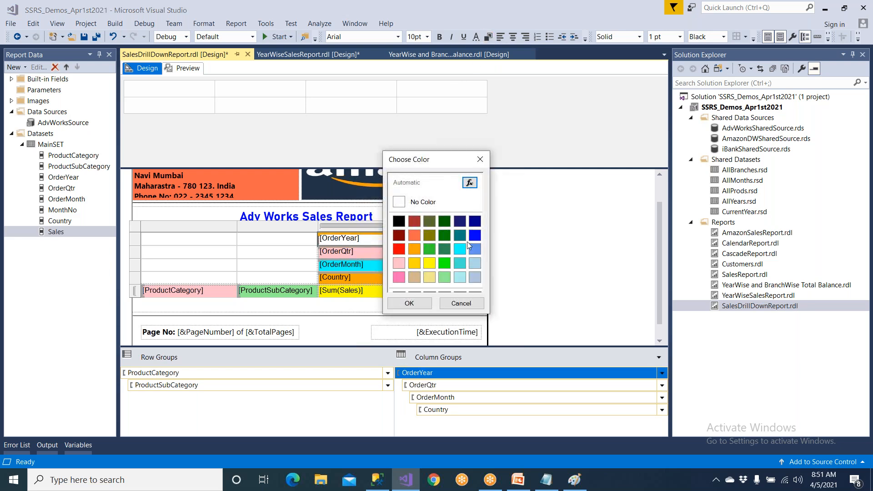
pyautogui.click(442, 265)
pyautogui.click(407, 303)
pyautogui.click(435, 247)
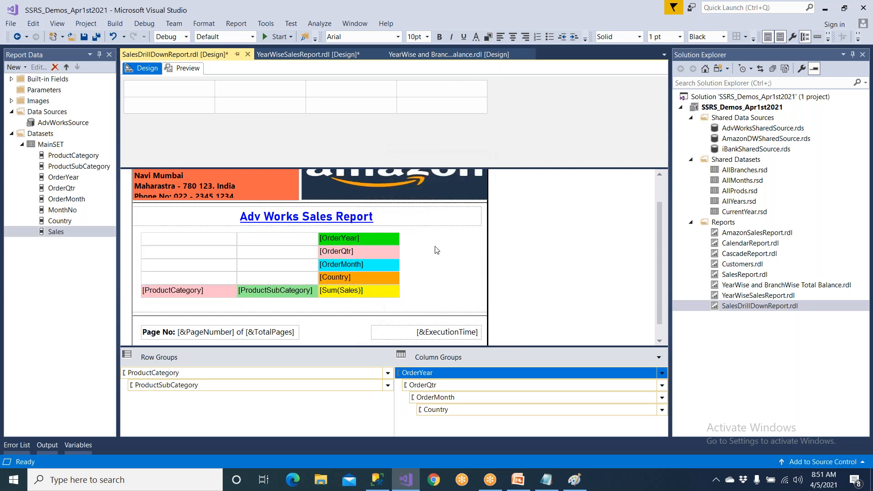
pyautogui.click(83, 36)
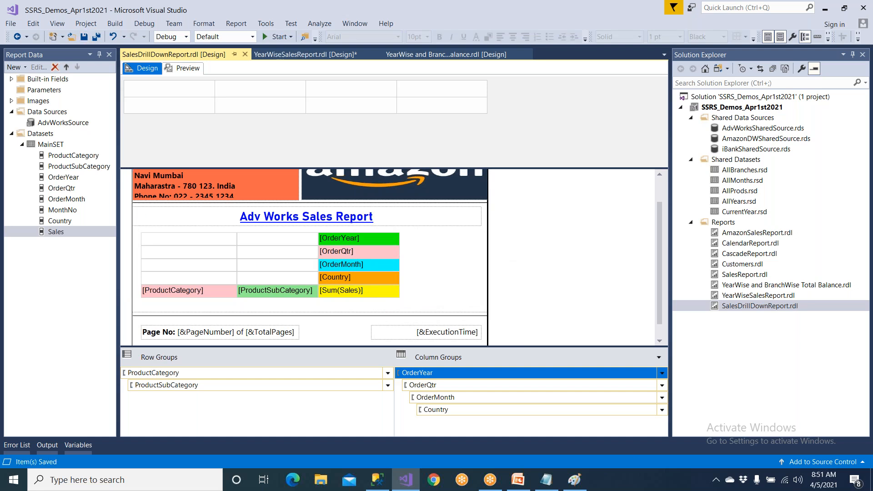
# Step: Widen the whole matrix slightly to the right
pyautogui.click(145, 238)
pyautogui.click(137, 232)
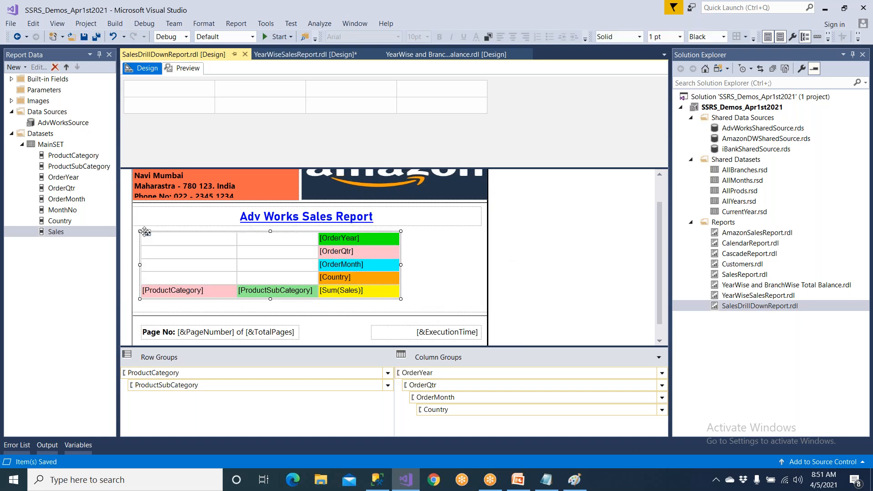
pyautogui.moveTo(401, 299); pyautogui.dragTo(408, 299)
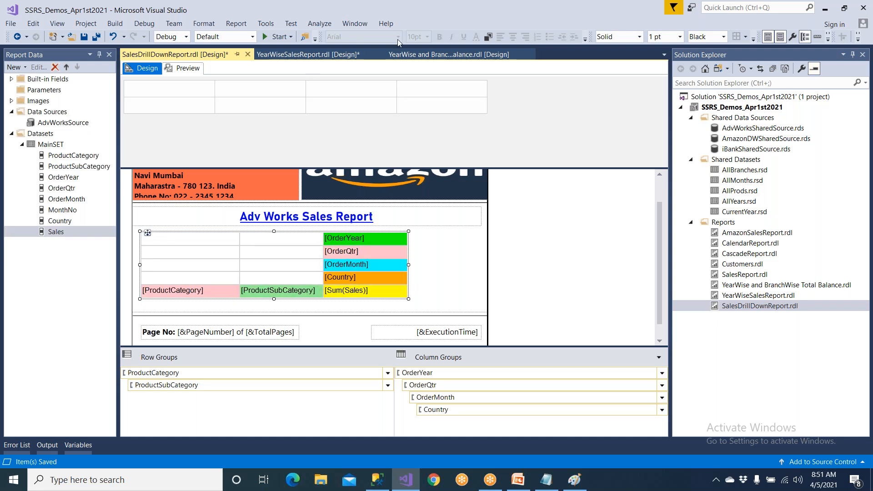
# Step: Left-align the ProductCategory column, right-align the column holding OrderYear through Sum(Sales), and save the report
pyautogui.click(211, 246)
pyautogui.click(215, 226)
pyautogui.click(500, 37)
pyautogui.click(301, 226)
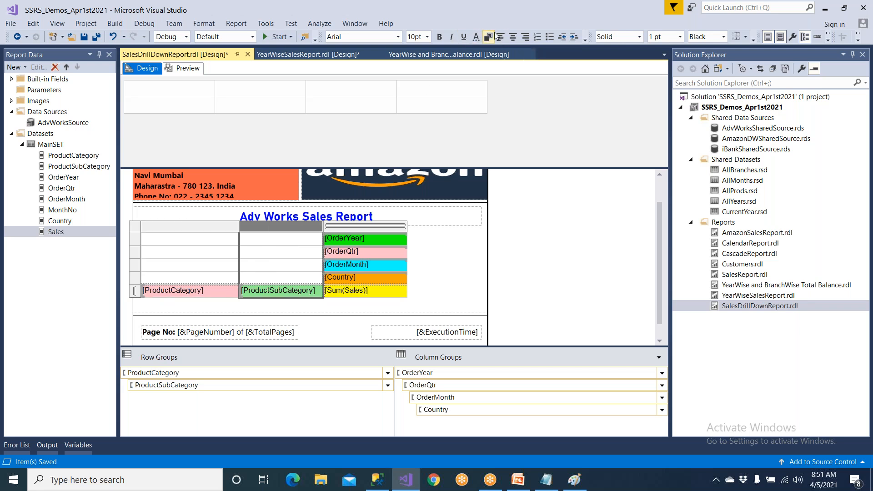
pyautogui.click(389, 226)
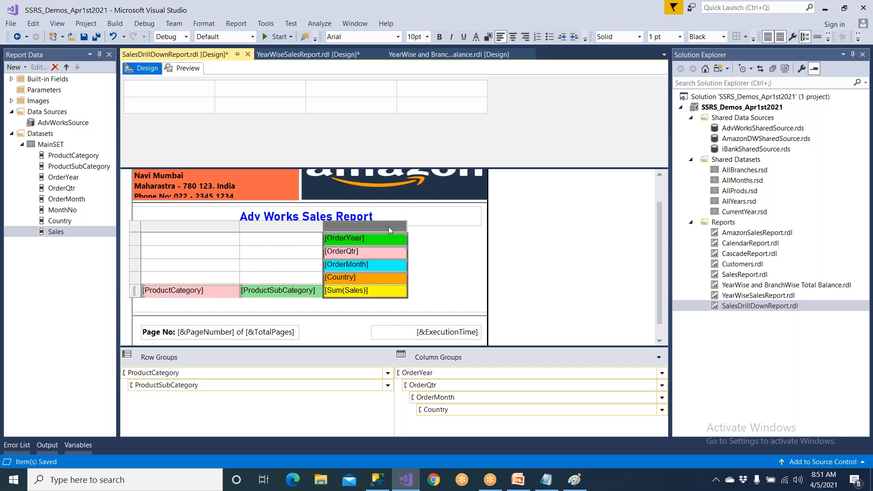
pyautogui.click(526, 37)
pyautogui.click(84, 37)
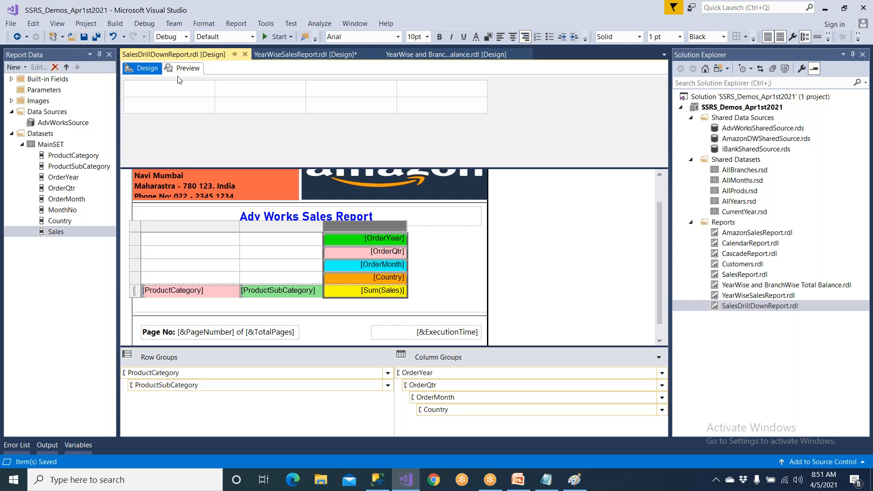
# Step: Shift the matrix to the right so it sits more centrally beneath the report title
pyautogui.click(143, 230)
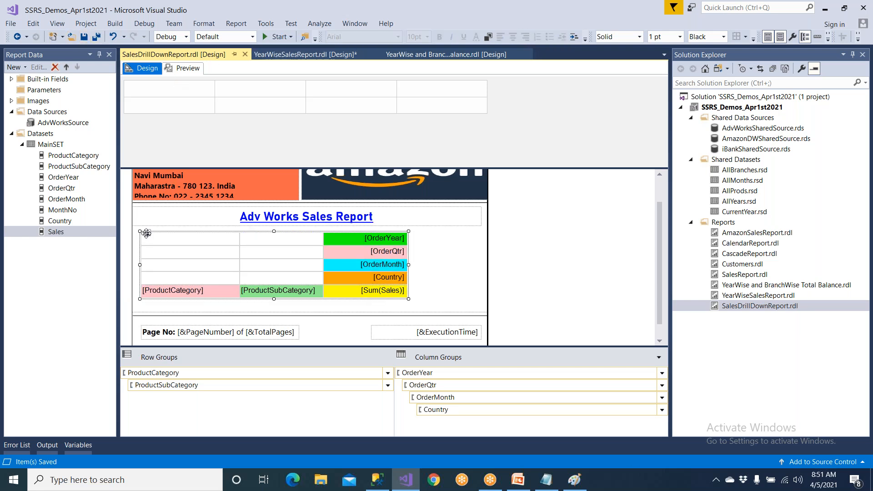
pyautogui.click(444, 257)
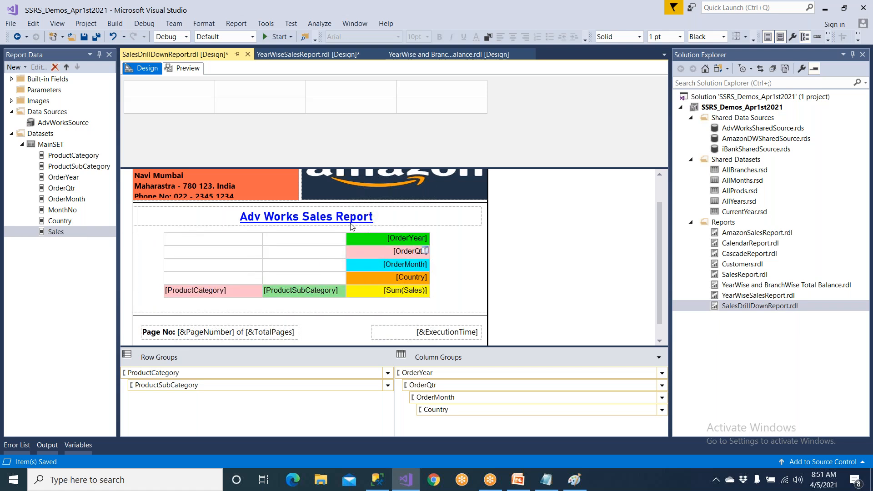
# Step: Save and preview the sales drill-down report, collapsing the Report Data and Solution Explorer panes to enlarge the view
pyautogui.click(84, 38)
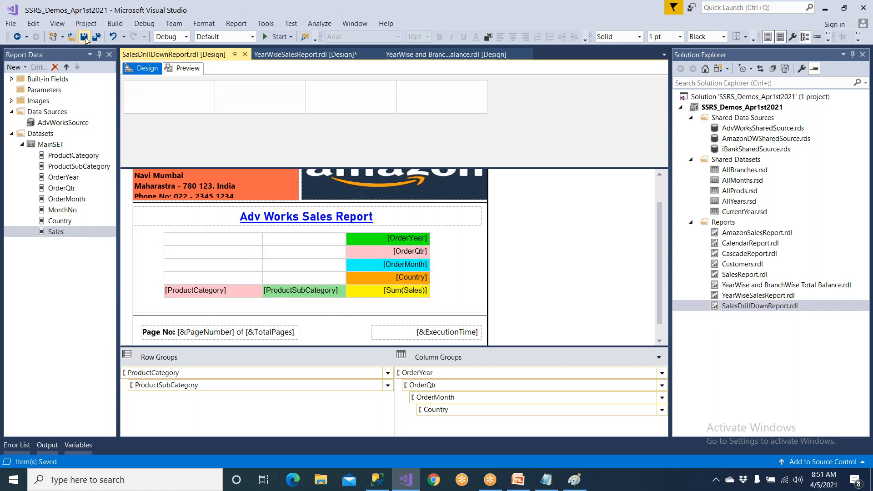
pyautogui.click(178, 68)
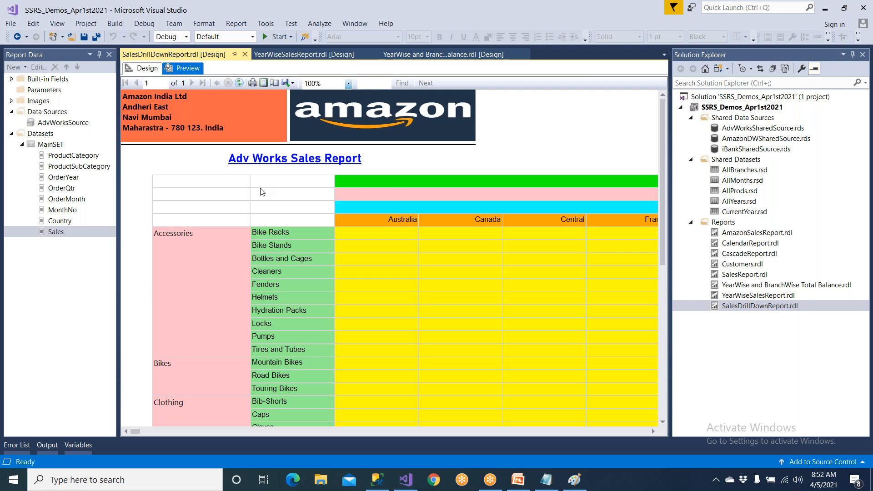
pyautogui.click(99, 54)
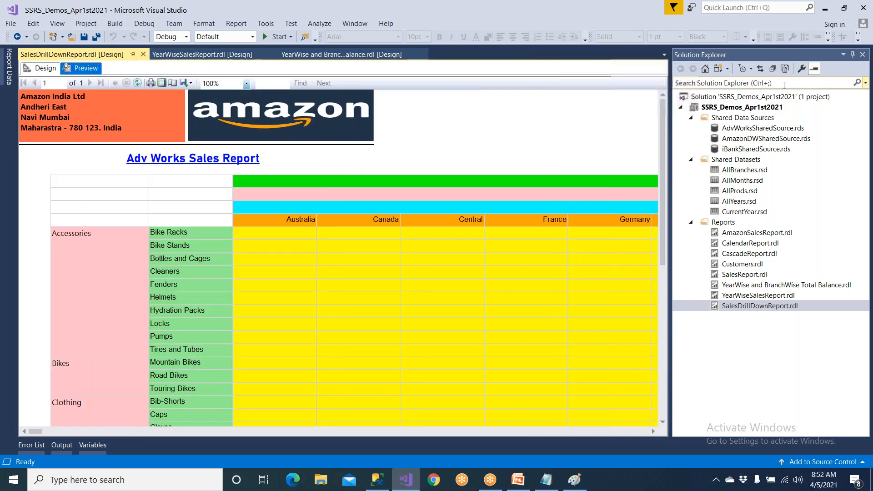
pyautogui.click(853, 54)
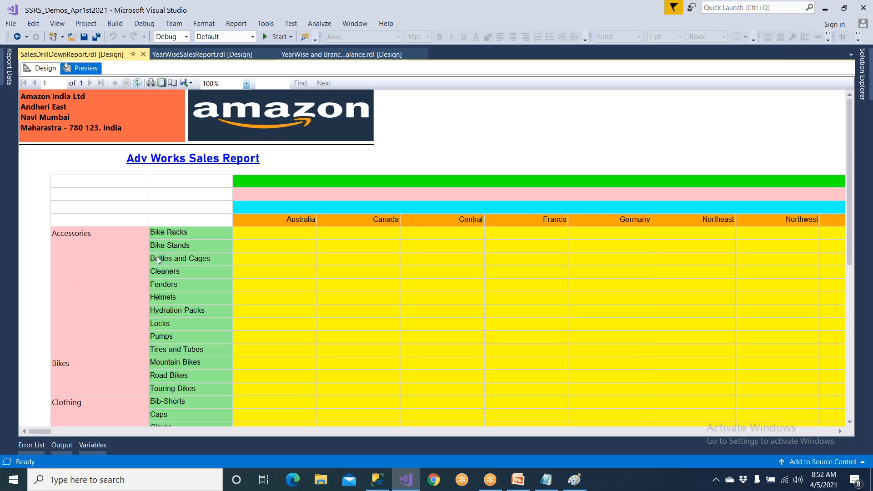
# Step: Examine the previewed report's product category and subcategory rows, country columns and page footer
pyautogui.scroll(-2, 192, 270)
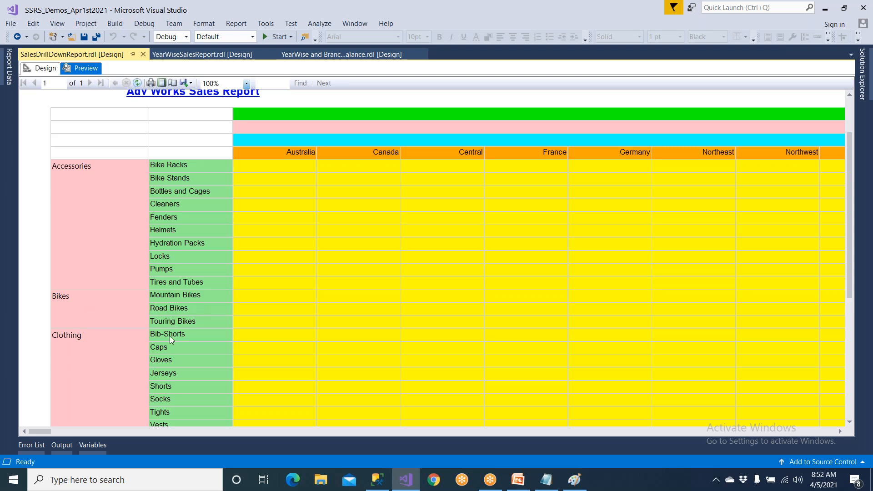
pyautogui.scroll(-2, 170, 337)
pyautogui.scroll(-5, 122, 370)
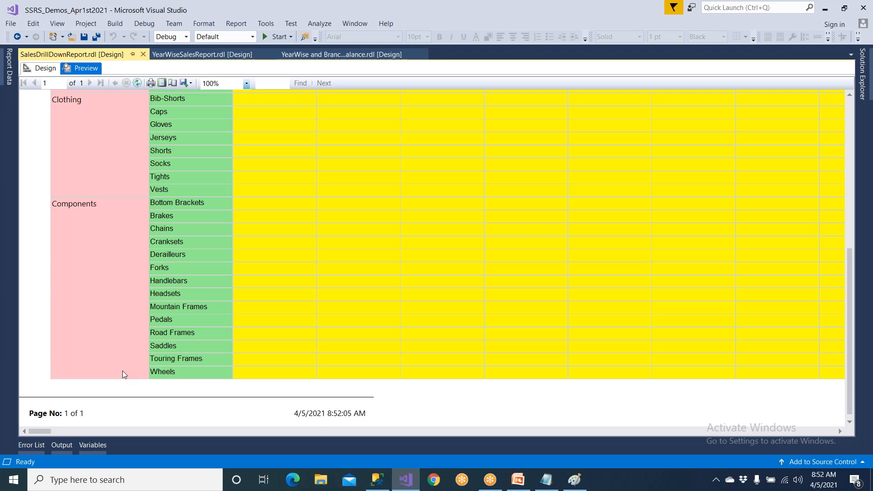
pyautogui.scroll(8, 122, 370)
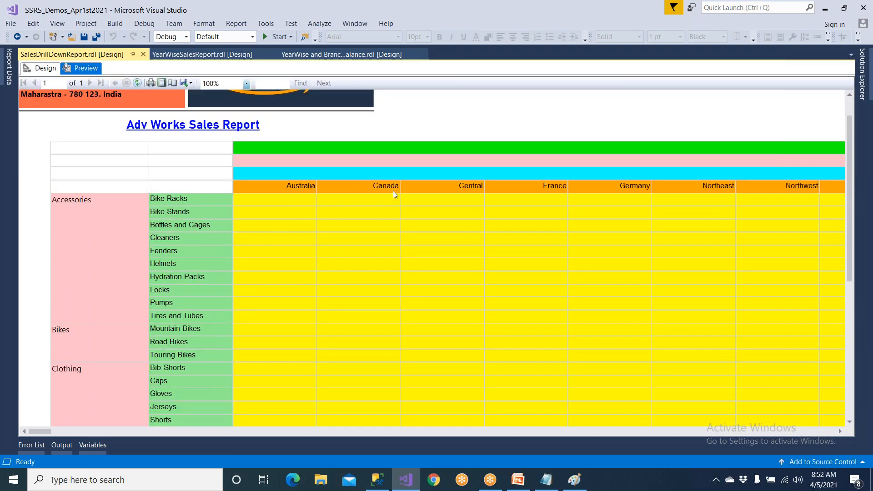
pyautogui.moveTo(47, 432); pyautogui.dragTo(25, 457)
pyautogui.scroll(-5, 326, 291)
pyautogui.scroll(5, 326, 293)
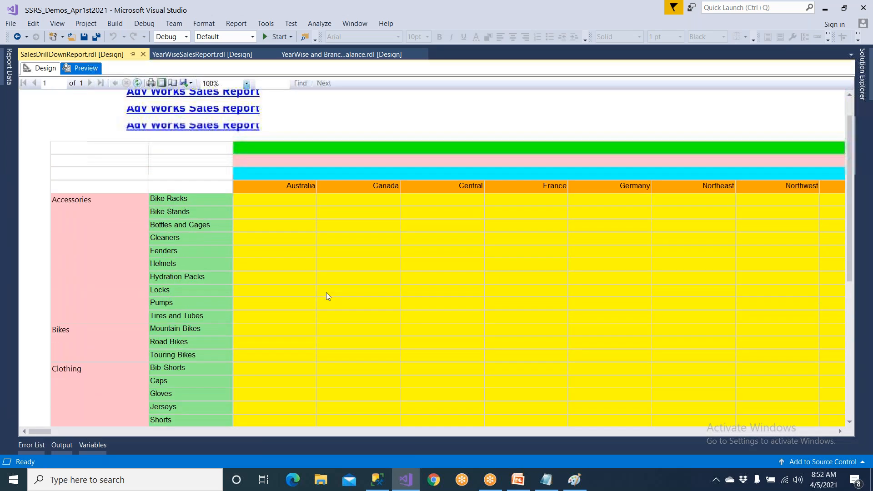
pyautogui.moveTo(40, 429)
pyautogui.mouseDown()
pyautogui.moveTo(438, 423)
pyautogui.moveTo(50, 443)
pyautogui.moveTo(43, 432)
pyautogui.mouseUp()
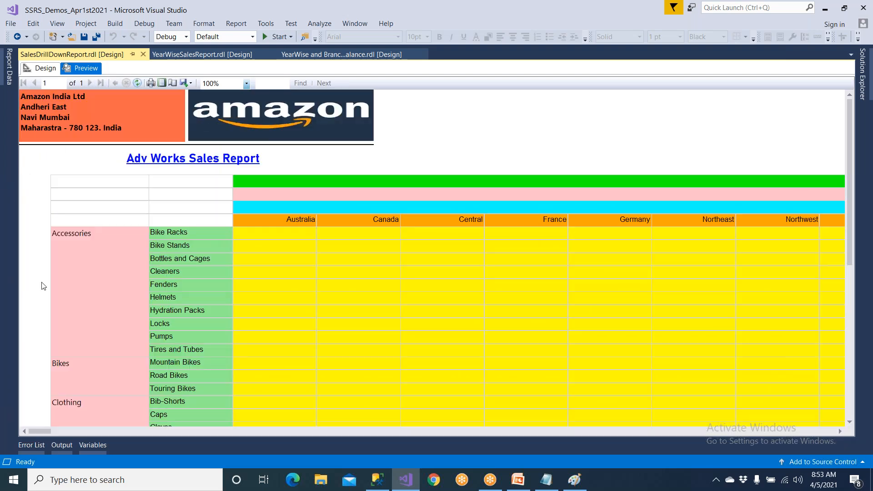
# Step: In the report design, make the matrix's Sum(Sales) row slightly taller and its column wider, then save and preview the report
pyautogui.click(45, 68)
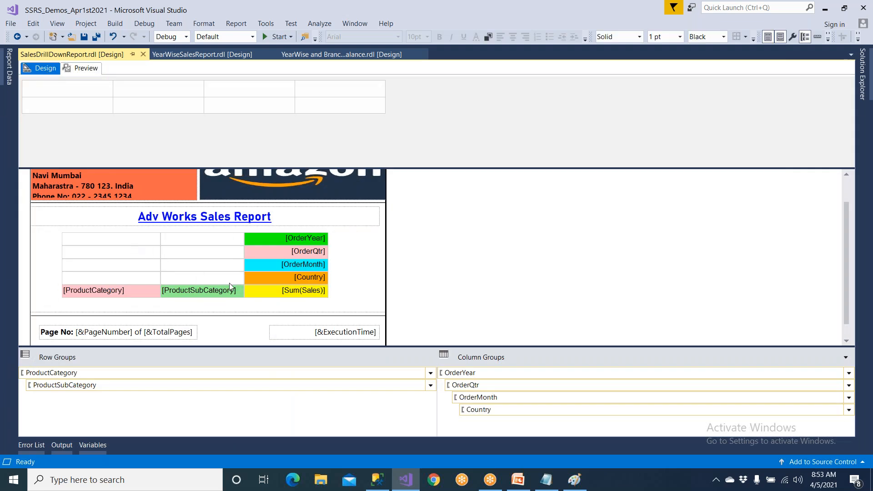
pyautogui.click(249, 294)
pyautogui.click(56, 292)
pyautogui.hotkey('ctrl', 'z')
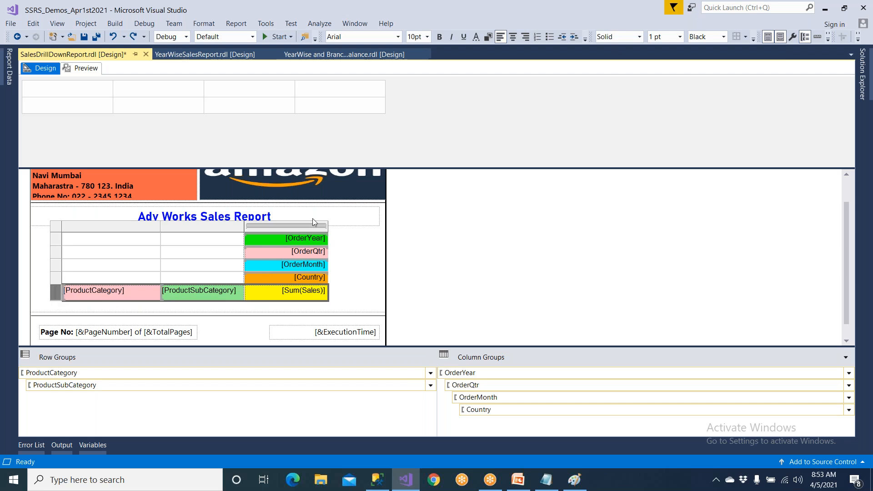
pyautogui.click(326, 226)
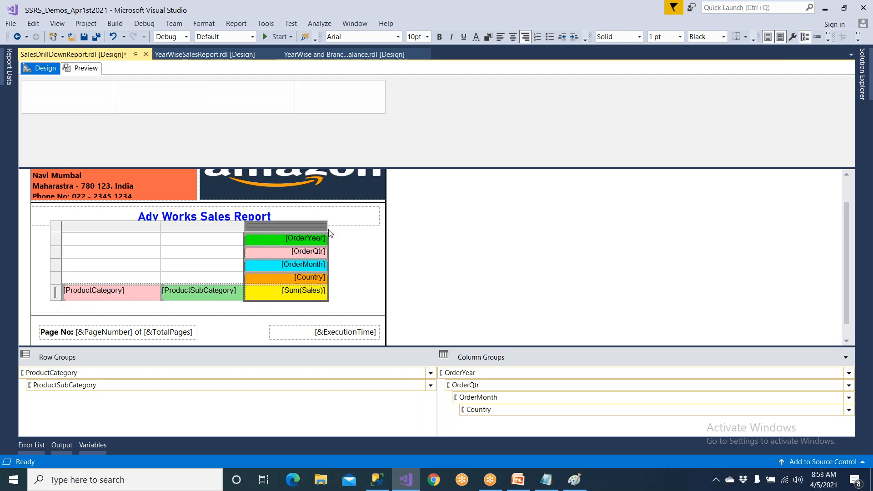
pyautogui.moveTo(331, 233); pyautogui.dragTo(346, 230)
pyautogui.click(358, 277)
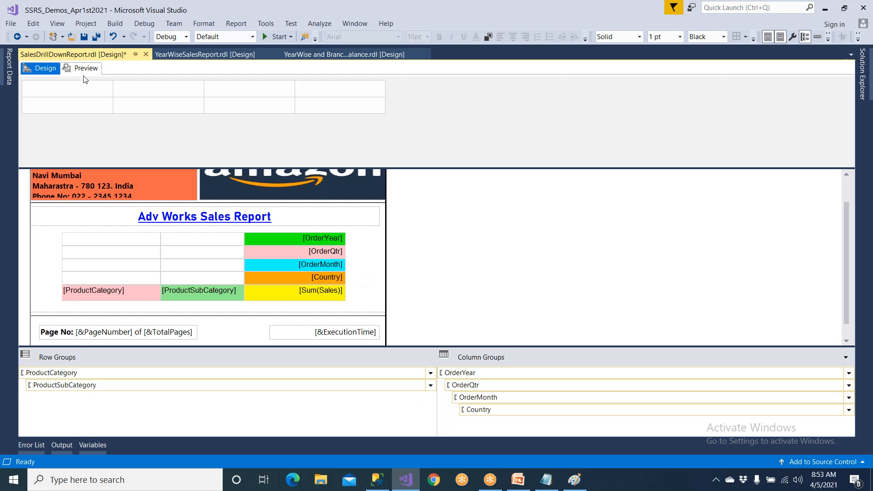
pyautogui.click(84, 37)
pyautogui.click(87, 68)
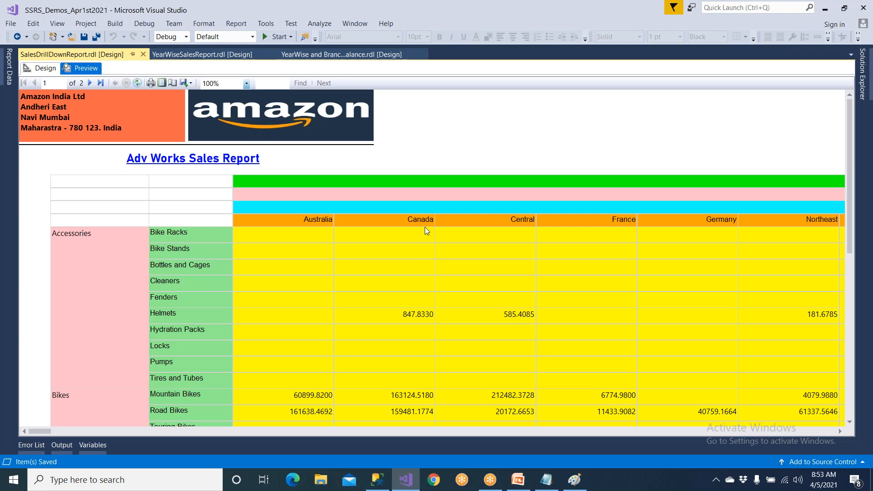
# Step: Center-align the matrix column holding OrderYear through Sum(Sales) in the design and save the report
pyautogui.click(32, 68)
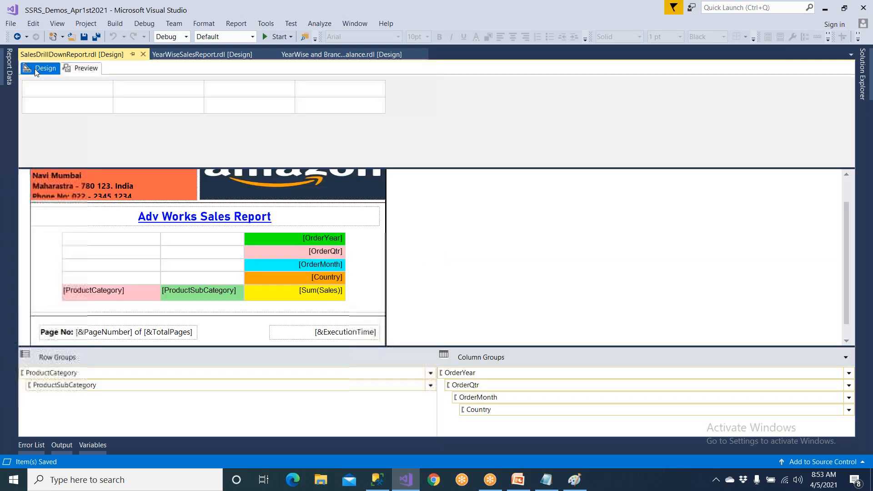
pyautogui.click(272, 238)
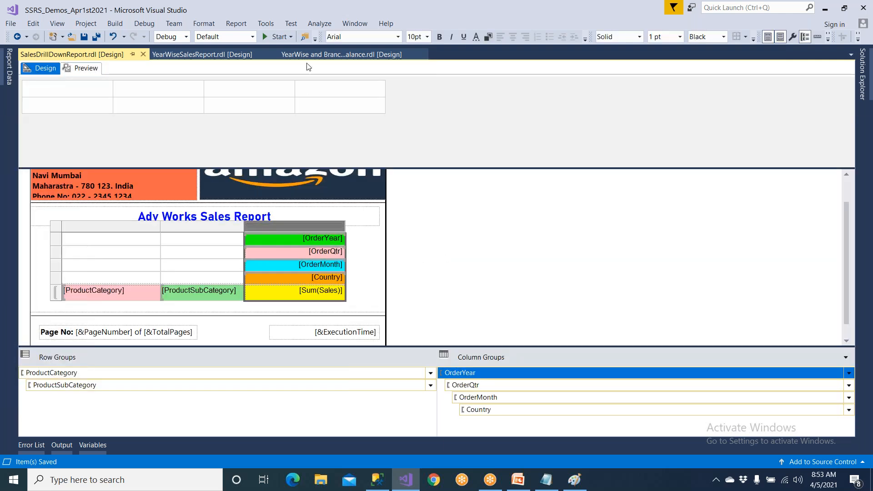
pyautogui.click(513, 36)
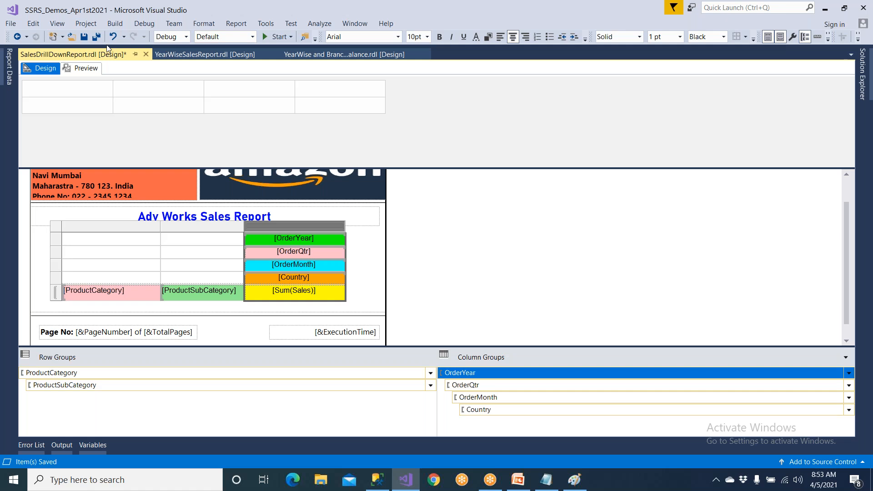
pyautogui.click(83, 37)
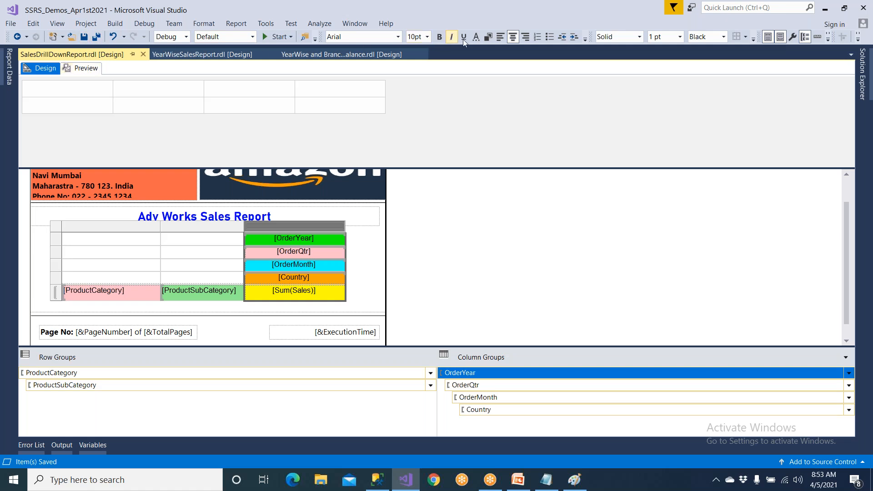
# Step: Left-align the column holding OrderYear through Sum(Sales), then save and preview the report
pyautogui.click(501, 37)
pyautogui.click(84, 37)
pyautogui.click(84, 68)
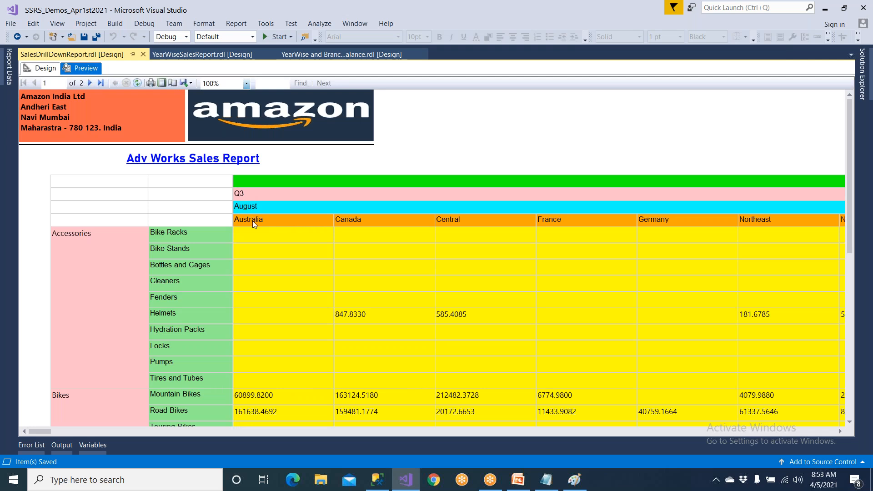
# Step: Examine the previewed sales figures across the quarter, month and country columns and return to the report design
pyautogui.scroll(-3, 252, 220)
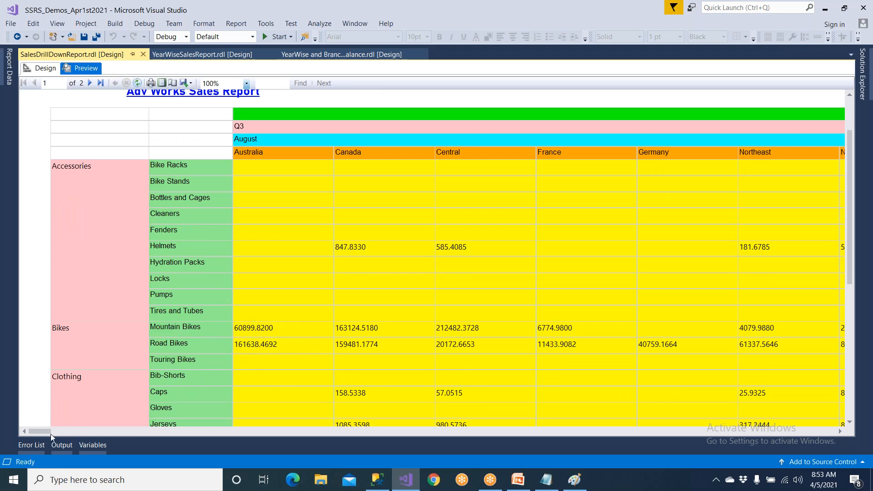
pyautogui.moveTo(47, 432); pyautogui.dragTo(362, 428)
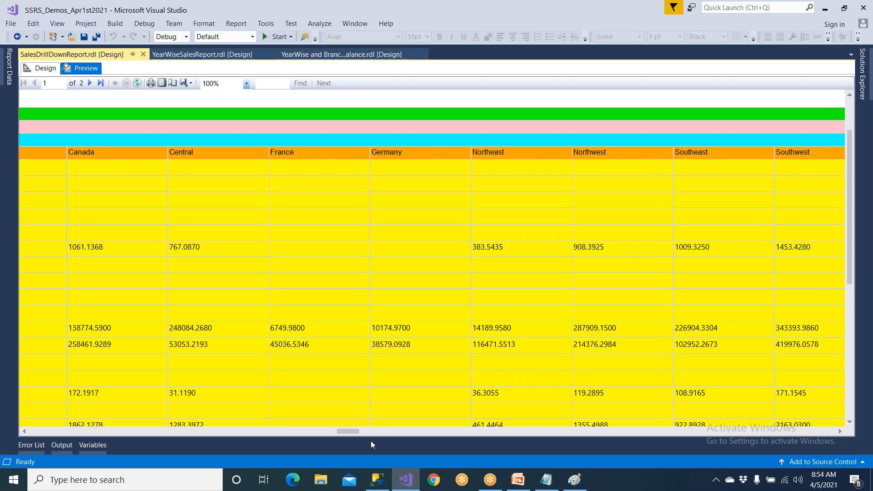
pyautogui.moveTo(348, 432); pyautogui.dragTo(825, 430)
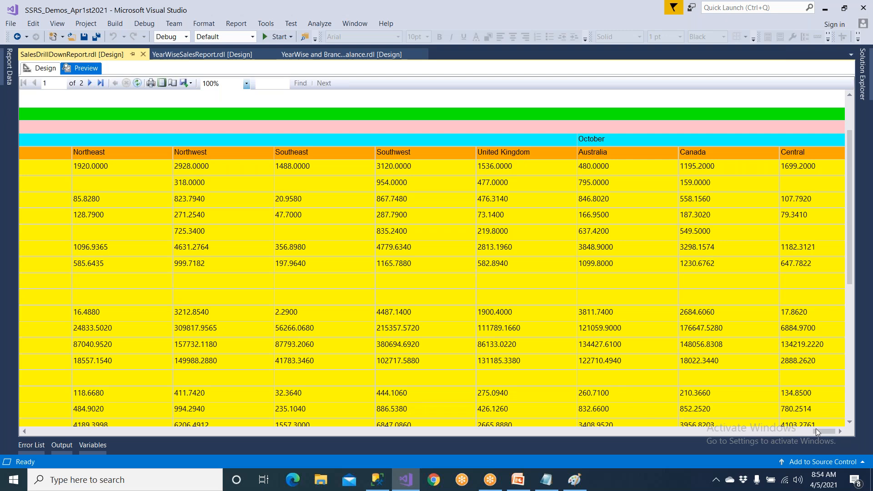
pyautogui.moveTo(815, 432); pyautogui.dragTo(54, 424)
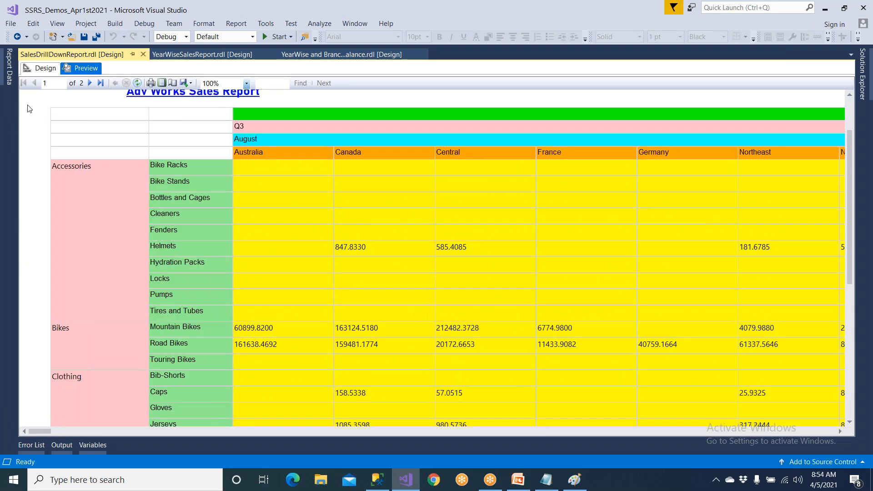
pyautogui.click(45, 68)
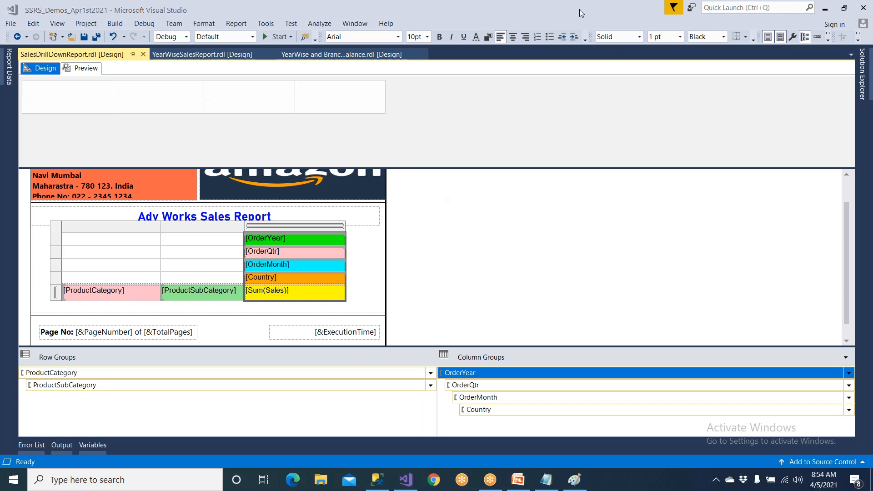
pyautogui.moveTo(354, 232); pyautogui.dragTo(362, 316)
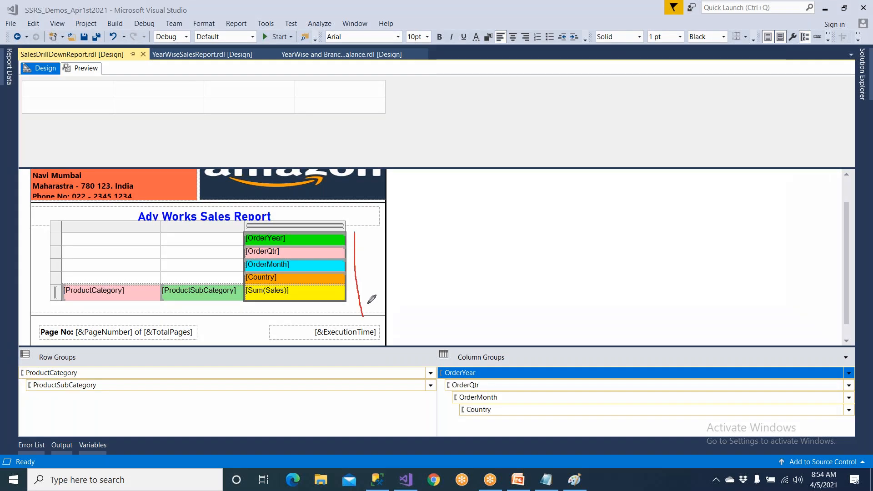
pyautogui.moveTo(371, 266); pyautogui.dragTo(425, 263)
pyautogui.moveTo(449, 236)
pyautogui.mouseDown()
pyautogui.moveTo(456, 285)
pyautogui.moveTo(501, 279)
pyautogui.mouseUp()
pyautogui.moveTo(514, 237); pyautogui.dragTo(514, 265)
pyautogui.moveTo(523, 236); pyautogui.dragTo(532, 262)
pyautogui.moveTo(516, 261)
pyautogui.mouseDown()
pyautogui.moveTo(545, 230)
pyautogui.moveTo(569, 246)
pyautogui.moveTo(590, 236)
pyautogui.moveTo(567, 248)
pyautogui.mouseUp()
pyautogui.moveTo(583, 217)
pyautogui.mouseDown()
pyautogui.moveTo(570, 246)
pyautogui.moveTo(586, 304)
pyautogui.mouseUp()
pyautogui.moveTo(597, 272)
pyautogui.mouseDown()
pyautogui.moveTo(607, 303)
pyautogui.moveTo(668, 273)
pyautogui.moveTo(672, 291)
pyautogui.moveTo(681, 281)
pyautogui.mouseUp()
pyautogui.moveTo(695, 249); pyautogui.dragTo(706, 283)
pyautogui.moveTo(725, 251)
pyautogui.mouseDown()
pyautogui.moveTo(739, 273)
pyautogui.moveTo(796, 247)
pyautogui.moveTo(804, 262)
pyautogui.moveTo(791, 221)
pyautogui.mouseUp()
pyautogui.moveTo(430, 197)
pyautogui.mouseDown()
pyautogui.moveTo(447, 228)
pyautogui.moveTo(424, 222)
pyautogui.moveTo(471, 225)
pyautogui.moveTo(477, 212)
pyautogui.moveTo(486, 227)
pyautogui.mouseUp()
pyautogui.moveTo(494, 196); pyautogui.dragTo(536, 226)
pyautogui.moveTo(532, 191); pyautogui.dragTo(533, 216)
pyautogui.moveTo(600, 301)
pyautogui.mouseDown()
pyautogui.moveTo(677, 294)
pyautogui.moveTo(668, 296)
pyautogui.mouseUp()
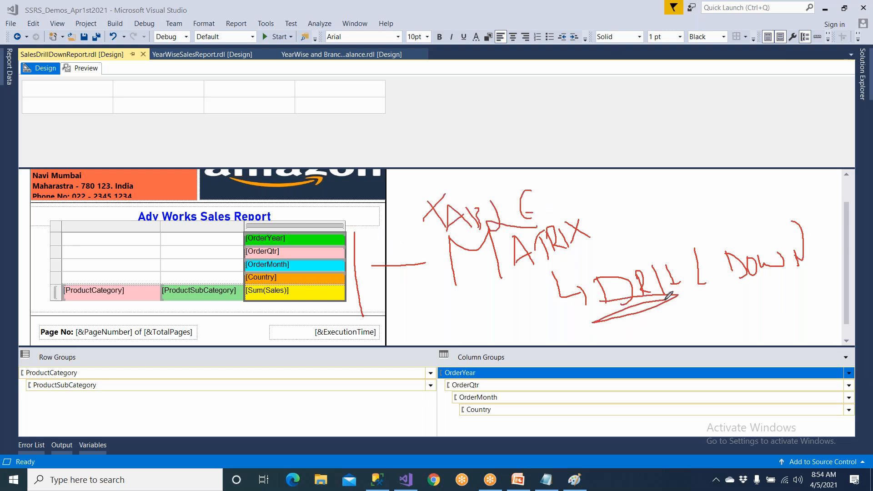
pyautogui.moveTo(544, 202); pyautogui.dragTo(585, 167)
pyautogui.moveTo(592, 229); pyautogui.dragTo(625, 194)
pyautogui.moveTo(582, 320)
pyautogui.mouseDown()
pyautogui.moveTo(848, 237)
pyautogui.moveTo(584, 264)
pyautogui.moveTo(594, 327)
pyautogui.mouseUp()
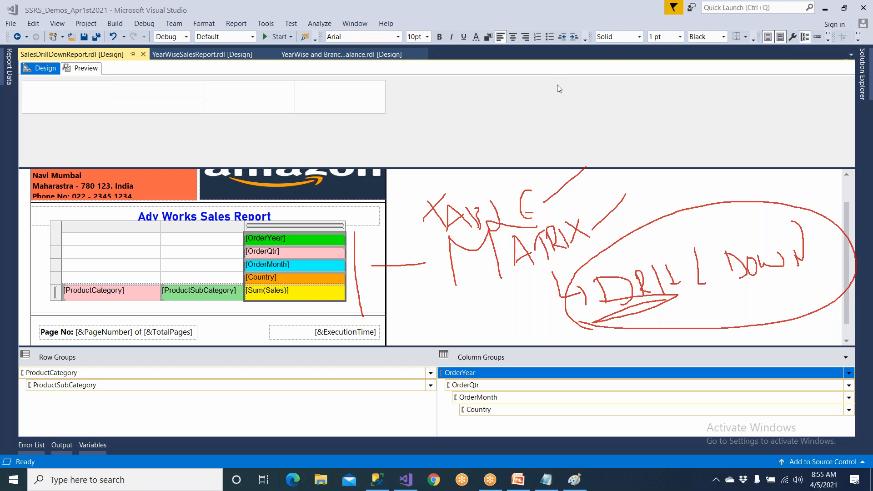
pyautogui.press('Escape')
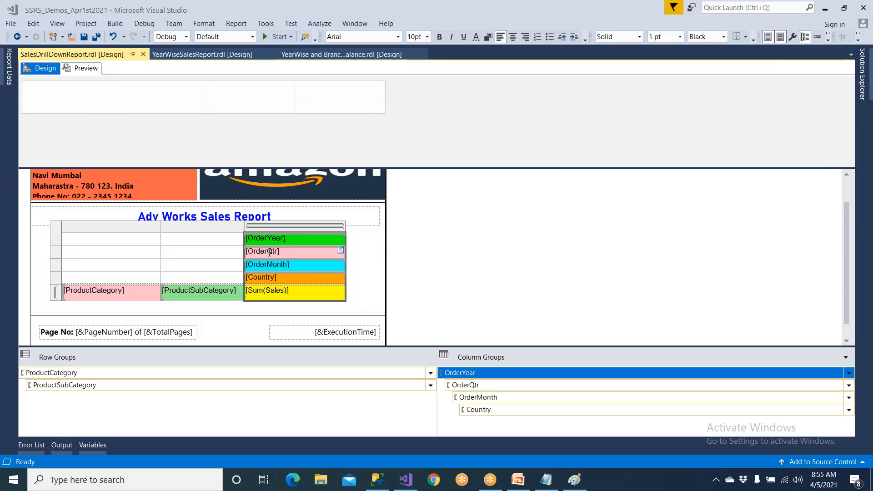
# Step: Select the ProductCategory cell, switch to SQL Server Management Studio and look through the databases and server folders in Object Explorer
pyautogui.click(136, 298)
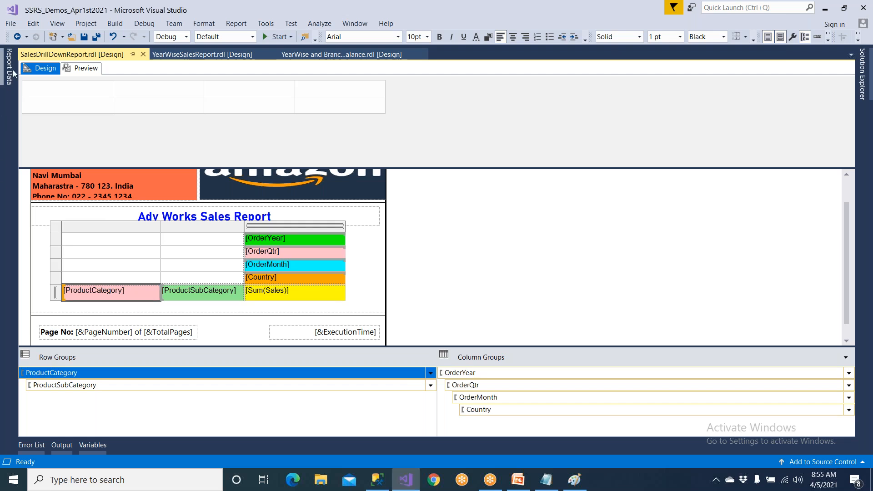
pyautogui.click(375, 486)
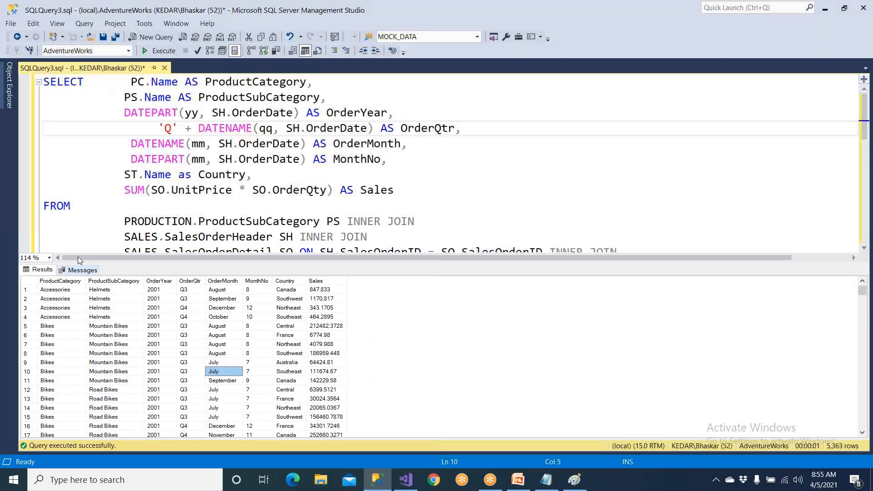
pyautogui.click(9, 84)
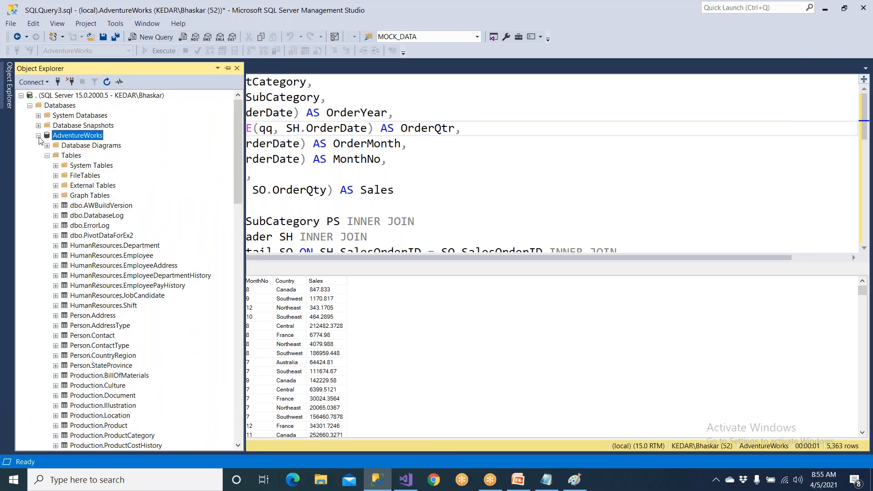
pyautogui.click(38, 136)
pyautogui.click(52, 107)
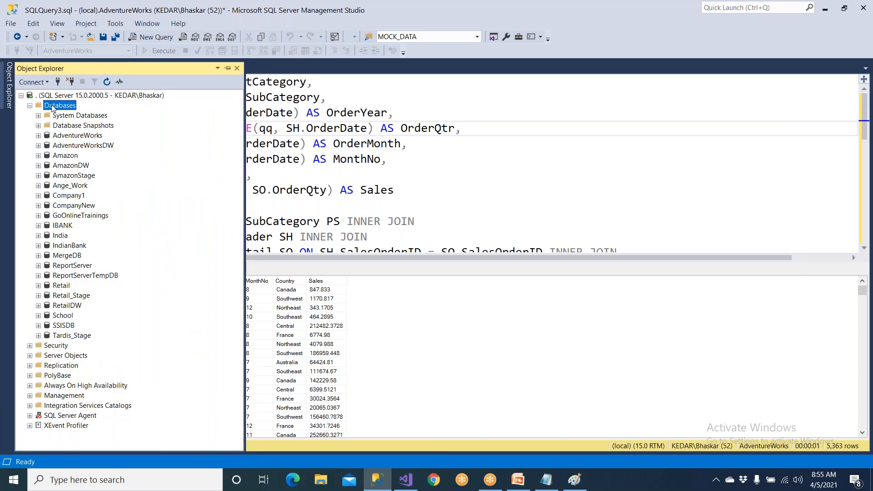
pyautogui.click(30, 106)
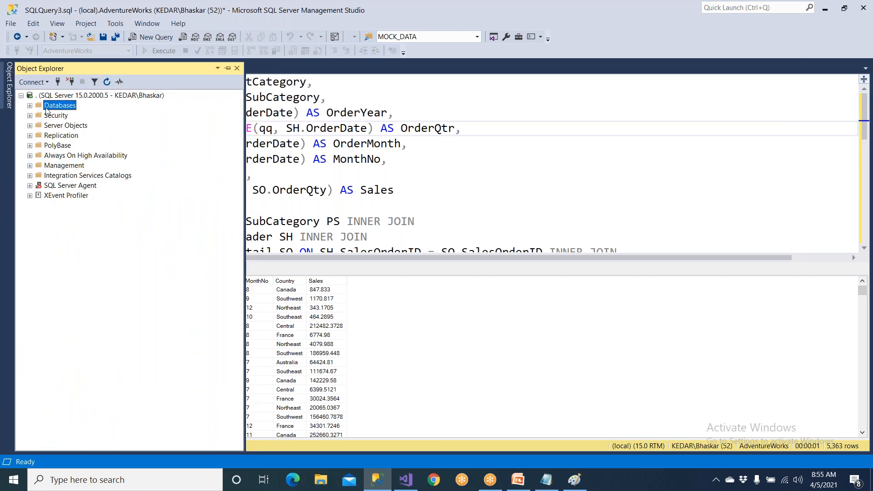
pyautogui.click(30, 105)
pyautogui.click(58, 117)
pyautogui.click(64, 125)
pyautogui.click(62, 116)
pyautogui.click(30, 105)
# Step: Check the Create Data Set slide in PowerPoint and return to the report design in Visual Studio
pyautogui.click(520, 481)
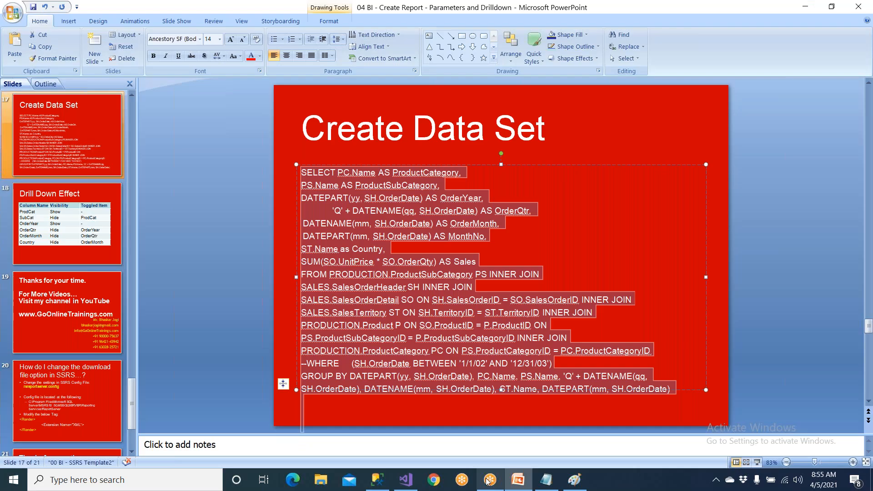
pyautogui.click(406, 480)
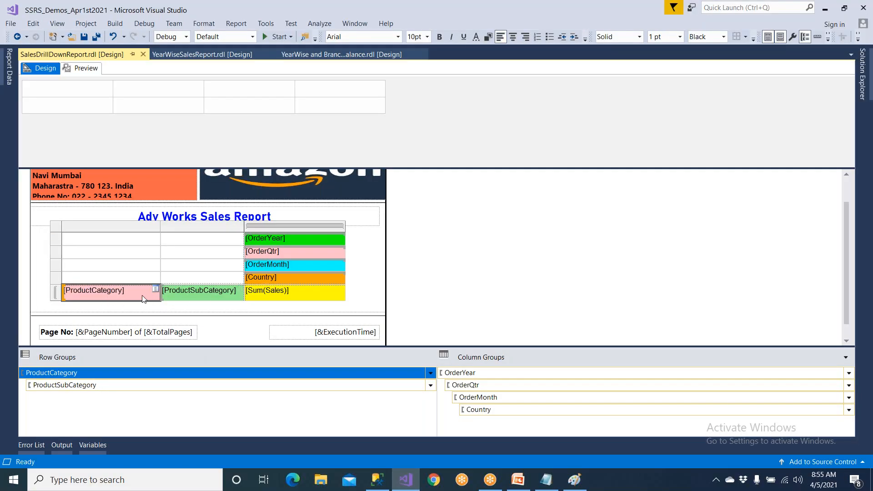
# Step: Examine how the ProductCategory and ProductSubCategory row cells relate to the OrderYear, OrderQtr and OrderMonth column cells in the matrix
pyautogui.click(183, 297)
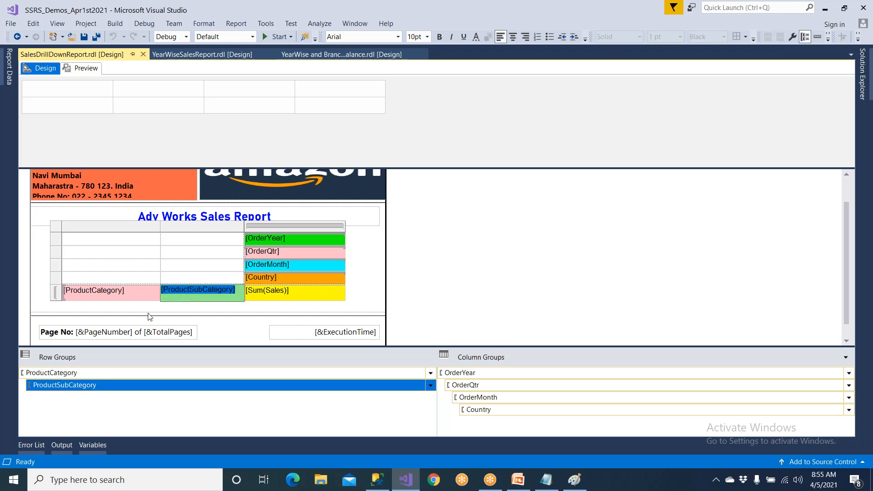
pyautogui.click(297, 239)
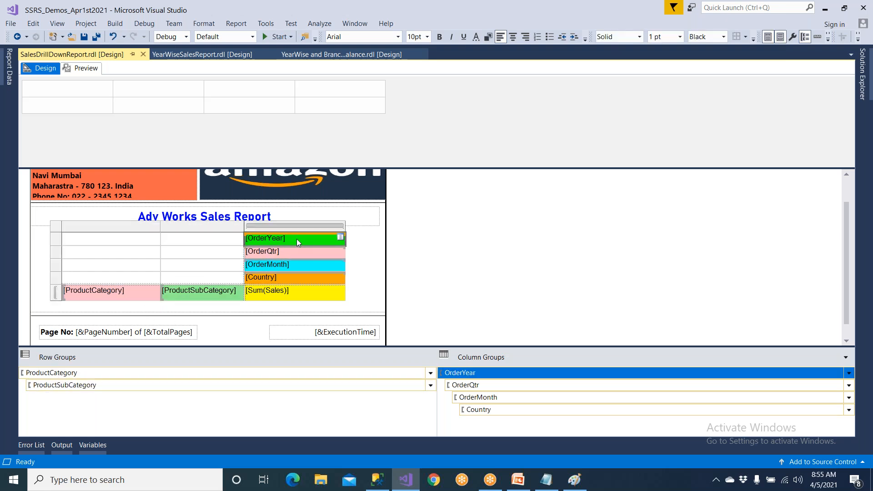
pyautogui.click(295, 252)
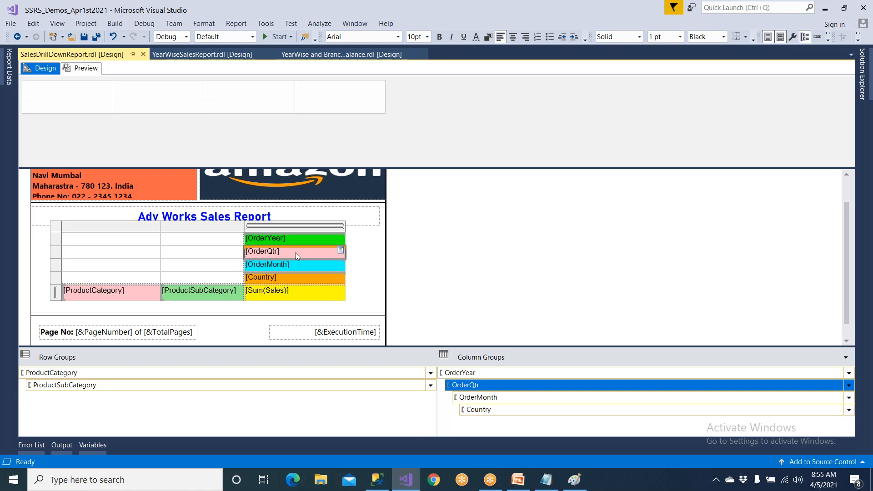
pyautogui.click(196, 300)
pyautogui.click(145, 299)
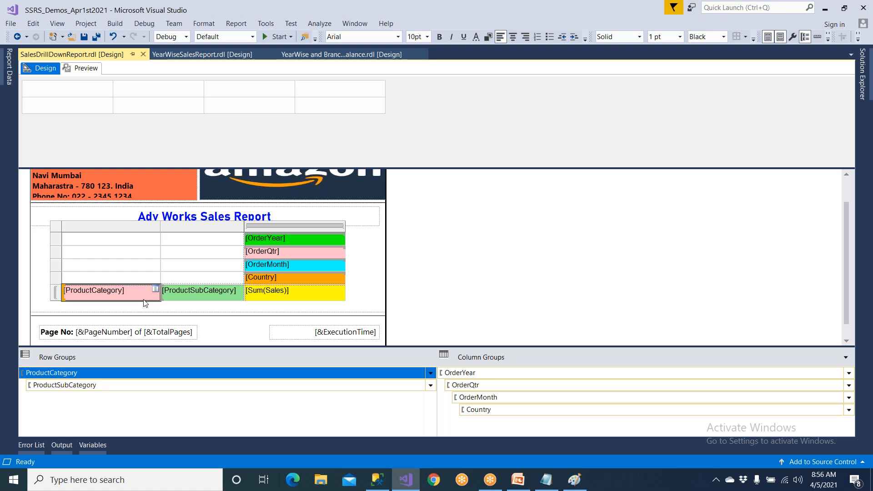
pyautogui.click(298, 253)
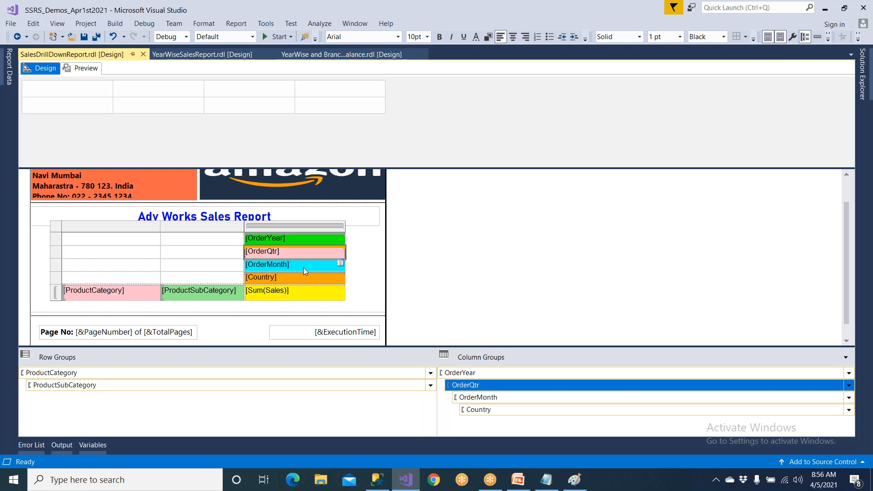
pyautogui.click(304, 267)
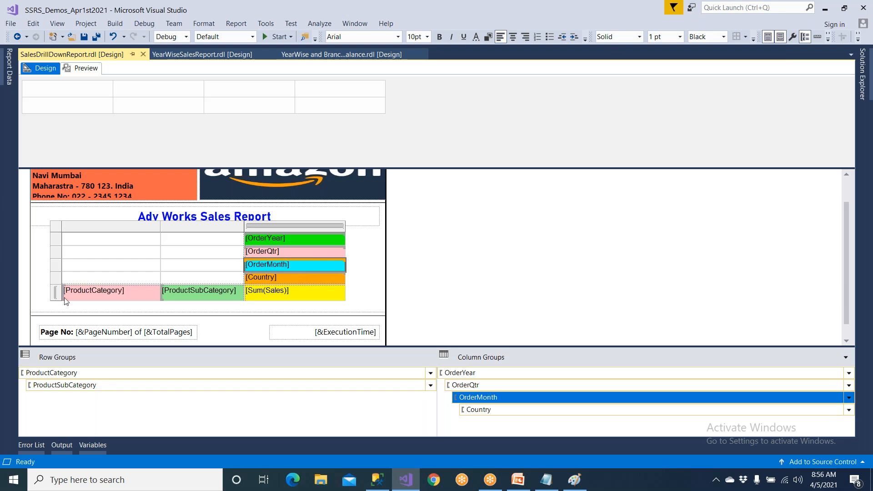
pyautogui.click(153, 290)
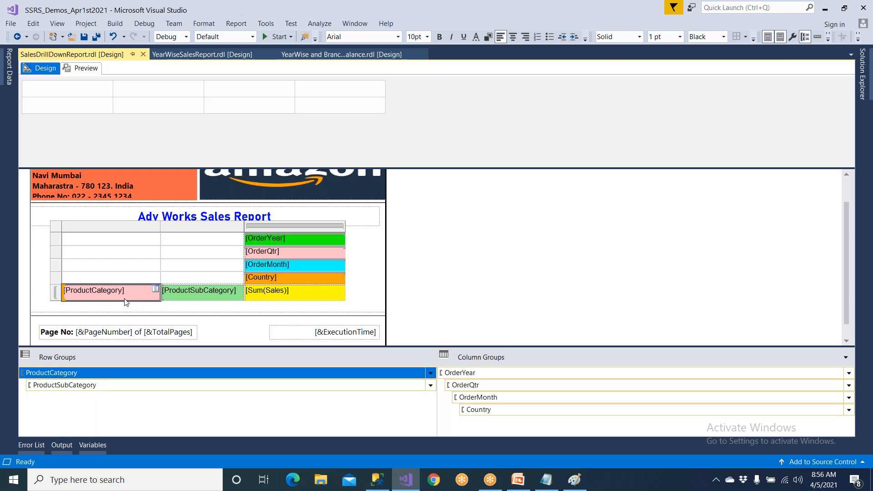
pyautogui.click(297, 240)
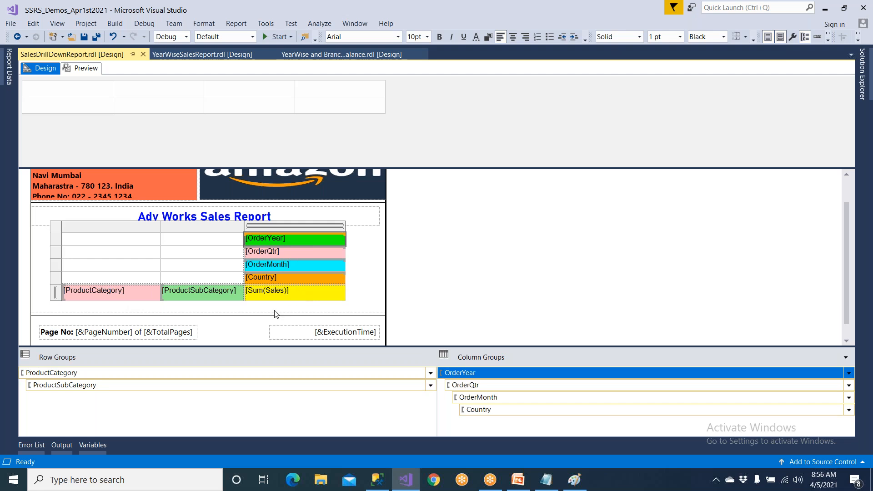
pyautogui.click(229, 300)
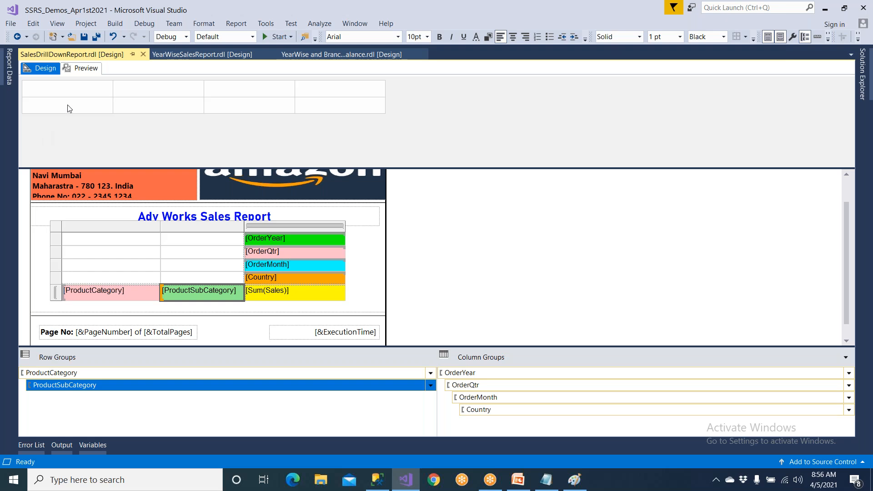
pyautogui.click(9, 73)
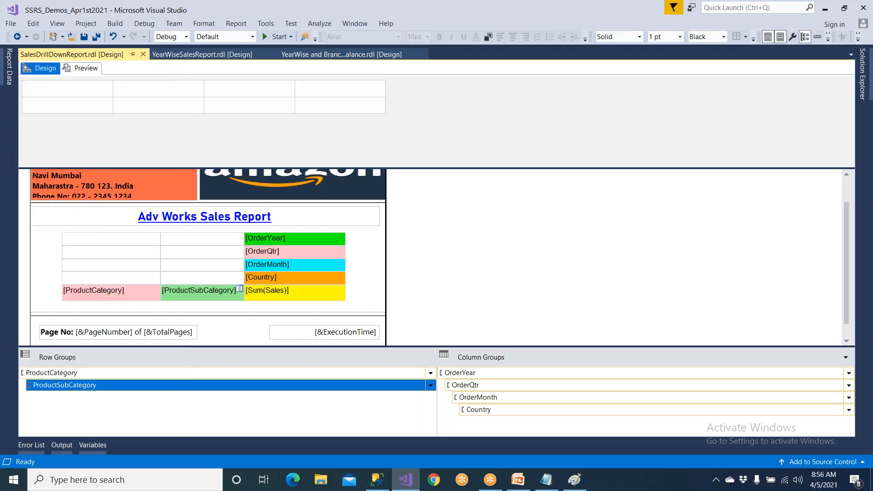
pyautogui.click(88, 265)
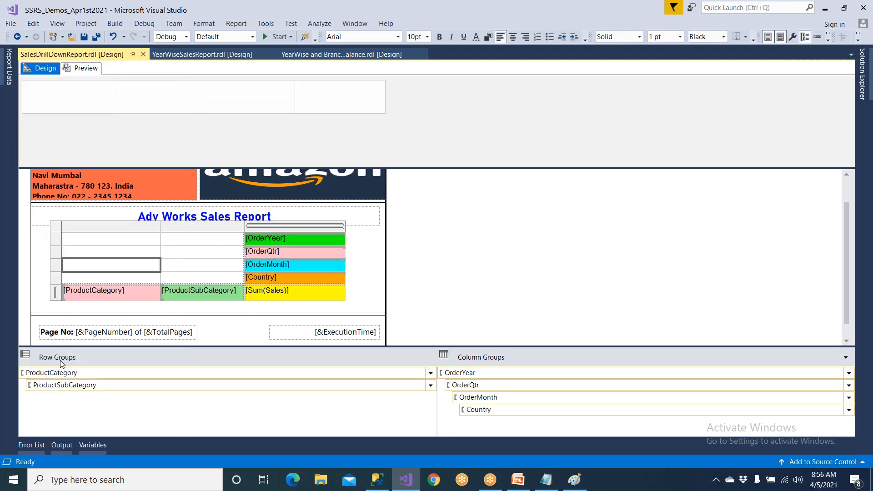
# Step: Review the visibility options of the ProductCategory row group and accept them with Show as the initial display
pyautogui.click(65, 375)
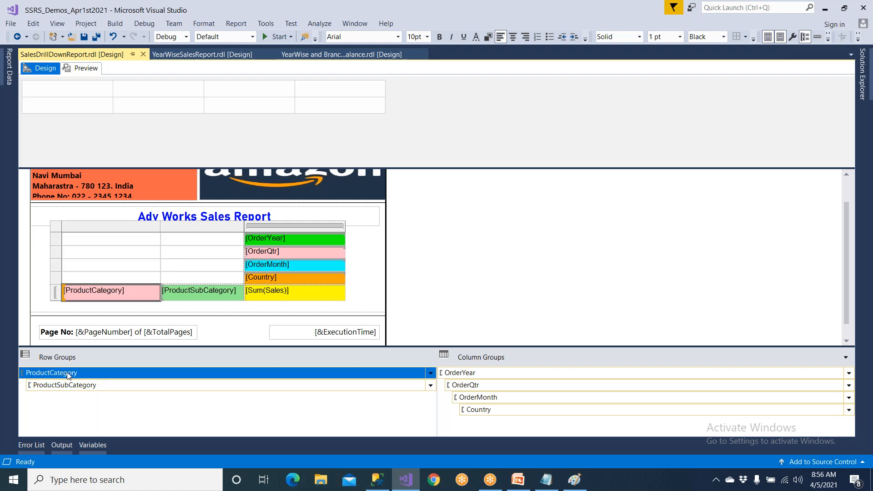
pyautogui.click(430, 373)
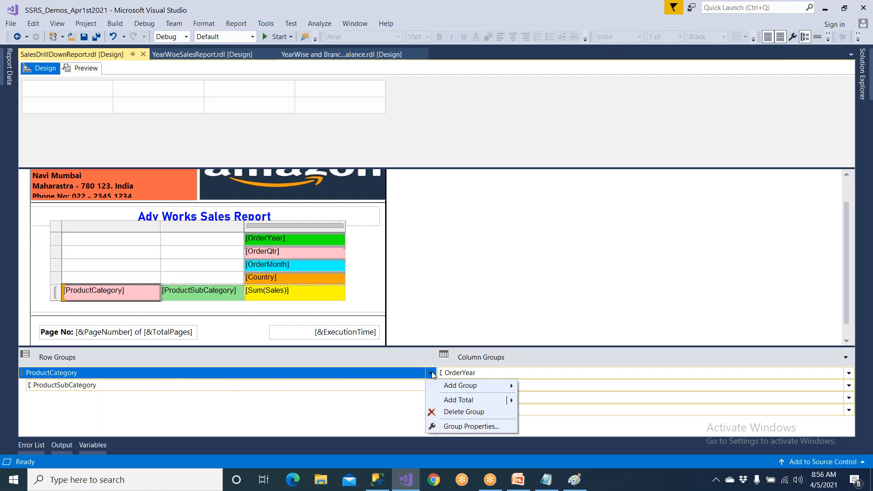
pyautogui.click(461, 425)
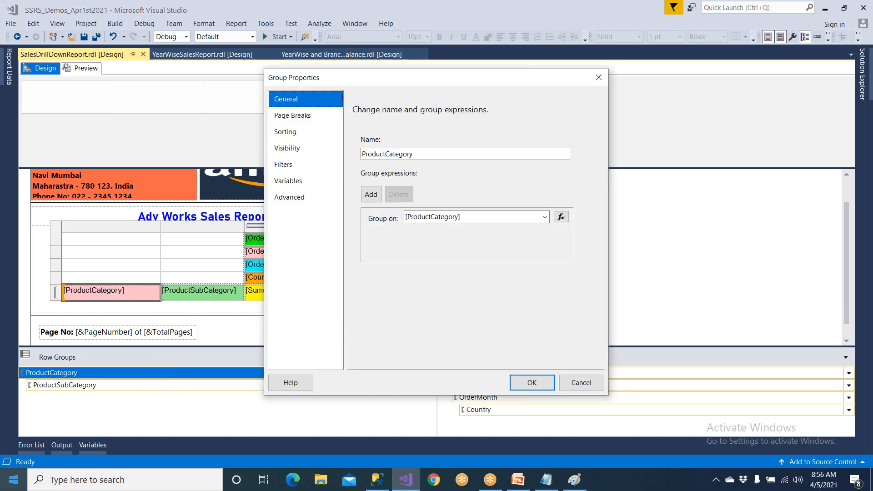
pyautogui.click(308, 149)
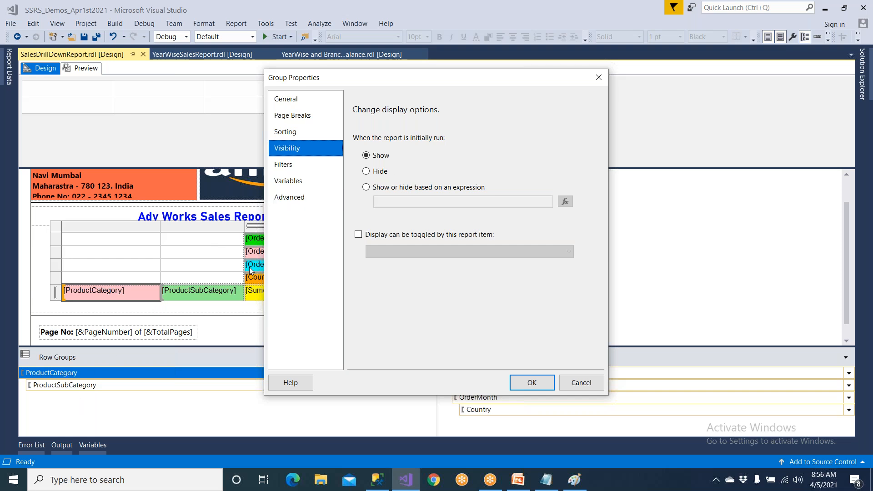
pyautogui.click(532, 383)
# Step: Set the ProductSubCategory row group to Hide when the report is initially run, with its display toggled by ProductCategory
pyautogui.click(268, 388)
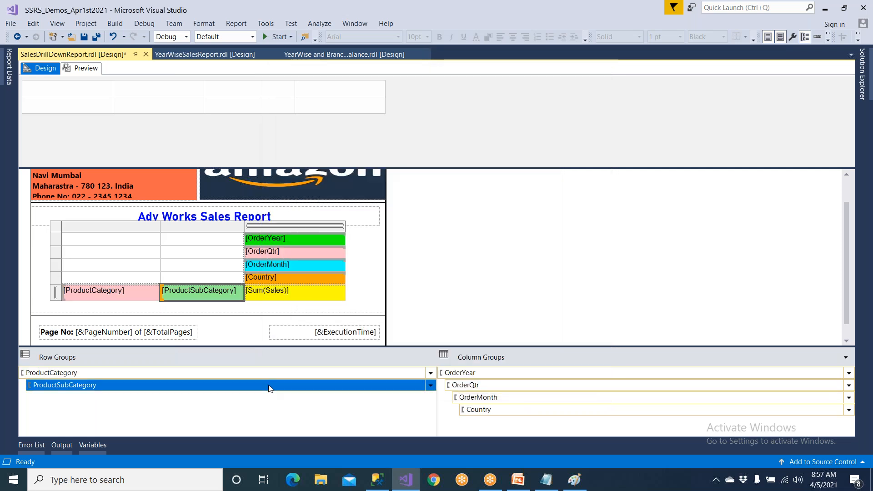
pyautogui.click(430, 386)
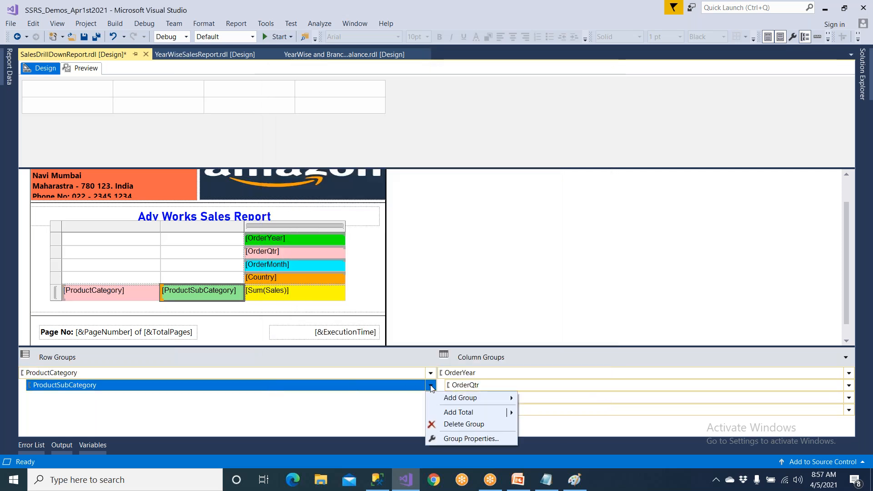
pyautogui.click(459, 438)
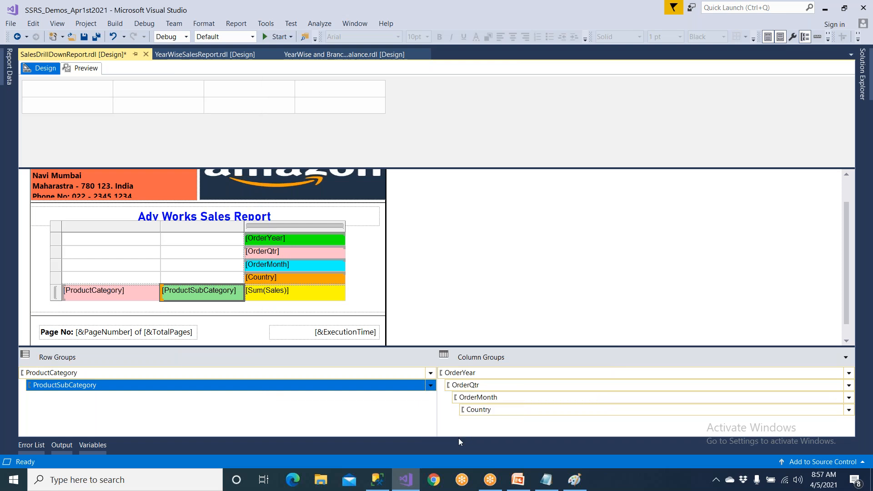
pyautogui.click(294, 149)
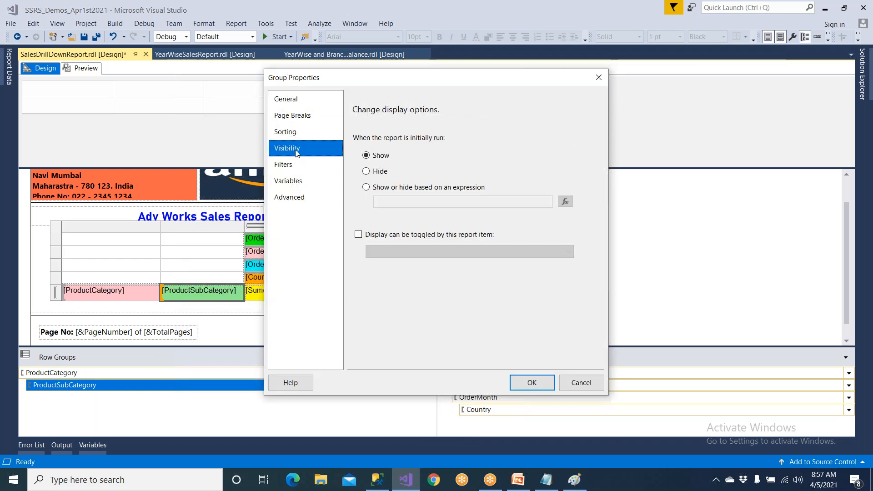
pyautogui.click(381, 175)
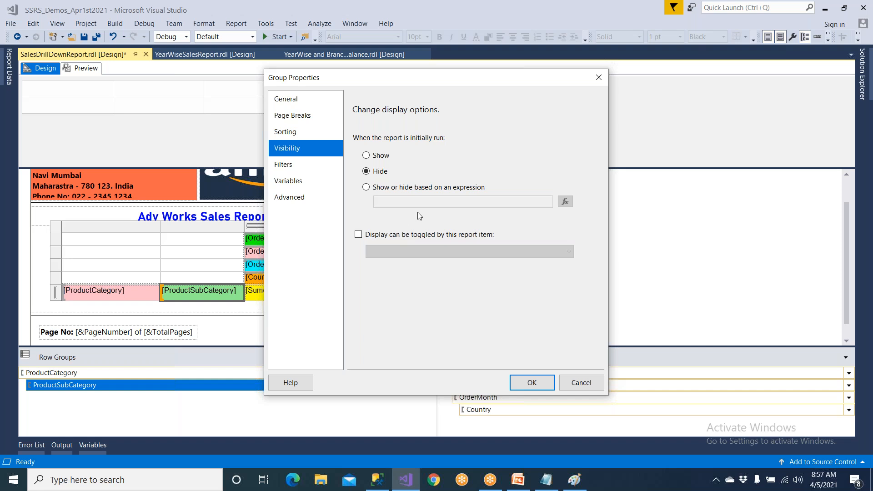
pyautogui.click(420, 234)
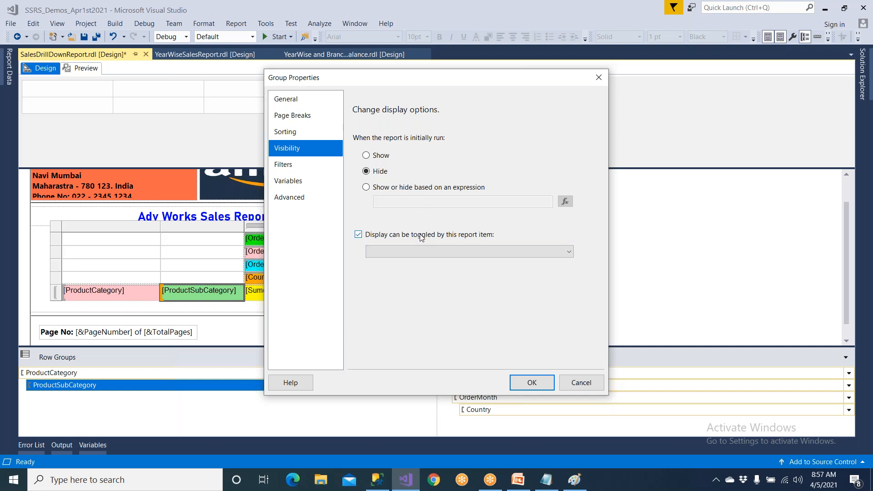
pyautogui.click(423, 253)
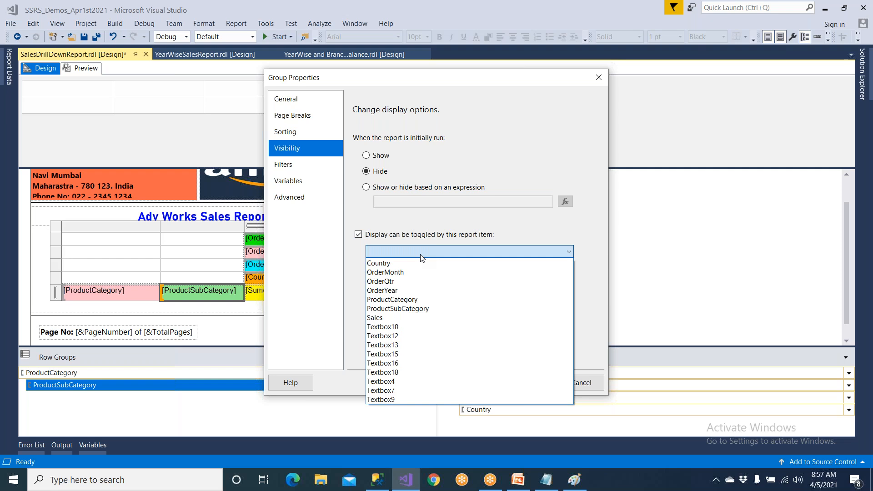
pyautogui.click(415, 299)
pyautogui.click(531, 384)
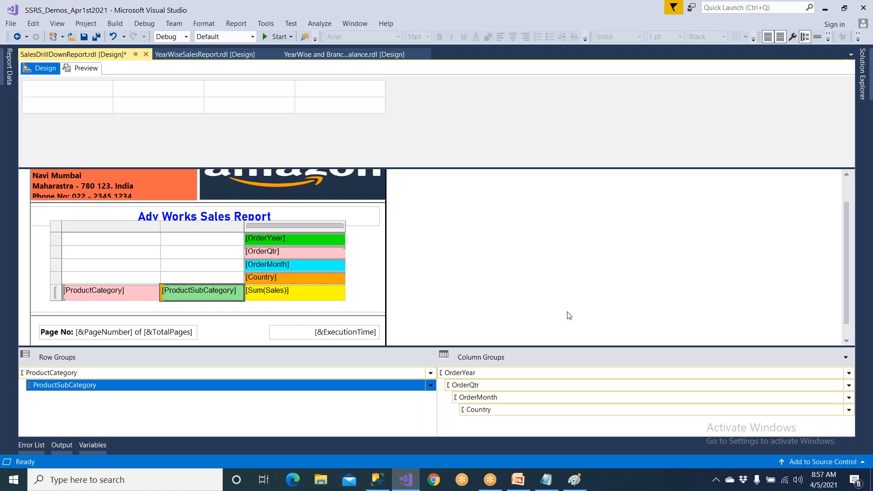
# Step: Recheck the visibility settings of both the ProductCategory and ProductSubCategory row groups
pyautogui.click(299, 373)
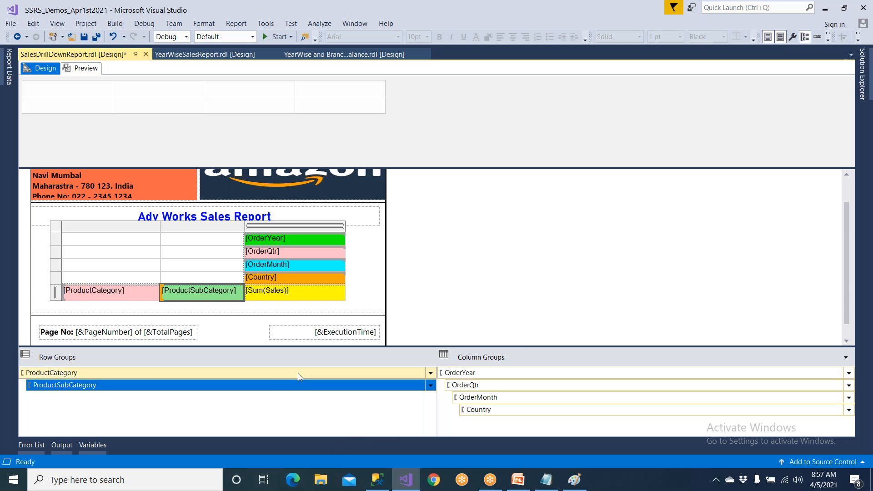
pyautogui.click(430, 373)
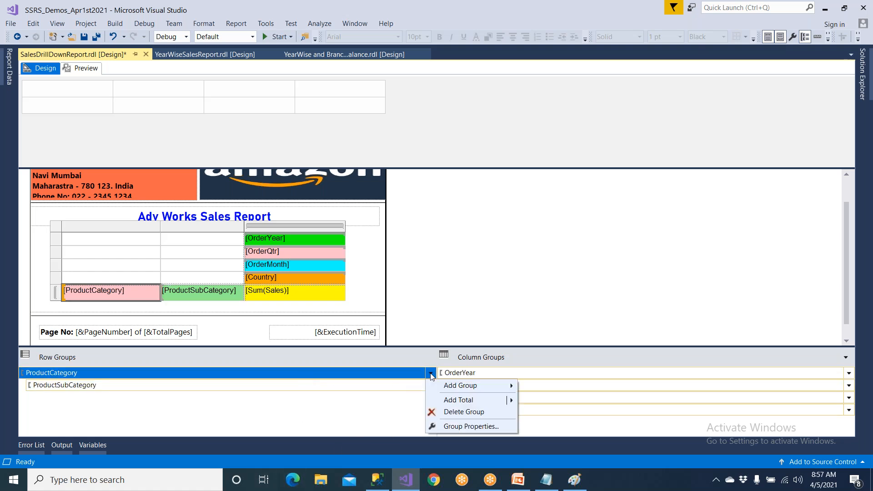
pyautogui.click(447, 426)
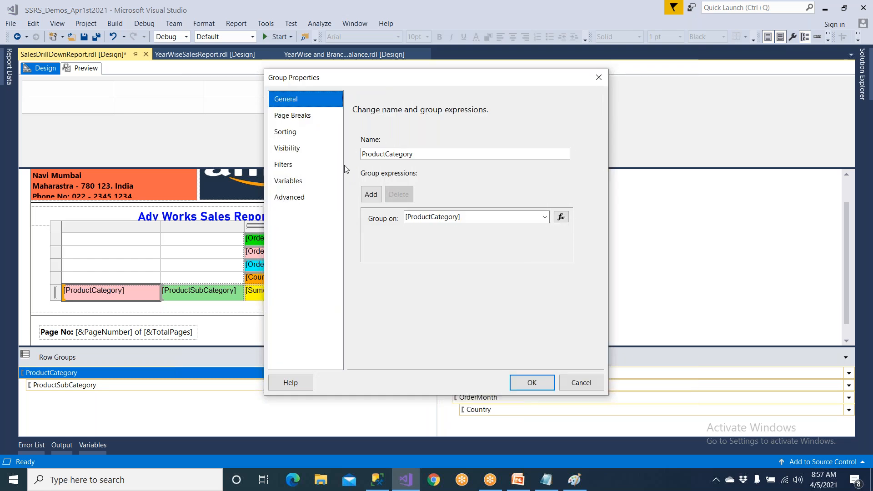
pyautogui.click(313, 152)
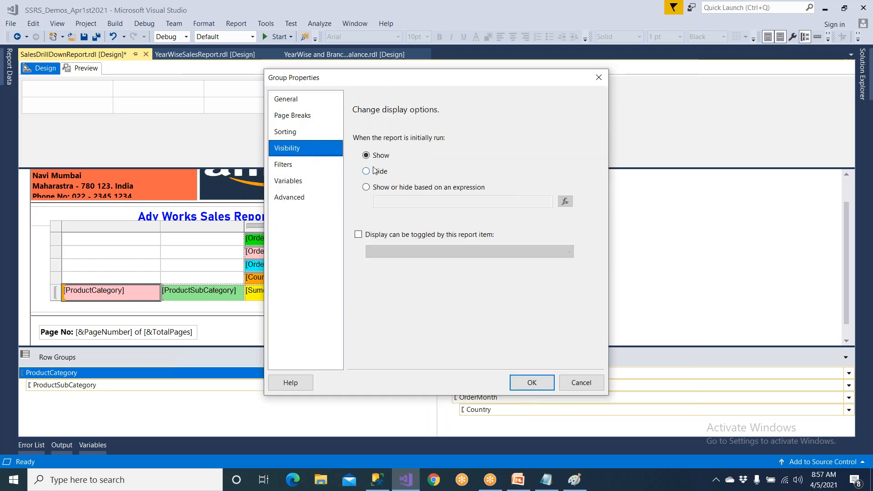
pyautogui.click(530, 382)
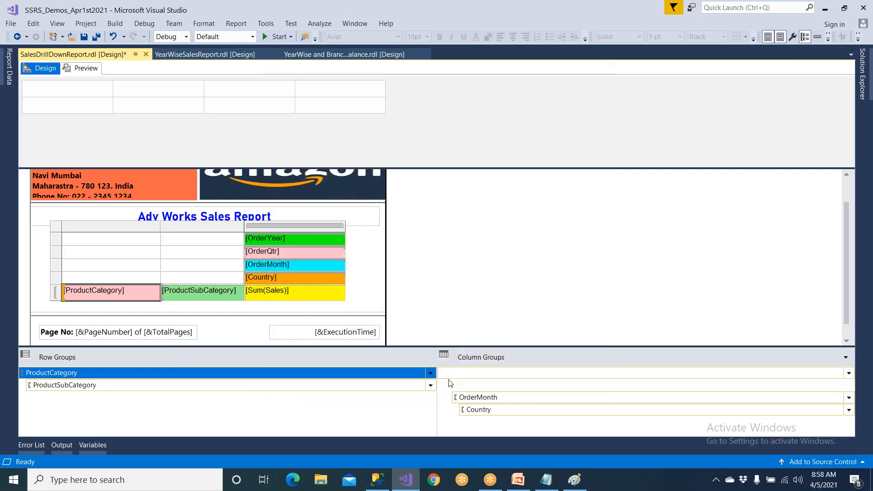
pyautogui.click(431, 386)
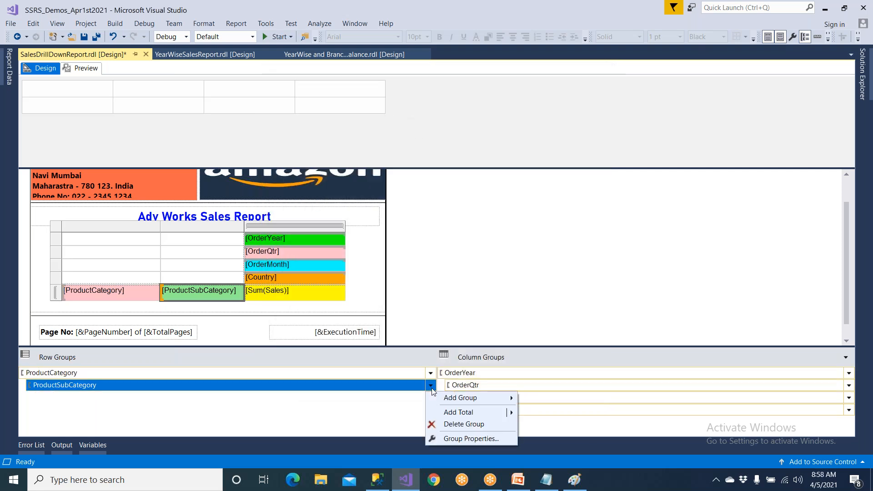
pyautogui.click(456, 437)
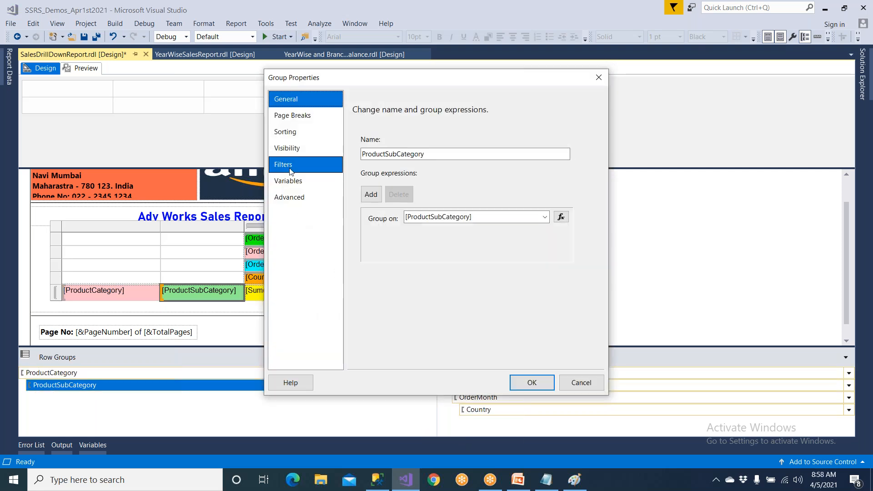
pyautogui.click(291, 148)
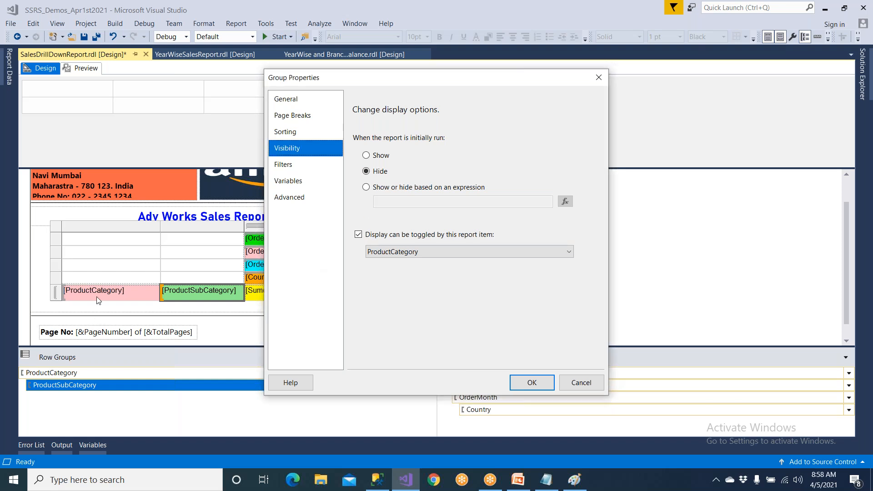
pyautogui.click(531, 382)
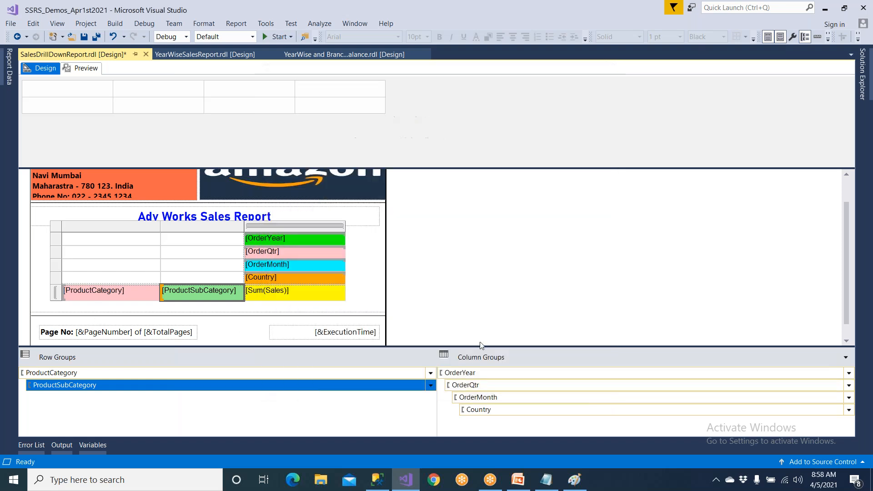
# Step: Review the visibility options of the OrderYear column group and accept them with Show as the initial display
pyautogui.click(316, 241)
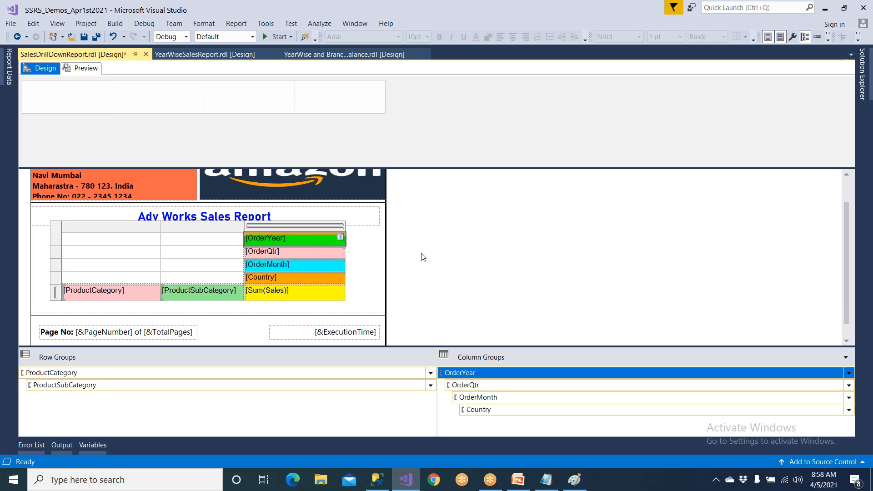
pyautogui.click(849, 373)
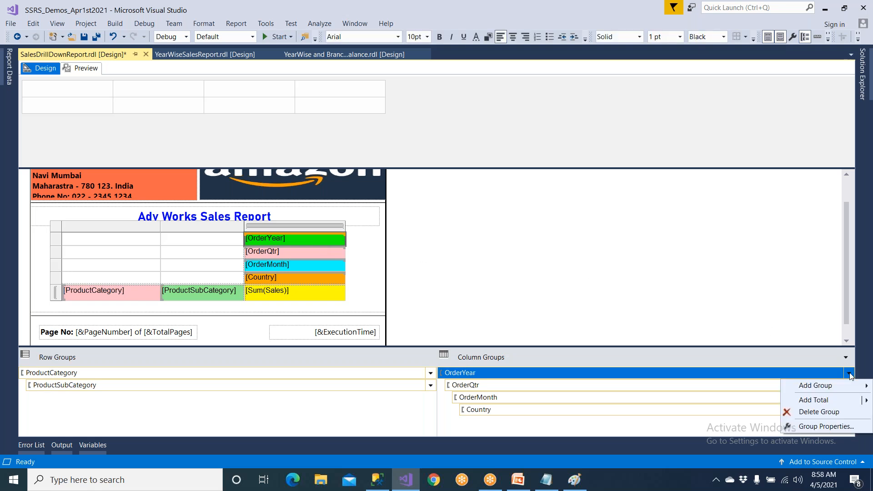
pyautogui.click(839, 428)
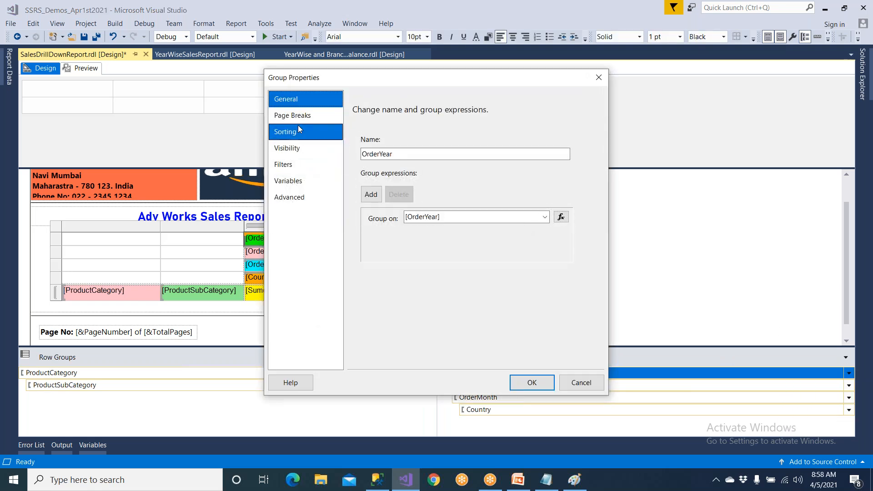
pyautogui.click(299, 147)
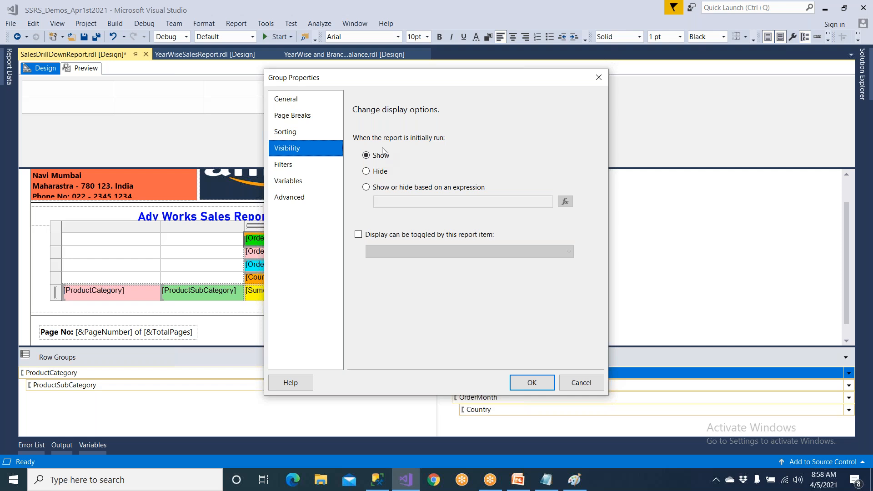
pyautogui.click(532, 382)
# Step: Set the OrderQtr column group to Hide when the report is initially run, with its display toggled by OrderYear
pyautogui.click(503, 386)
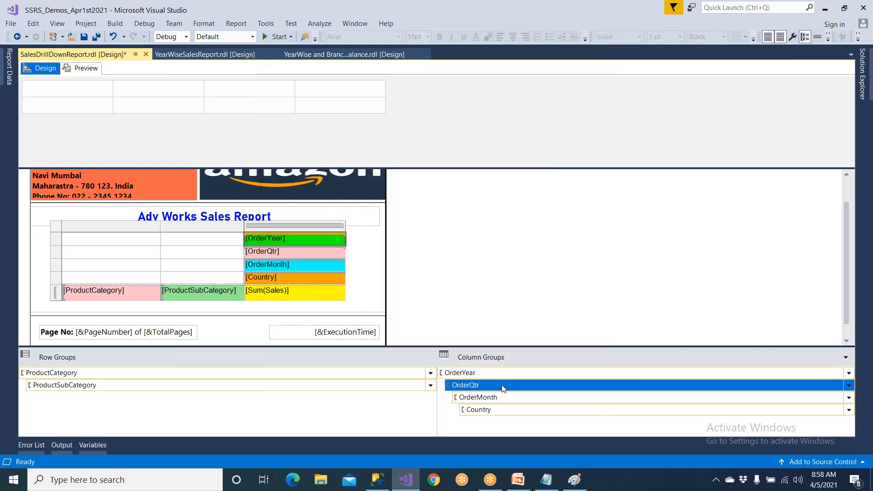
pyautogui.click(512, 379)
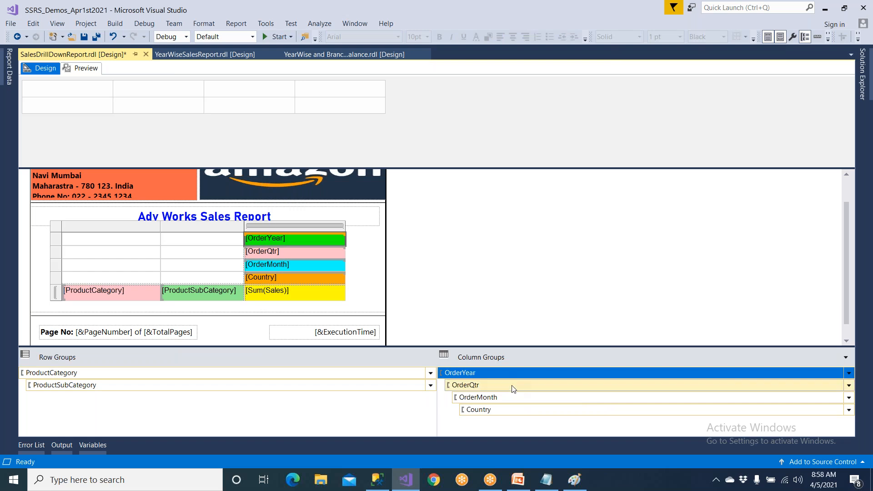
pyautogui.click(512, 388)
pyautogui.click(848, 386)
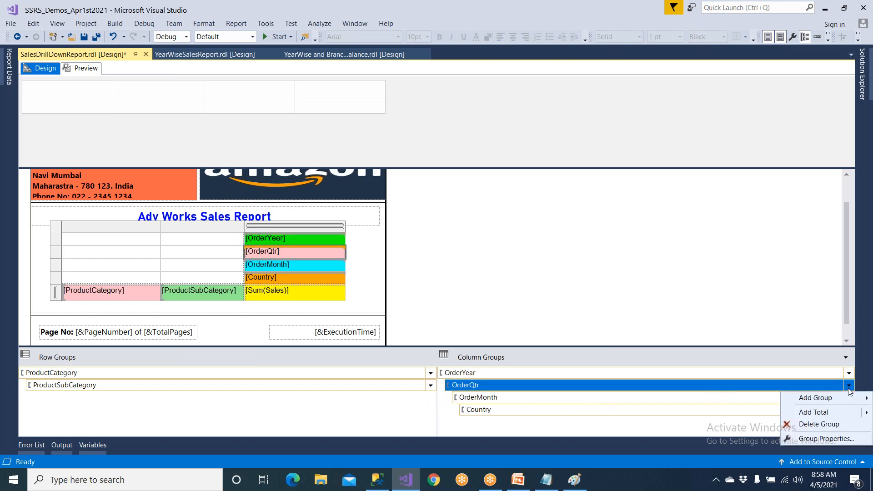
pyautogui.click(842, 440)
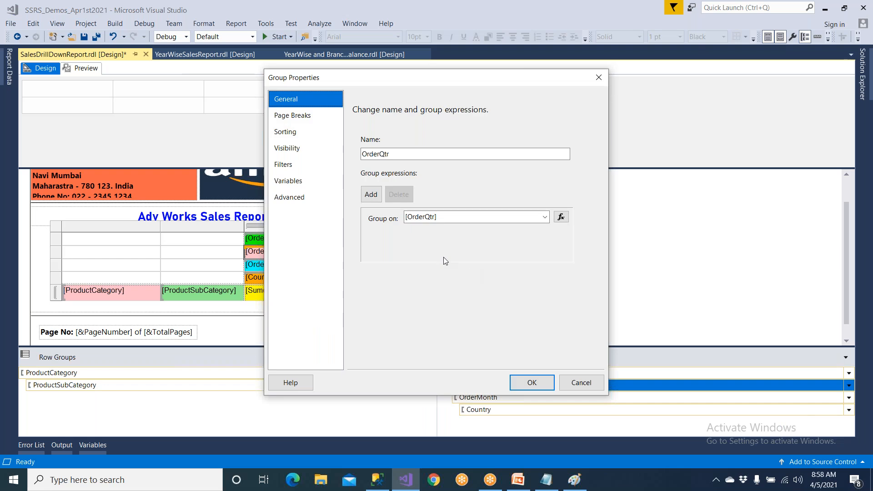
pyautogui.click(308, 152)
pyautogui.click(379, 174)
pyautogui.moveTo(398, 85); pyautogui.dragTo(227, 139)
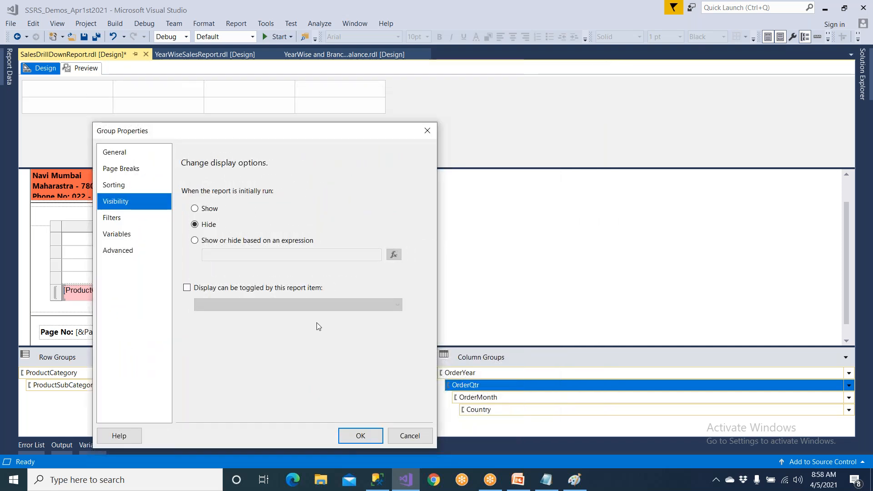
pyautogui.click(195, 289)
pyautogui.click(234, 306)
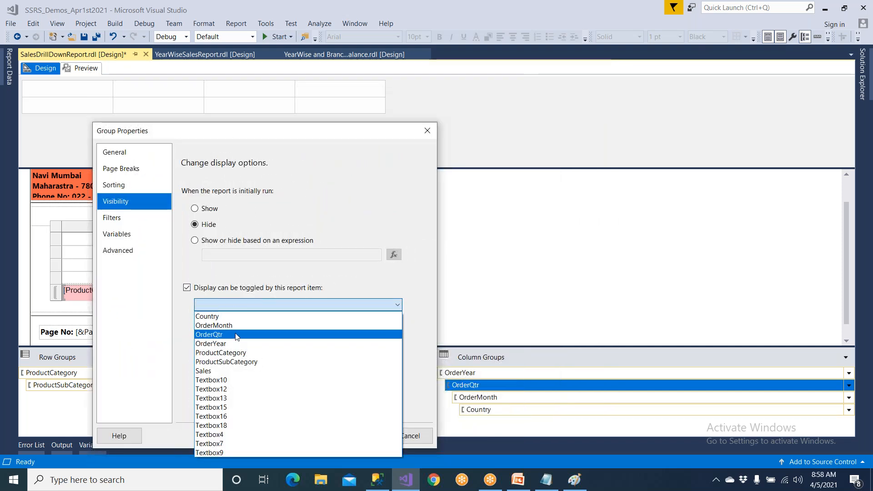
pyautogui.click(236, 344)
pyautogui.click(359, 435)
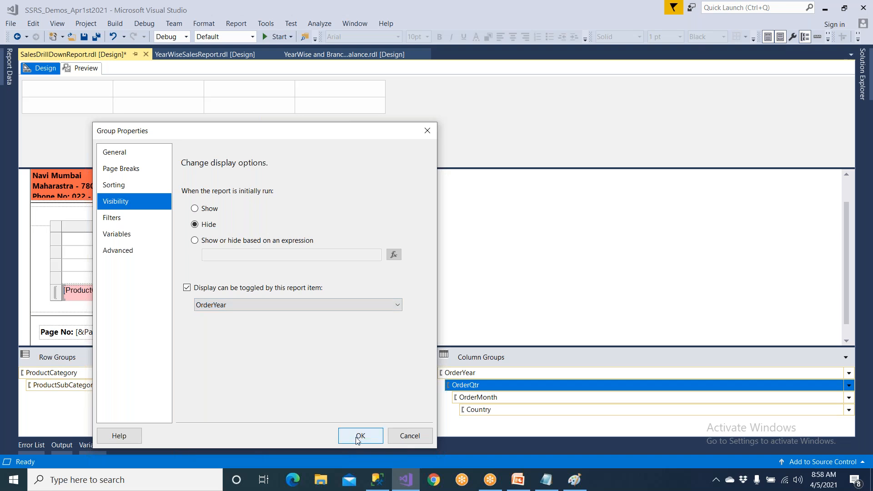
# Step: Set the OrderMonth column group to Hide when the report is initially run, with its display toggled by OrderQtr
pyautogui.click(490, 398)
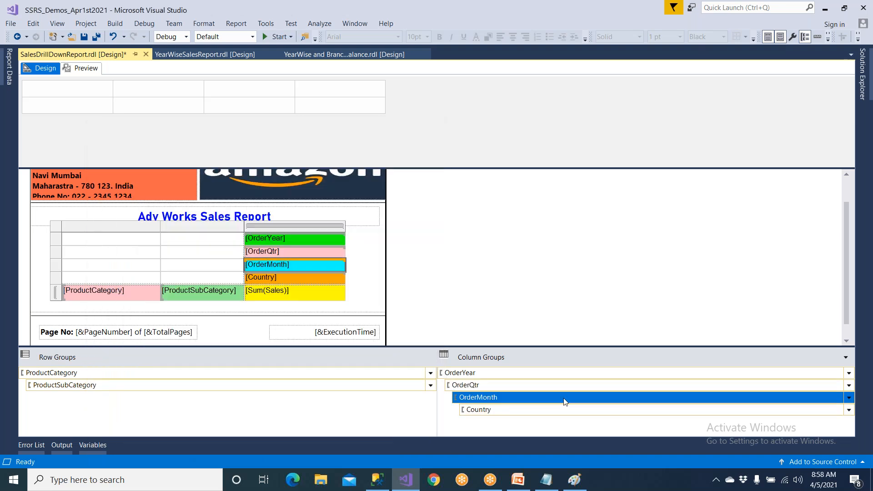
pyautogui.click(837, 387)
pyautogui.click(838, 397)
pyautogui.click(849, 397)
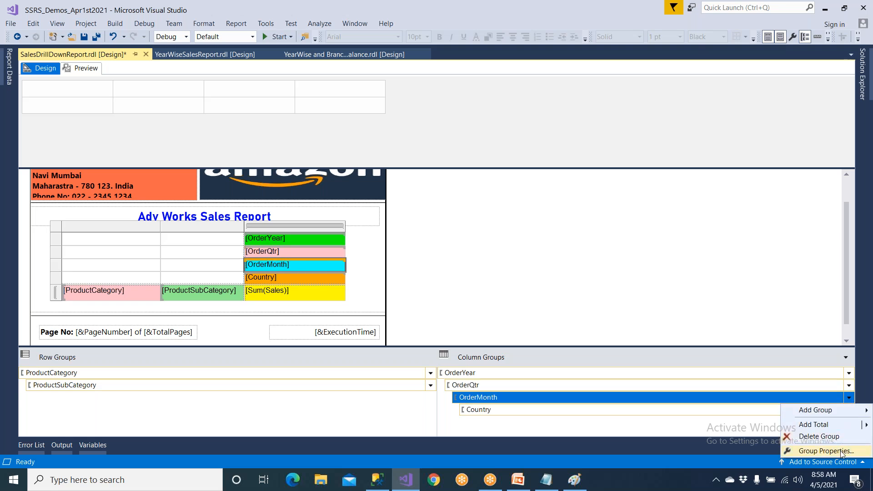
pyautogui.click(826, 450)
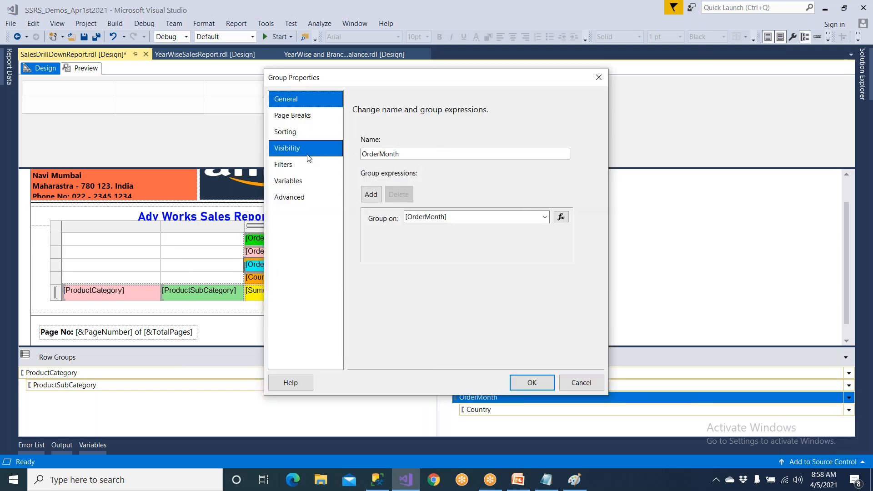
pyautogui.click(296, 148)
pyautogui.click(379, 172)
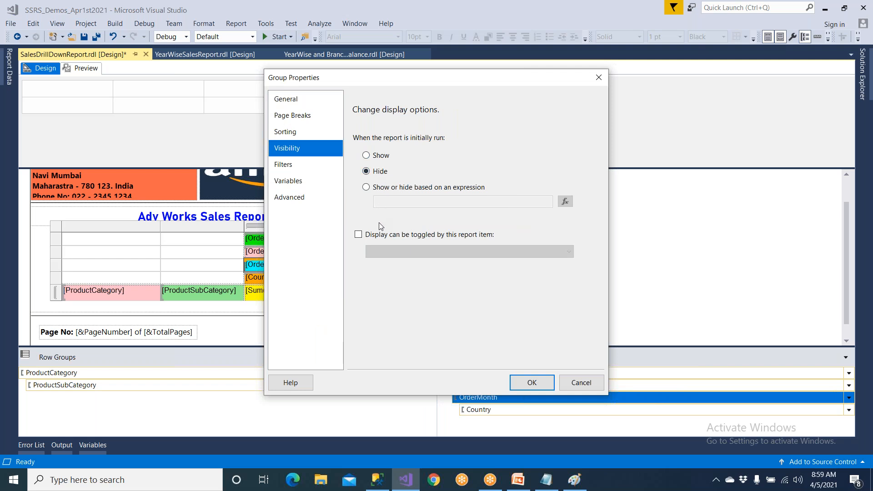
pyautogui.click(380, 238)
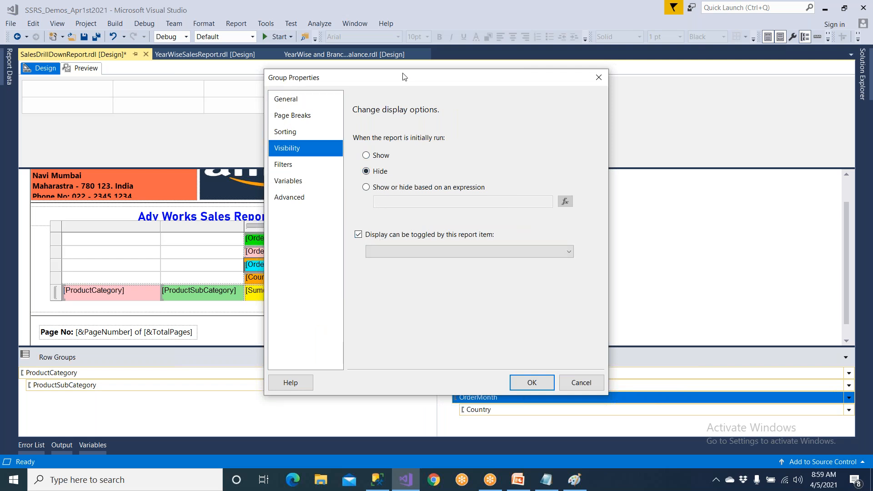
pyautogui.moveTo(392, 77); pyautogui.dragTo(267, 72)
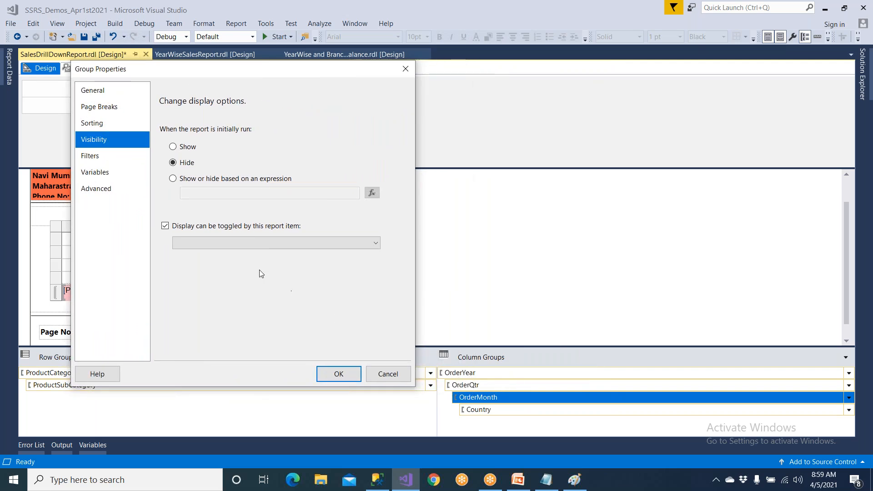
pyautogui.click(205, 243)
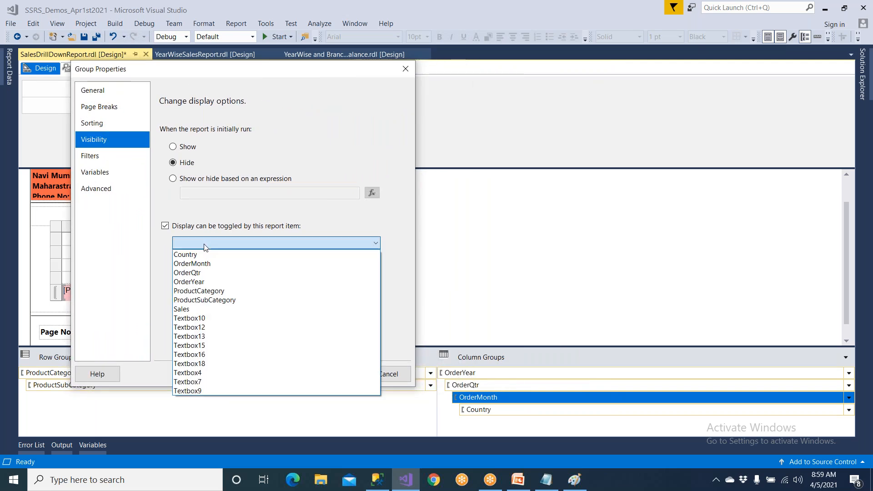
pyautogui.click(203, 273)
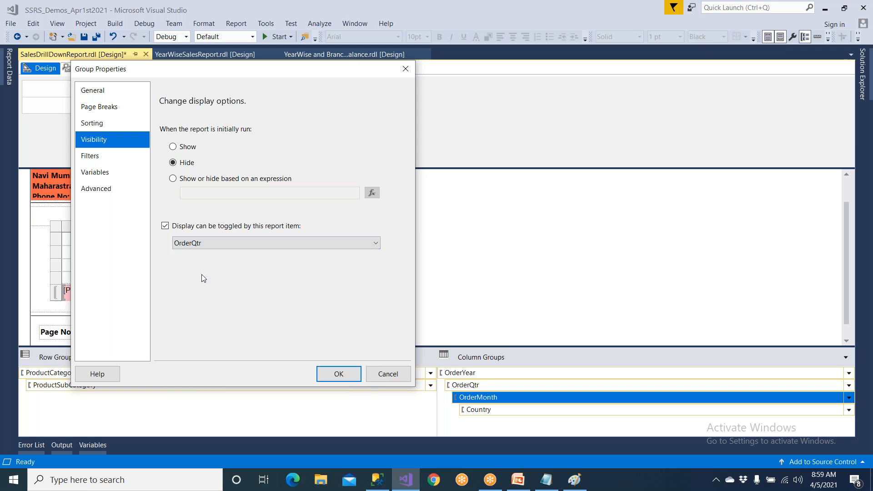
pyautogui.click(339, 373)
# Step: Set the Country column group to Hide when the report is initially run, with its display toggled by OrderMonth
pyautogui.click(497, 411)
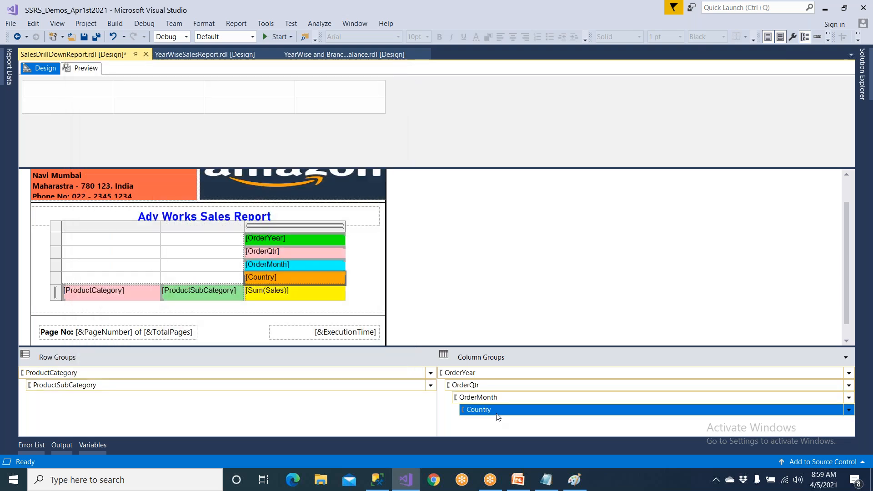
pyautogui.click(721, 397)
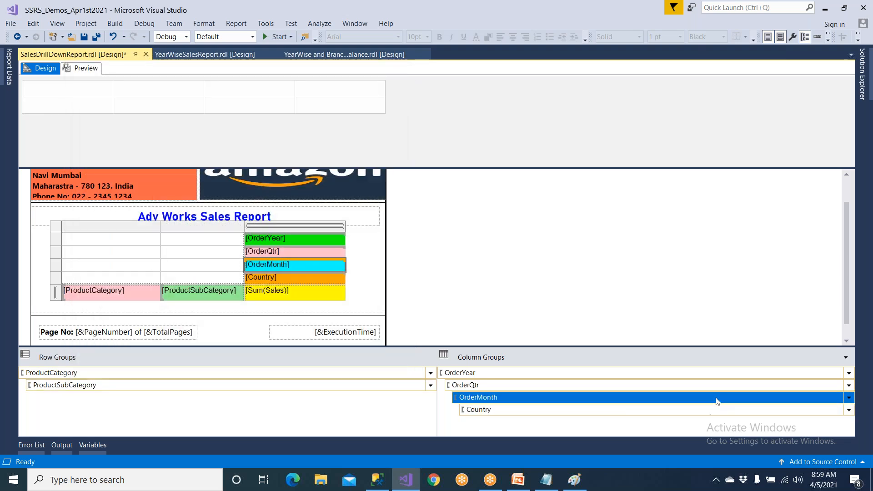
pyautogui.click(711, 411)
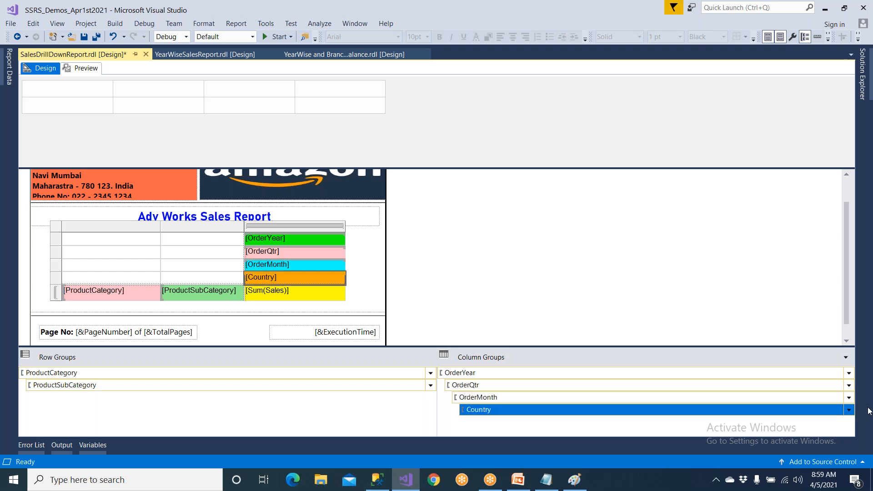
pyautogui.click(849, 410)
pyautogui.click(835, 461)
pyautogui.click(287, 148)
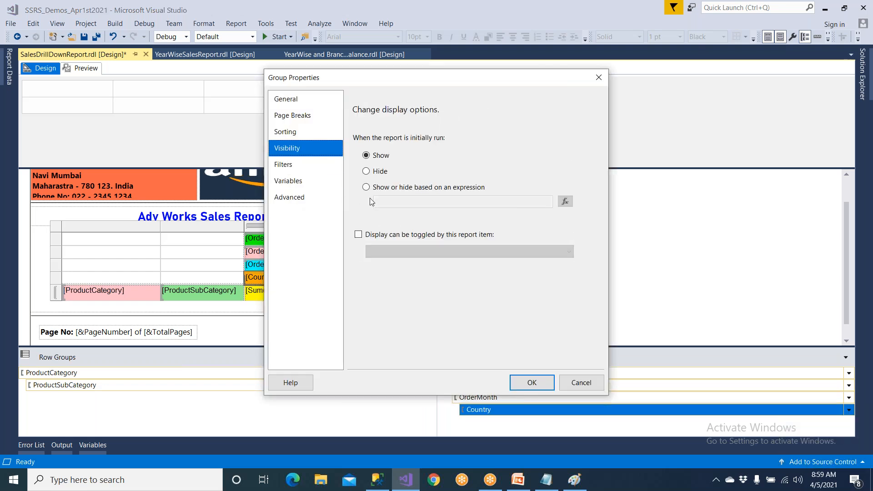
pyautogui.click(376, 173)
pyautogui.moveTo(408, 78); pyautogui.dragTo(324, 51)
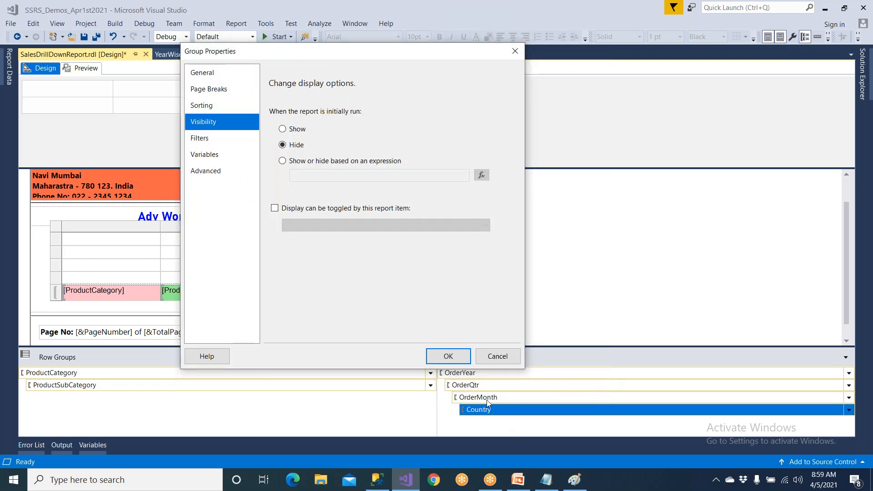
pyautogui.click(341, 212)
pyautogui.click(341, 225)
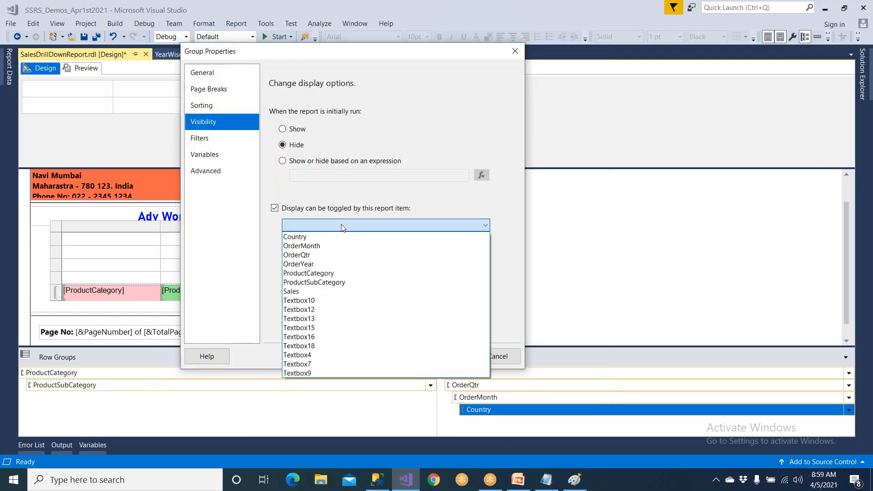
pyautogui.click(334, 247)
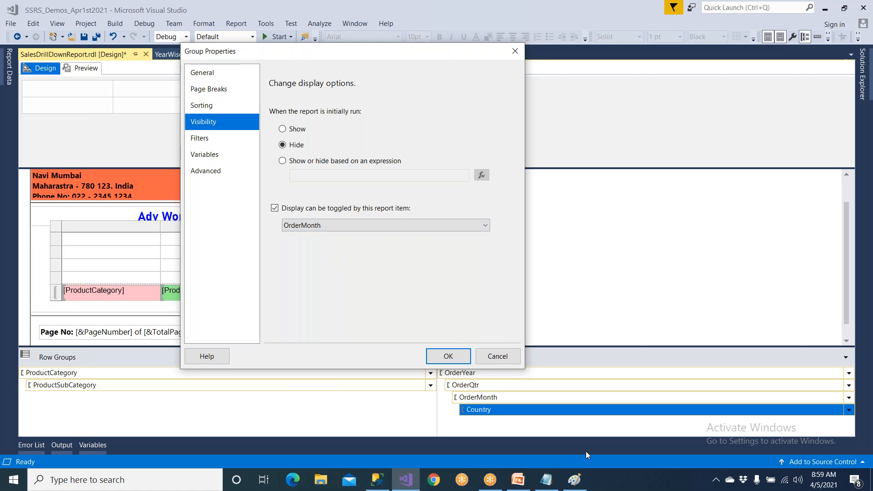
pyautogui.click(457, 358)
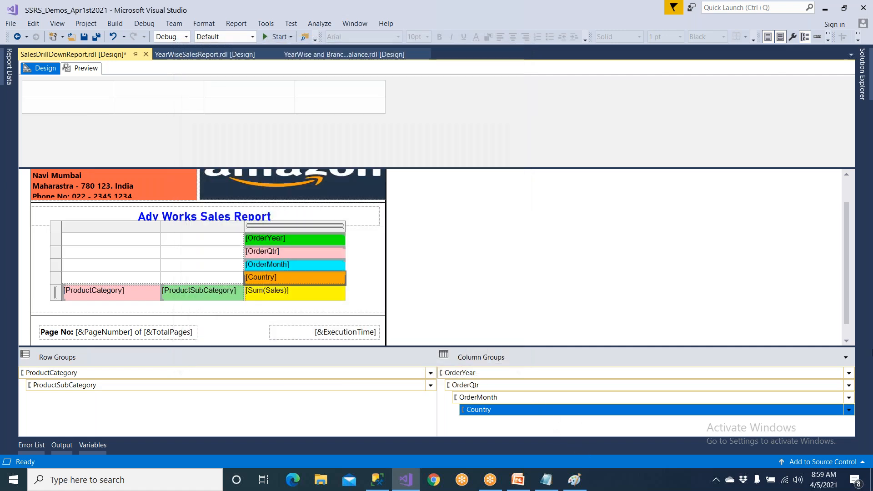
# Step: Save the SalesDrillDownReport and run its preview
pyautogui.click(82, 36)
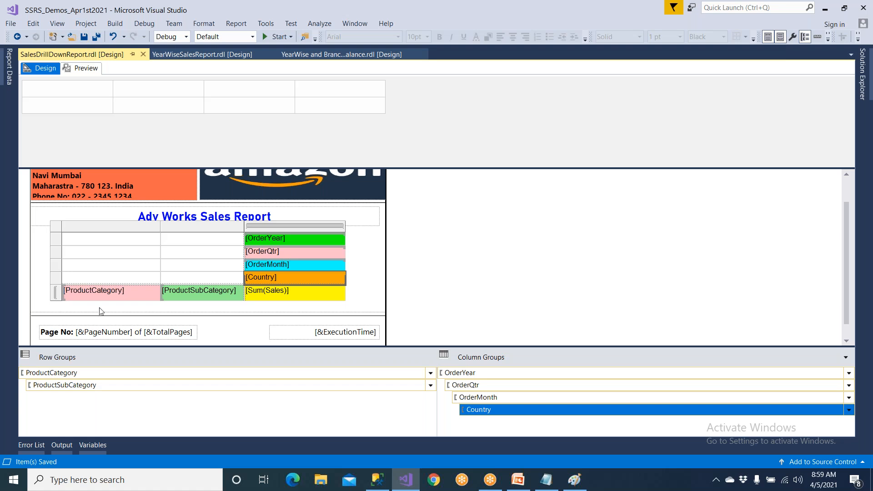
pyautogui.click(127, 292)
pyautogui.click(132, 309)
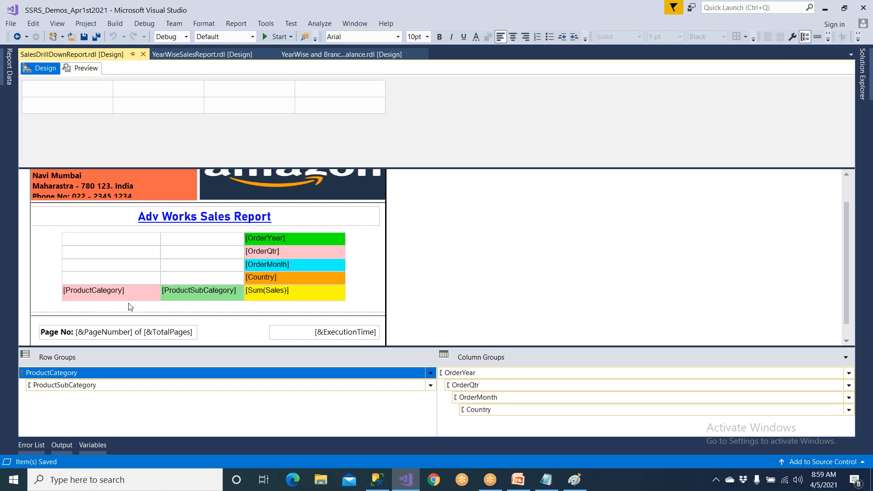
pyautogui.click(318, 241)
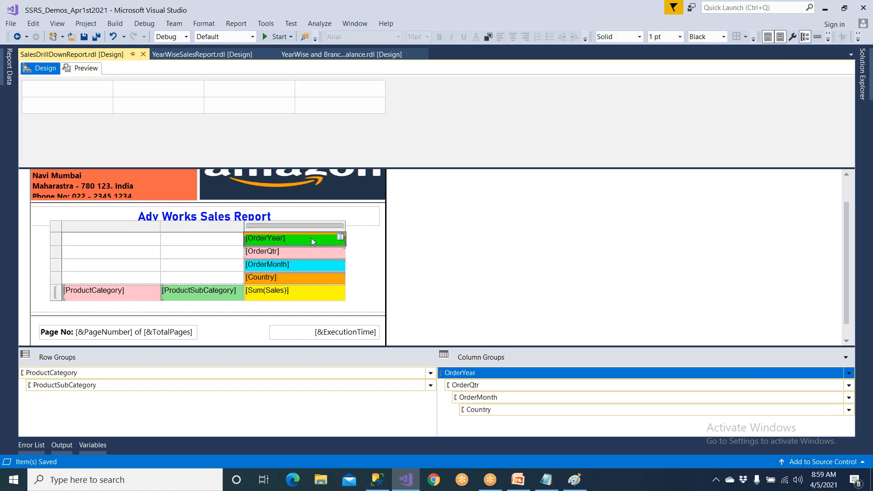
pyautogui.click(96, 71)
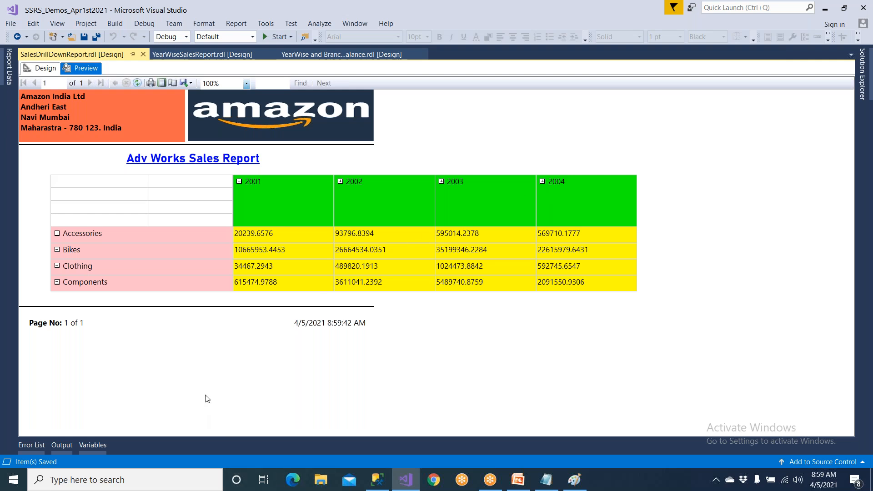
# Step: Test the column drill-down by expanding 2004 and its Q1, collapse 2004 again, and return to the report design
pyautogui.click(542, 182)
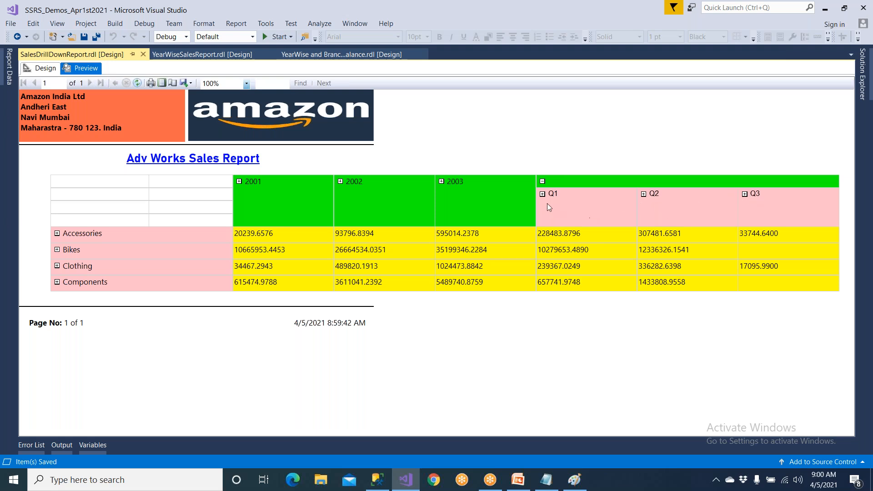
pyautogui.click(542, 194)
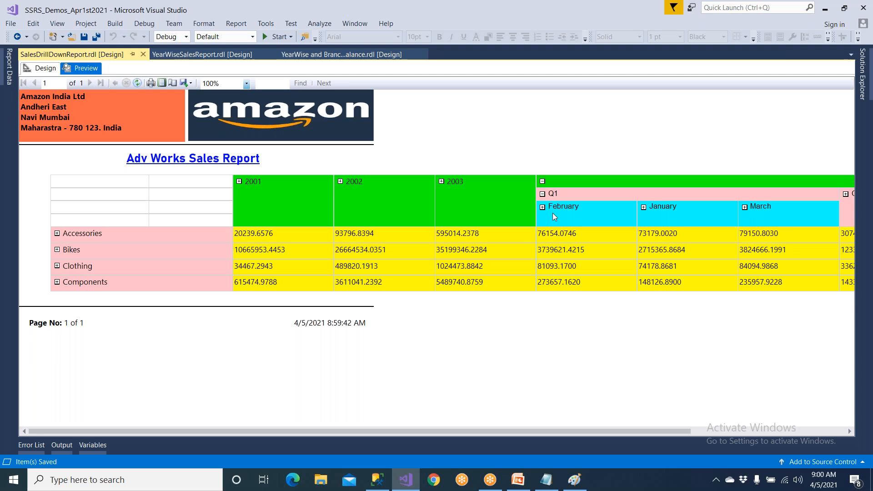
pyautogui.click(542, 181)
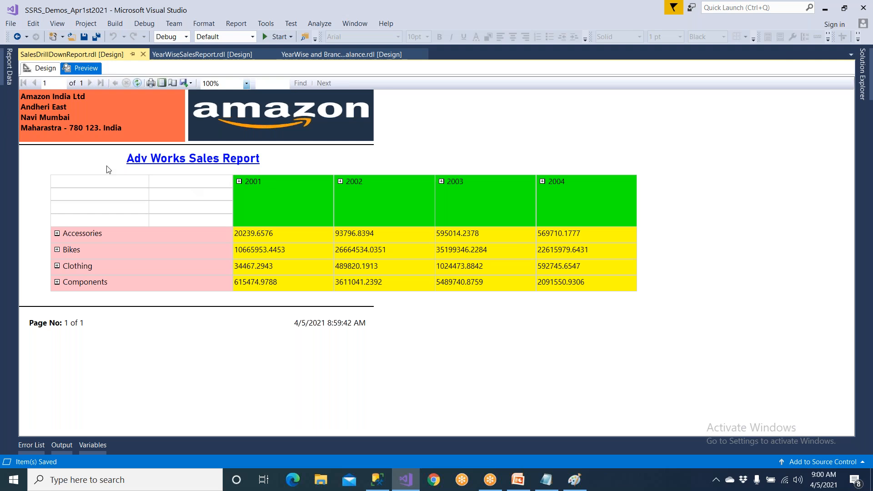
pyautogui.click(42, 68)
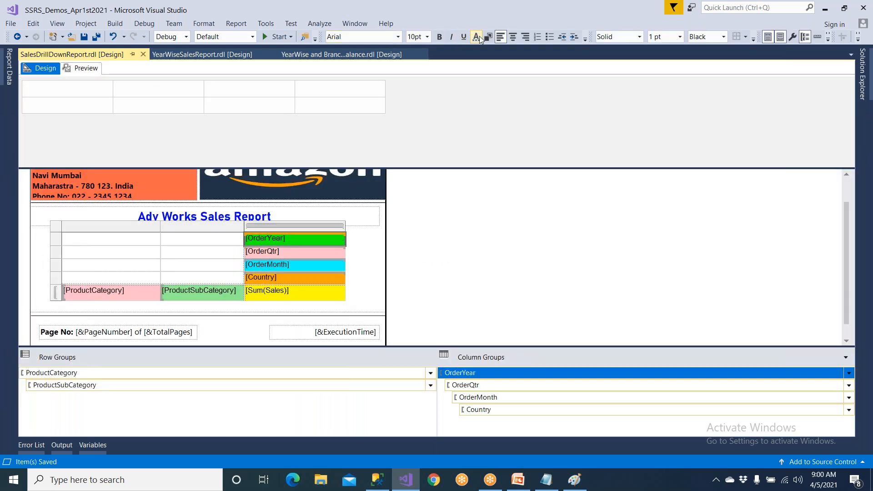
# Step: Change the OrderMonth column group's sorting to sort by MonthNo in A to Z order
pyautogui.click(84, 36)
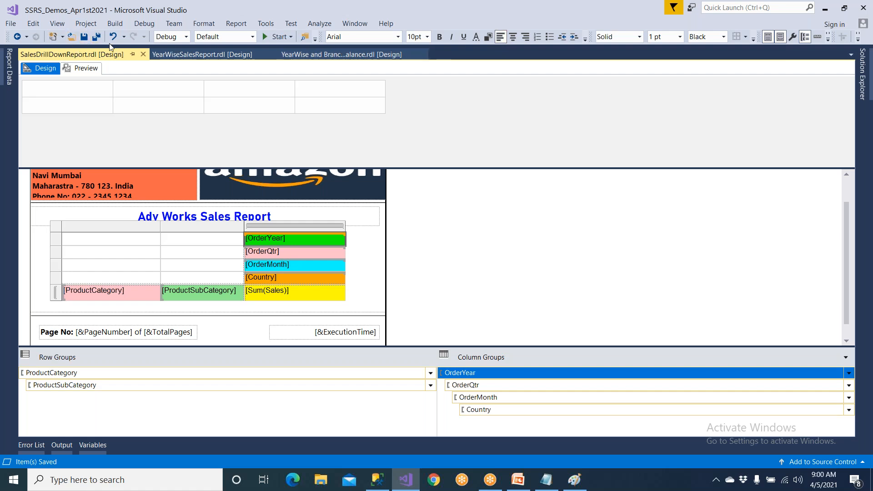
pyautogui.click(293, 268)
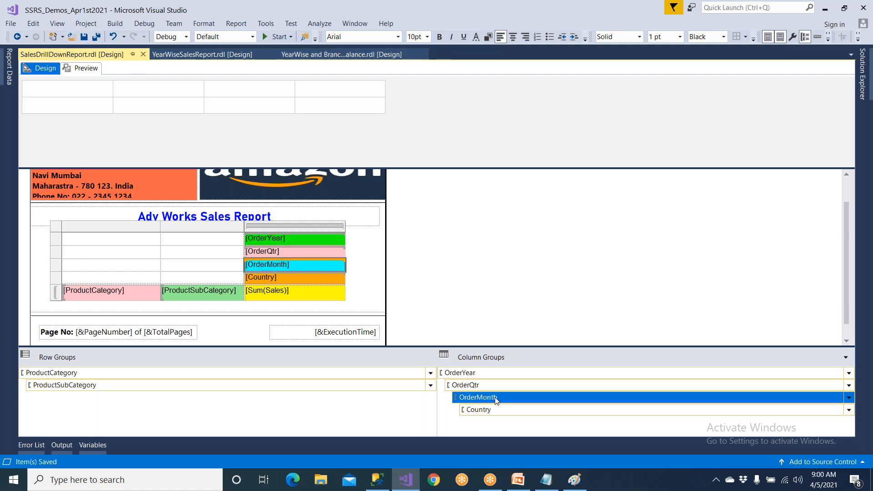
pyautogui.click(557, 399)
pyautogui.click(848, 398)
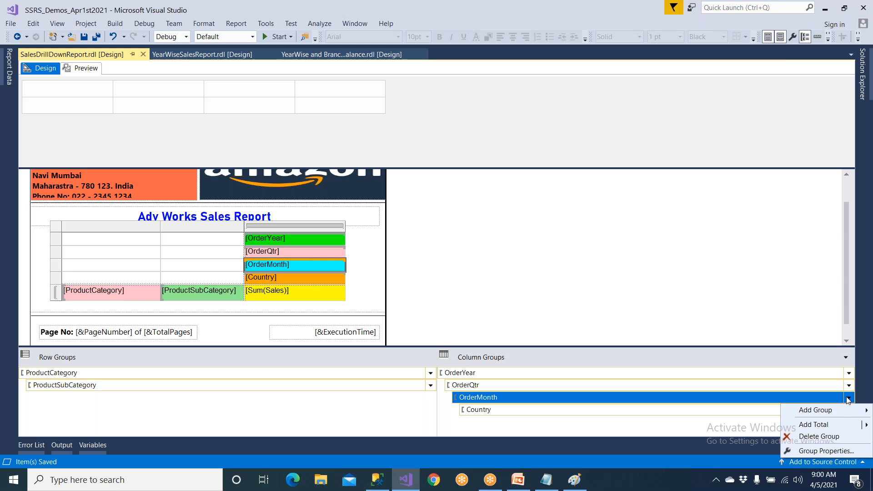
pyautogui.click(837, 452)
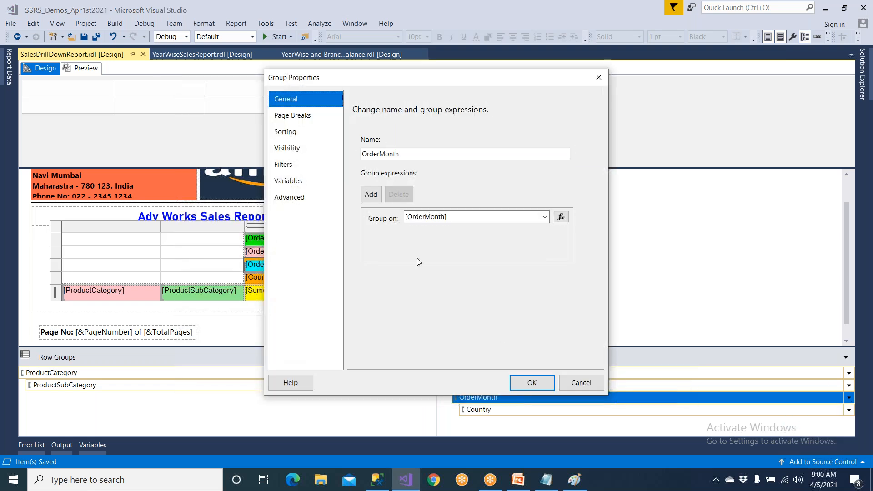
pyautogui.click(304, 134)
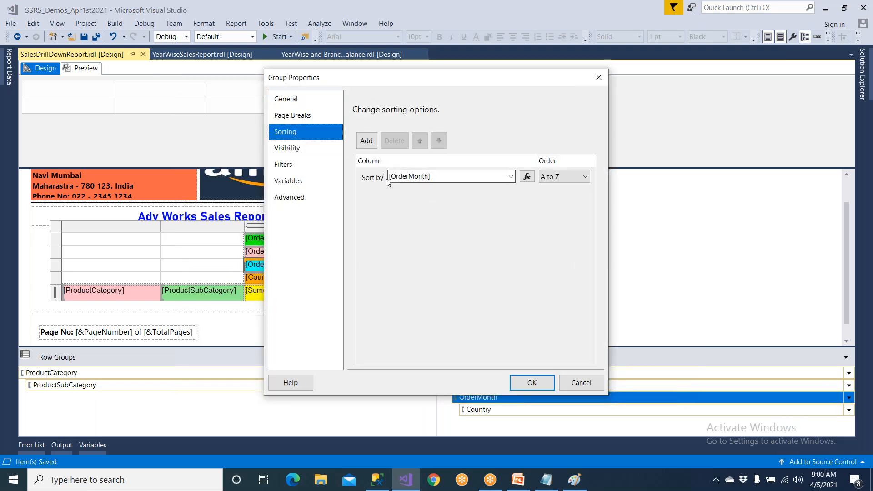
pyautogui.click(510, 177)
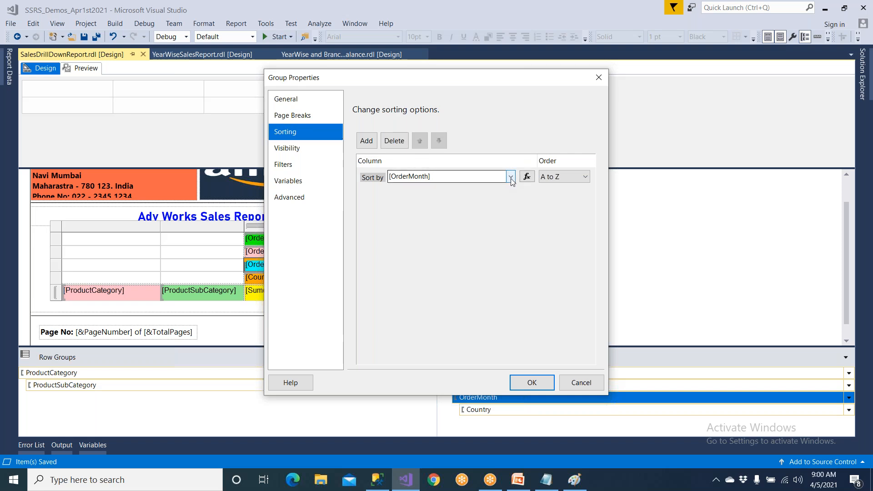
pyautogui.click(431, 233)
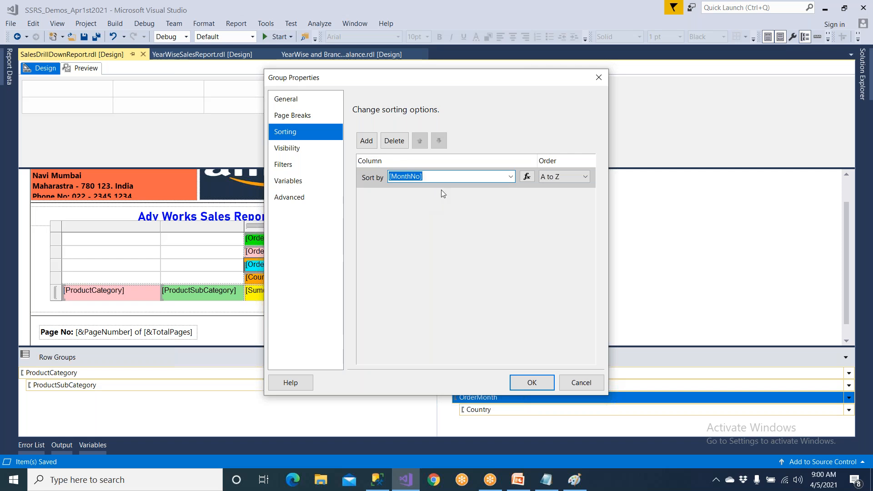
pyautogui.click(555, 180)
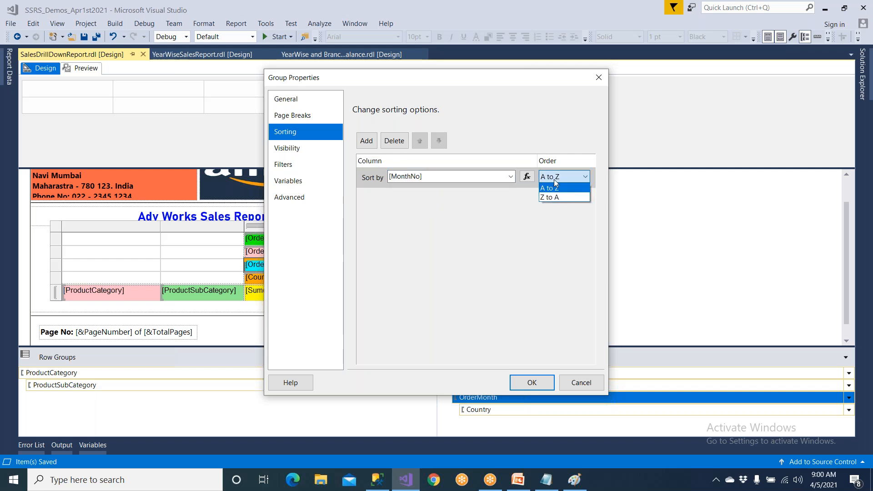
pyautogui.click(554, 182)
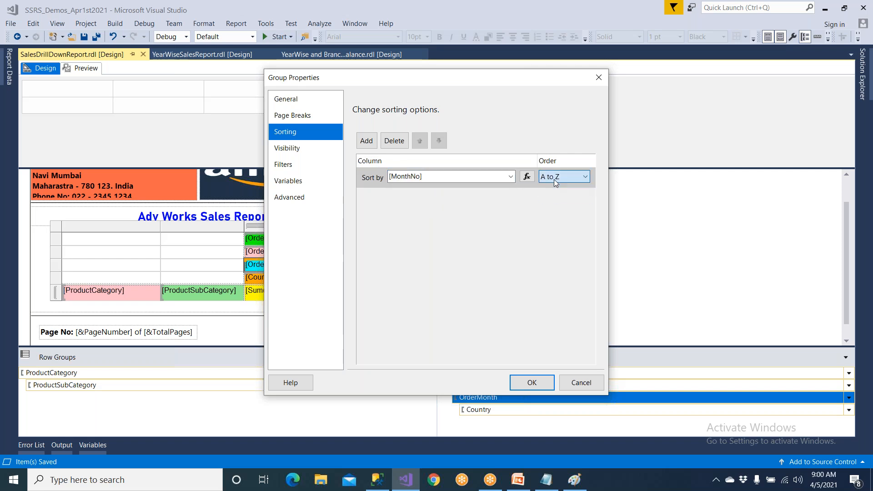
pyautogui.click(545, 385)
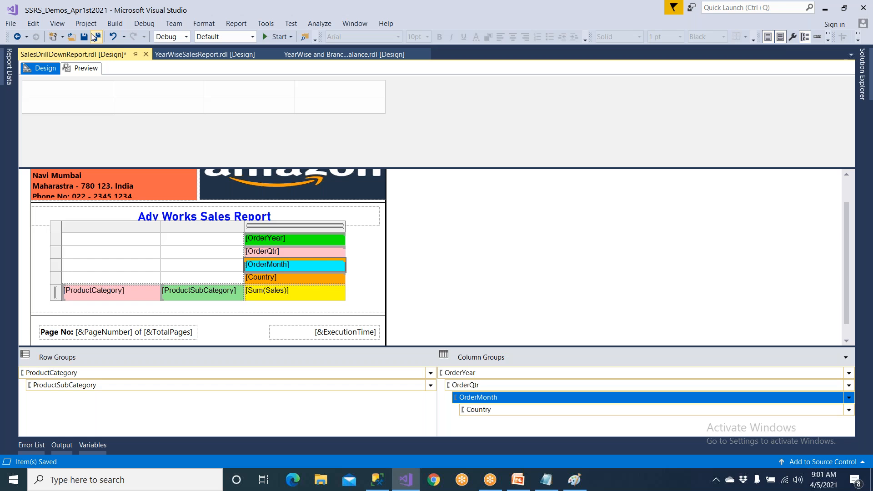
# Step: Preview the report, expand the Clothing row, and test the column drill-down by expanding and collapsing 2001 and its Q3
pyautogui.click(86, 69)
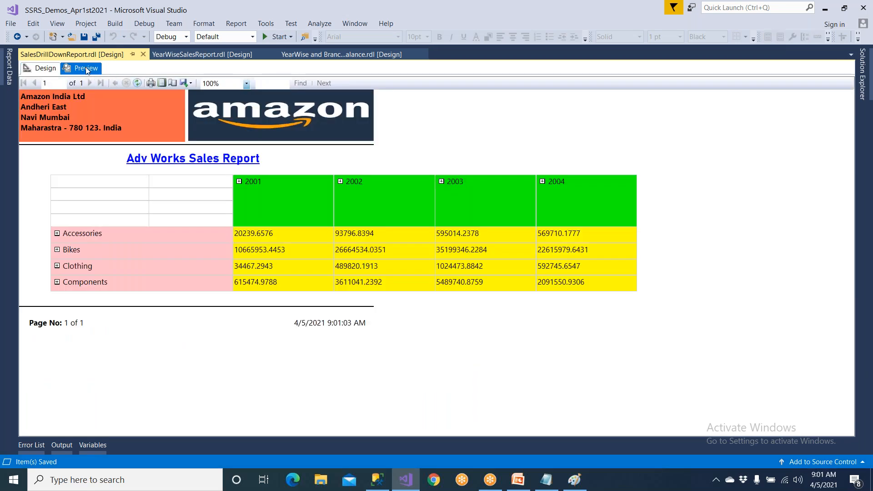
pyautogui.click(58, 267)
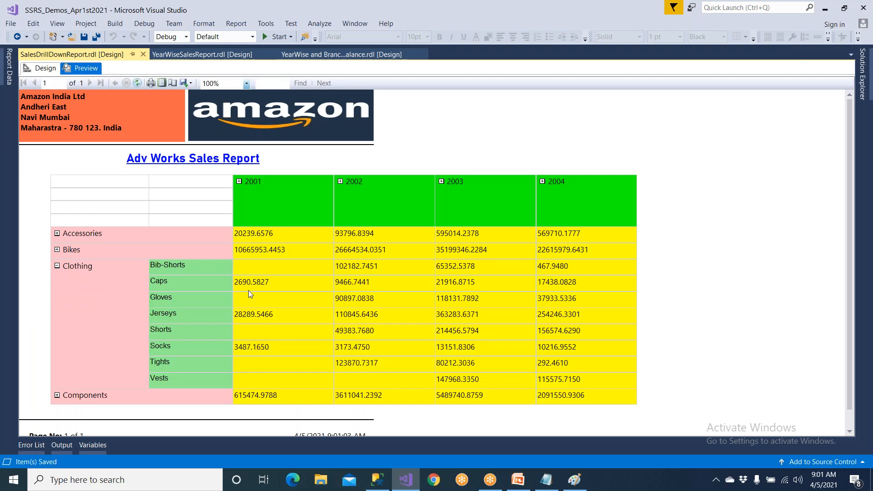
pyautogui.click(239, 182)
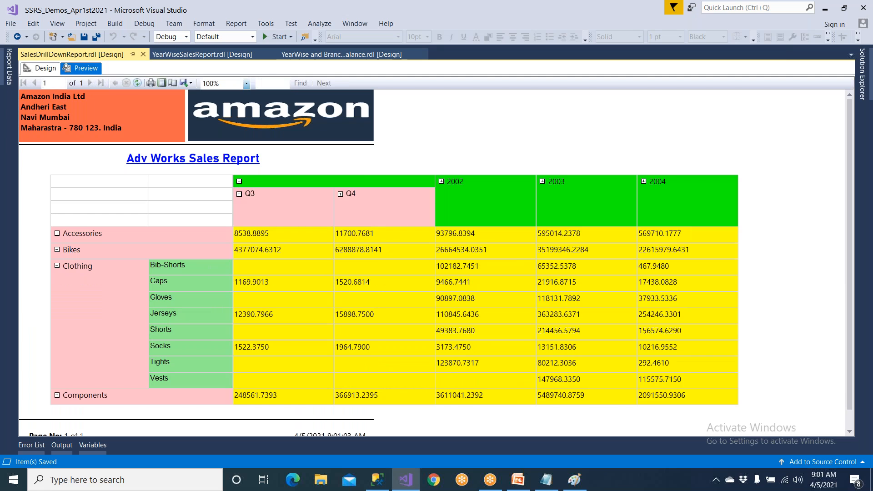
pyautogui.click(239, 194)
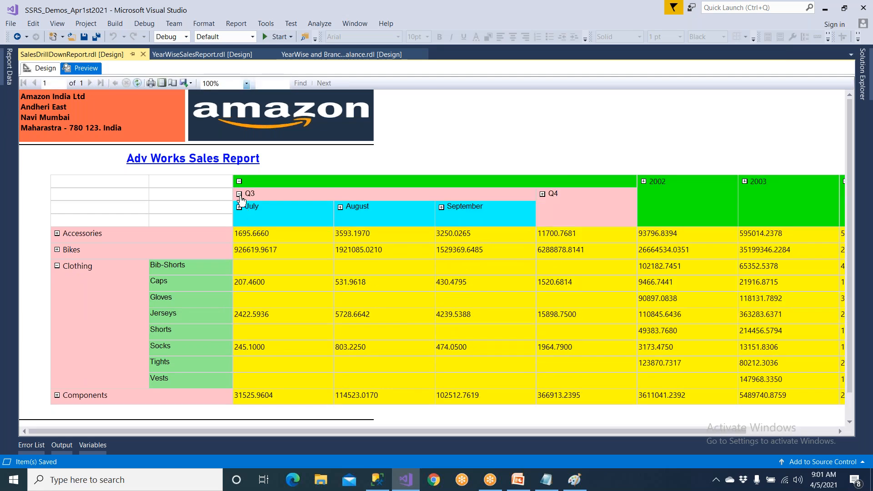
pyautogui.click(239, 194)
pyautogui.click(239, 182)
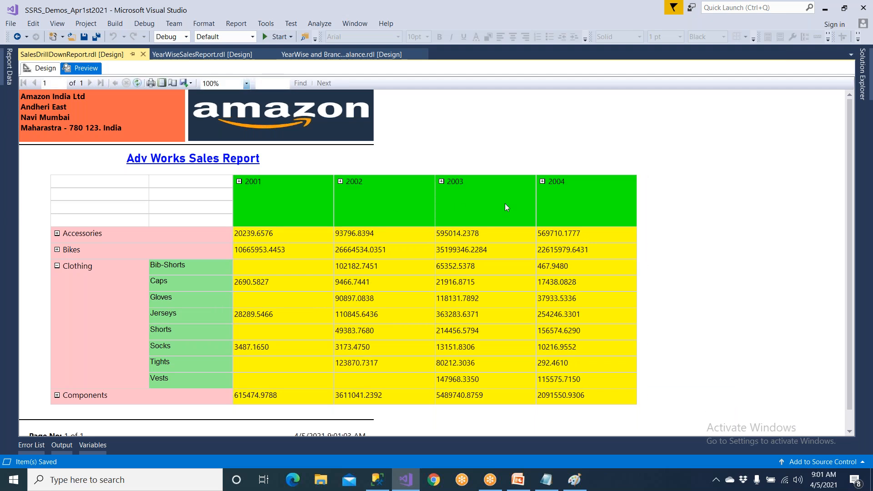
# Step: Drill down the 2003 column through Q1 and January to the country level
pyautogui.click(441, 181)
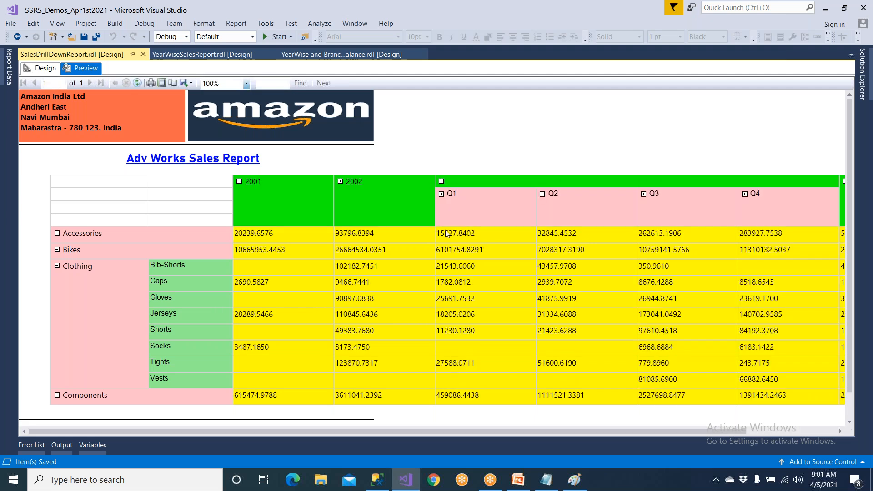
pyautogui.click(441, 194)
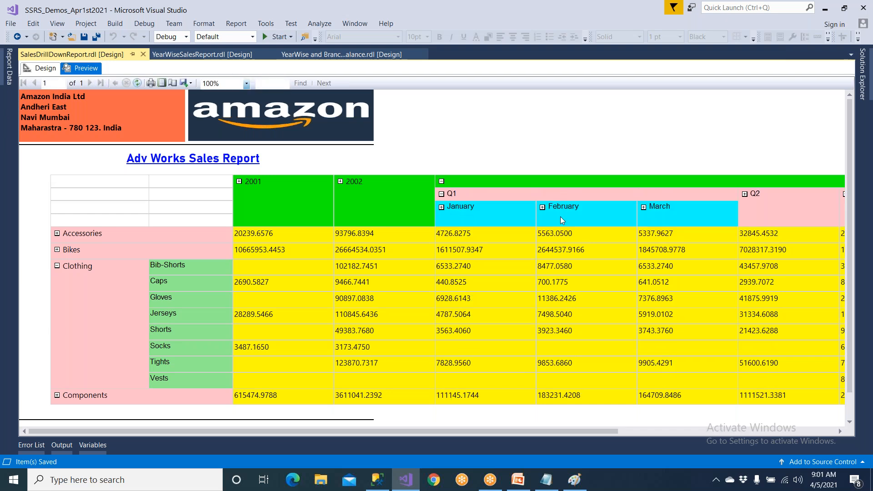
pyautogui.click(441, 207)
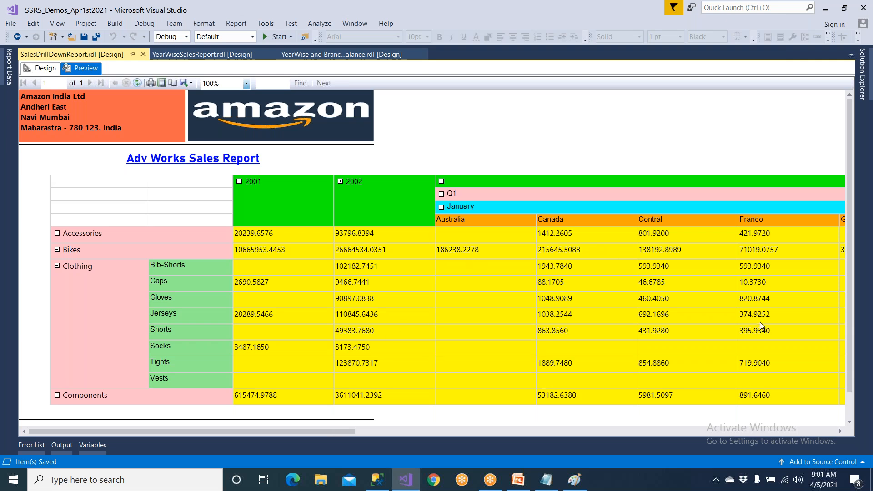
# Step: Collapse the Clothing row and test the row drill-down by expanding and collapsing Bikes and Accessories
pyautogui.click(57, 265)
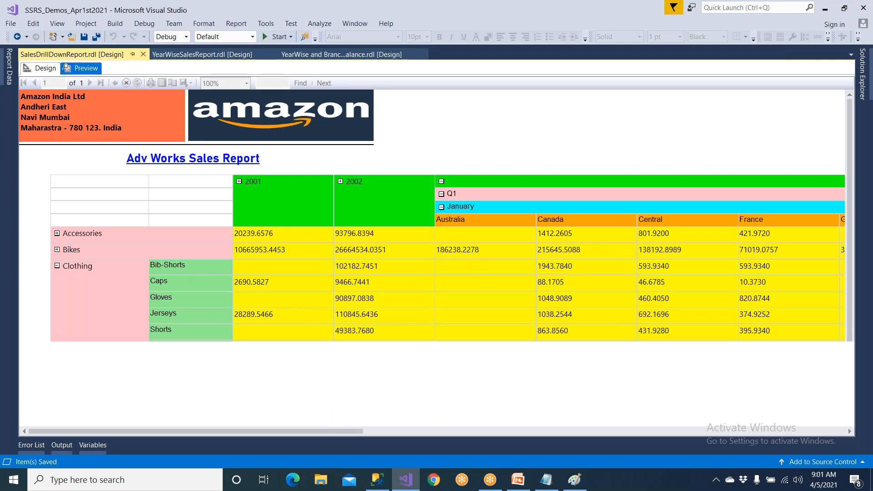
pyautogui.click(57, 249)
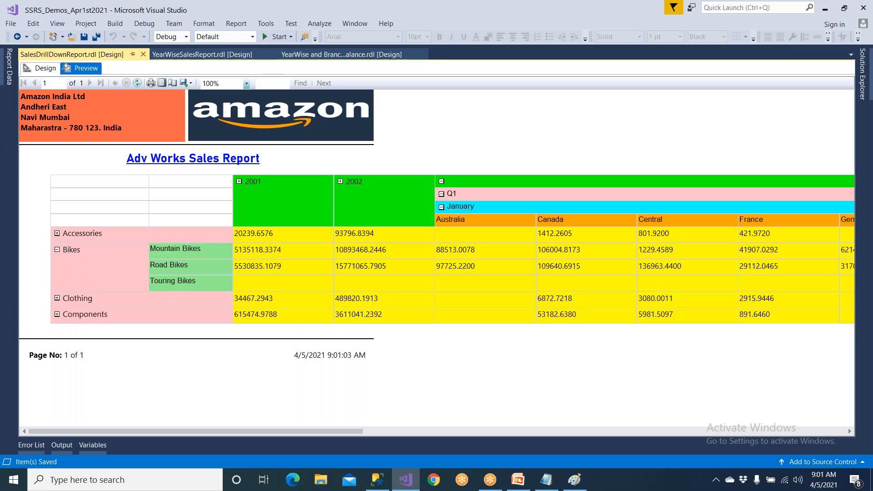
pyautogui.click(57, 250)
pyautogui.click(57, 233)
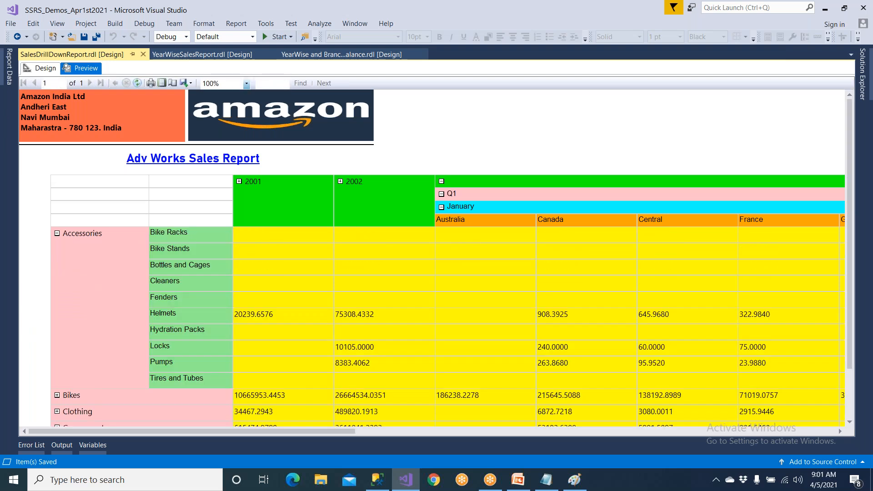
pyautogui.click(57, 233)
# Step: Collapse January, Q1 and 2003 to bring the columns back to the year level
pyautogui.click(441, 207)
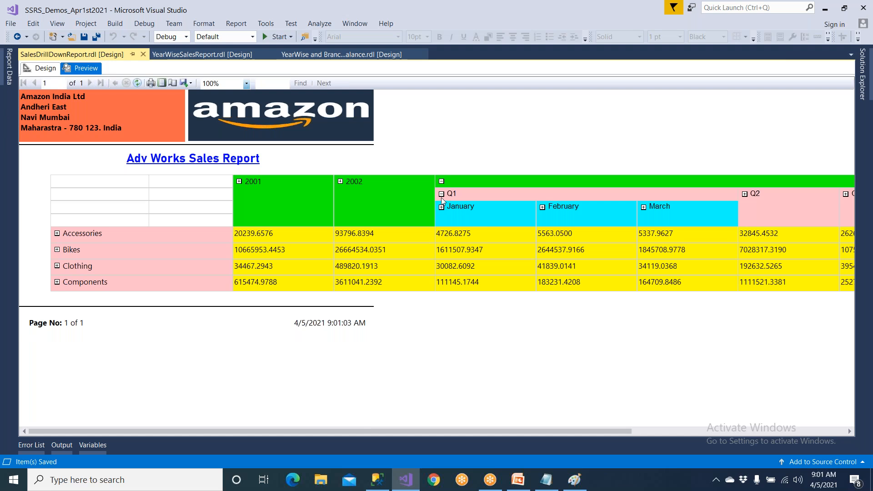
pyautogui.click(441, 194)
pyautogui.click(441, 181)
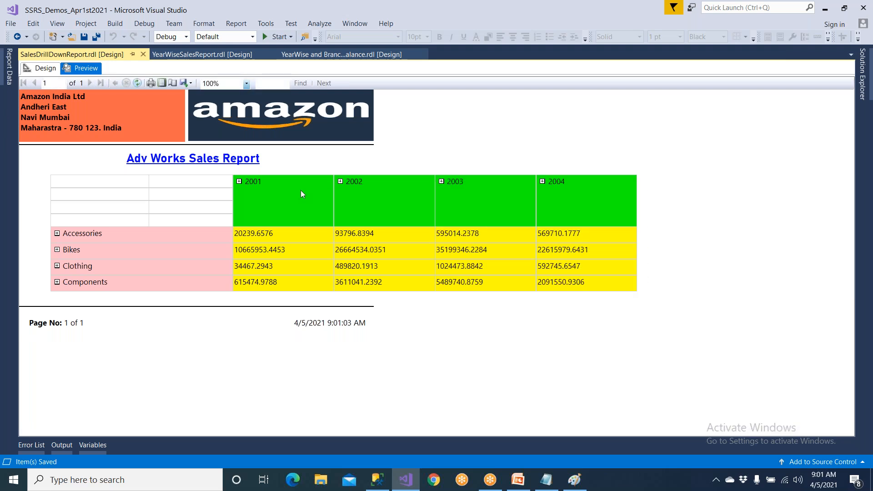
# Step: Drill down the 2001 column through Q4 and October to the countries, and collapse it back to the year level
pyautogui.click(238, 181)
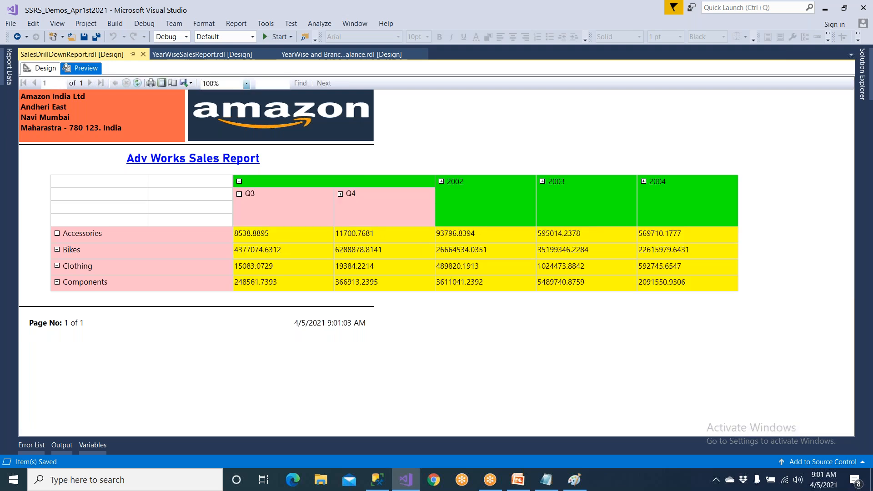
pyautogui.click(341, 193)
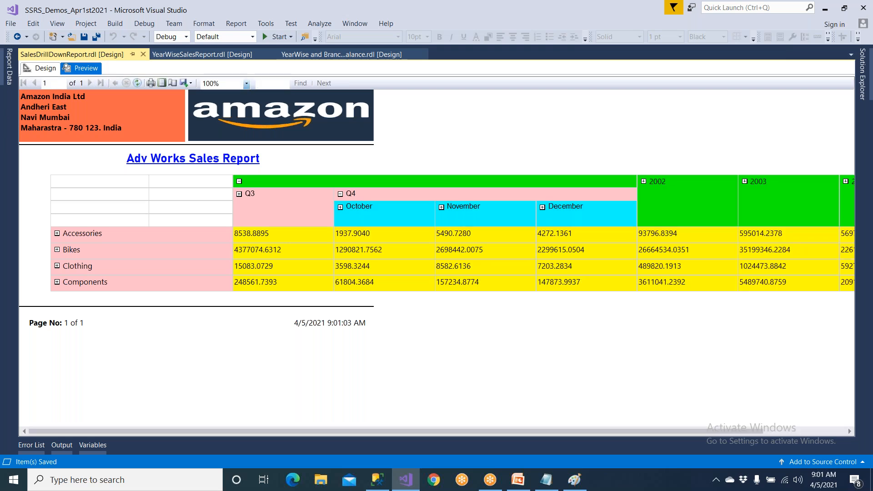
pyautogui.click(340, 207)
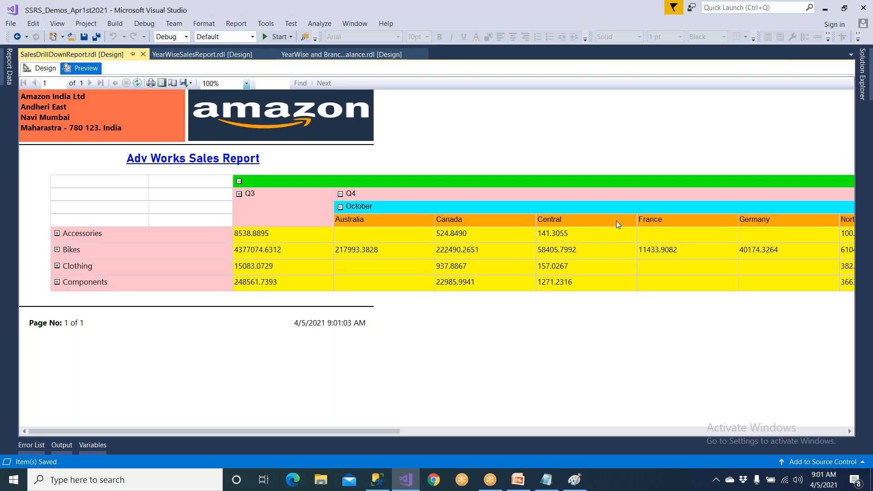
pyautogui.click(340, 195)
pyautogui.click(239, 181)
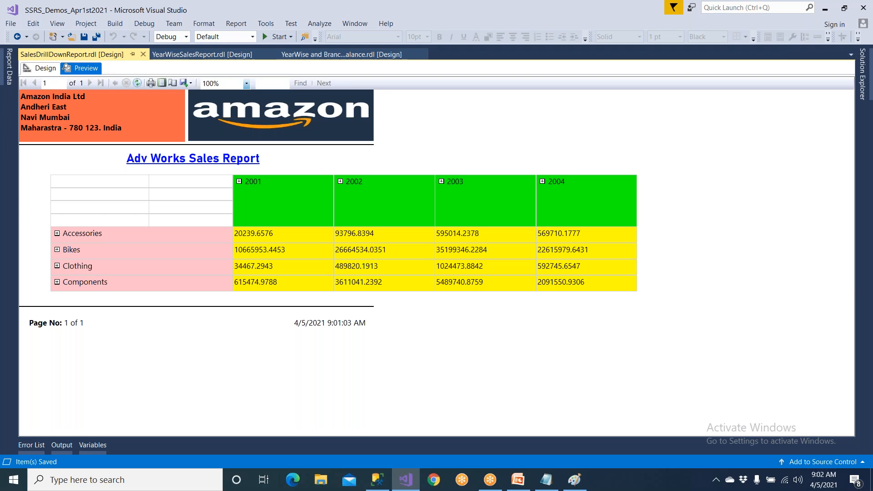
# Step: Export the previewed report as a PDF named SalesDrillDownReport in the Downloads folder
pyautogui.click(191, 84)
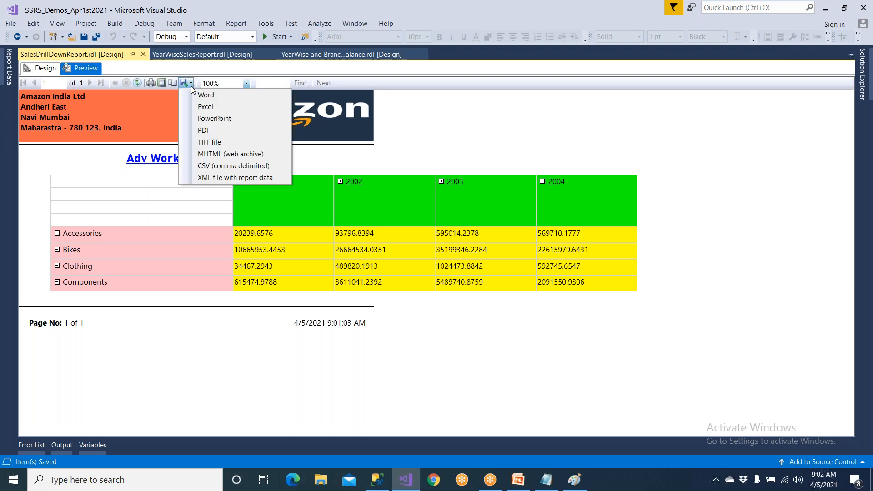
pyautogui.click(211, 132)
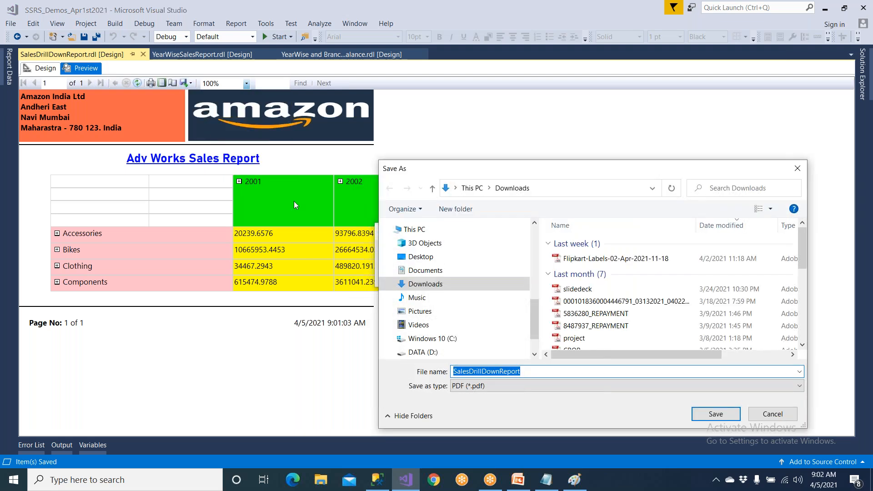
pyautogui.click(414, 283)
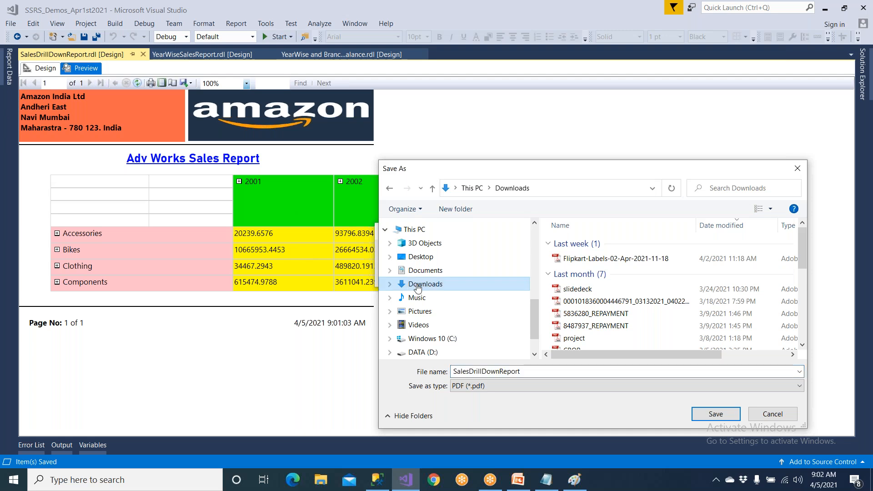
pyautogui.scroll(1, 418, 288)
pyautogui.scroll(4, 418, 288)
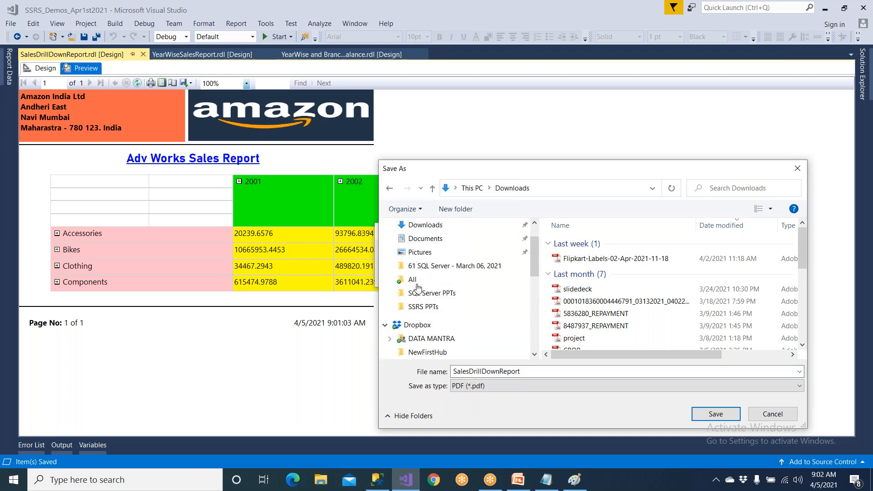
pyautogui.scroll(-1, 418, 288)
pyautogui.scroll(2, 418, 288)
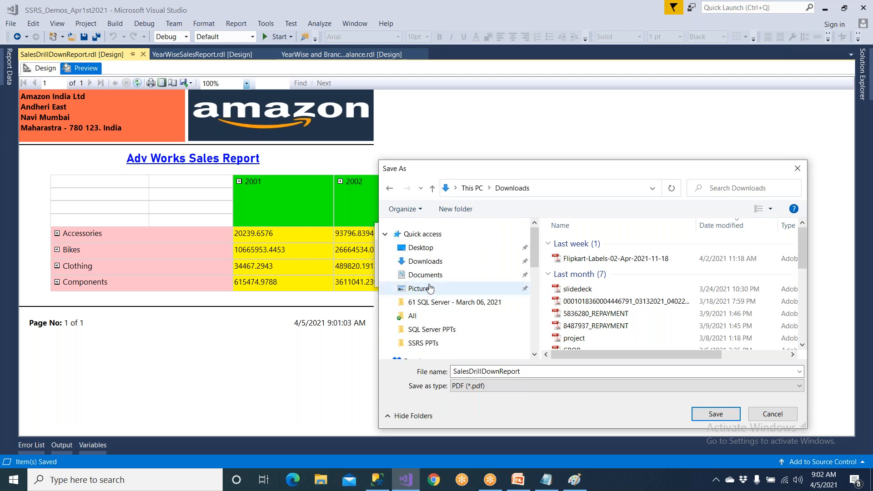
pyautogui.click(693, 415)
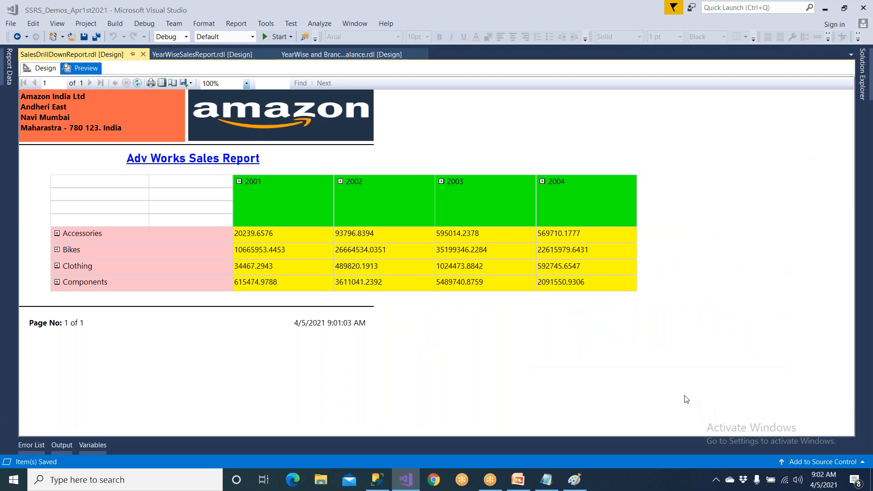
# Step: Switch to File Explorer and open the exported SalesDrillDownReport PDF from the Downloads folder
pyautogui.press('super+e')
pyautogui.click(50, 144)
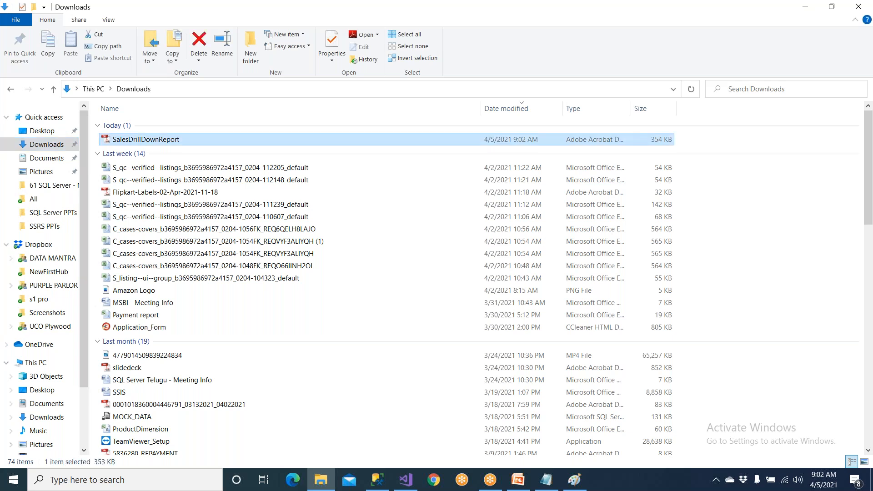
pyautogui.press('Return')
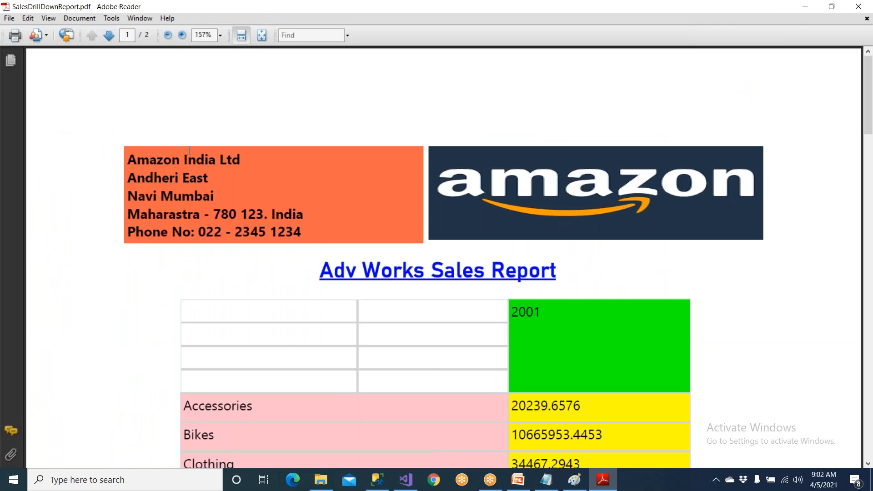
# Step: Examine both pages of the exported PDF, including the company header, the sales matrix split by year and the page footer
pyautogui.scroll(-15, 190, 150)
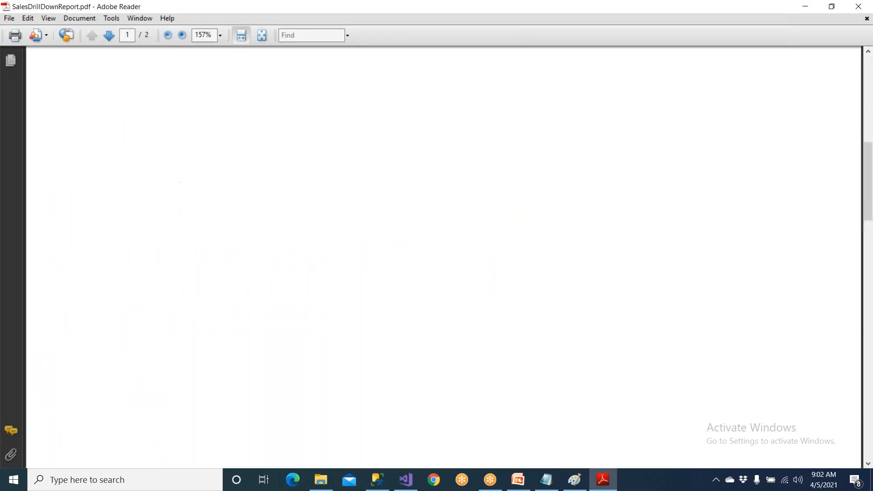
pyautogui.scroll(-15, 436, 254)
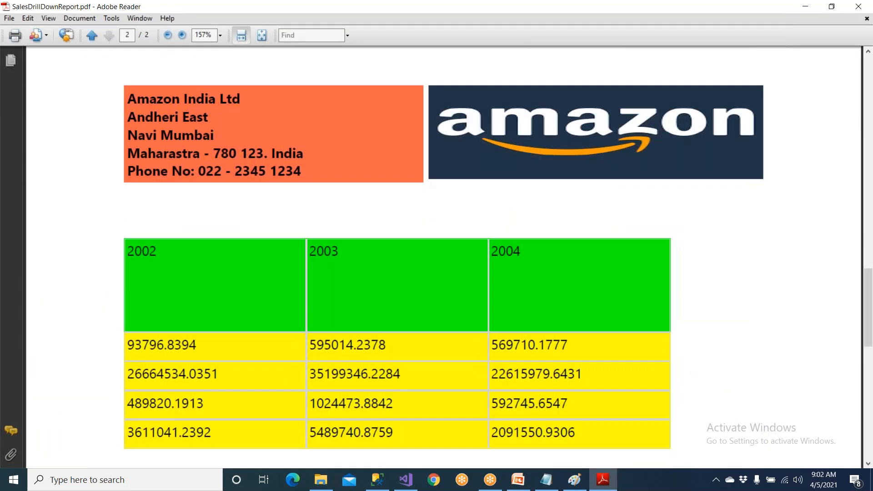
pyautogui.scroll(5, 198, 208)
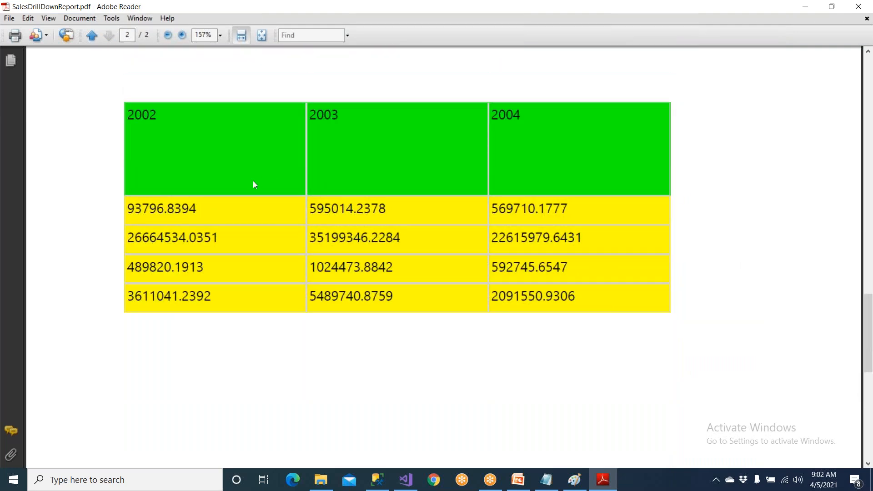
pyautogui.scroll(15, 252, 181)
pyautogui.scroll(2, 437, 255)
pyautogui.scroll(-10, 253, 191)
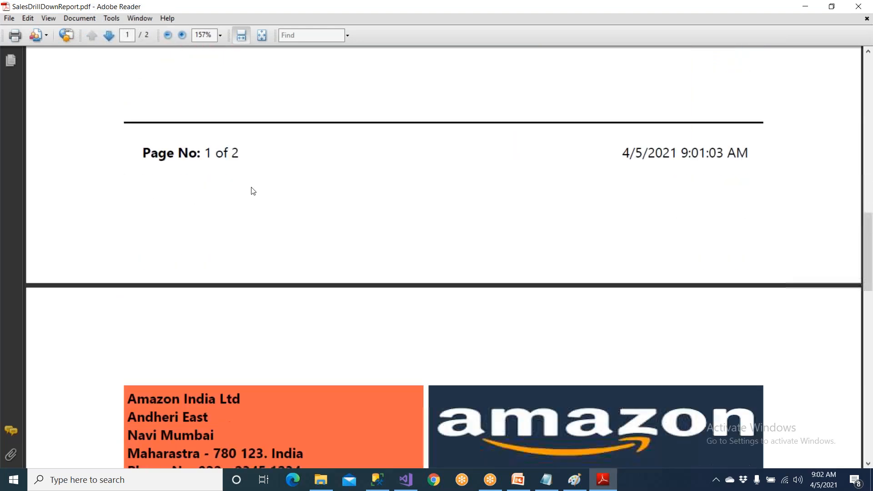
pyautogui.scroll(-3, 254, 191)
pyautogui.scroll(3, 249, 189)
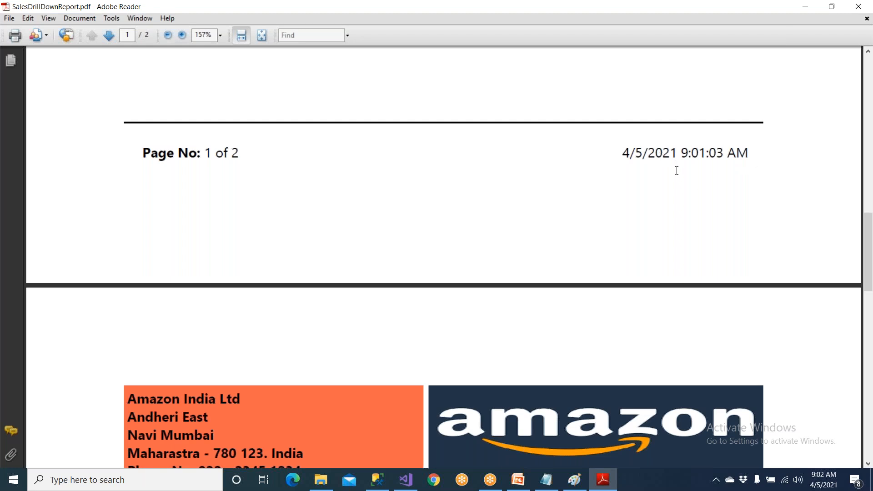
pyautogui.scroll(-2, 258, 297)
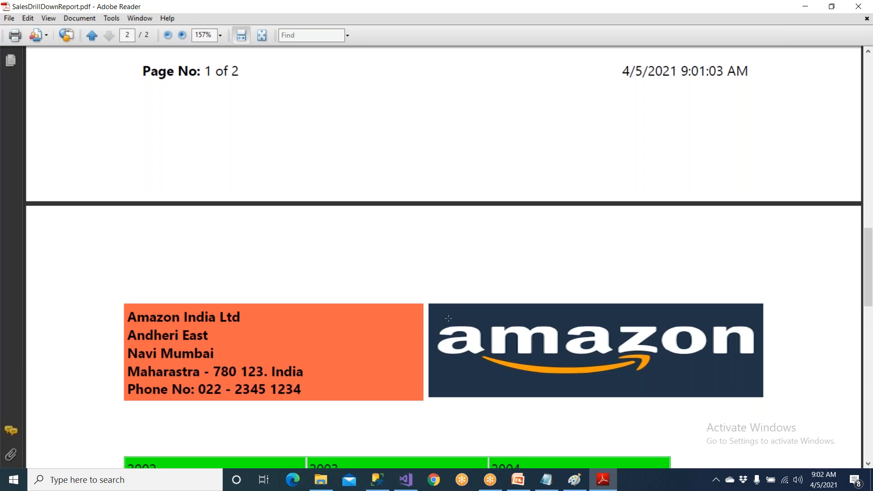
pyautogui.scroll(2, 448, 318)
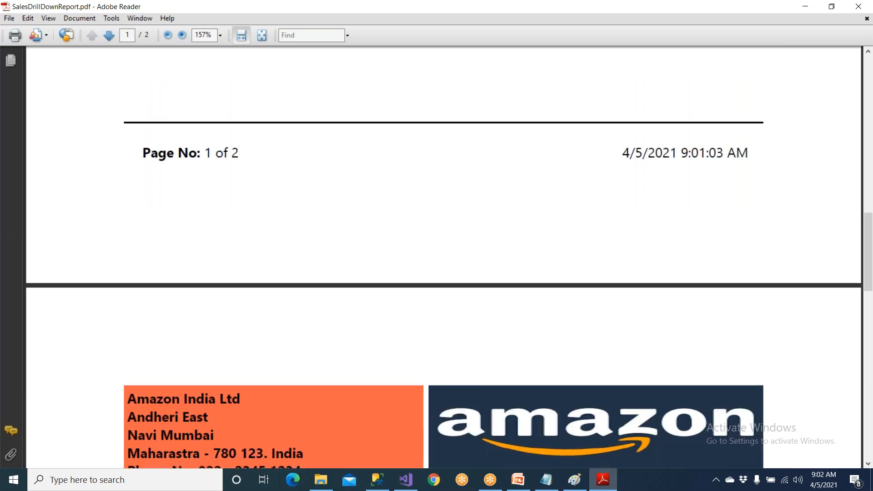
pyautogui.scroll(20, 444, 257)
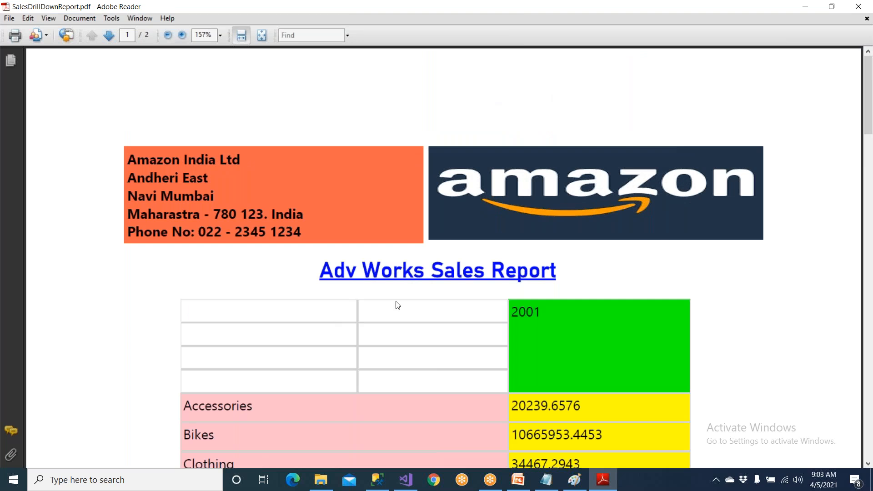
# Step: Close the PDF and the Downloads window to return to the report preview in Visual Studio
pyautogui.click(858, 6)
pyautogui.click(866, 5)
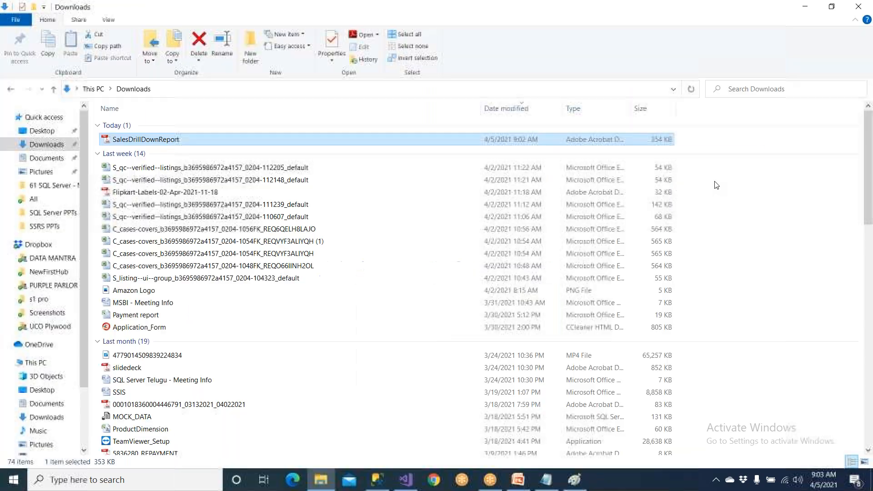
pyautogui.click(866, 6)
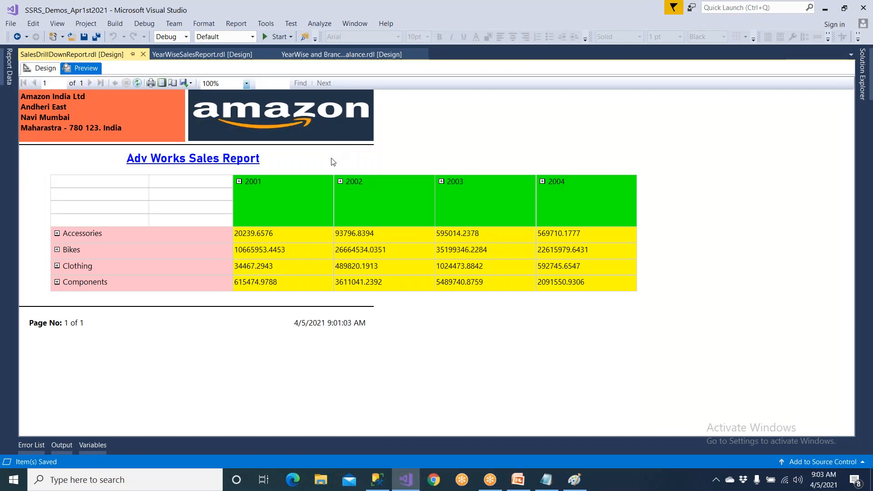
# Step: Export the previewed report as an Excel workbook named SalesDrillDownReport in the Downloads folder
pyautogui.click(192, 83)
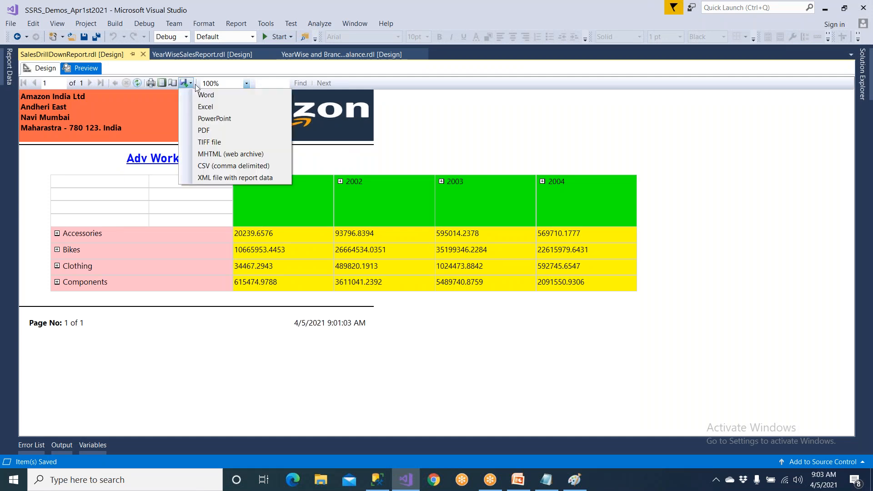
pyautogui.click(207, 107)
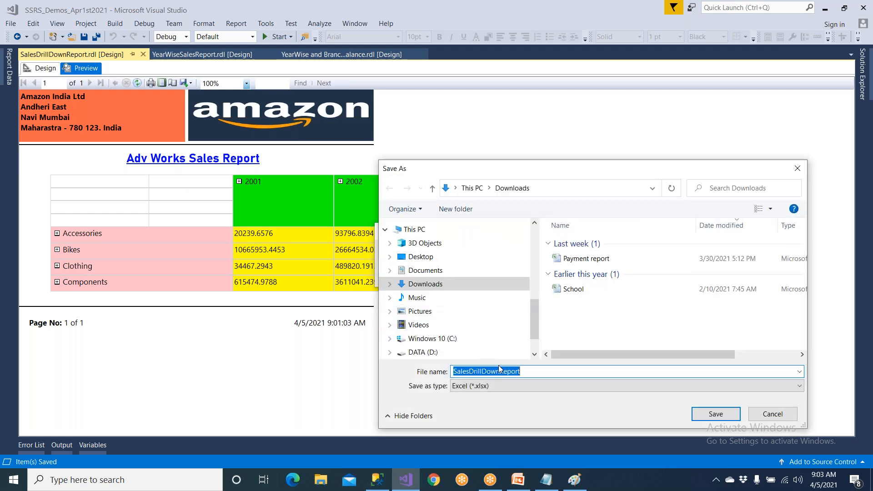
pyautogui.click(719, 413)
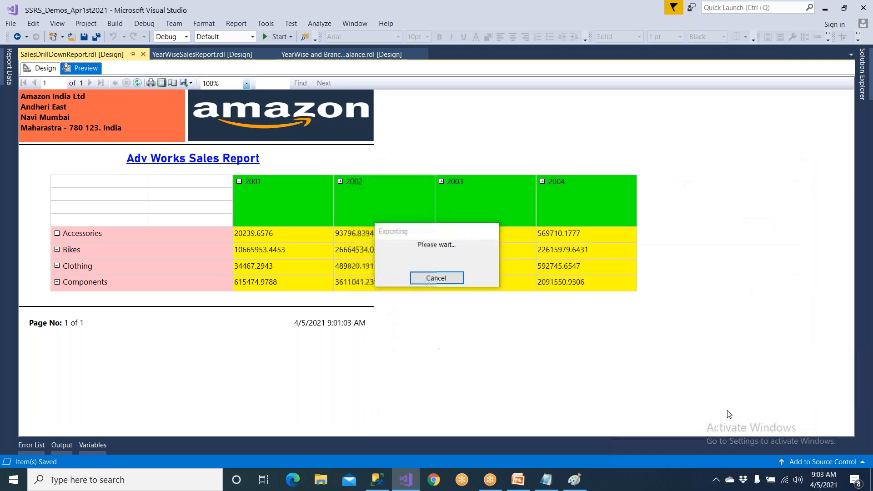
# Step: Switch to File Explorer and open the exported SalesDrillDownReport Excel workbook from the recent files
pyautogui.click(321, 480)
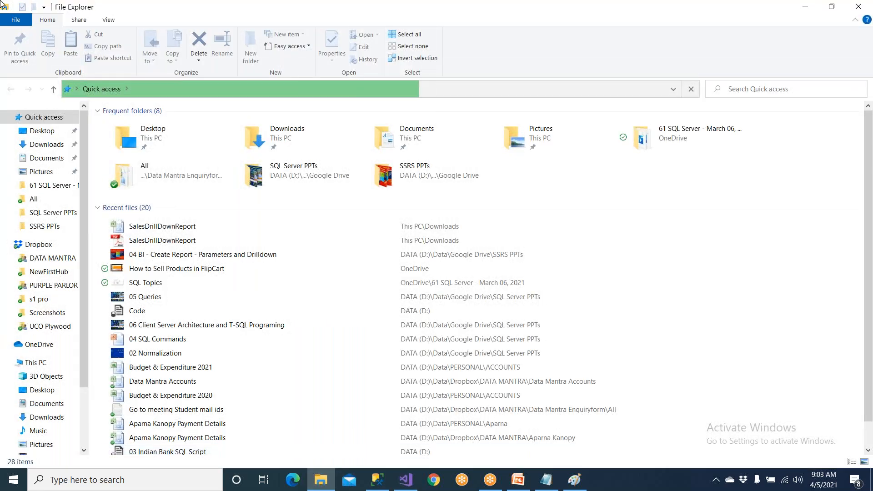
pyautogui.click(157, 231)
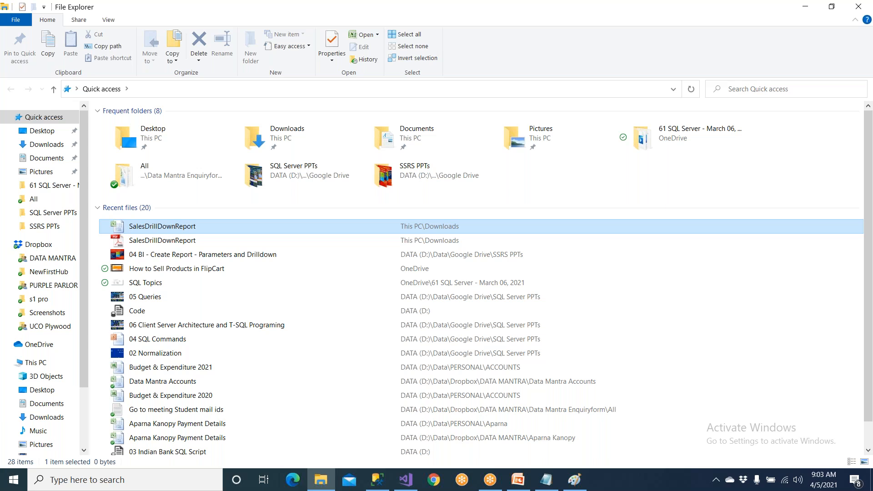
pyautogui.press('Return')
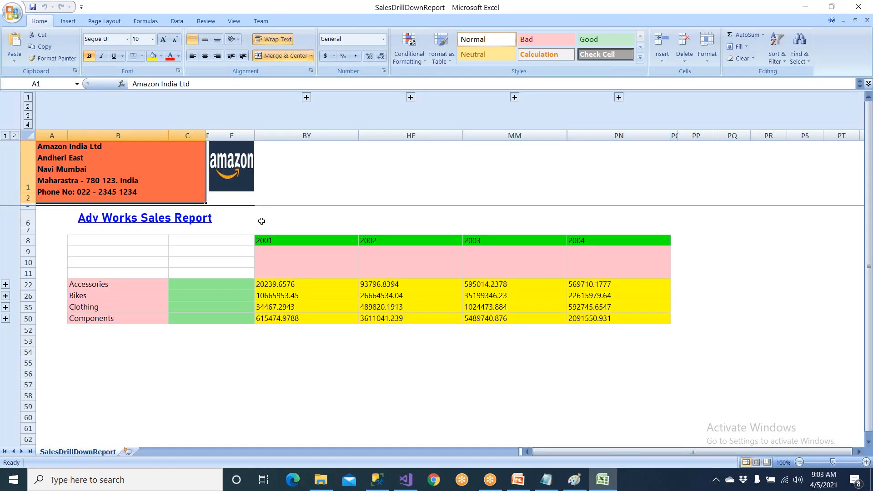
# Step: Examine the blank corner cells, the year headers and the product category labels in the exported worksheet
pyautogui.click(109, 244)
pyautogui.moveTo(109, 245); pyautogui.dragTo(114, 296)
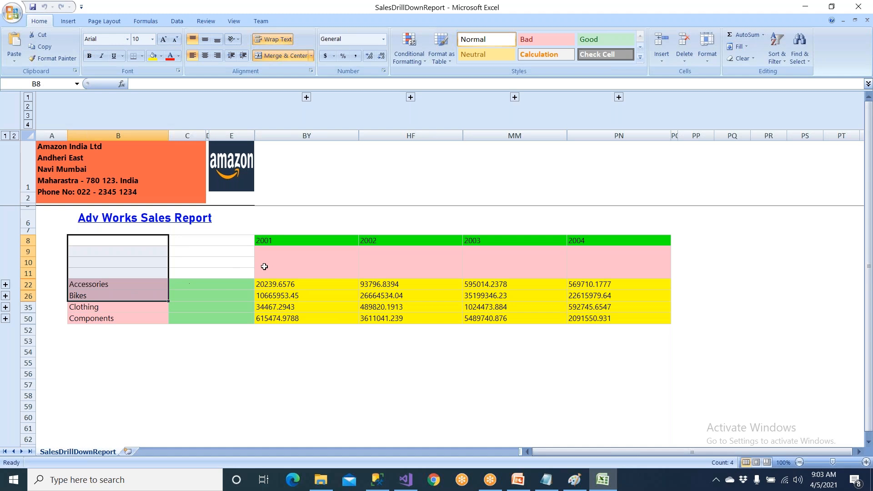
pyautogui.click(287, 241)
pyautogui.click(374, 244)
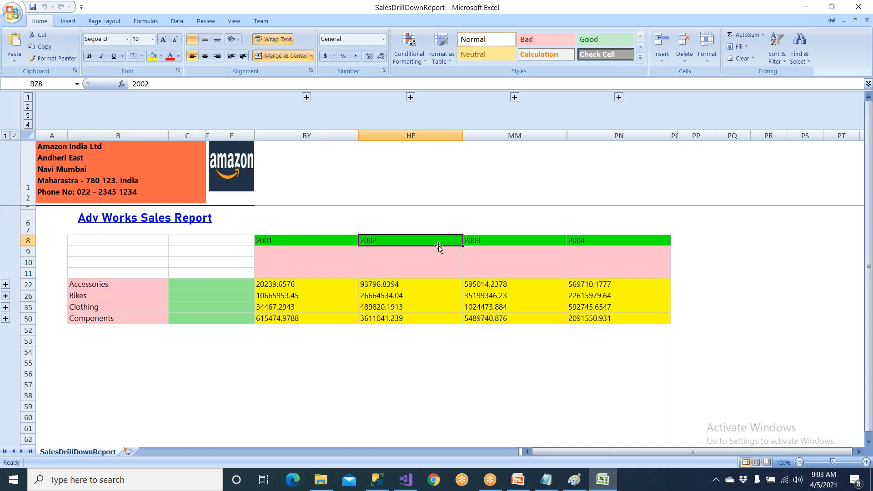
pyautogui.click(468, 240)
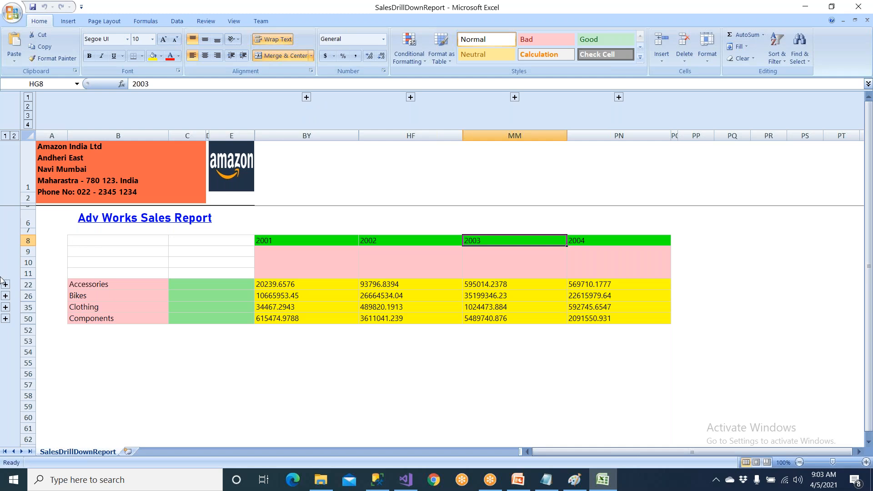
pyautogui.click(88, 286)
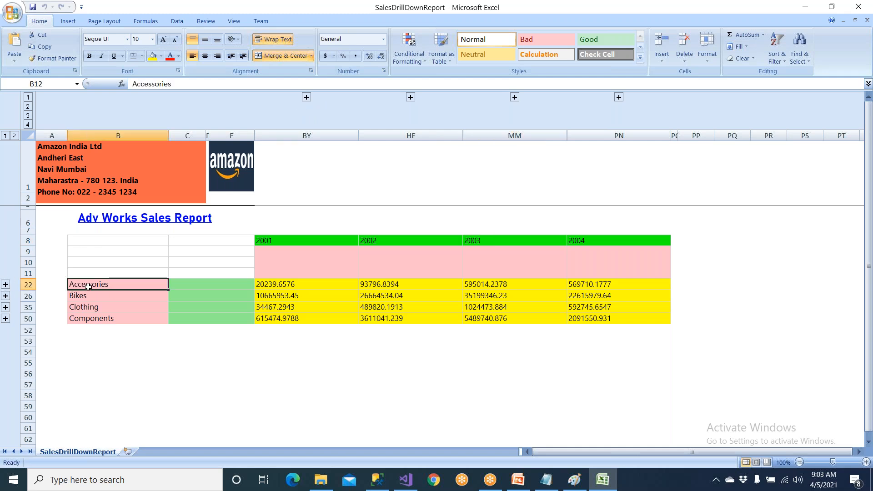
# Step: Expand the Bikes row group to view its subcategories, and collapse it again
pyautogui.click(83, 296)
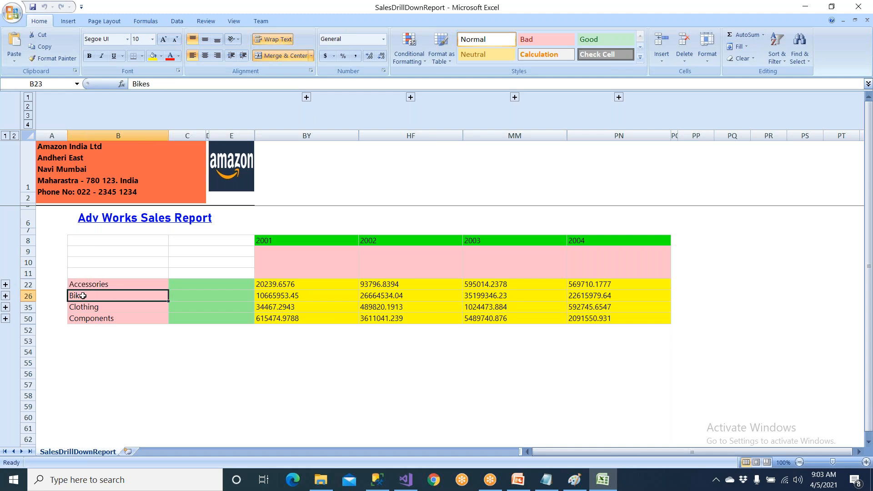
pyautogui.click(5, 296)
pyautogui.moveTo(191, 295); pyautogui.dragTo(197, 323)
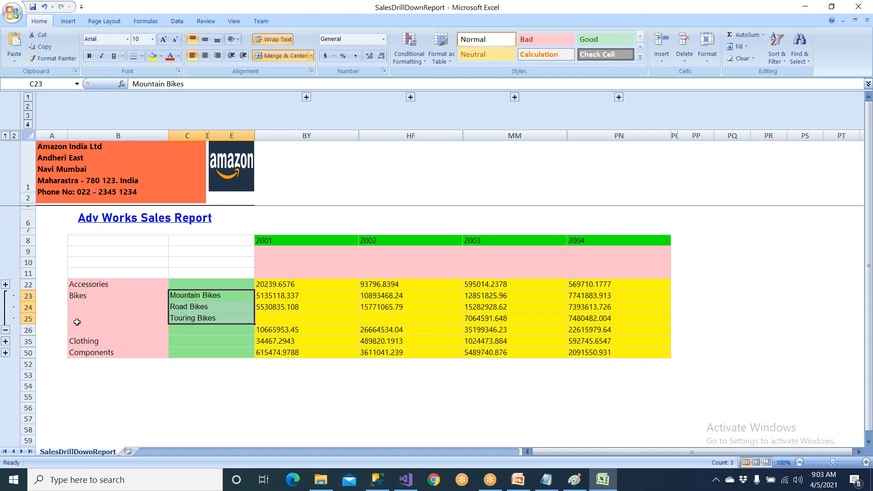
pyautogui.click(5, 295)
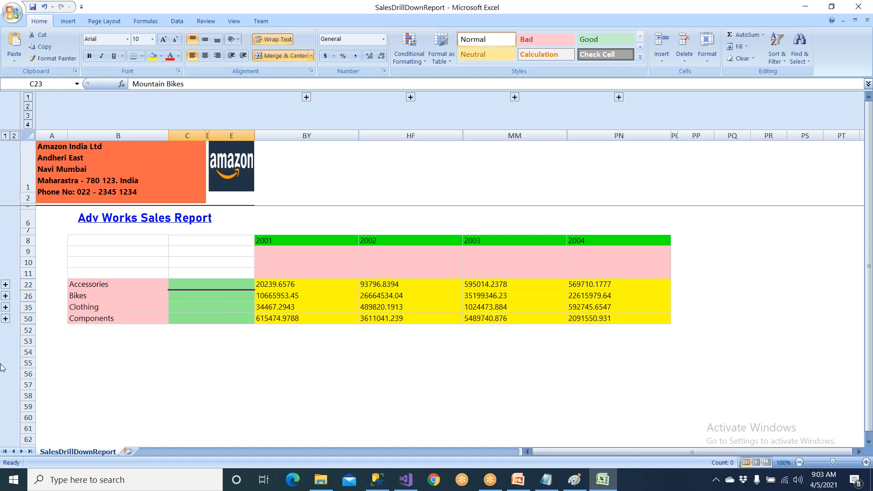
# Step: Expand the Components row group to view its subcategories, and collapse it again
pyautogui.click(91, 321)
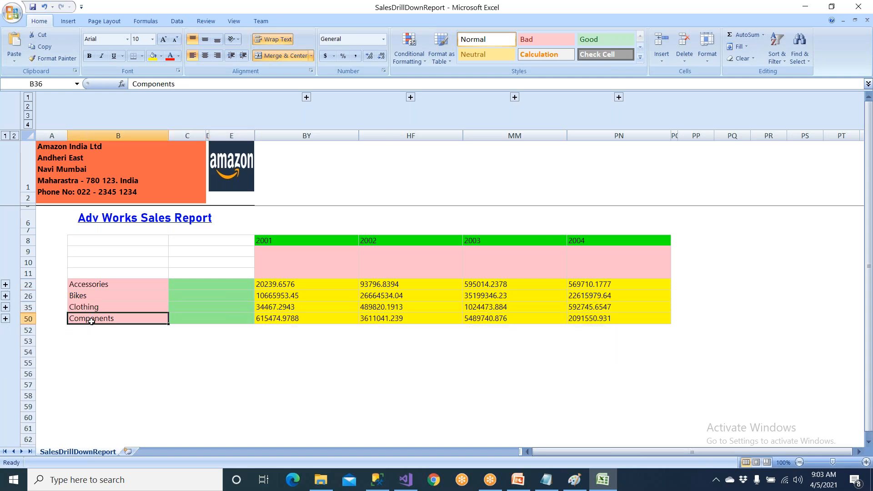
pyautogui.click(5, 319)
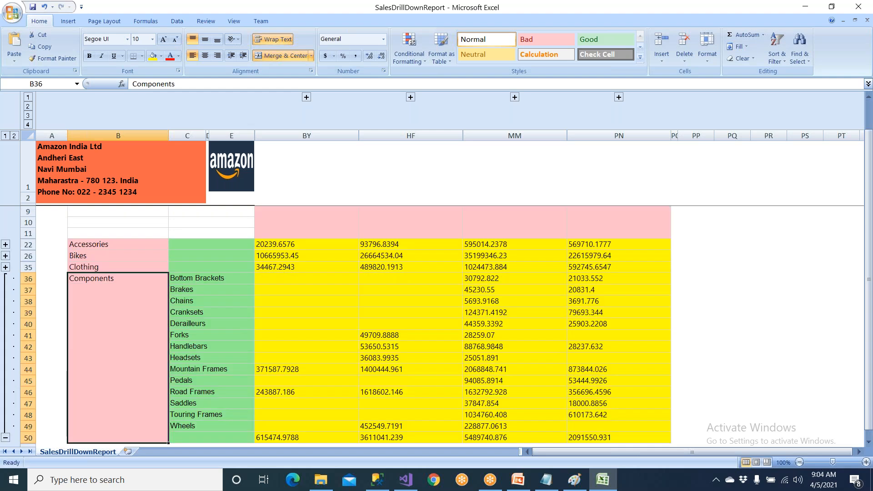
pyautogui.click(6, 278)
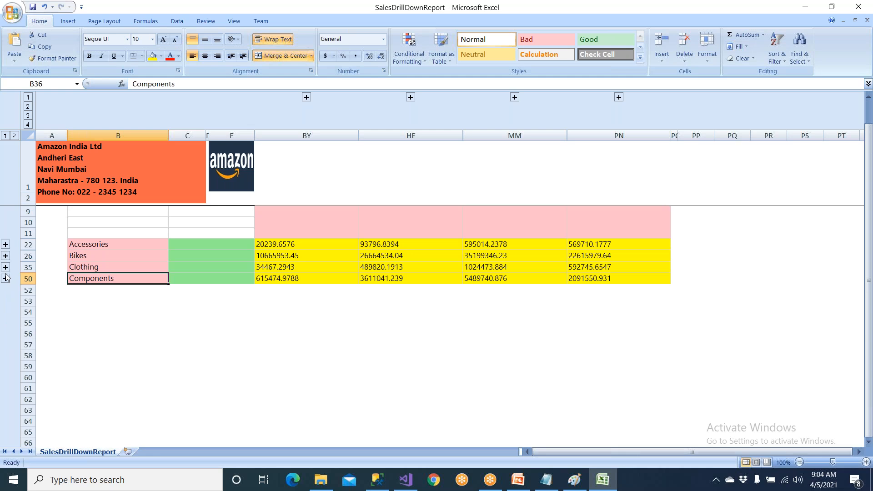
pyautogui.scroll(2, 172, 269)
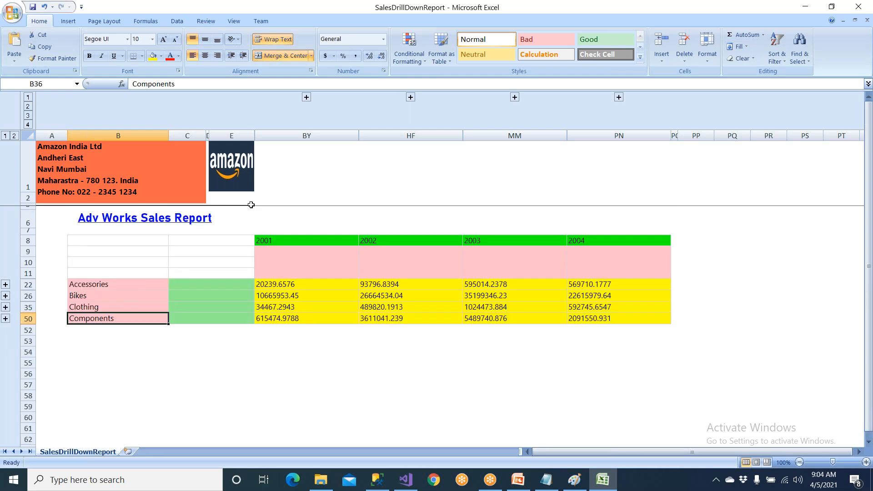
# Step: Expand the 2001 column group to view its quarters, and collapse it back to the year
pyautogui.click(306, 99)
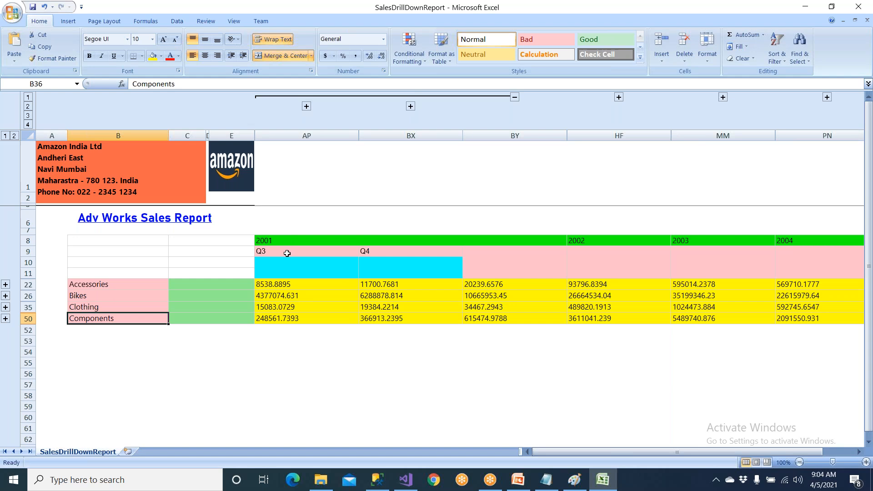
pyautogui.click(287, 251)
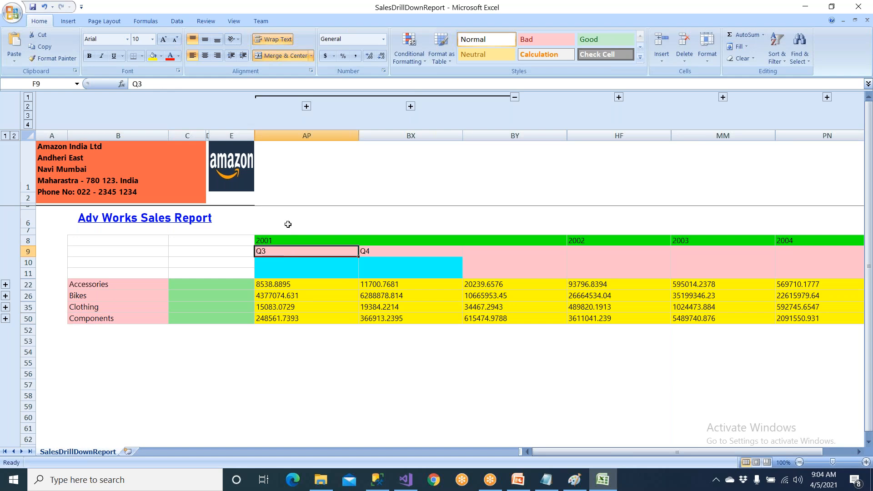
pyautogui.click(256, 98)
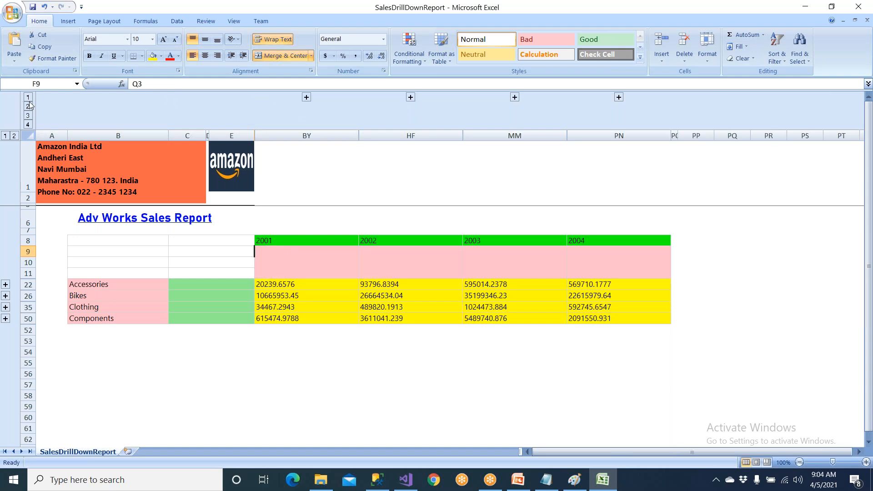
# Step: Expand all column groups to outline level 4 with the country detail, and all row groups to outline level 2
pyautogui.click(28, 124)
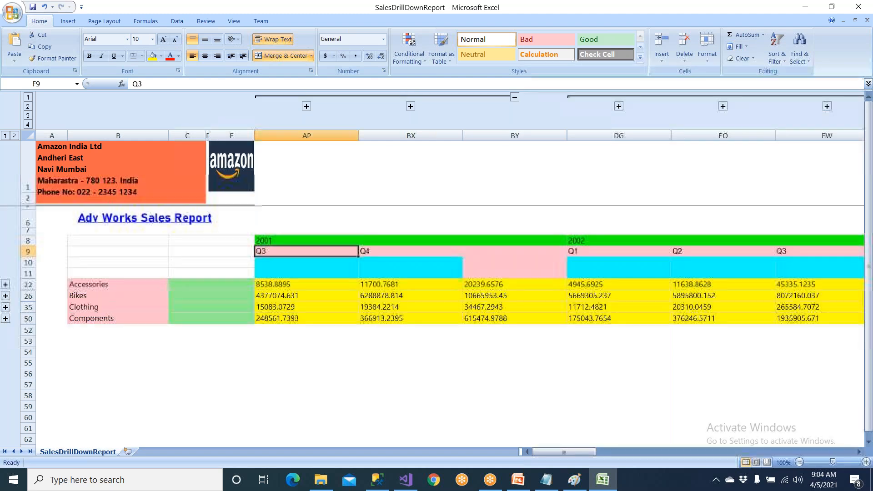
pyautogui.click(28, 125)
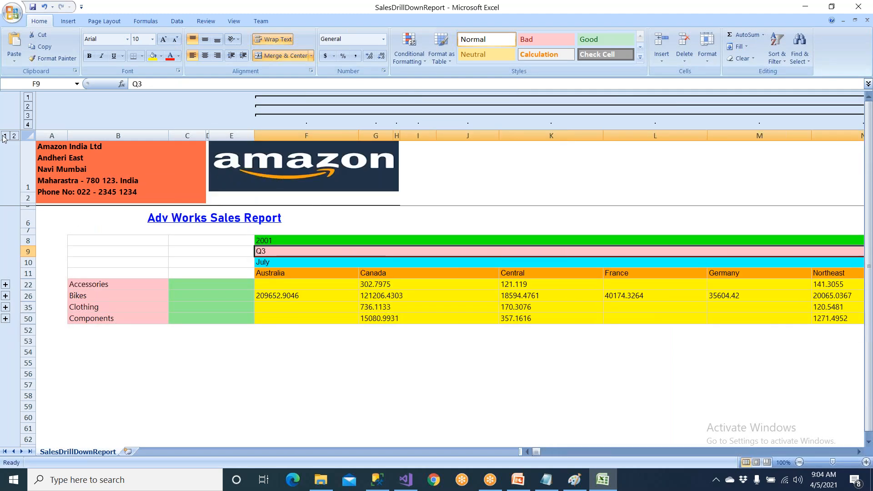
pyautogui.click(14, 136)
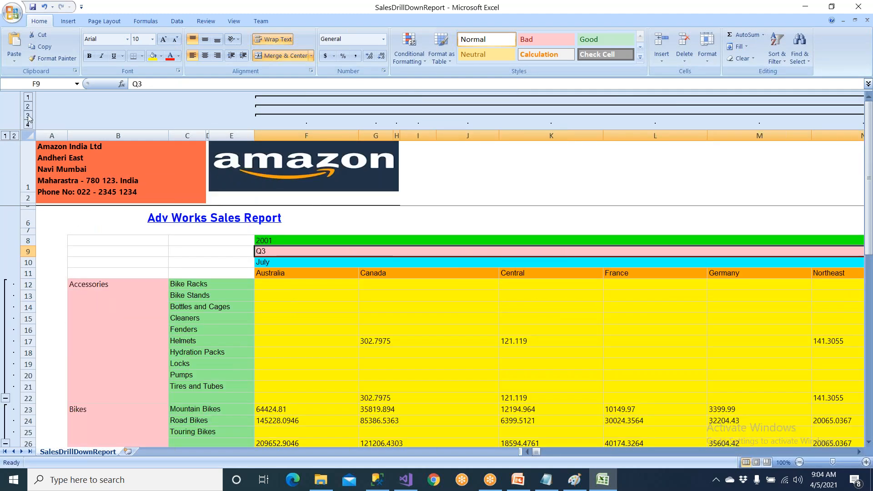
# Step: Collapse the column outline level by level to the years, and re-expand it through the quarters to the months
pyautogui.click(28, 115)
pyautogui.click(28, 106)
pyautogui.click(28, 97)
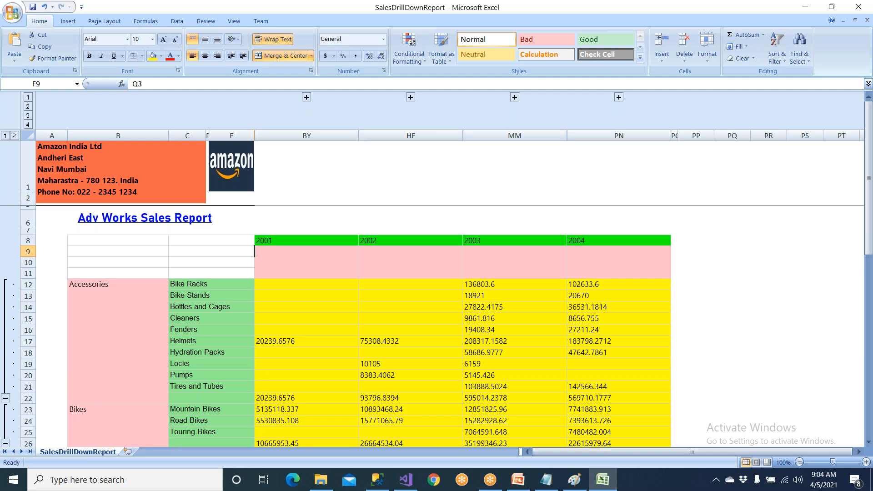
pyautogui.click(28, 106)
pyautogui.click(27, 116)
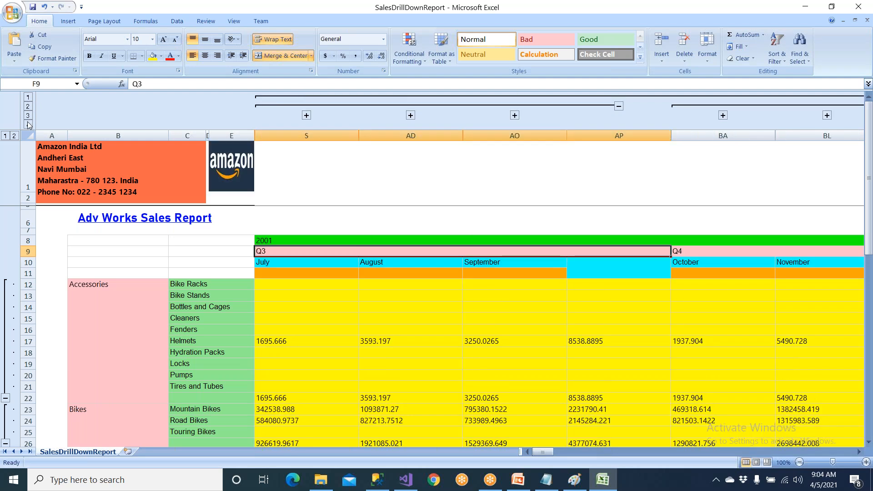
# Step: Expand the column groups to outline level 4, collapse the row groups to level 1, and collapse the columns to the years
pyautogui.click(28, 125)
pyautogui.click(6, 136)
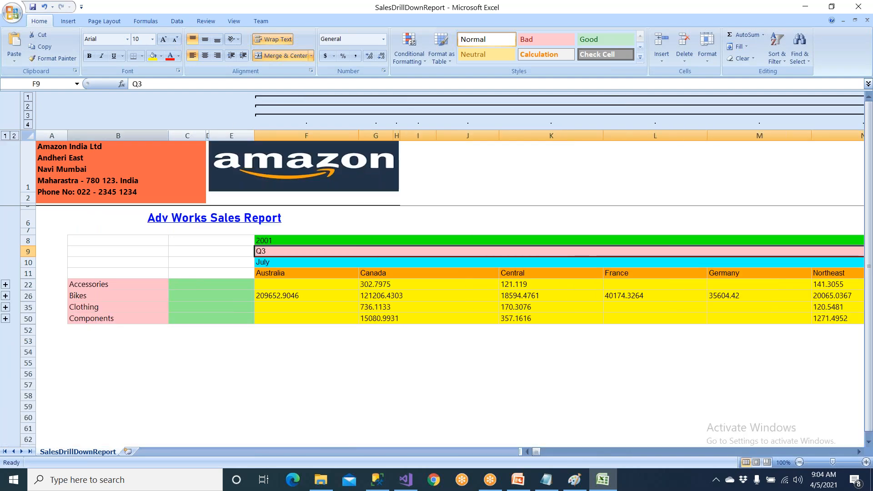
pyautogui.click(28, 97)
pyautogui.click(27, 106)
pyautogui.click(28, 97)
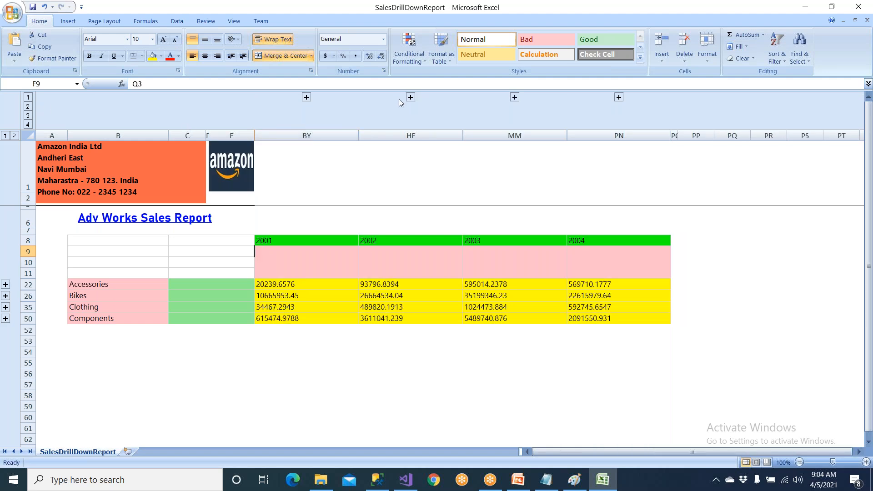
# Step: Drill down 2002 through Q2 to the country detail of its last month, and collapse all columns back to the years
pyautogui.click(410, 97)
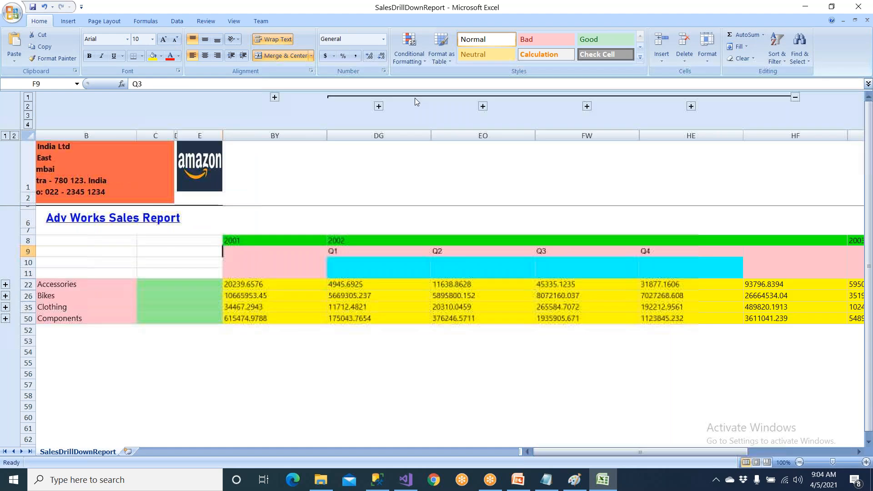
pyautogui.click(483, 106)
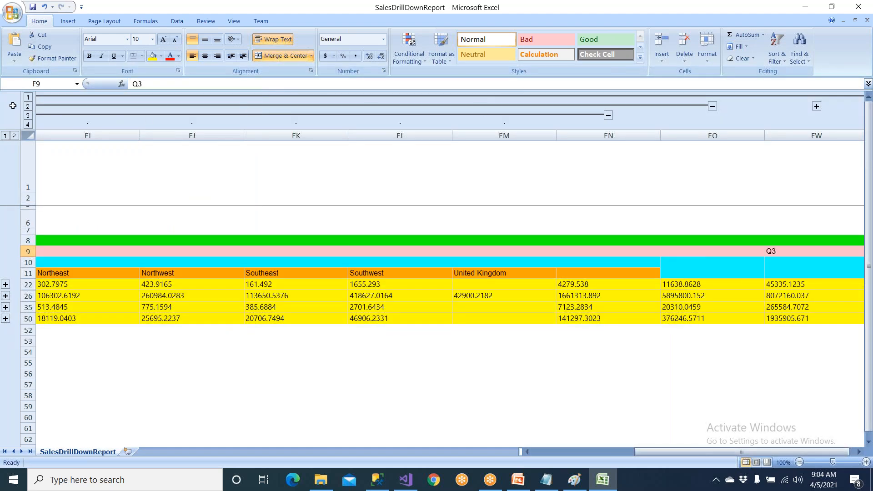
pyautogui.click(28, 97)
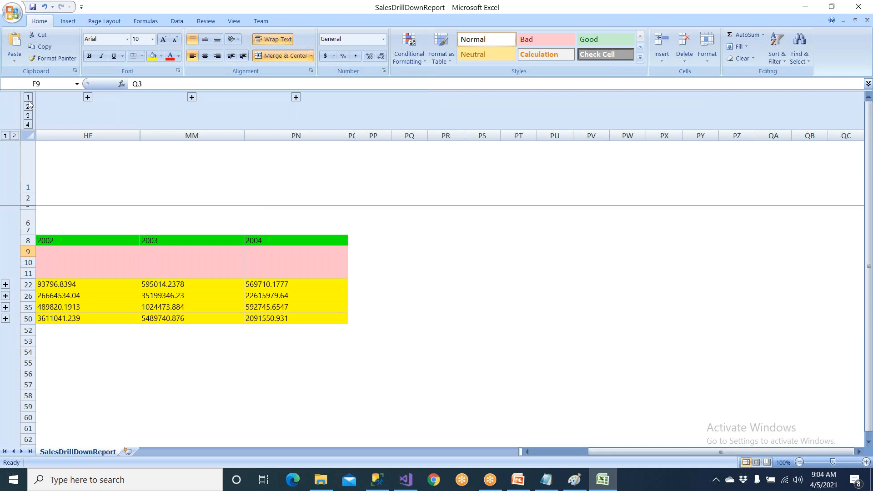
pyautogui.click(537, 452)
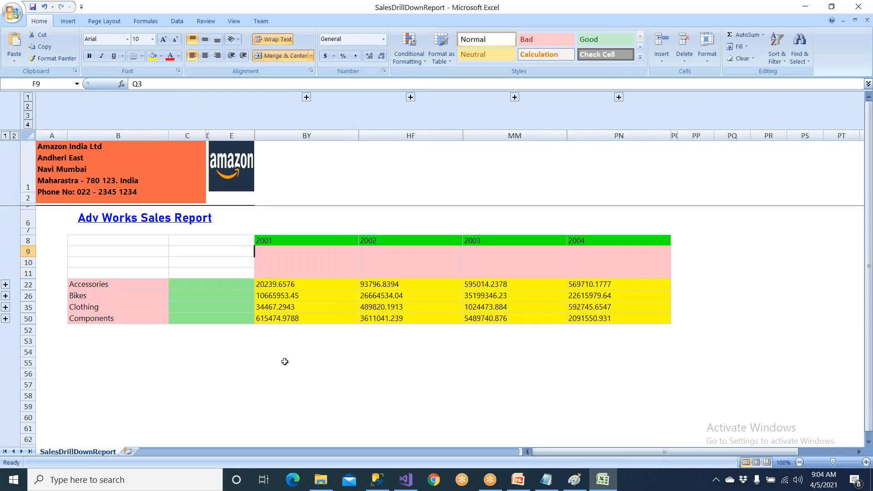
# Step: Close the exported SalesDrillDownReport workbook without saving the changes, and close File Explorer
pyautogui.click(243, 182)
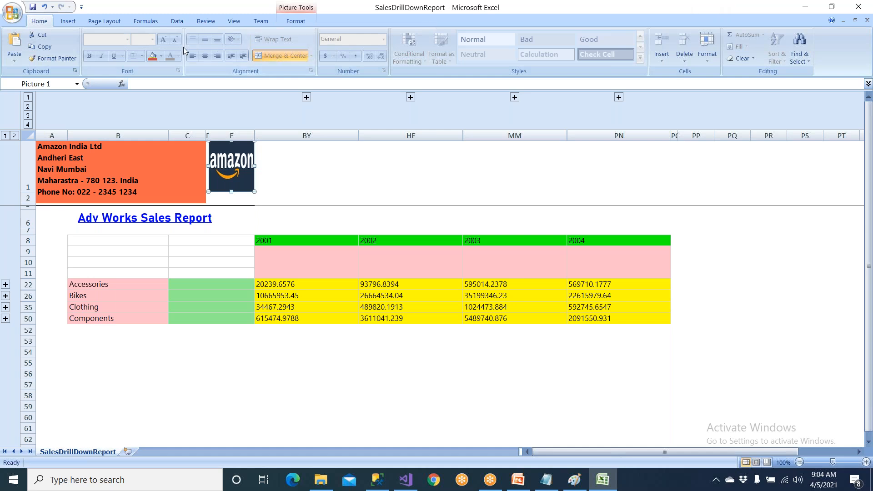
pyautogui.click(858, 6)
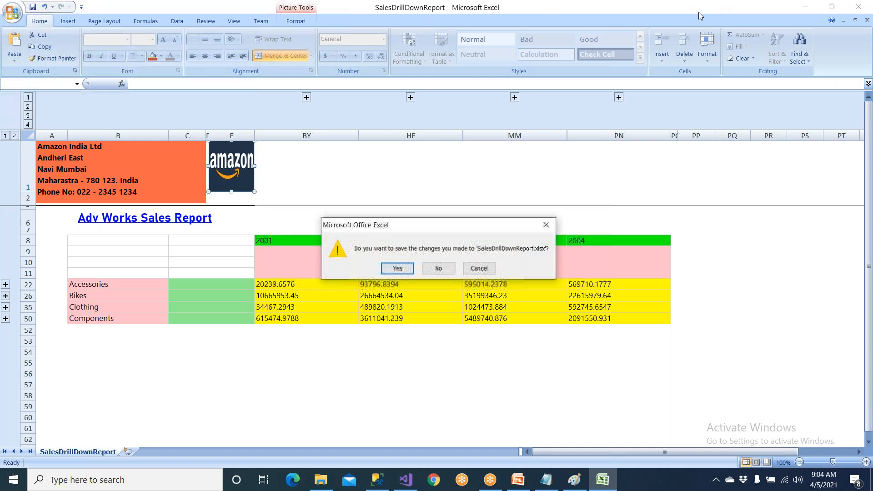
pyautogui.click(439, 270)
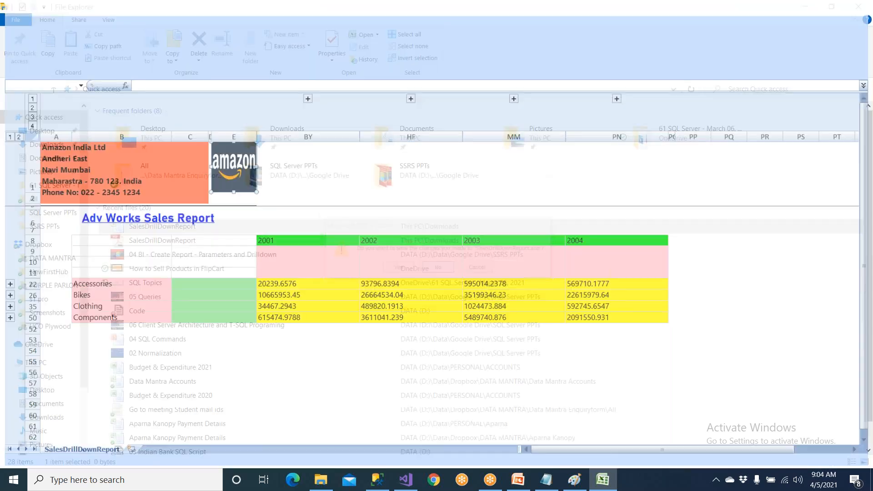
pyautogui.click(858, 7)
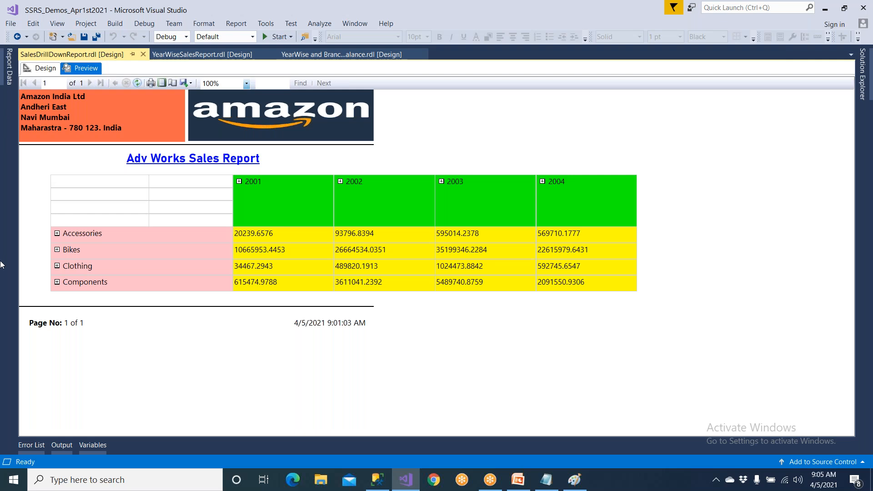
# Step: Save the report, then expand the 2003 column group in the preview to view its quarters and collapse it again
pyautogui.click(83, 37)
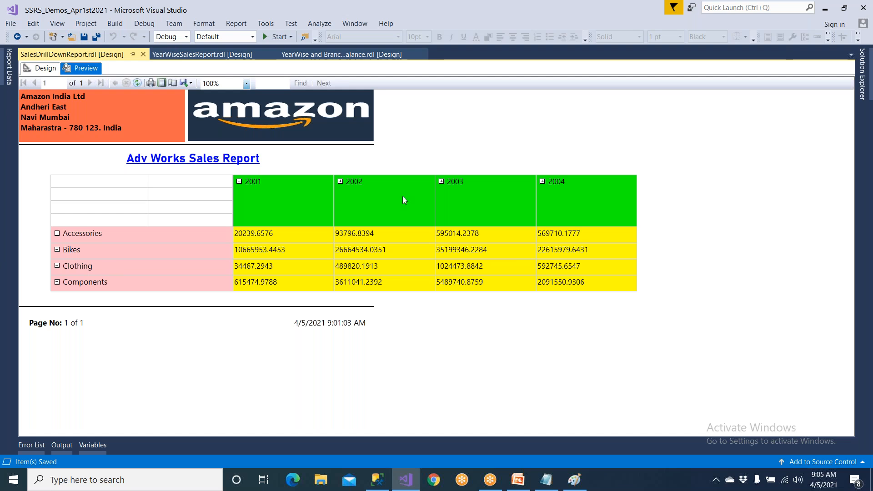
pyautogui.click(441, 181)
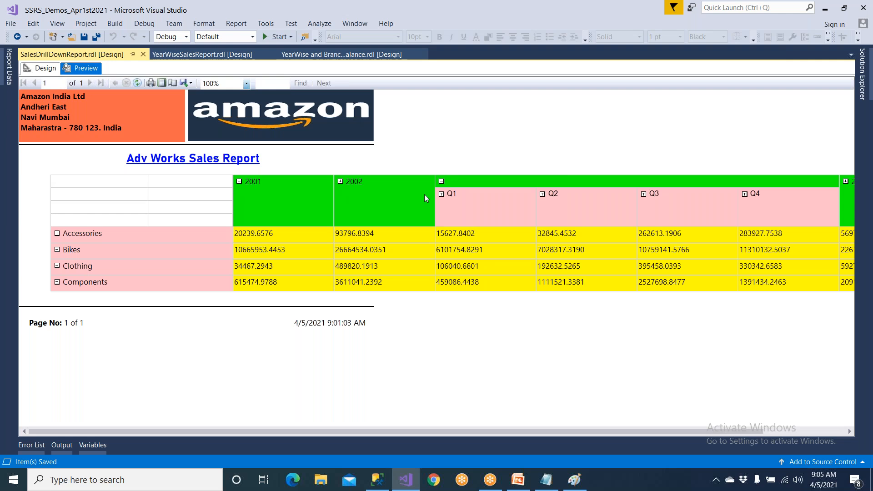
pyautogui.click(441, 181)
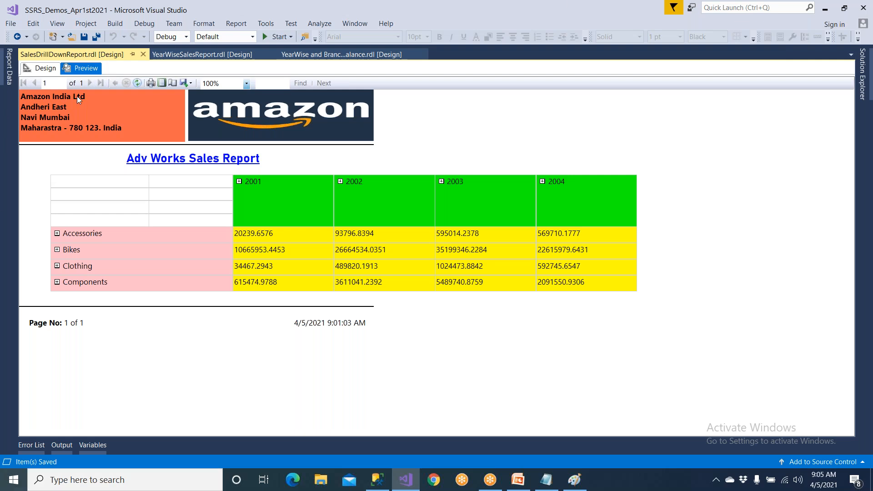
# Step: Export the report to PowerPoint as SalesDrillDownReport in the Downloads folder
pyautogui.click(191, 84)
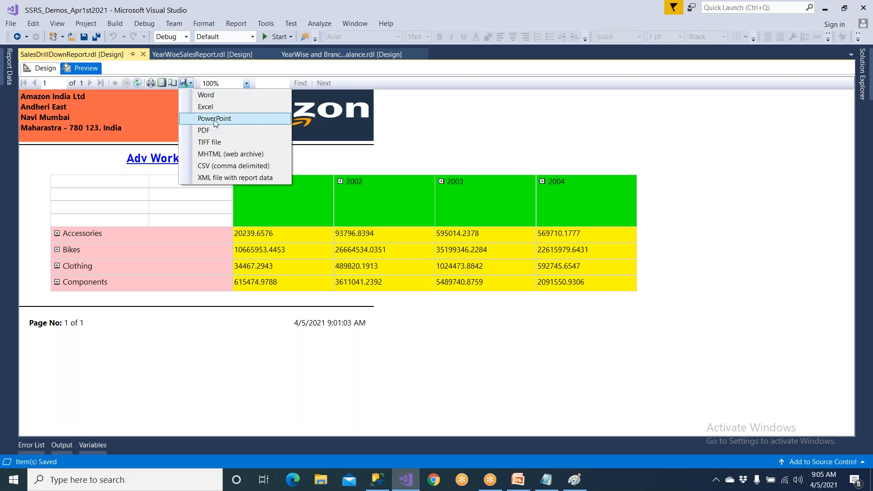
pyautogui.click(241, 119)
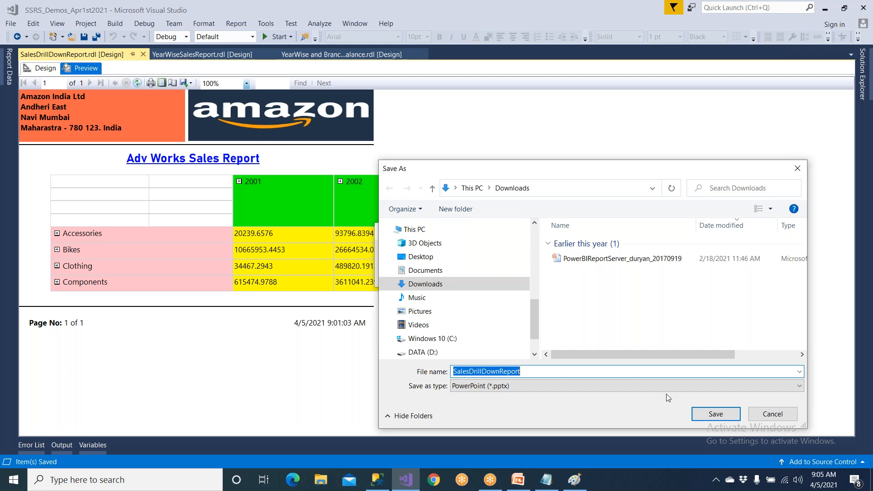
pyautogui.click(715, 414)
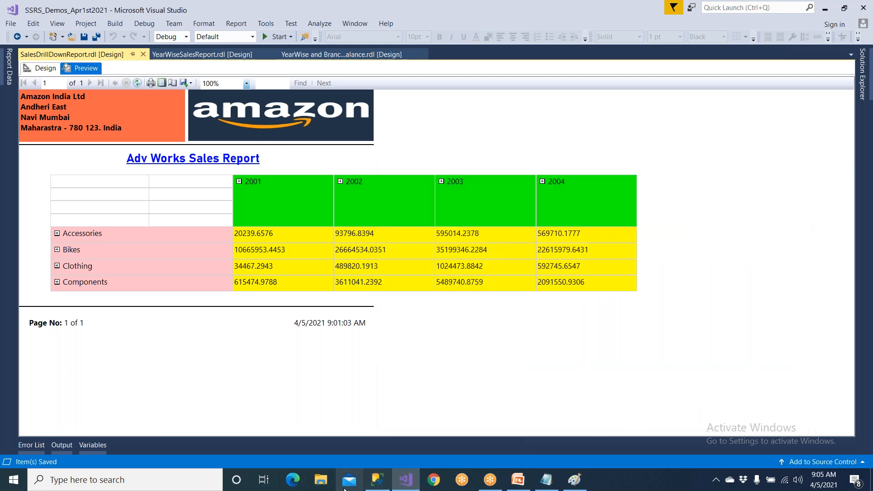
# Step: Open the exported SalesDrillDownReport presentation from File Explorer's recent files, view it as a slide show, and end the show
pyautogui.click(313, 471)
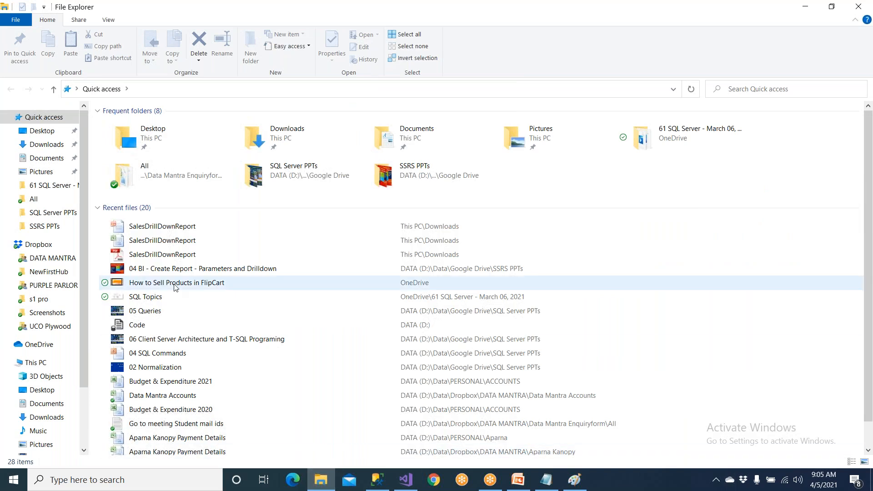
pyautogui.click(186, 226)
pyautogui.doubleClick(187, 226)
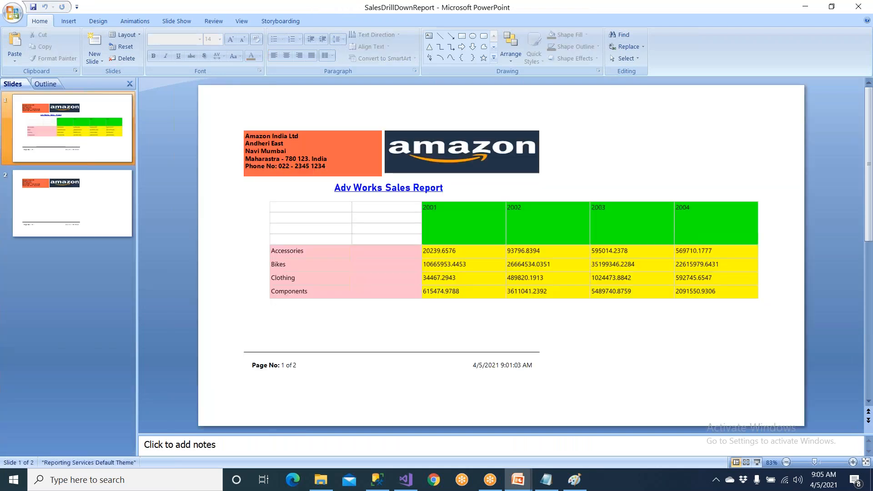
pyautogui.press('F5')
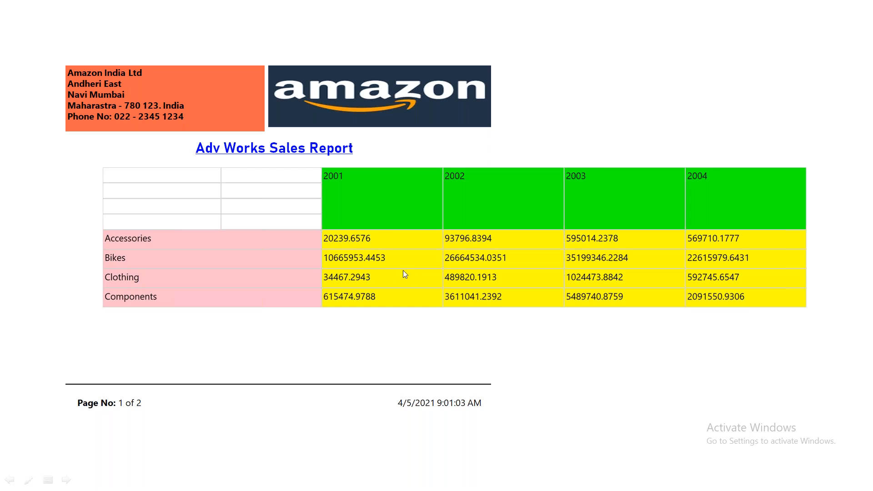
pyautogui.press('Escape')
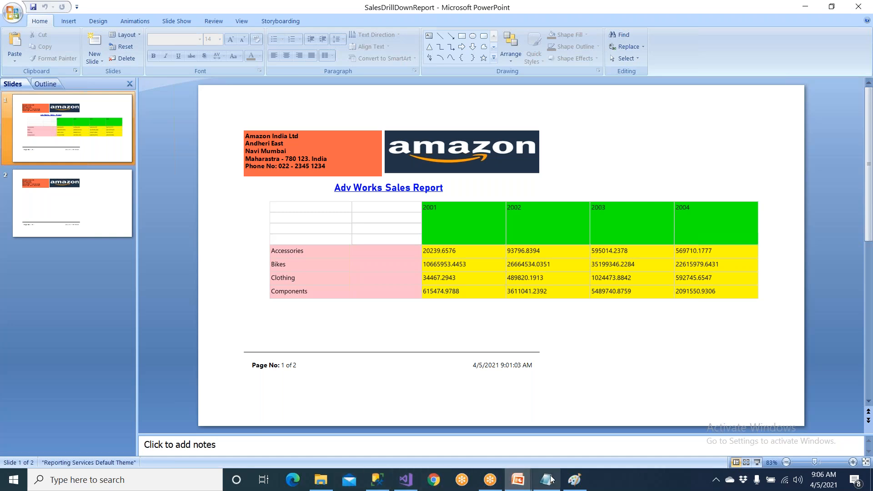
# Step: Switch back to Visual Studio and show SalesDrillDownReport in design view
pyautogui.click(529, 481)
pyautogui.click(553, 450)
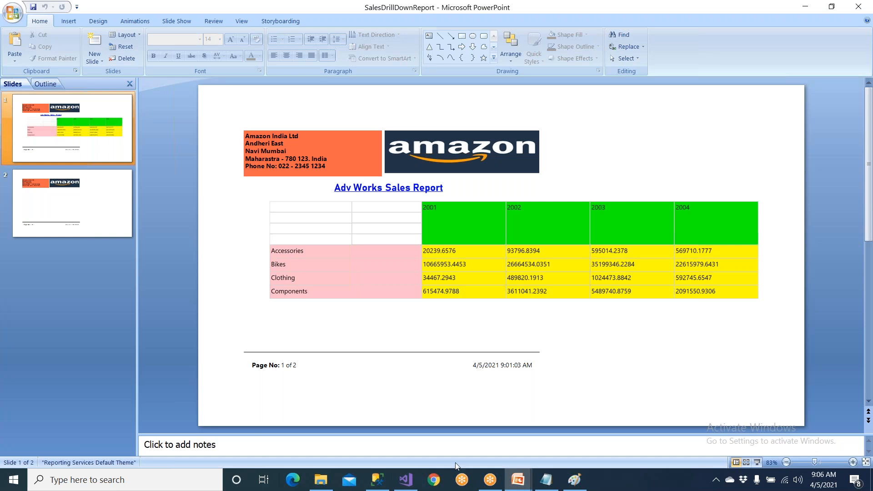
pyautogui.click(406, 480)
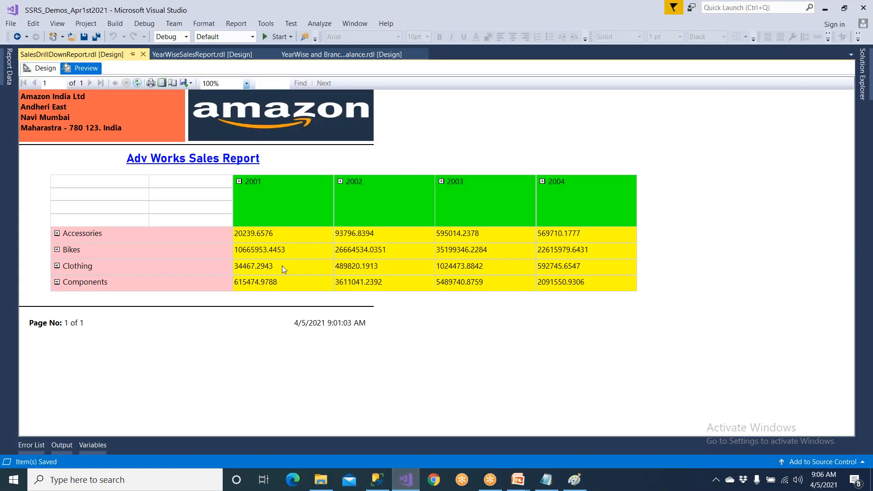
pyautogui.click(47, 71)
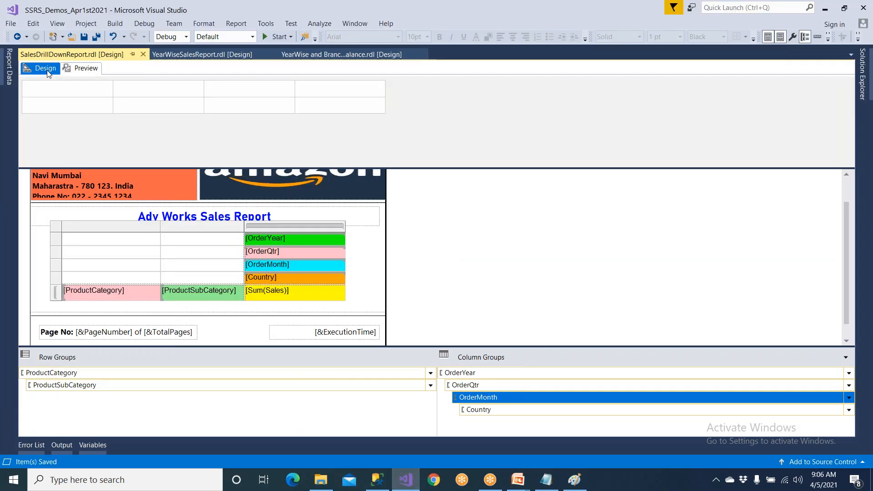
# Step: Review the visibility settings of the ProductCategory row group, and close its properties without changes
pyautogui.click(100, 372)
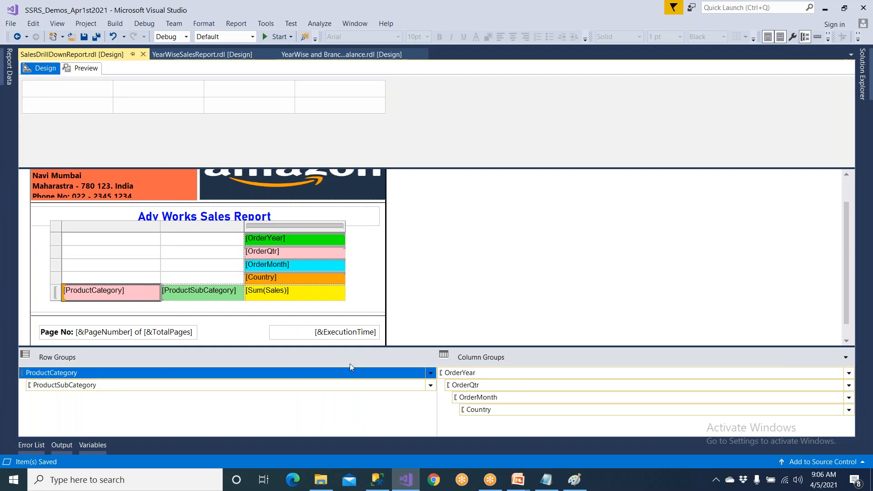
pyautogui.click(431, 372)
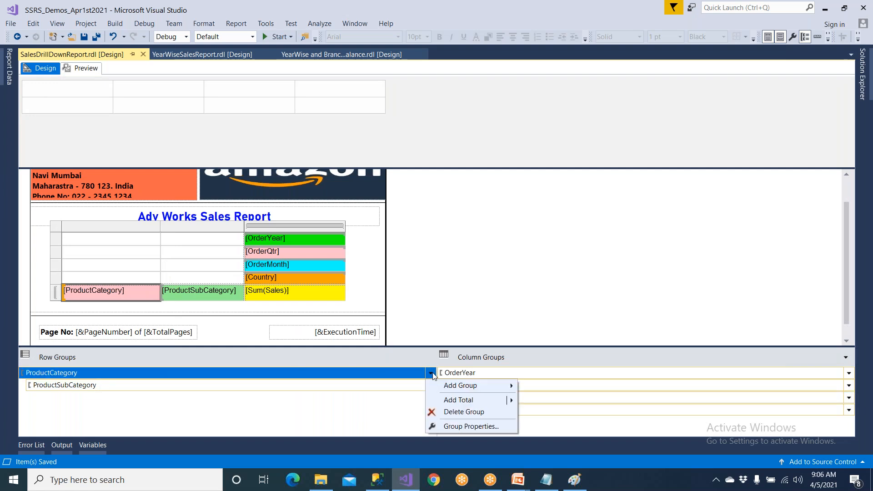
pyautogui.click(454, 426)
pyautogui.click(296, 149)
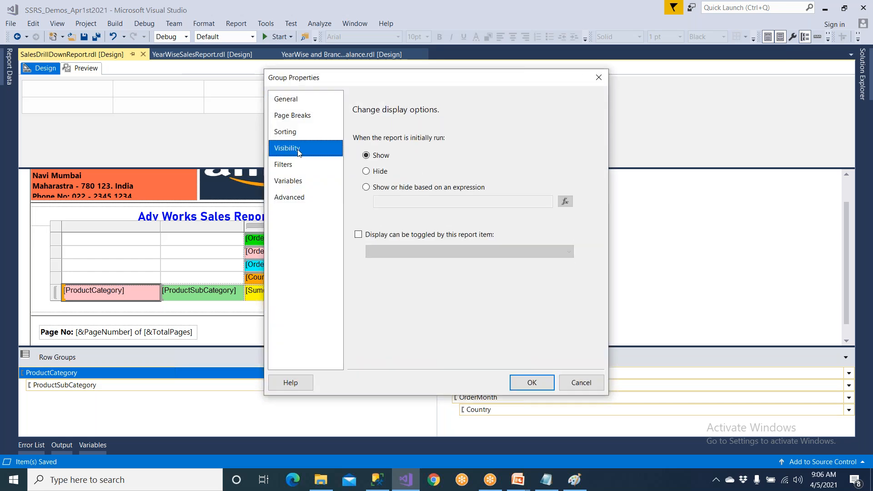
pyautogui.click(580, 383)
# Step: Review the visibility and toggle item settings of the ProductSubCategory row group, and close its properties without changes
pyautogui.click(430, 385)
pyautogui.click(452, 435)
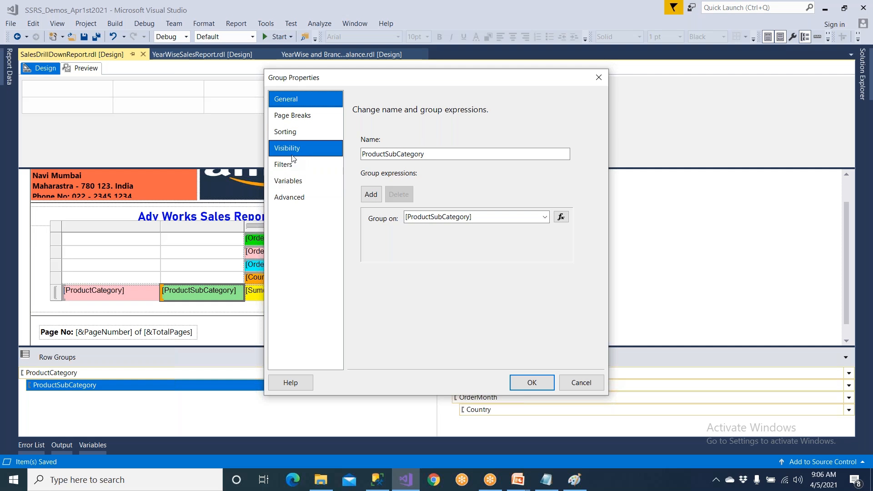
pyautogui.click(293, 155)
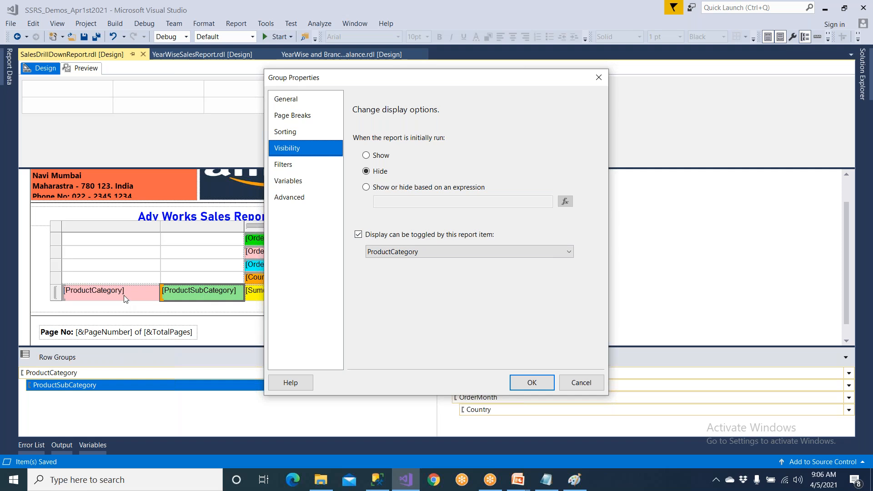
pyautogui.click(566, 381)
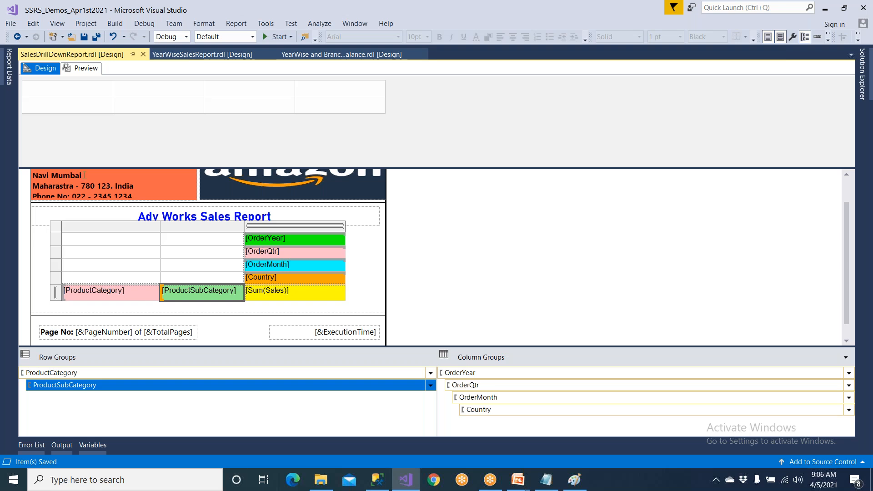
# Step: Preview the report again, and switch to PowerPoint to close the exported SalesDrillDownReport presentation
pyautogui.click(89, 72)
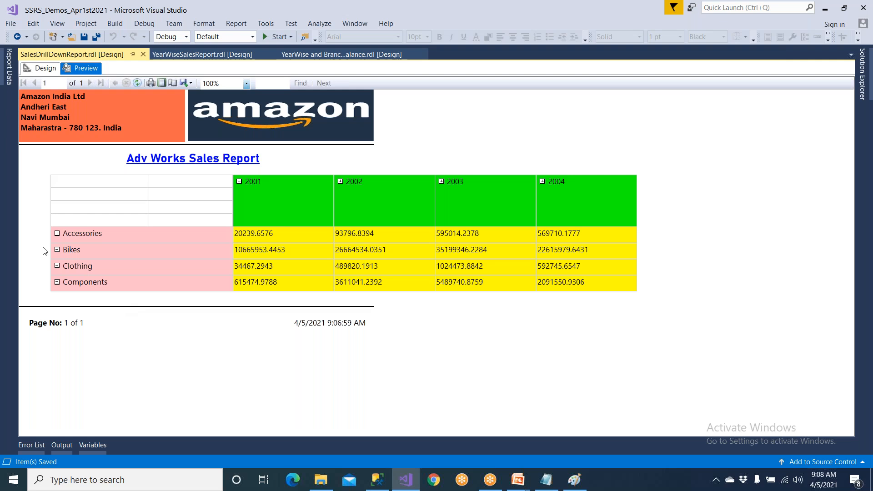
pyautogui.moveTo(520, 483)
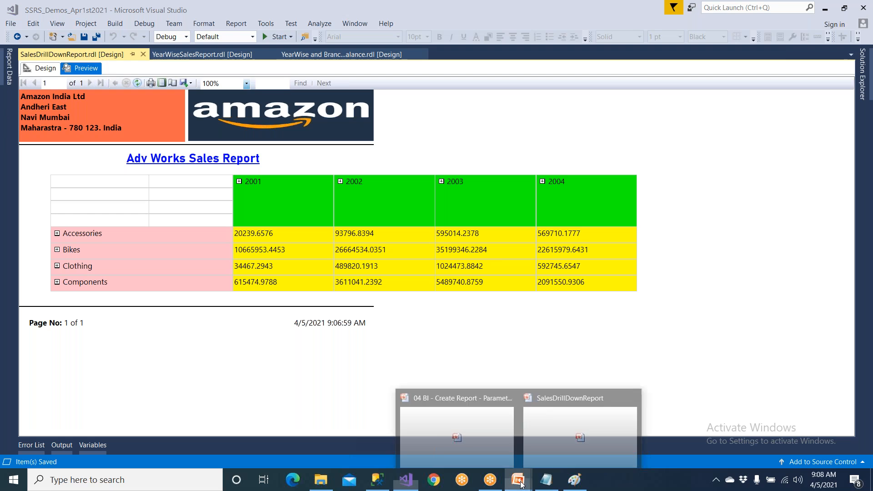
pyautogui.click(530, 432)
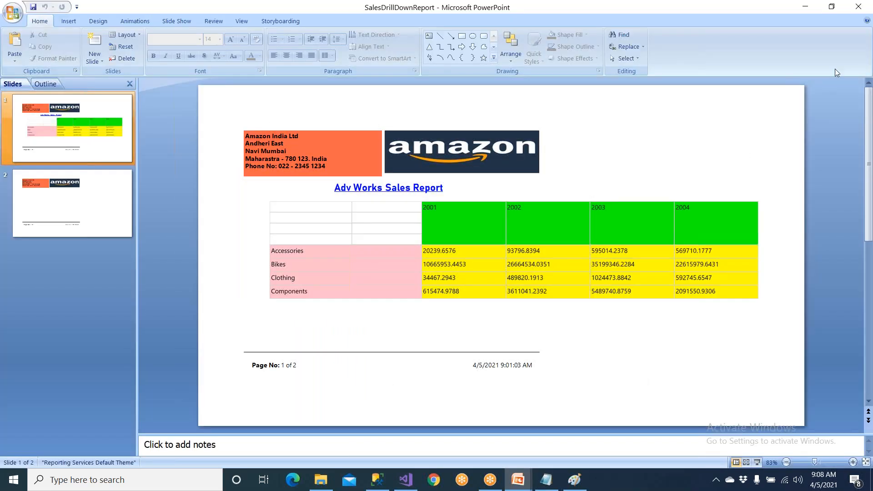
pyautogui.click(858, 6)
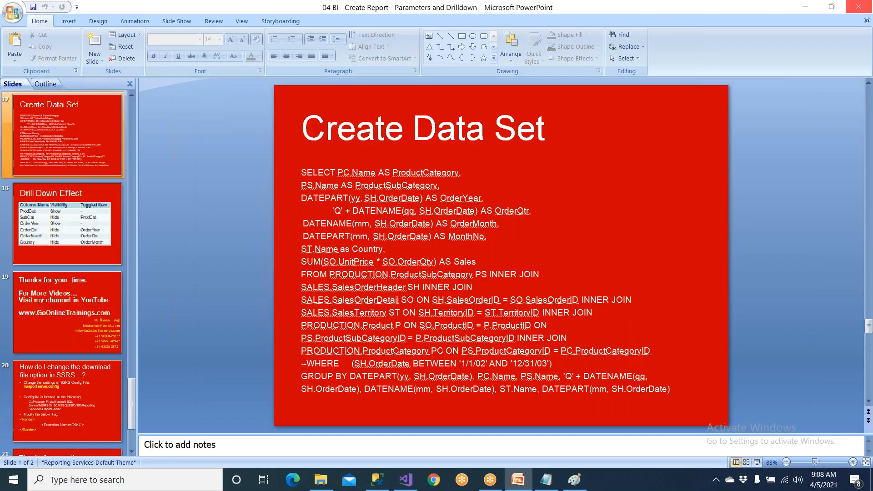
# Step: Switch to SQL Server Management Studio and copy the entire sales query in SQLQuery3.sql
pyautogui.rightClick(435, 220)
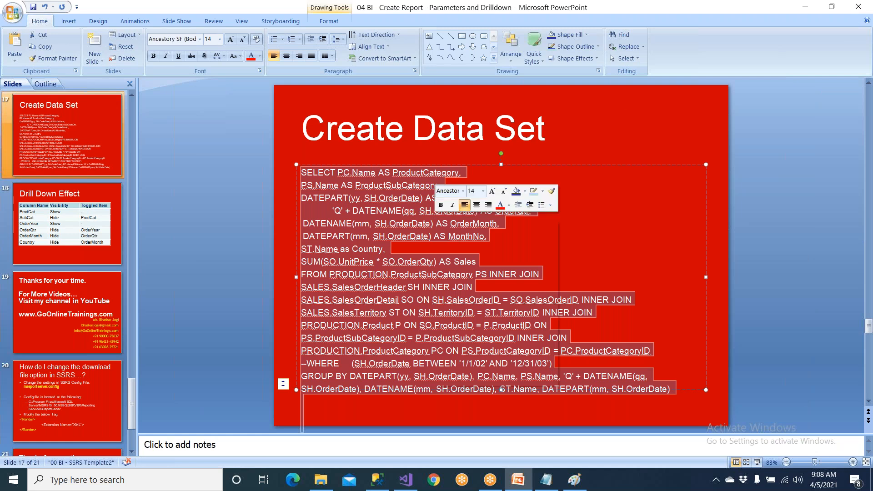
pyautogui.click(377, 479)
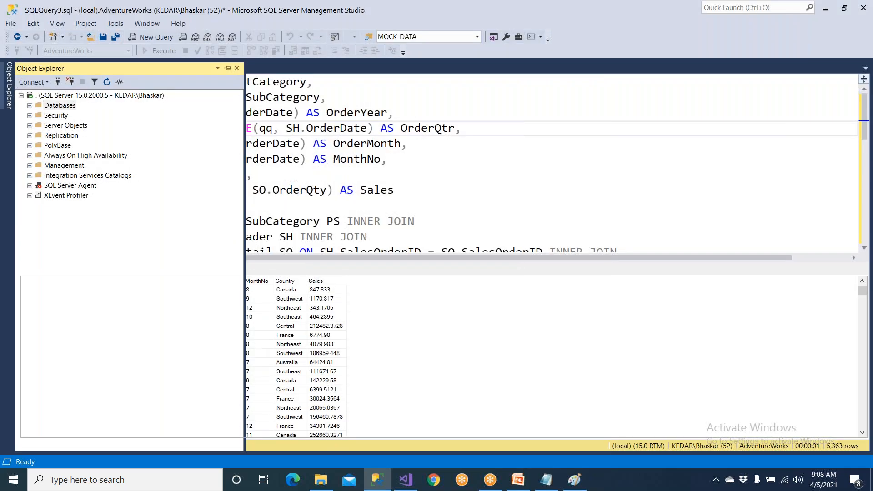
pyautogui.hotkey('ctrl', 'a')
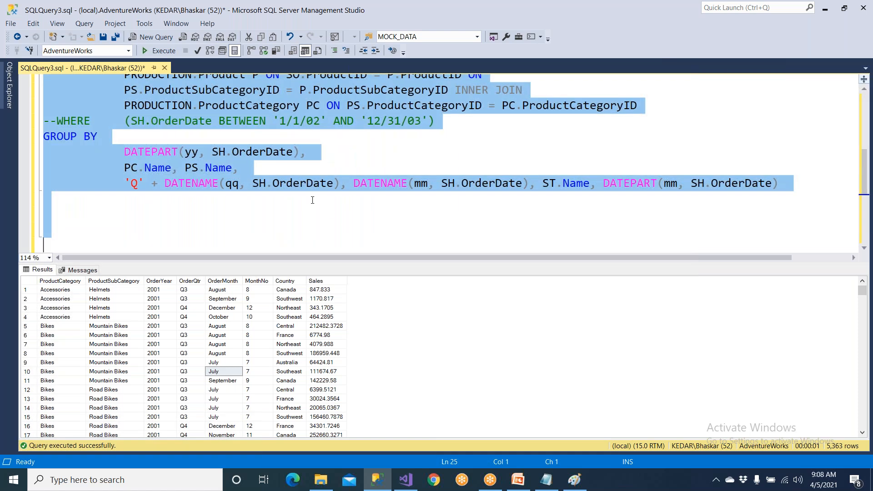
# Step: Switch to File Explorer and open the SSRS folder inside OneDrive's 62 MSBI - Mar 25 2021 folder
pyautogui.click(322, 481)
pyautogui.click(32, 347)
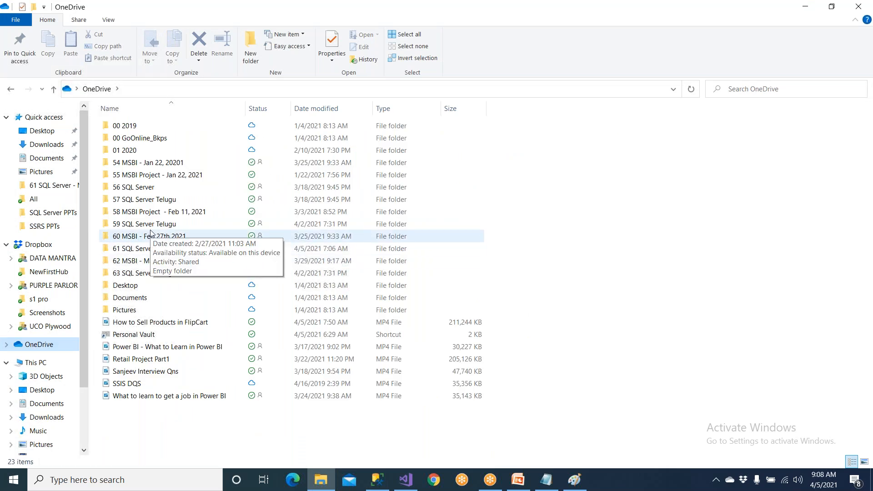
pyautogui.doubleClick(171, 261)
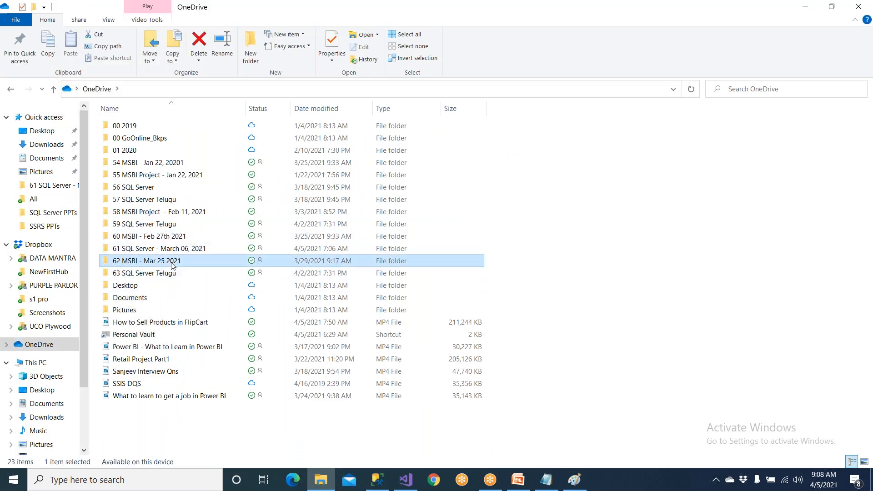
pyautogui.click(127, 127)
pyautogui.doubleClick(127, 126)
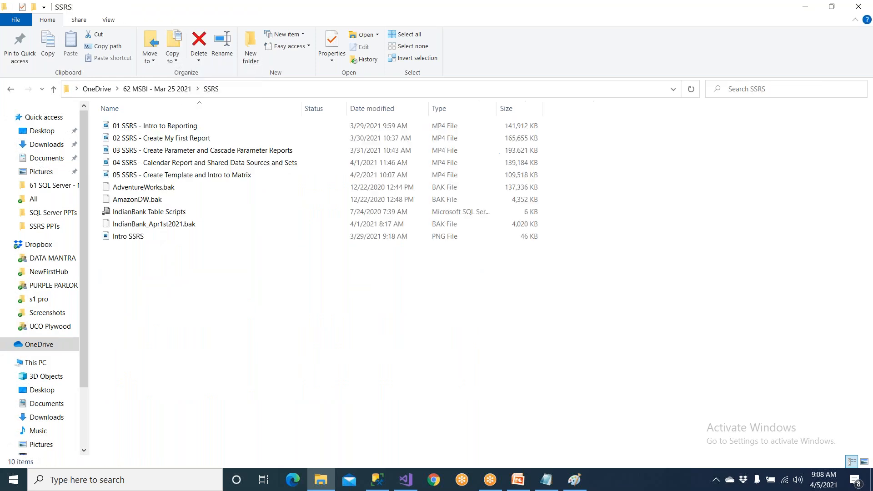
# Step: Create a text document named SSRS Query - Drilldown Report in the SSRS folder
pyautogui.rightClick(175, 297)
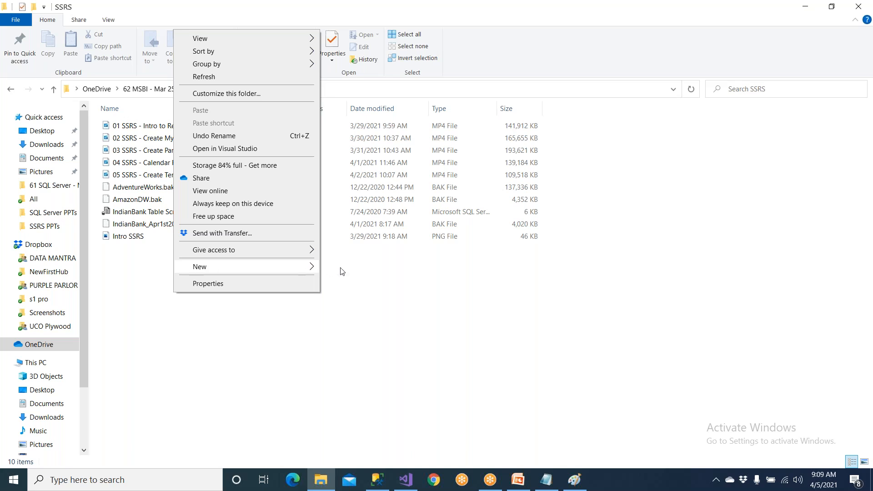
pyautogui.moveTo(304, 273)
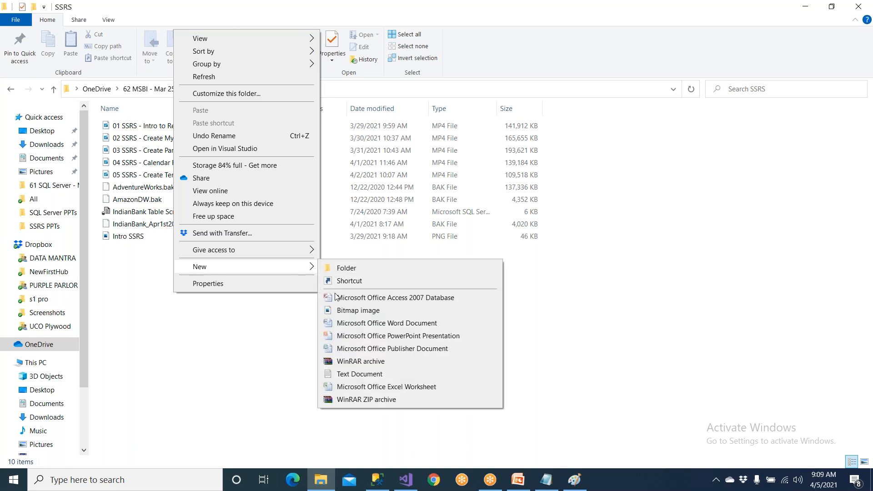
pyautogui.click(350, 374)
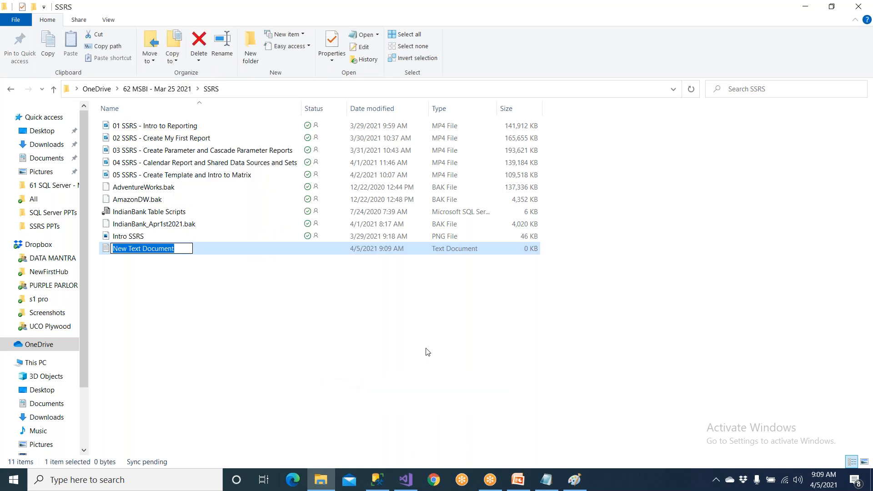
pyautogui.write('SSRS')
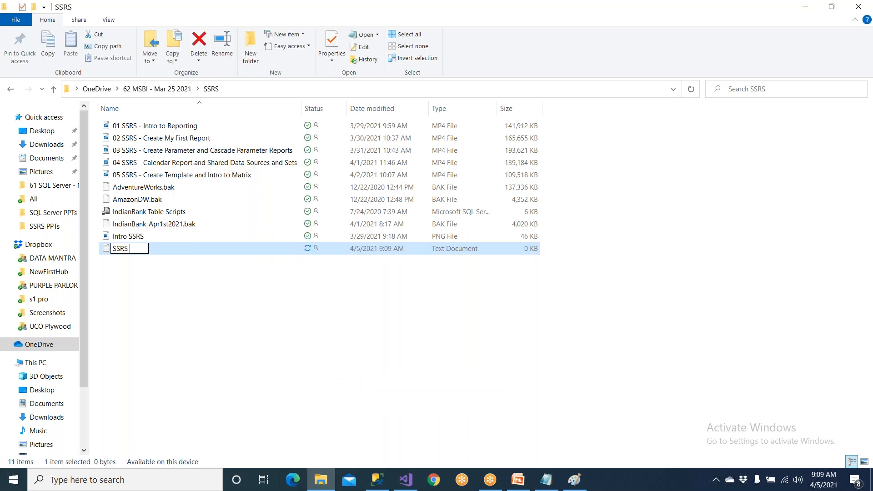
pyautogui.write(' Query - Dri')
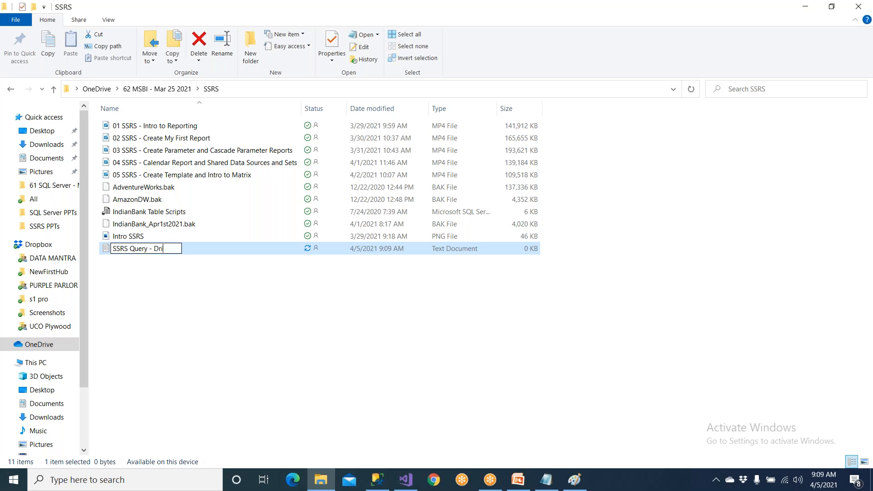
pyautogui.write('lldown Report')
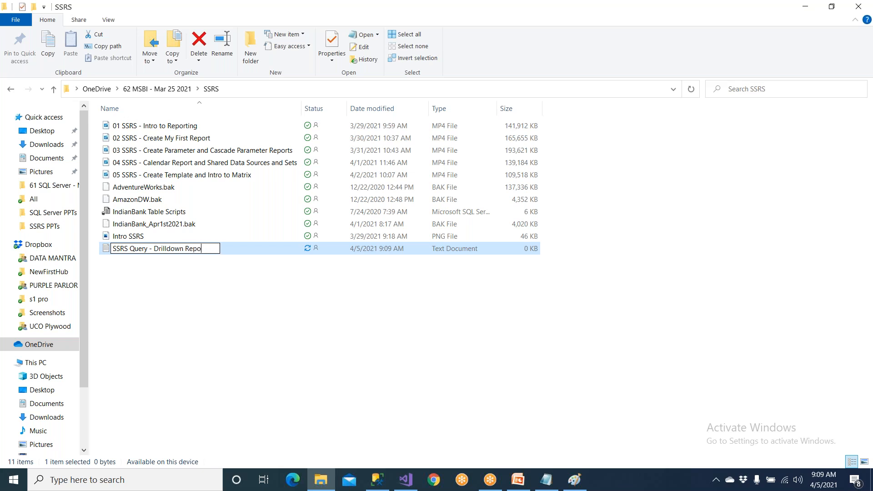
pyautogui.press('Return')
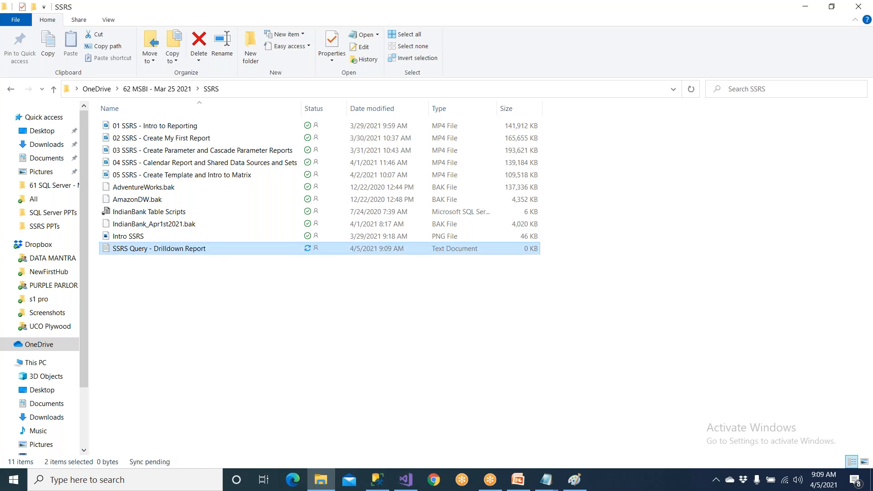
# Step: Paste the copied query into the SSRS Query - Drilldown Report file, save it, and close the file and the folder window
pyautogui.press('Return')
pyautogui.hotkey('ctrl', 'v')
pyautogui.hotkey('ctrl', 's')
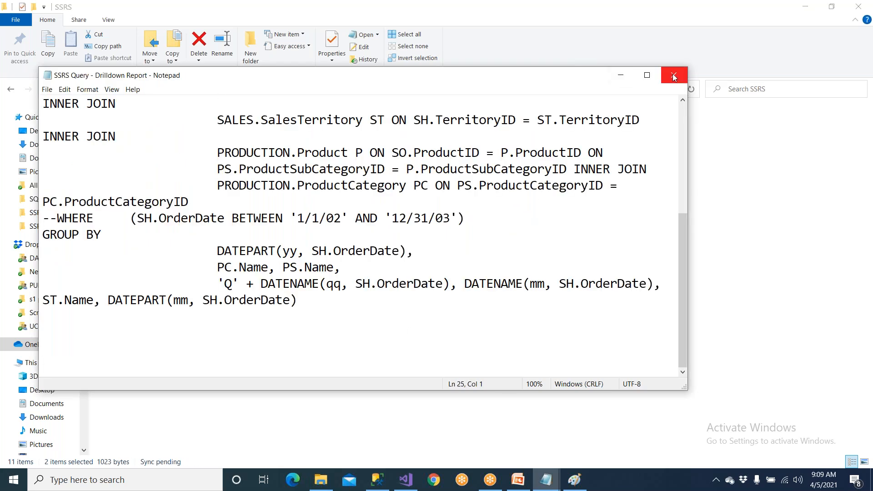
pyautogui.click(673, 75)
pyautogui.click(172, 298)
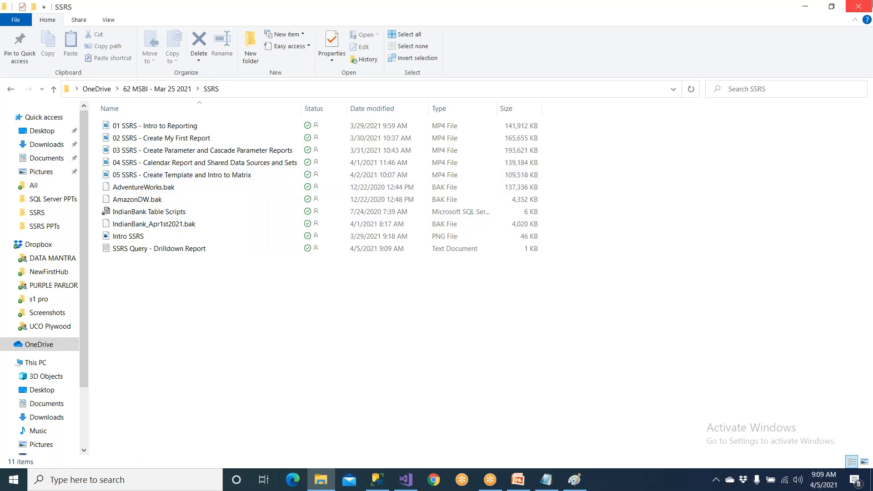
pyautogui.click(863, 6)
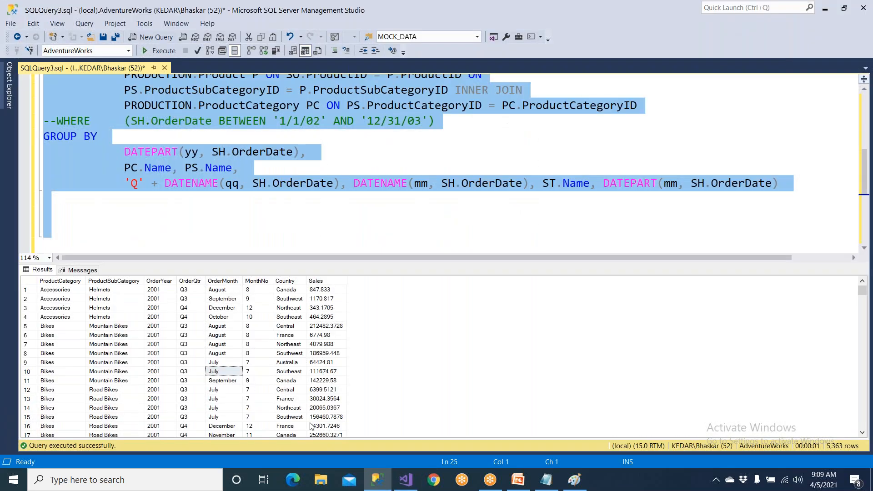
# Step: Close the matrix diagram in Paint without saving it, and switch back to the PowerPoint presentation
pyautogui.click(576, 482)
pyautogui.click(859, 6)
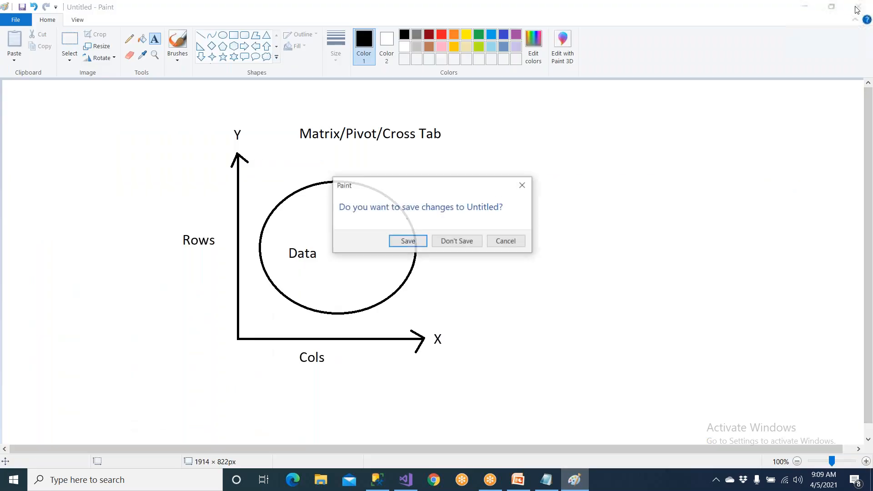
pyautogui.click(458, 243)
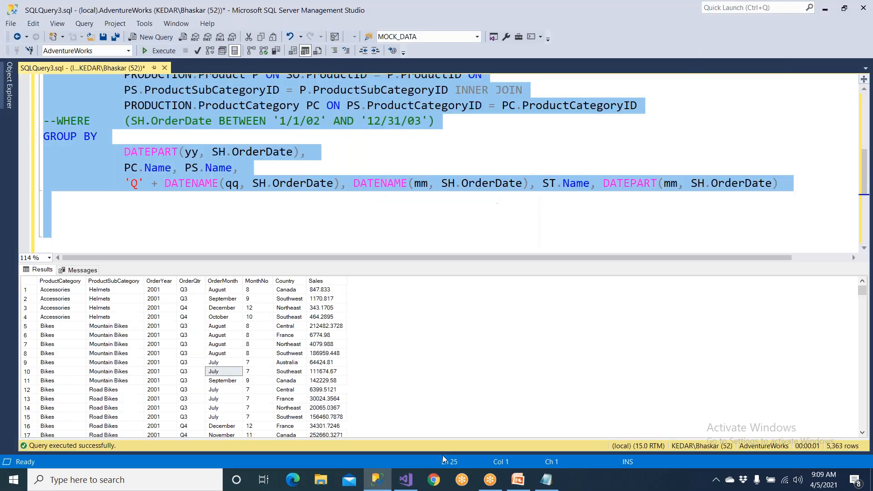
pyautogui.click(518, 480)
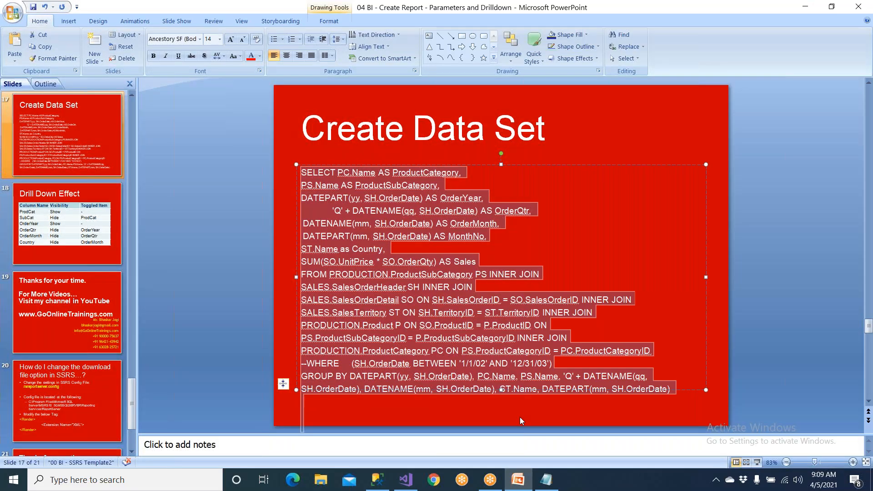